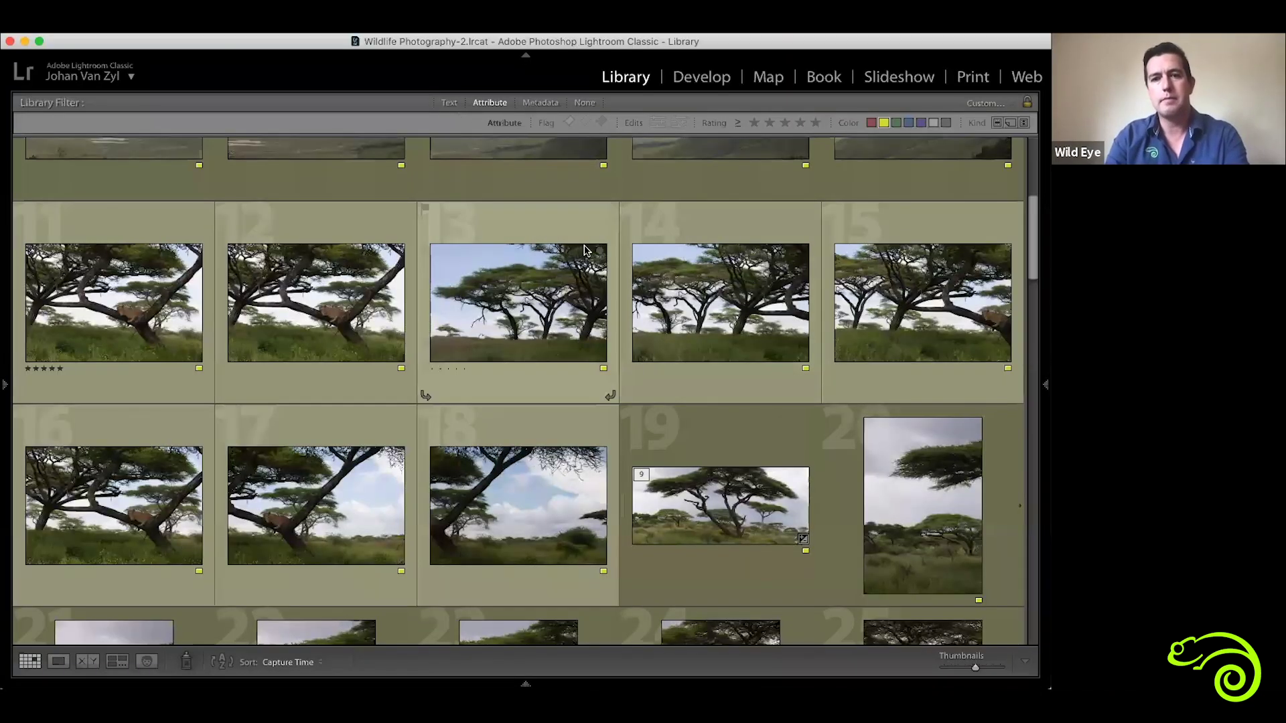
# Scroll the Library grid to the top to show the stitched panorama stack and its nine source frames.
pyautogui.scroll(5, 618, 268)
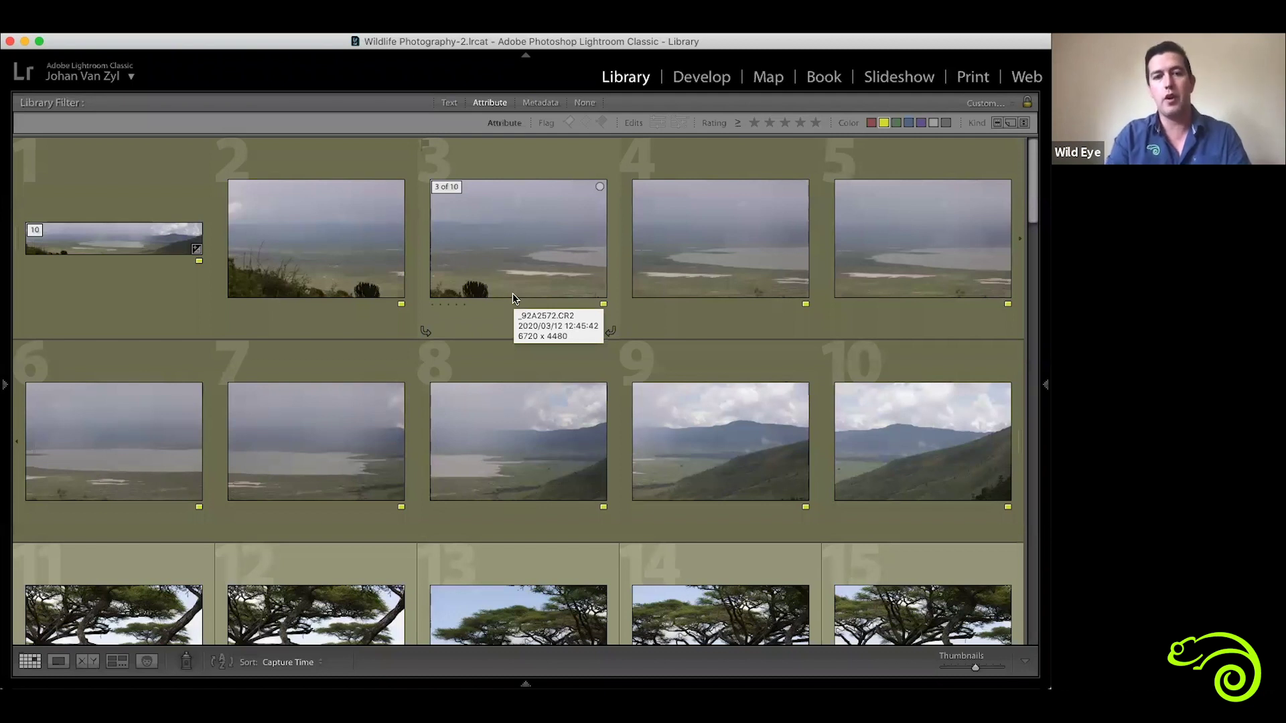
pyautogui.doubleClick(366, 259)
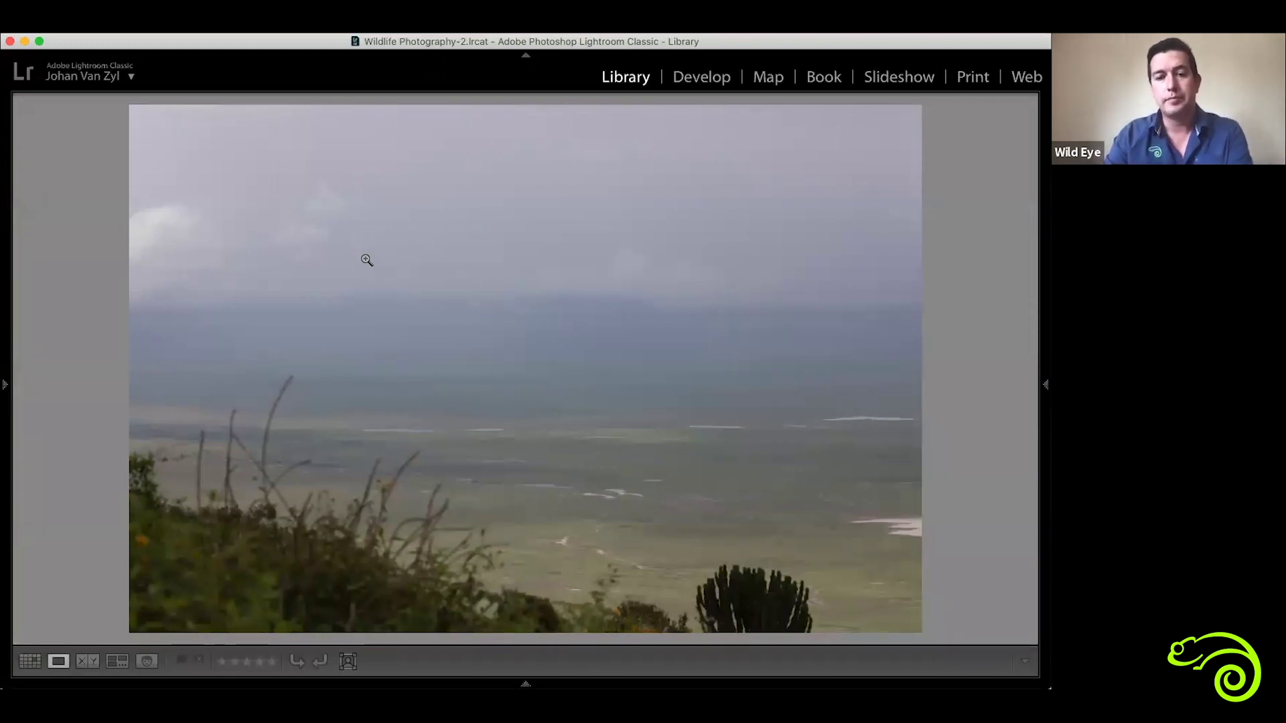
pyautogui.press('Right')
pyautogui.press('Right')
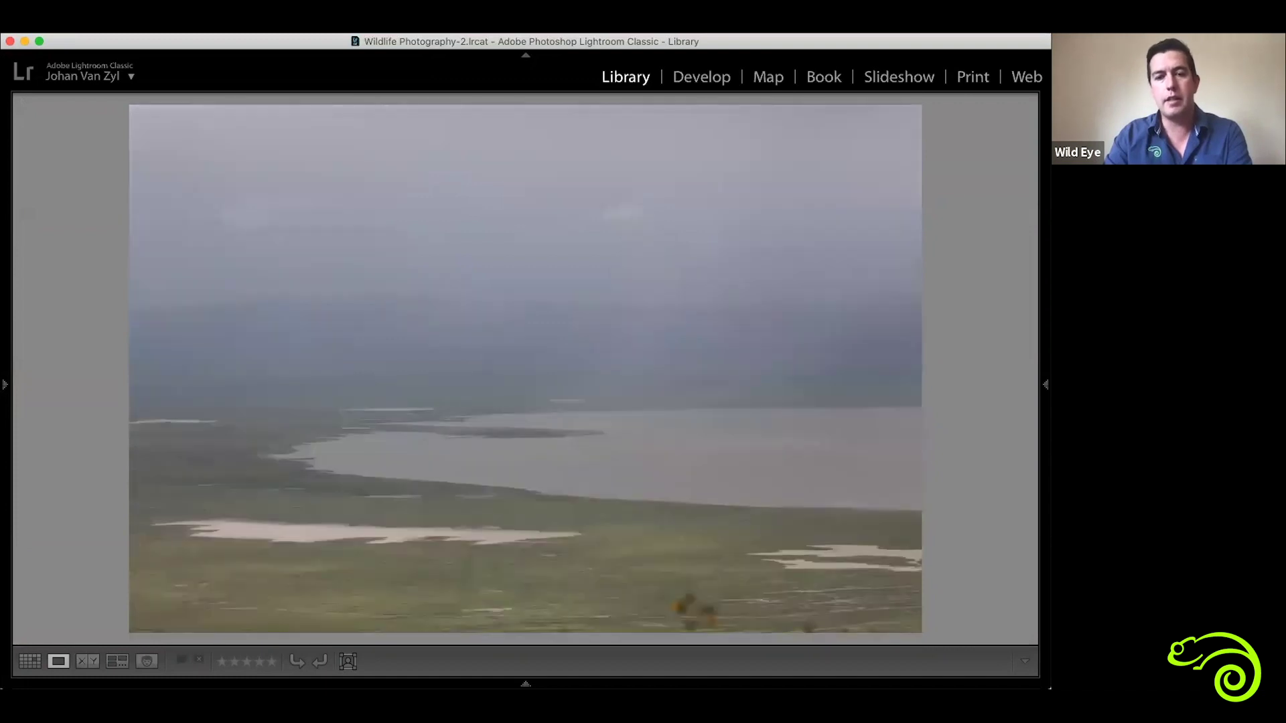
pyautogui.press('Right')
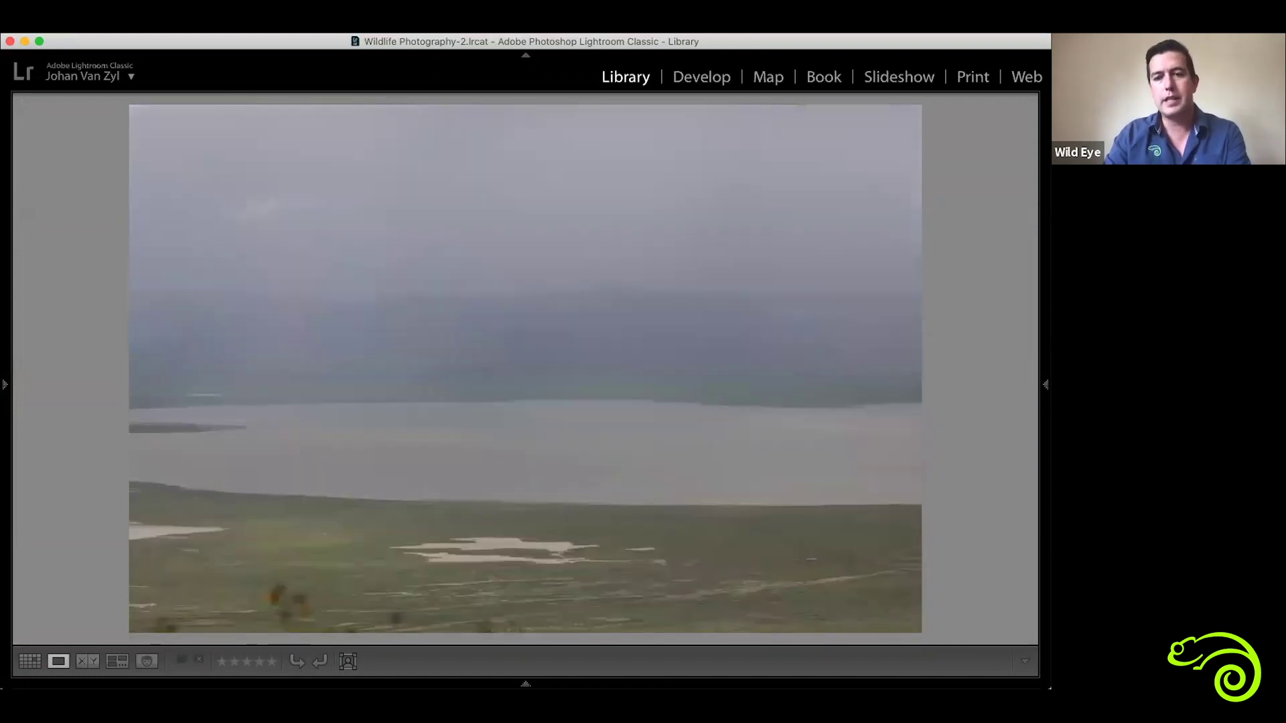
pyautogui.press('Right')
pyautogui.press('Right')
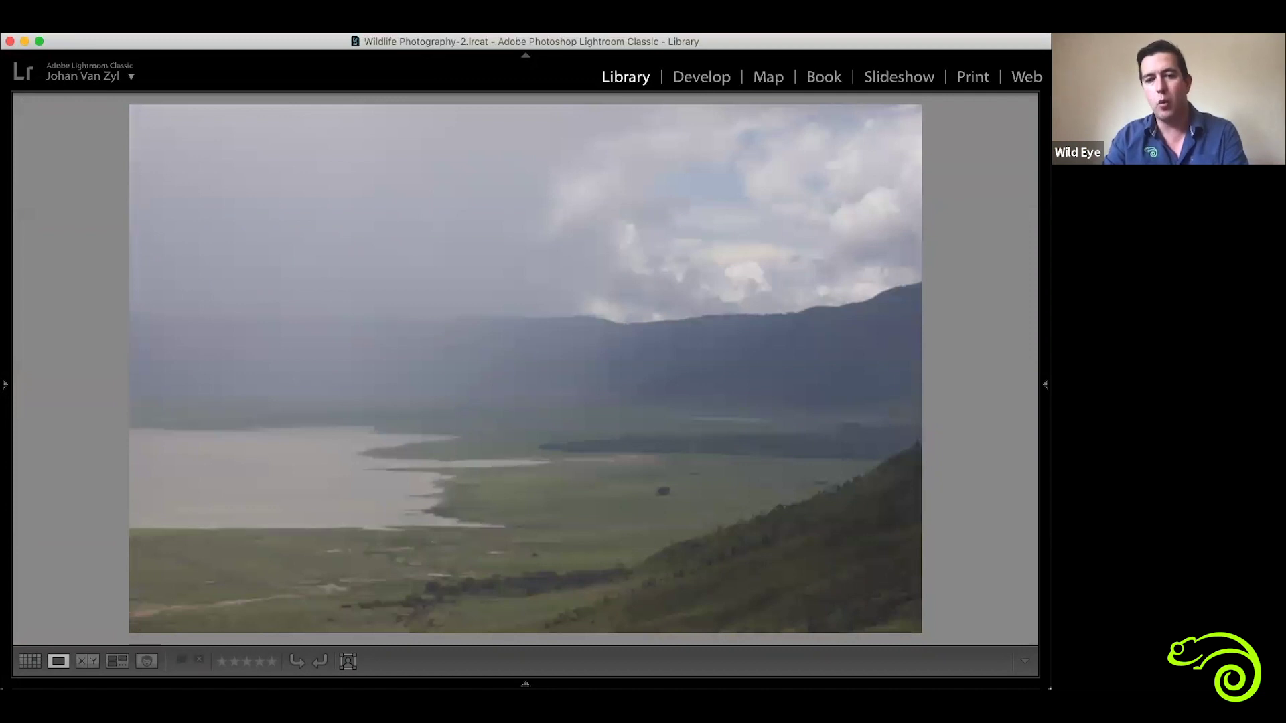
pyautogui.press('Right')
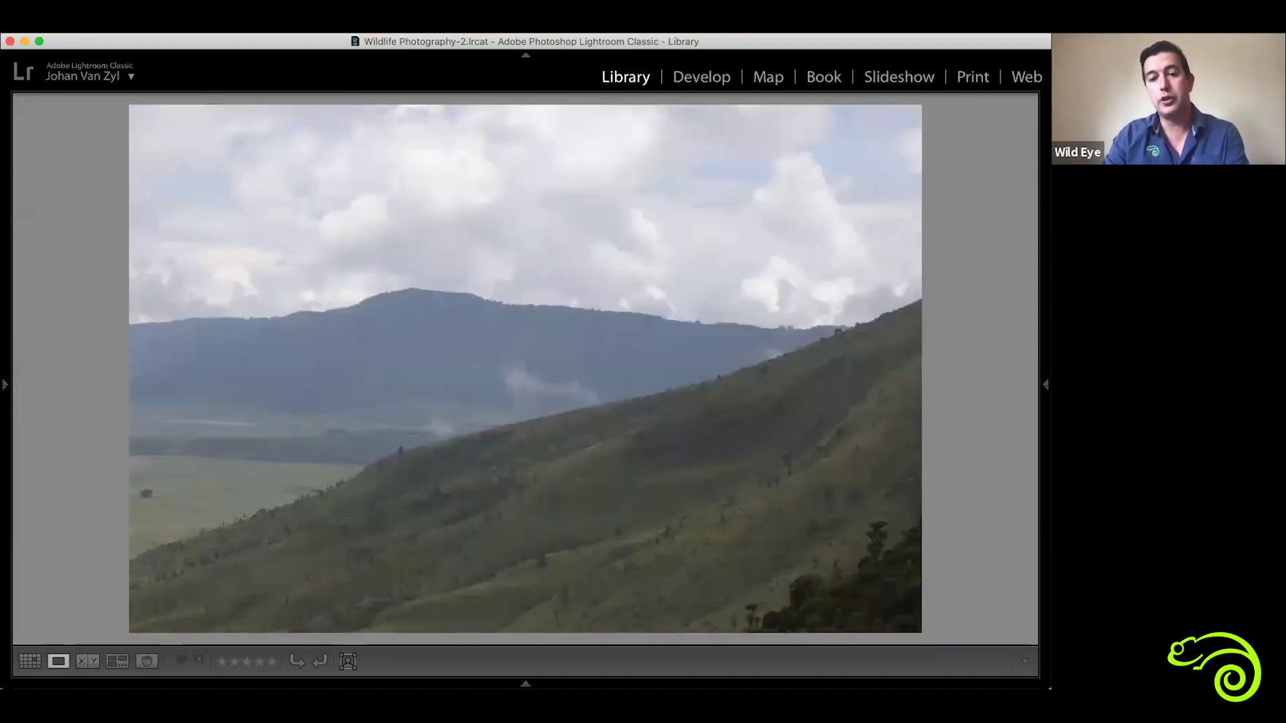
pyautogui.press('Right')
pyautogui.press('5')
pyautogui.press('g')
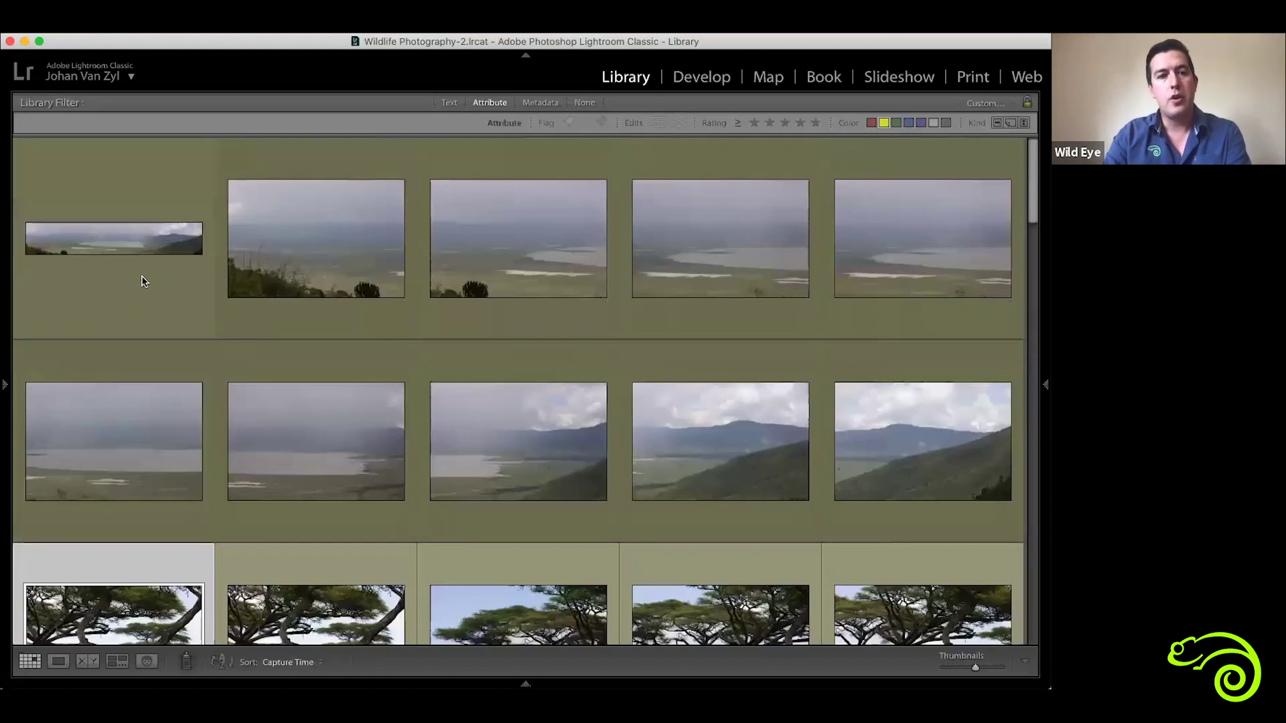
pyautogui.doubleClick(121, 253)
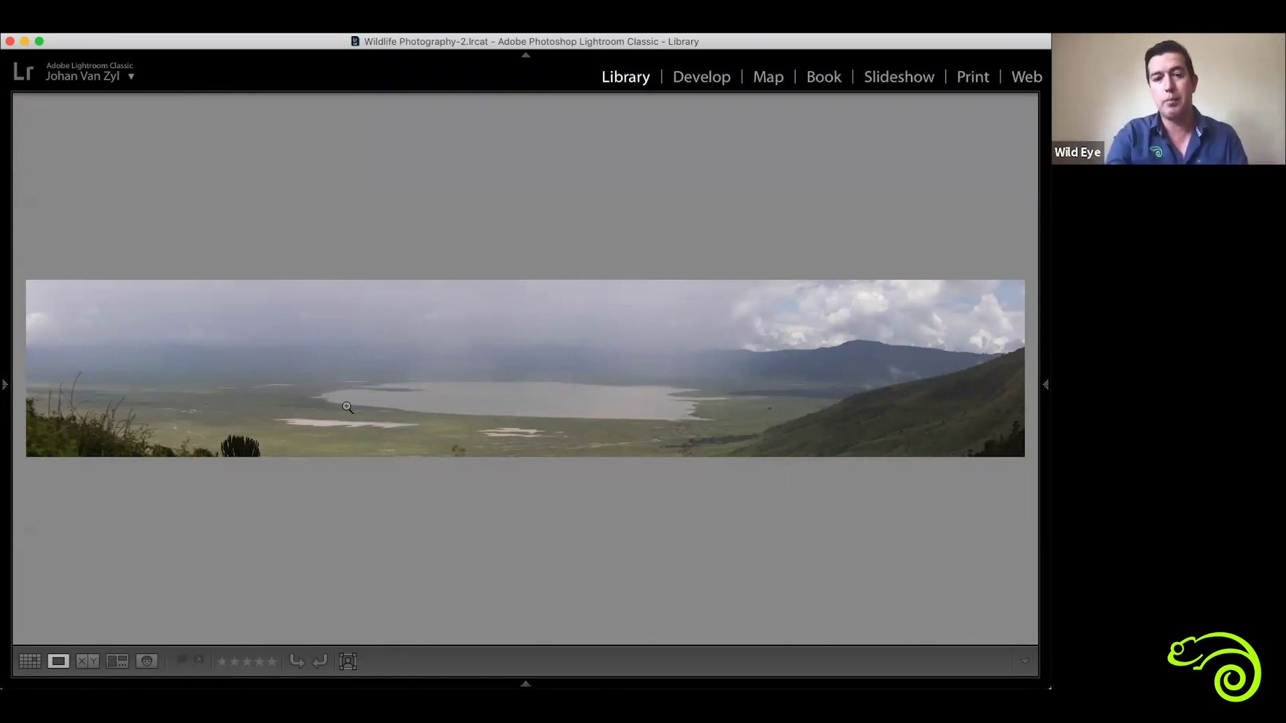
pyautogui.press('g')
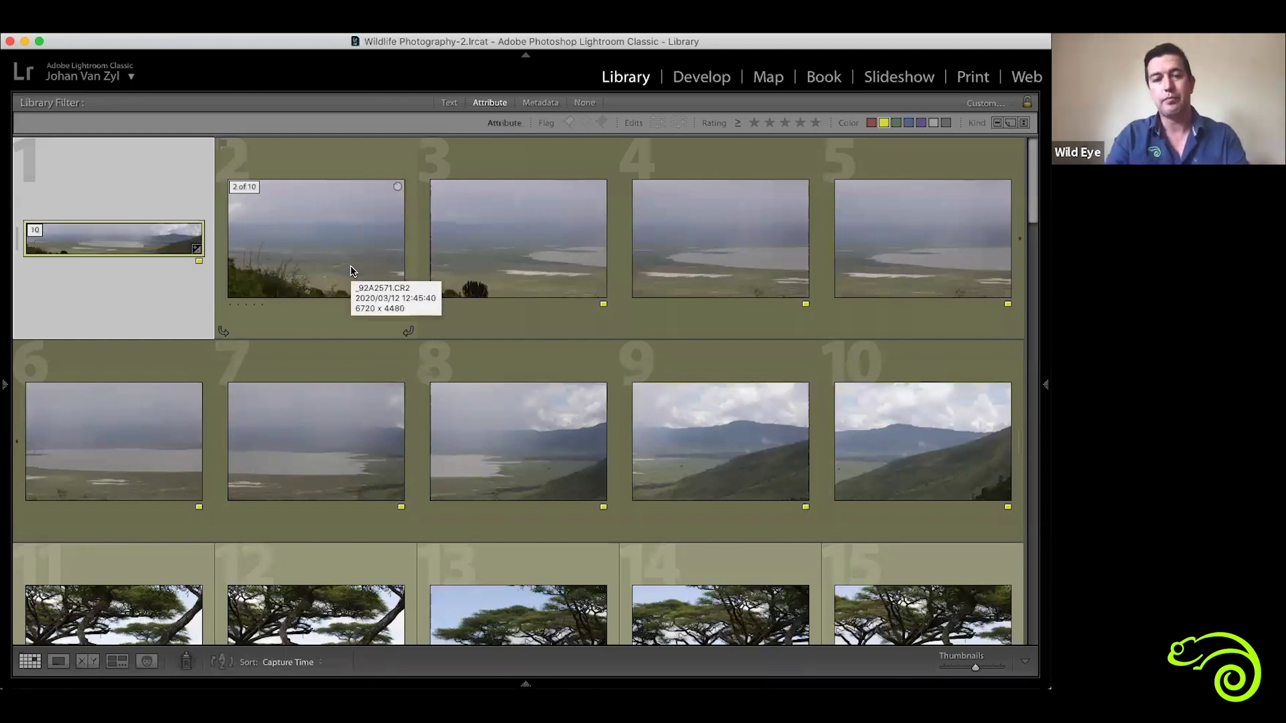
pyautogui.doubleClick(350, 266)
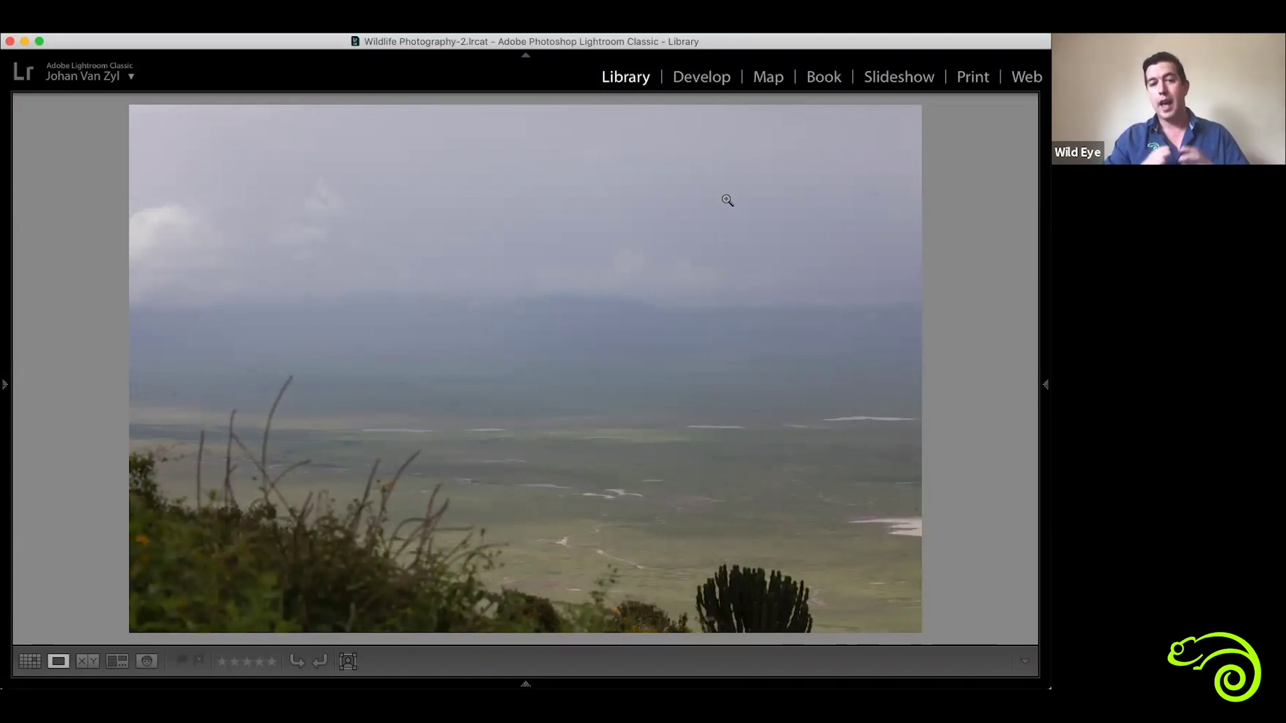
pyautogui.press('g')
pyautogui.doubleClick(164, 262)
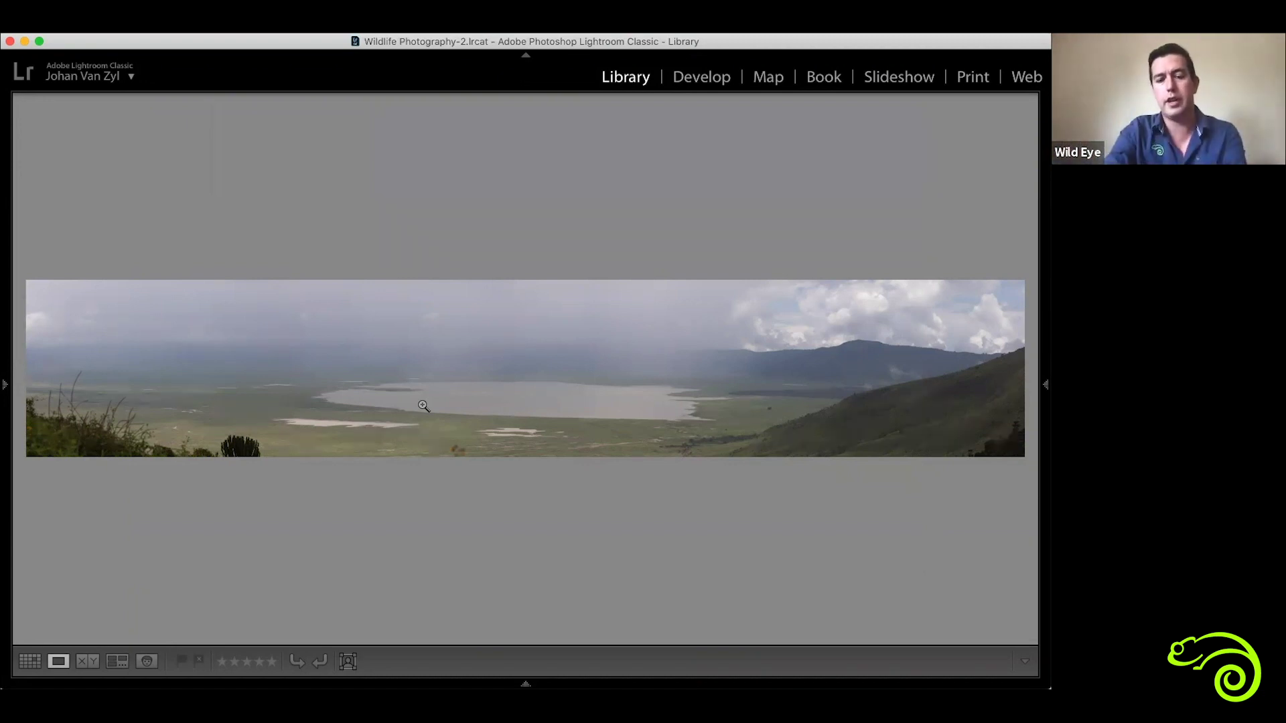
pyautogui.press('g')
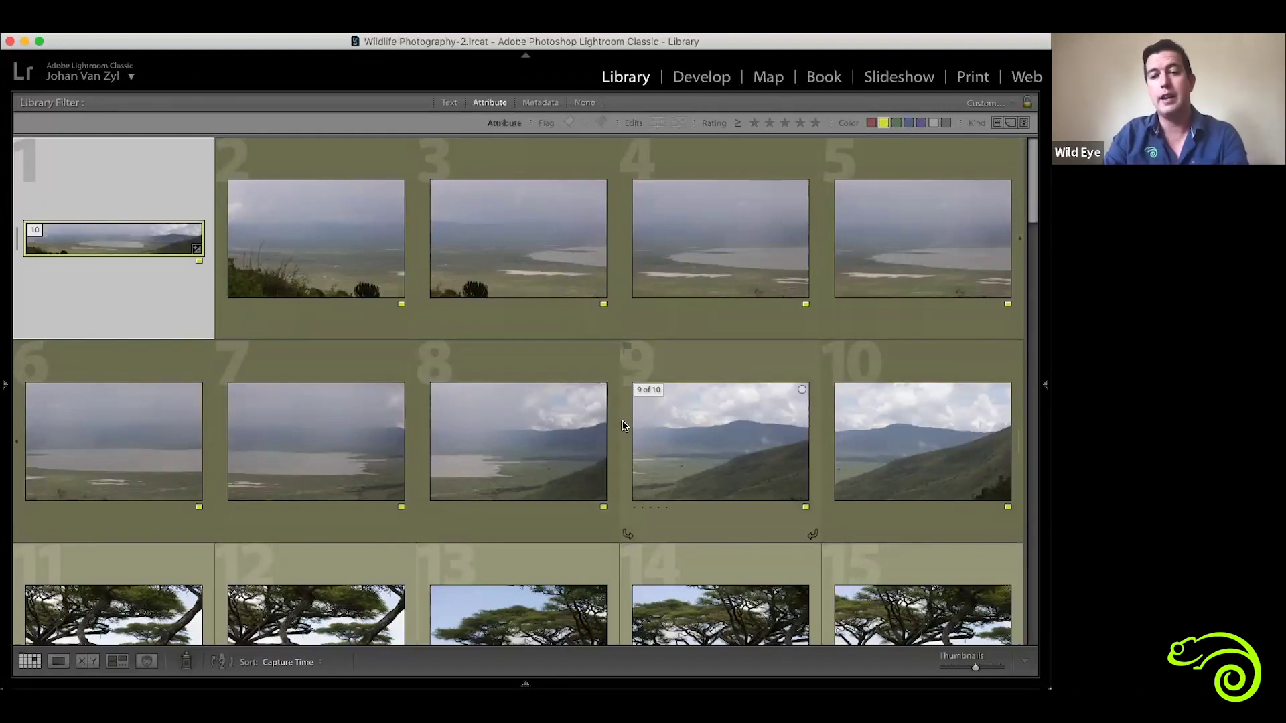
# Scroll down to the acacia row and open photo 11, the five-star lioness, in Loupe.
pyautogui.scroll(-3, 610, 434)
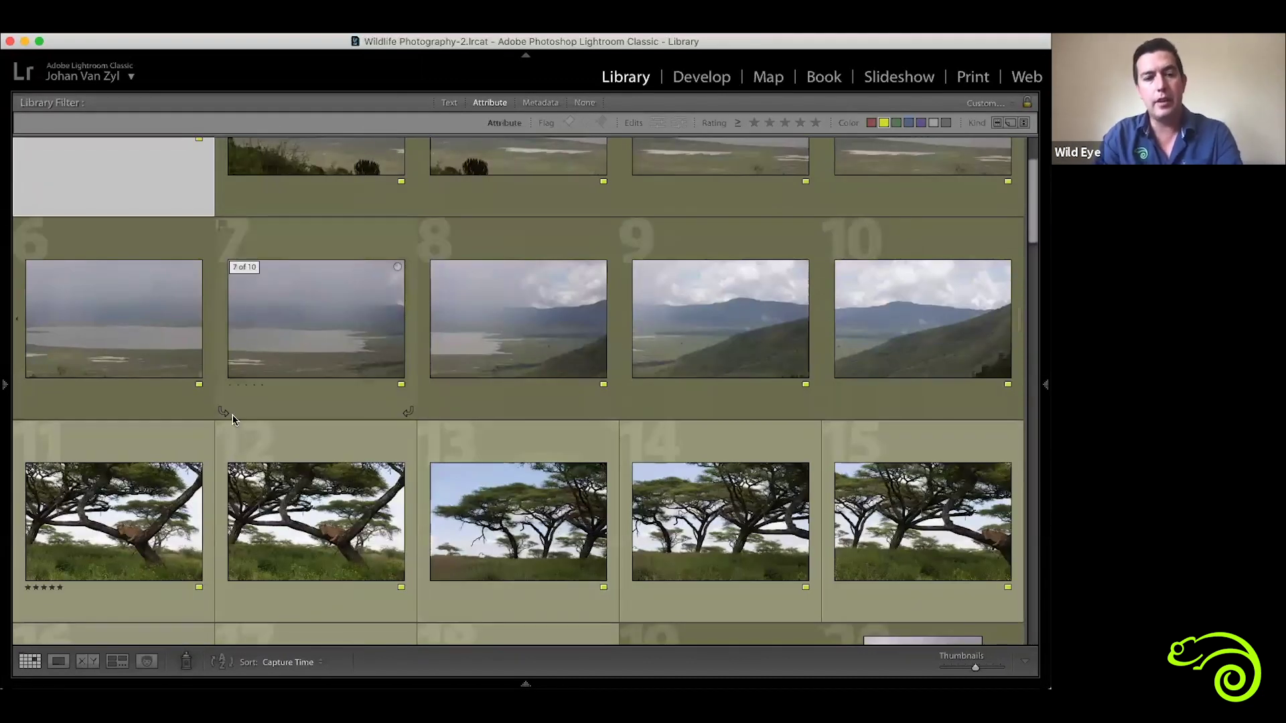
pyautogui.doubleClick(159, 520)
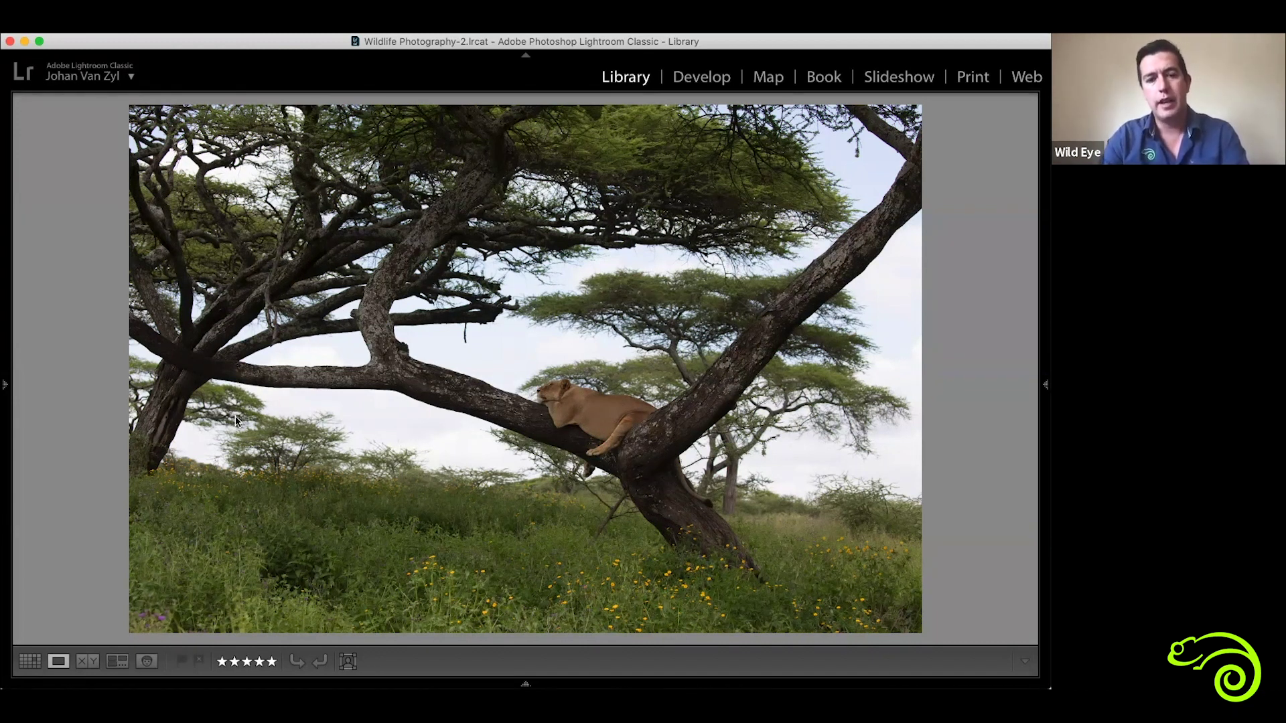
# Preview acacia photo 13 full-size, then open the lioness-on-branch photo in Loupe.
pyautogui.press('g')
pyautogui.scroll(-3, 422, 541)
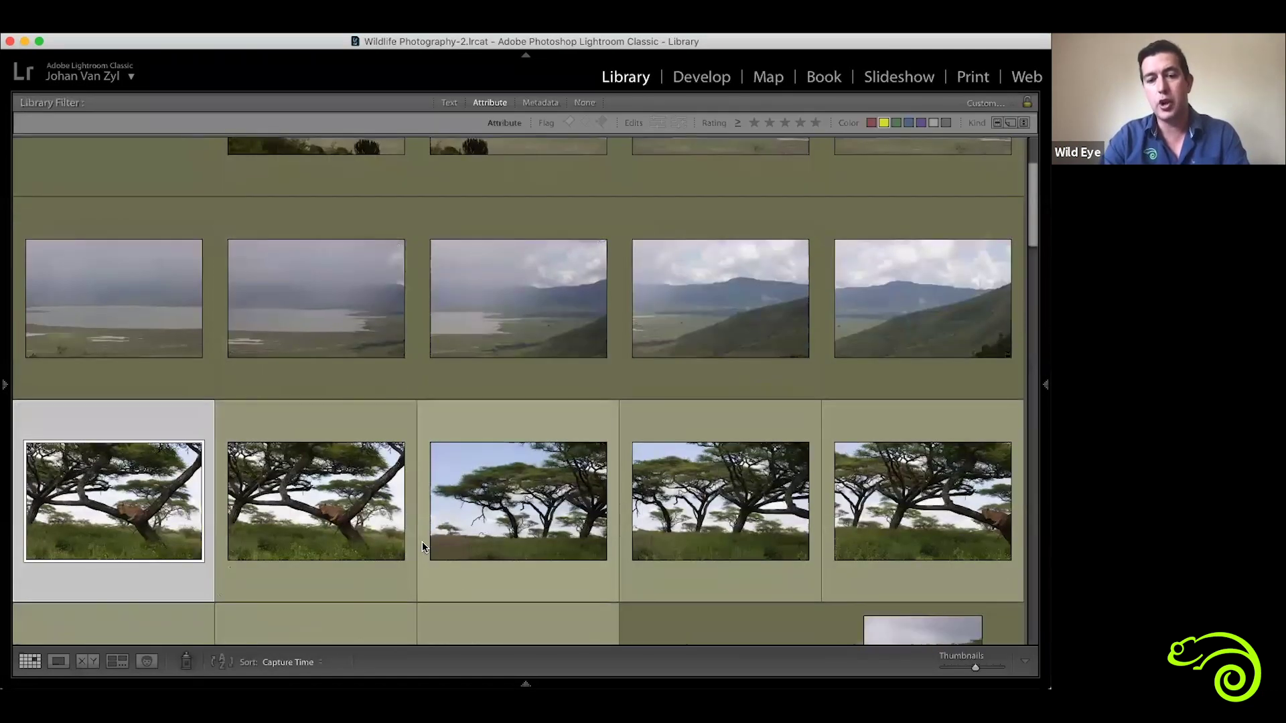
pyautogui.scroll(-2, 439, 522)
pyautogui.click(529, 395)
pyautogui.doubleClick(529, 395)
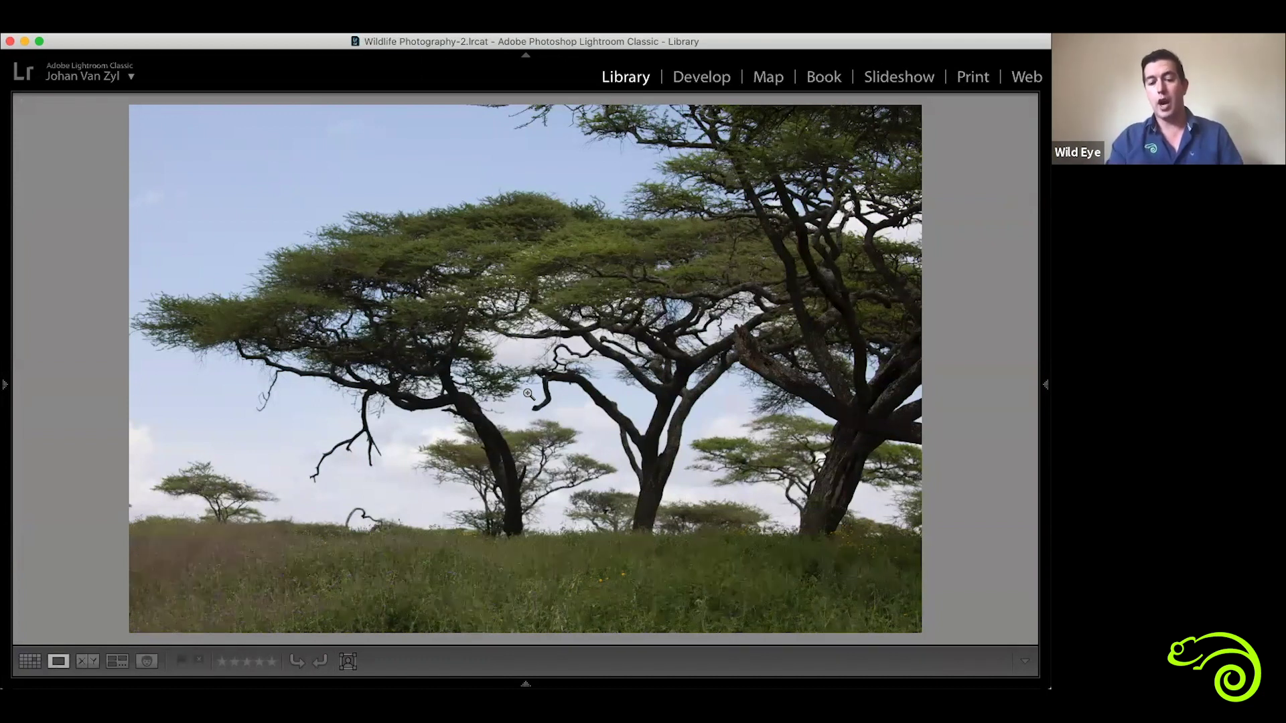
pyautogui.press('g')
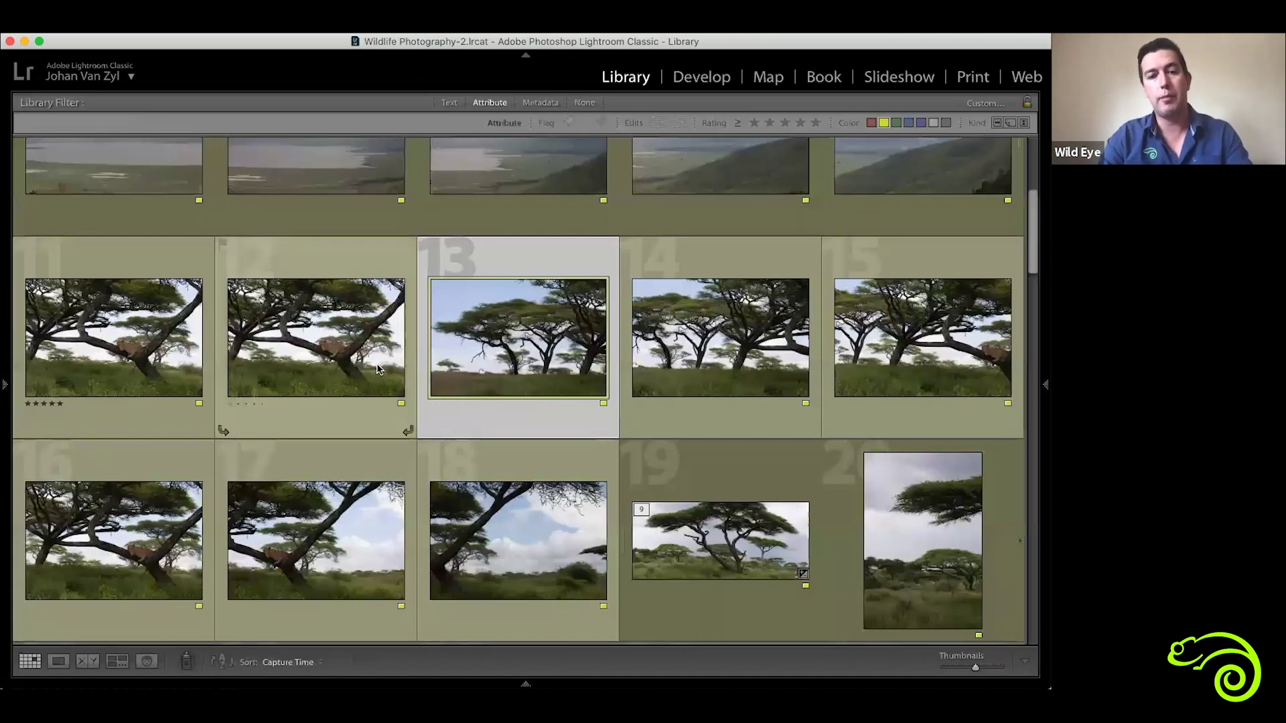
pyautogui.doubleClick(351, 362)
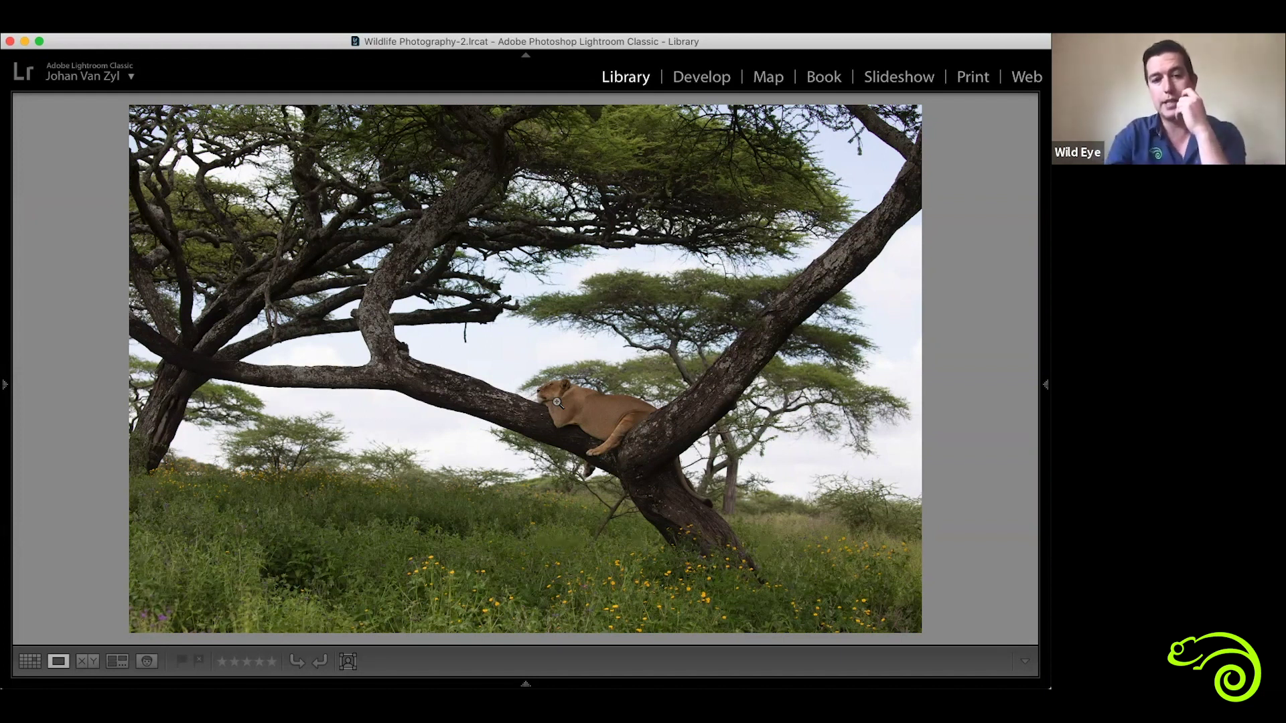
# Browse the acacia frames full-size from photo 13 onward, then select photo 13 in the grid.
pyautogui.press('g')
pyautogui.click(523, 377)
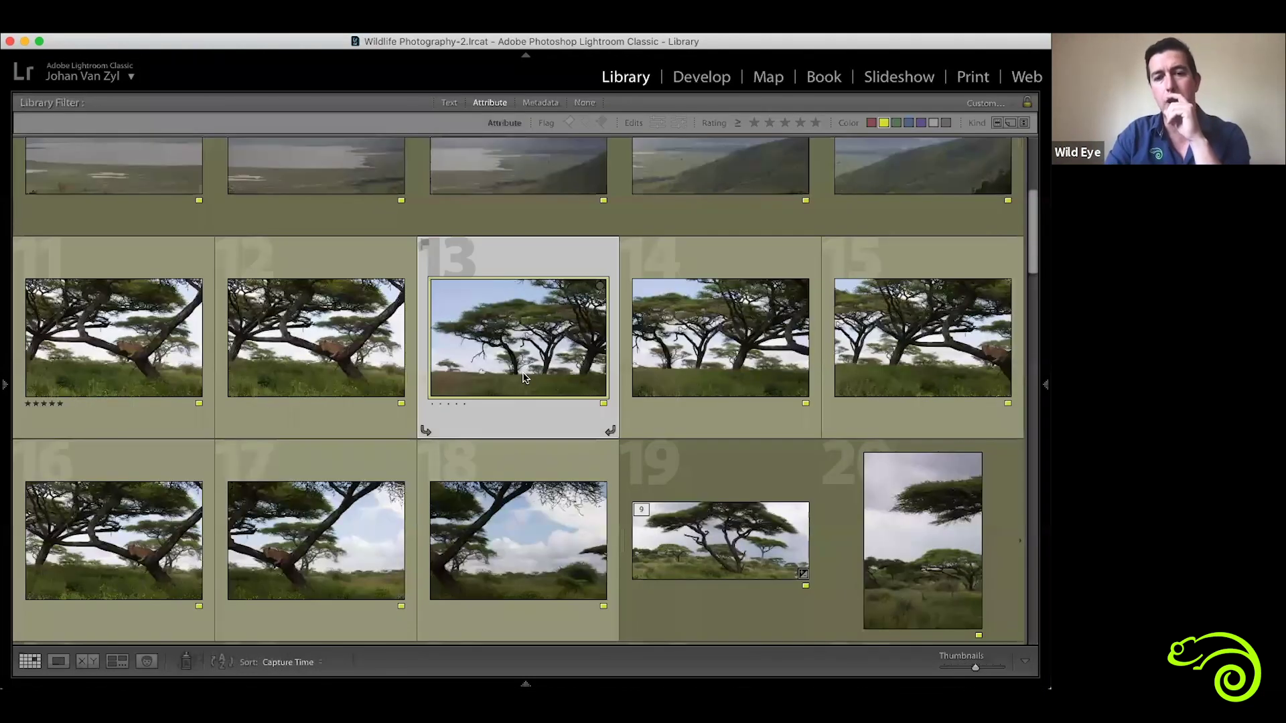
pyautogui.doubleClick(523, 377)
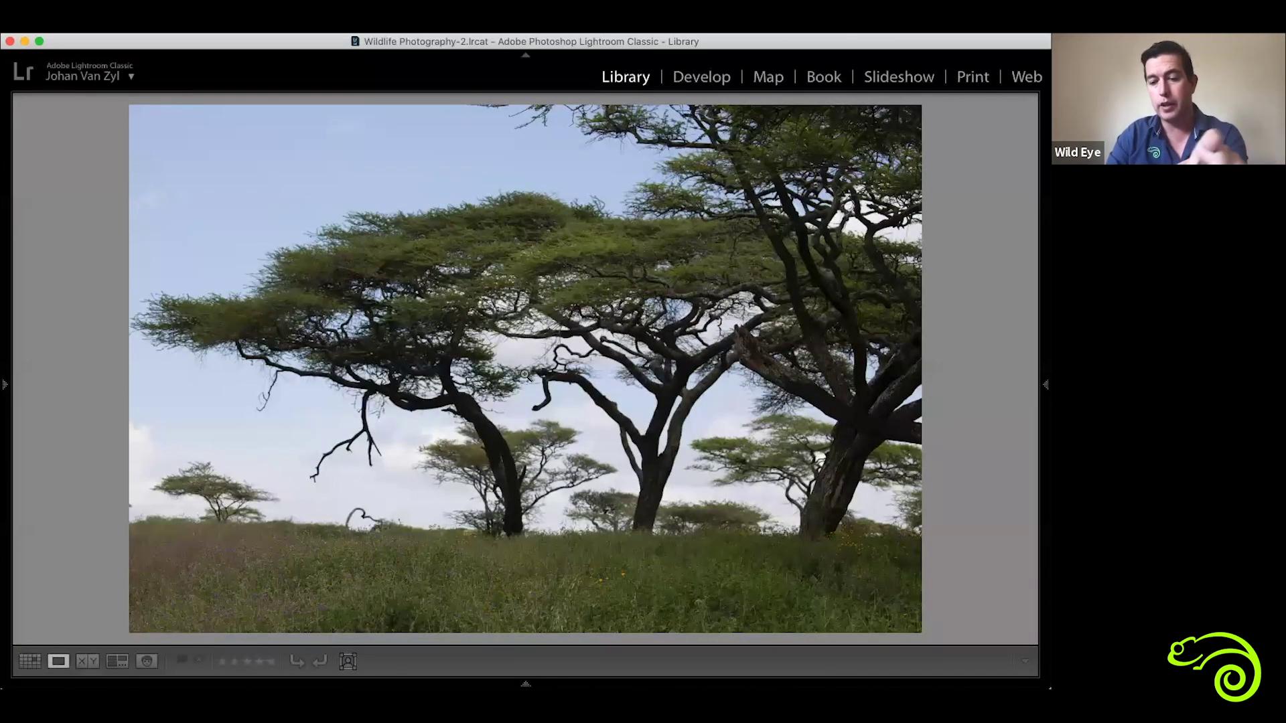
pyautogui.press('Right')
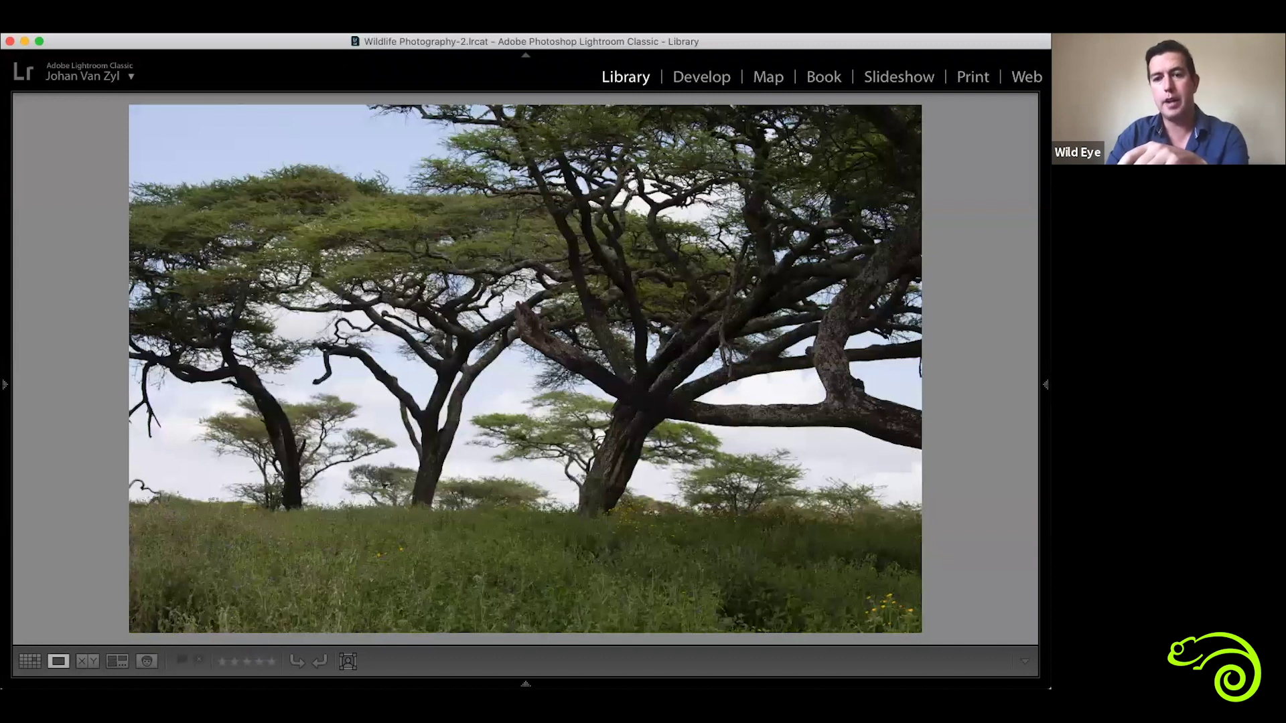
pyautogui.press('Right')
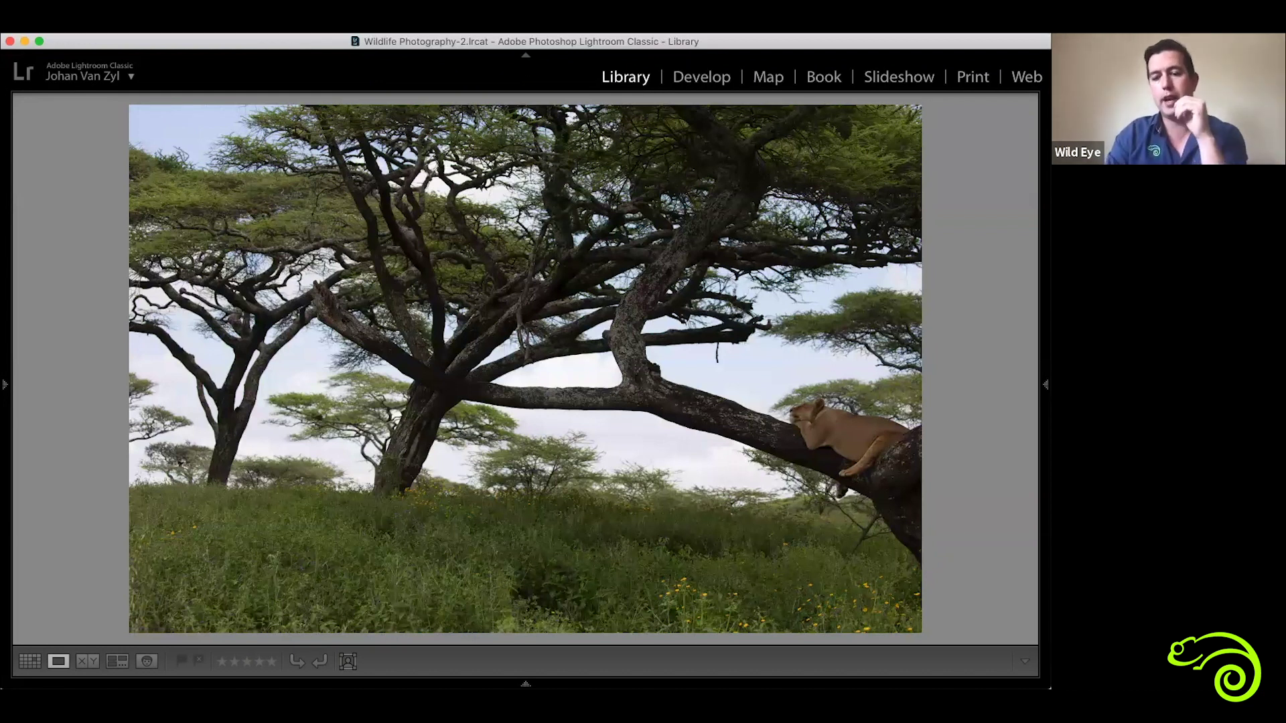
pyautogui.press('Right')
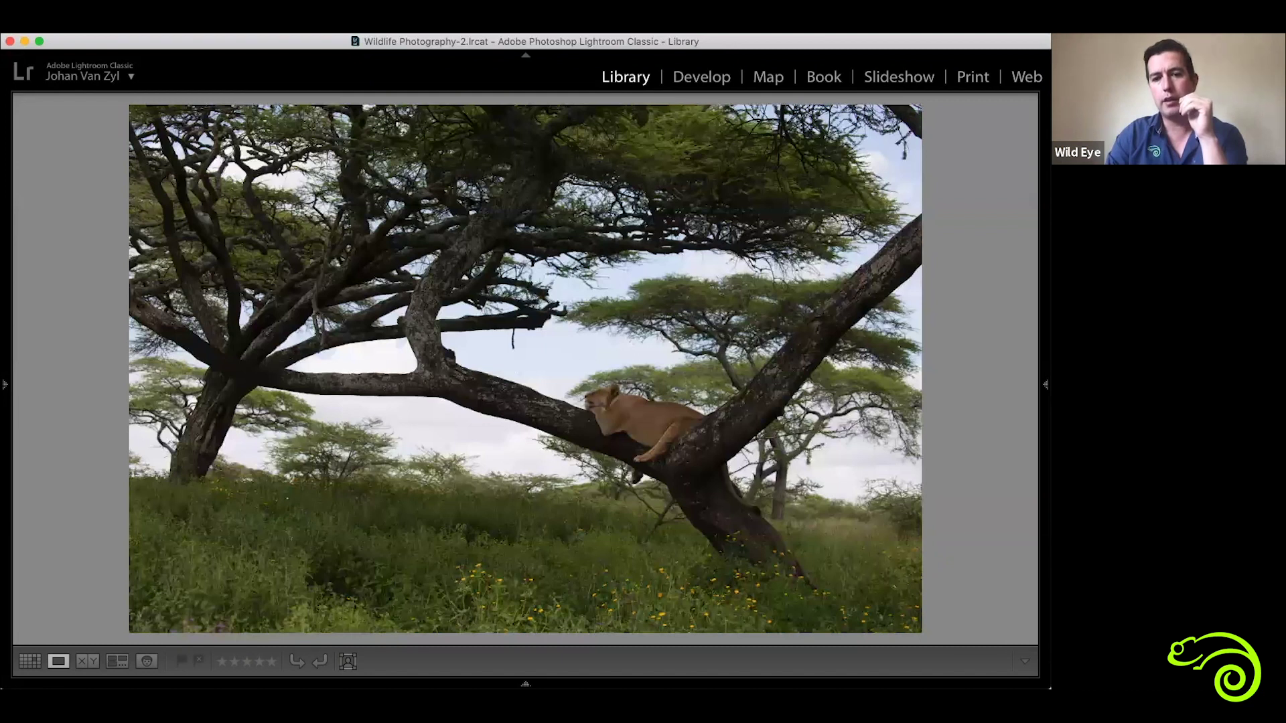
pyautogui.press('Right')
pyautogui.press('Right')
pyautogui.press('Right')
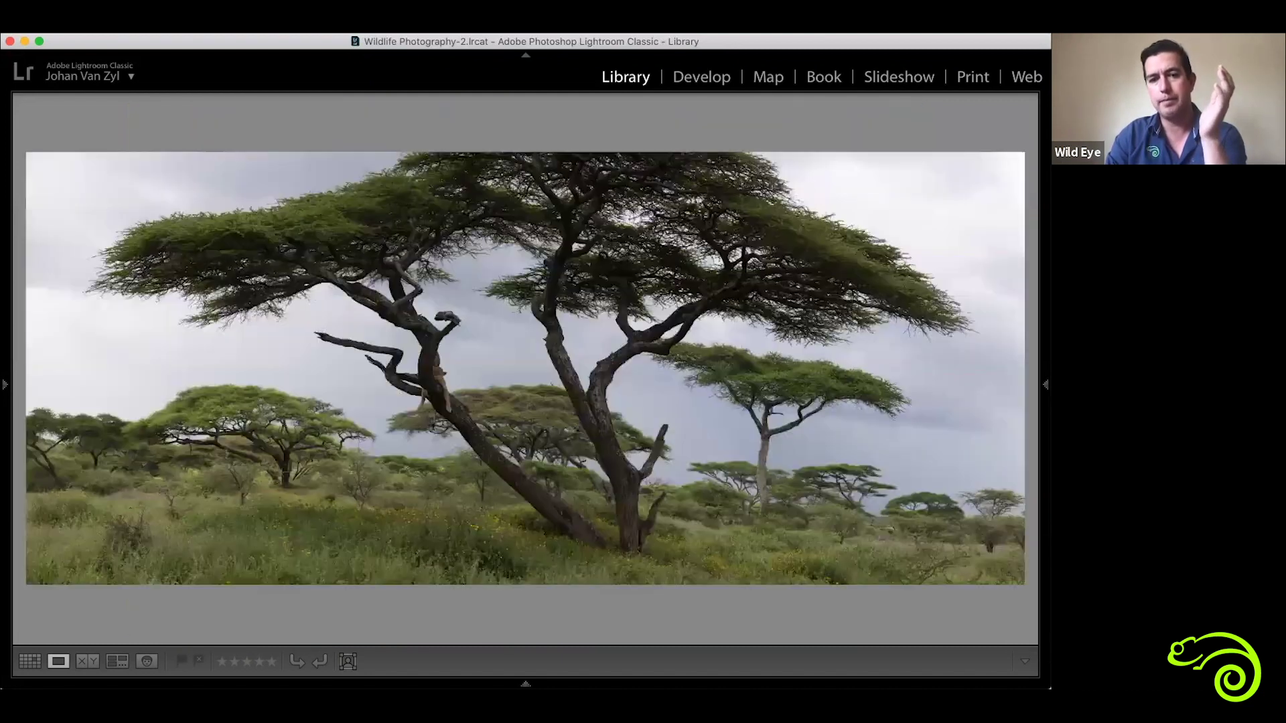
pyautogui.press('Right')
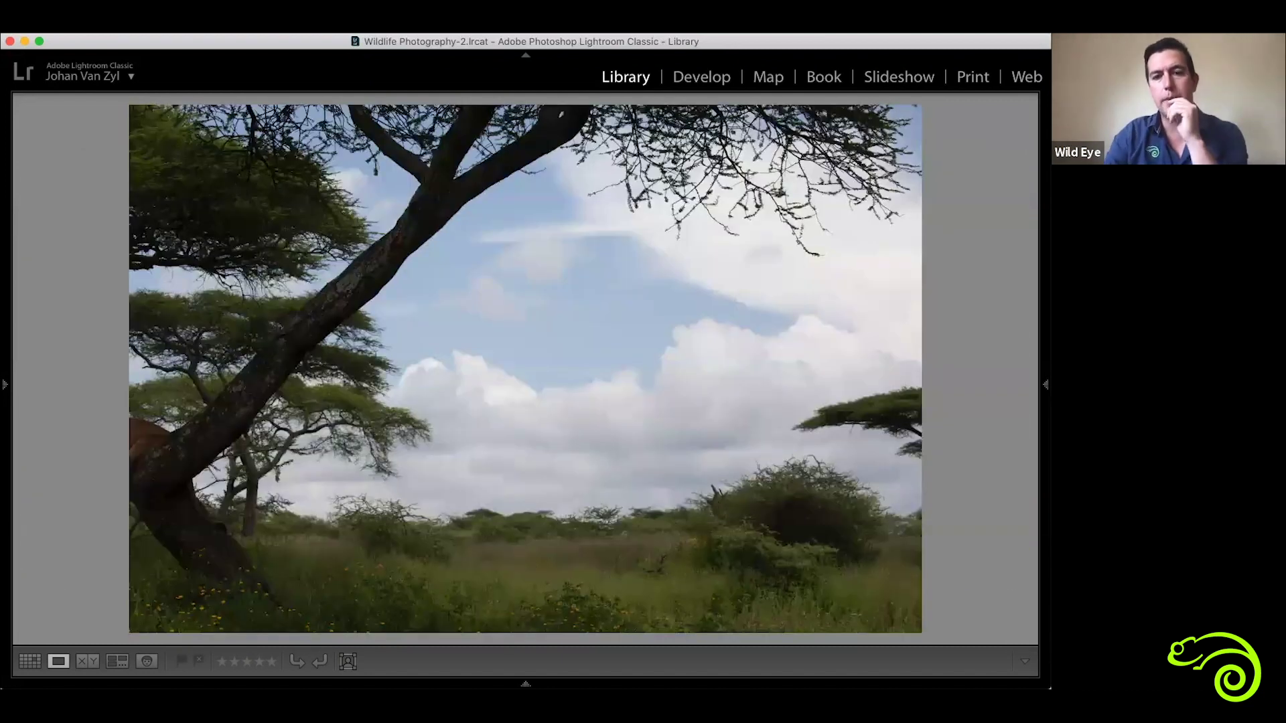
pyautogui.press('g')
pyautogui.click(500, 360)
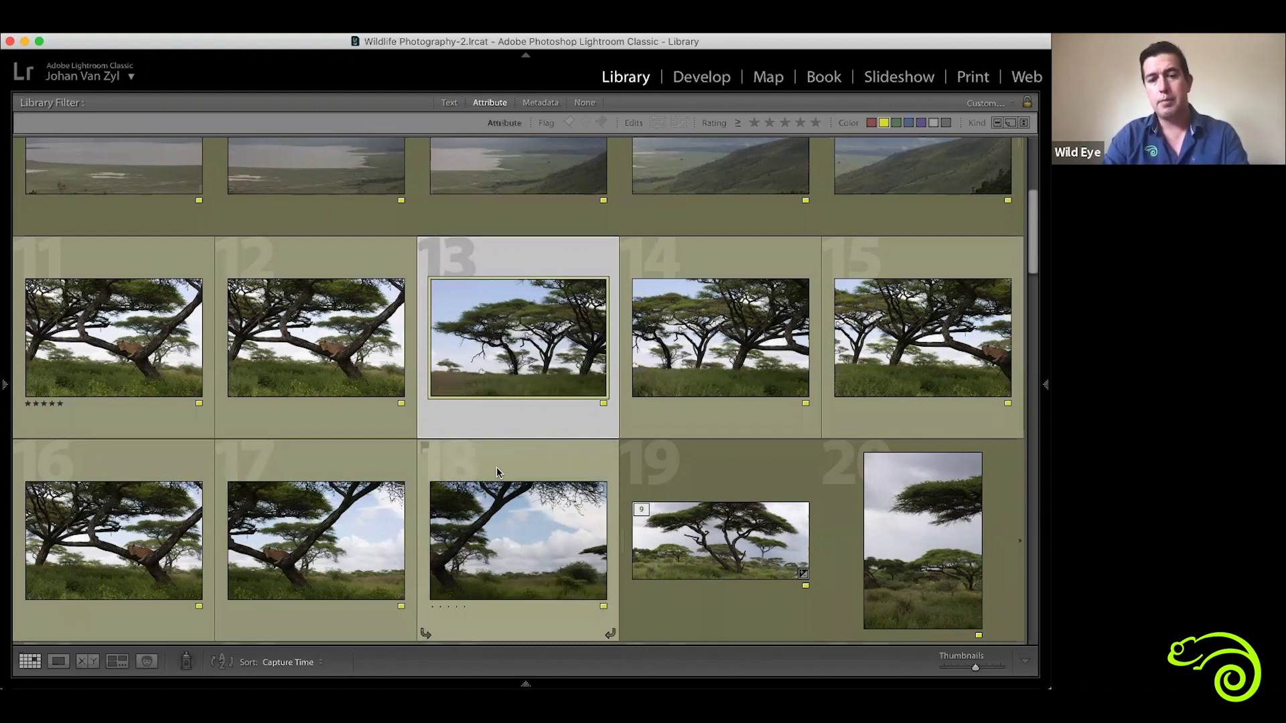
# Extend the selection from photo 13 through photo 18.
pyautogui.keyDown('shift'); pyautogui.click(504, 526); pyautogui.keyUp('shift')
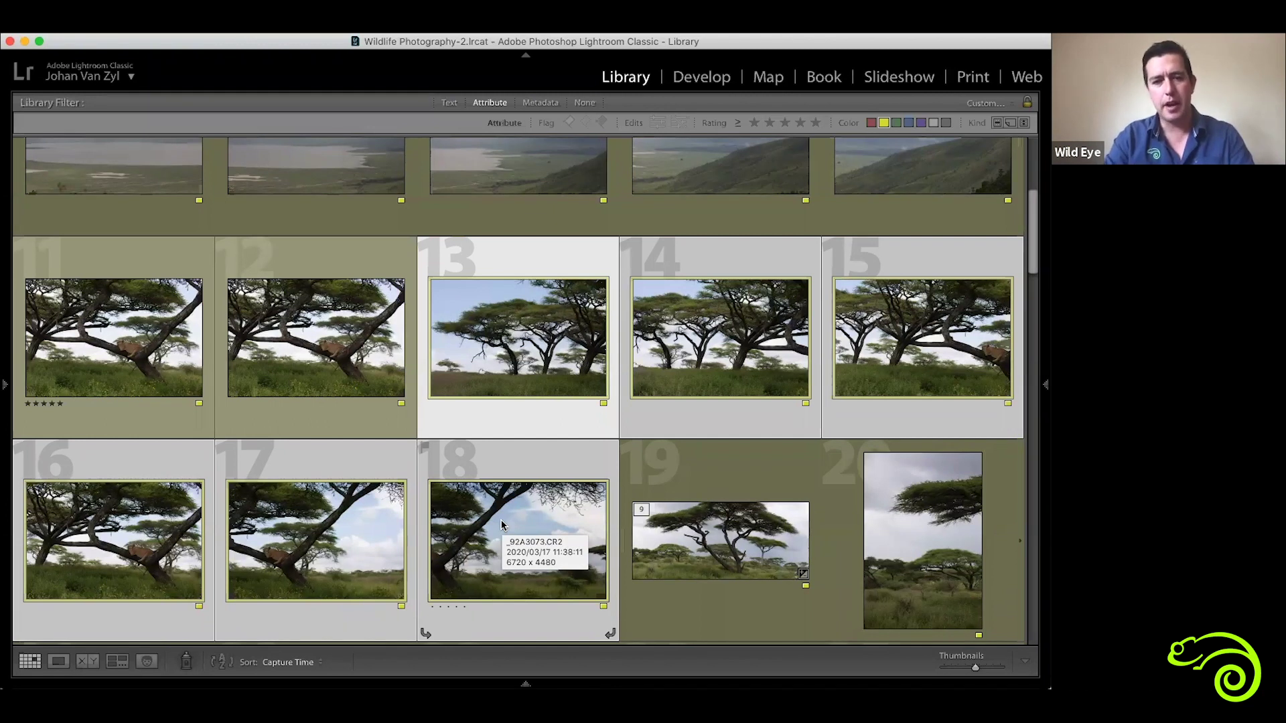
# Start a Photo Merge > Panorama of the selected acacia frames.
pyautogui.rightClick(502, 526)
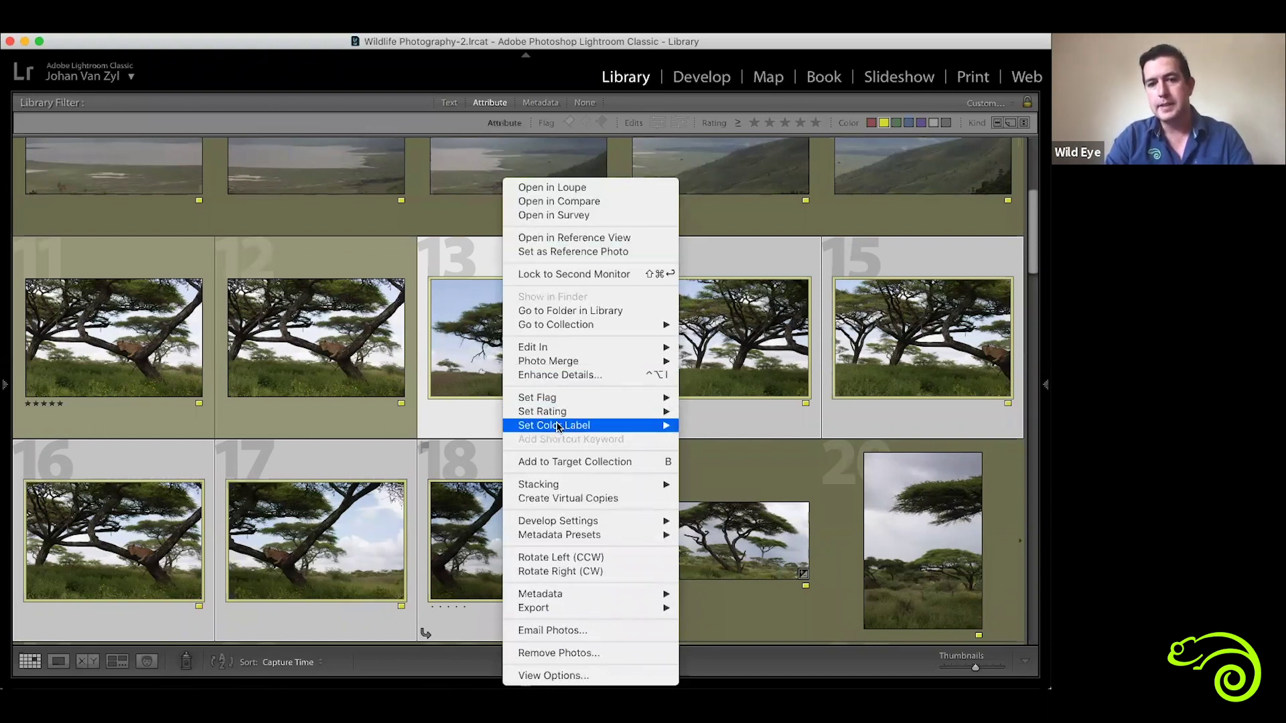
pyautogui.moveTo(579, 365)
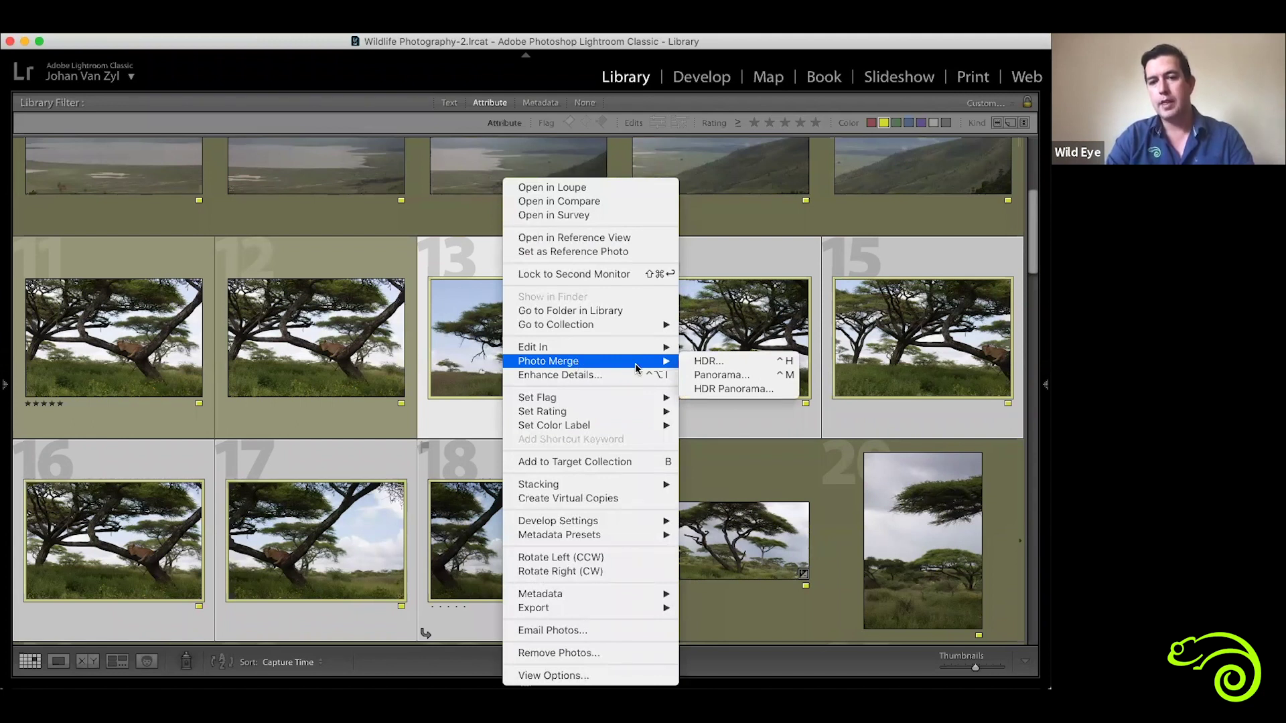
pyautogui.click(705, 377)
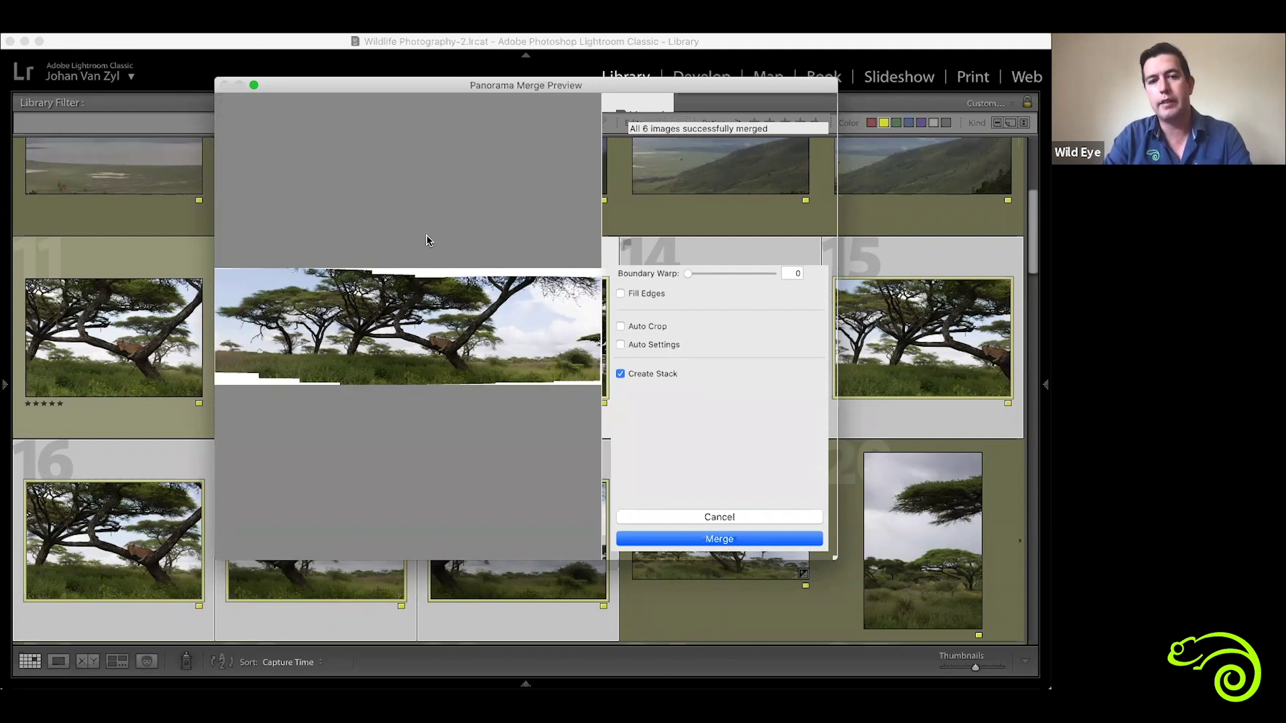
# Compare Spherical and Perspective projections, settling on Cylindrical for the panorama preview.
pyautogui.moveTo(714, 202)
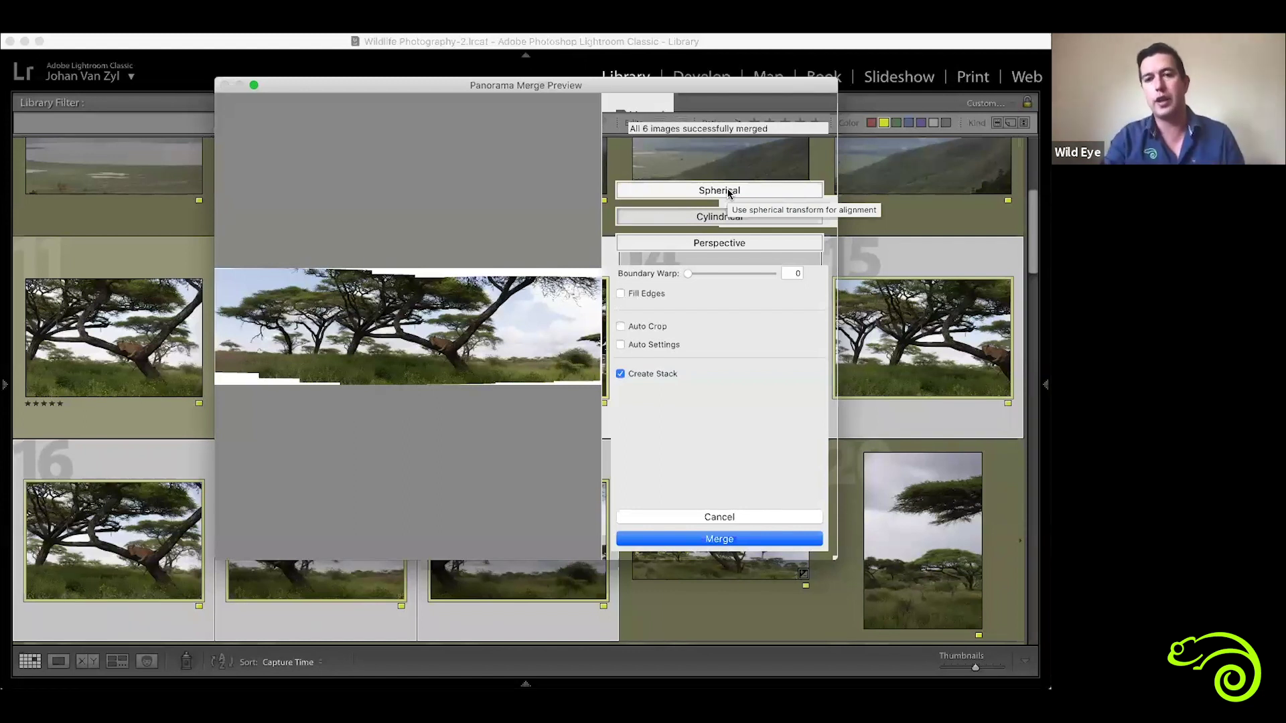
pyautogui.click(729, 193)
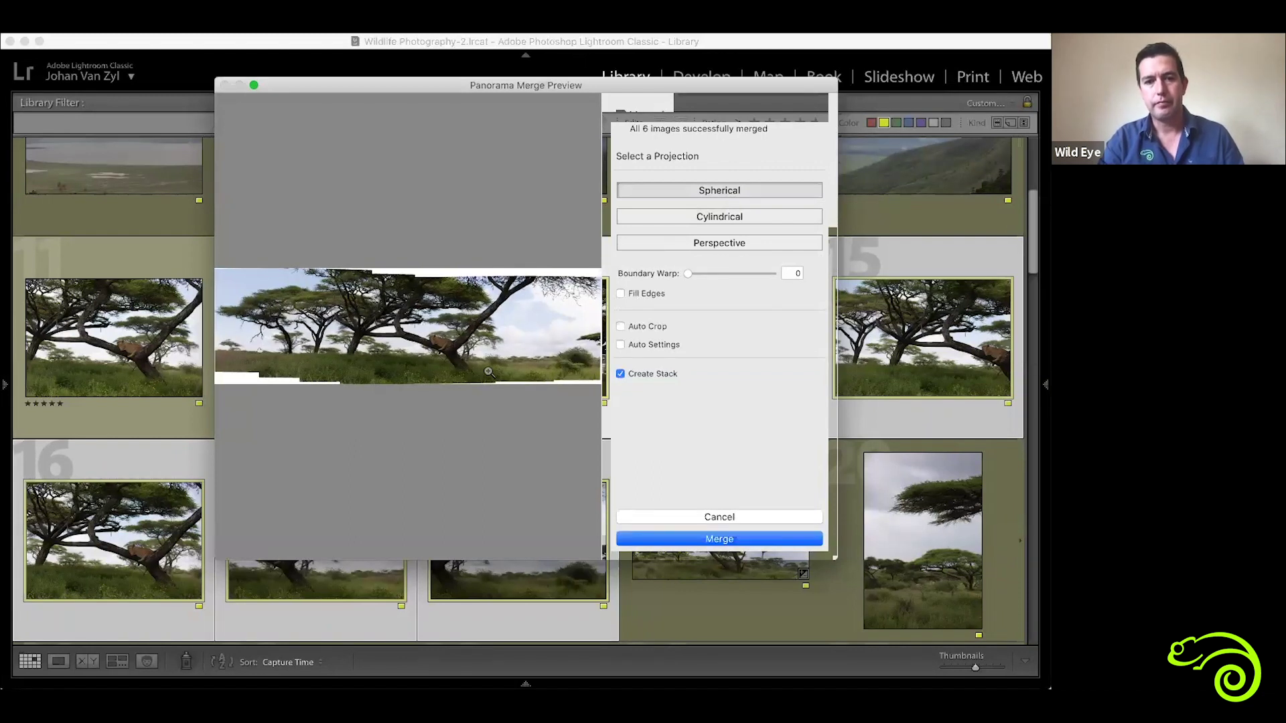
pyautogui.click(710, 218)
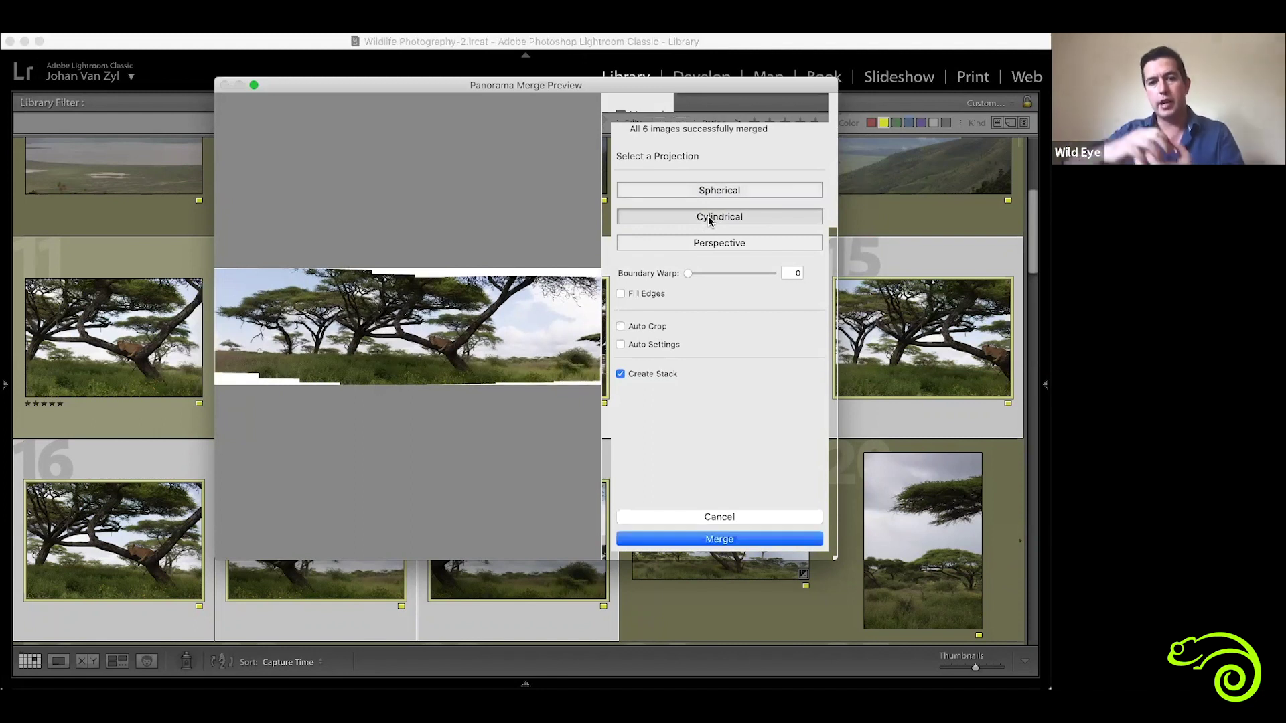
pyautogui.click(692, 249)
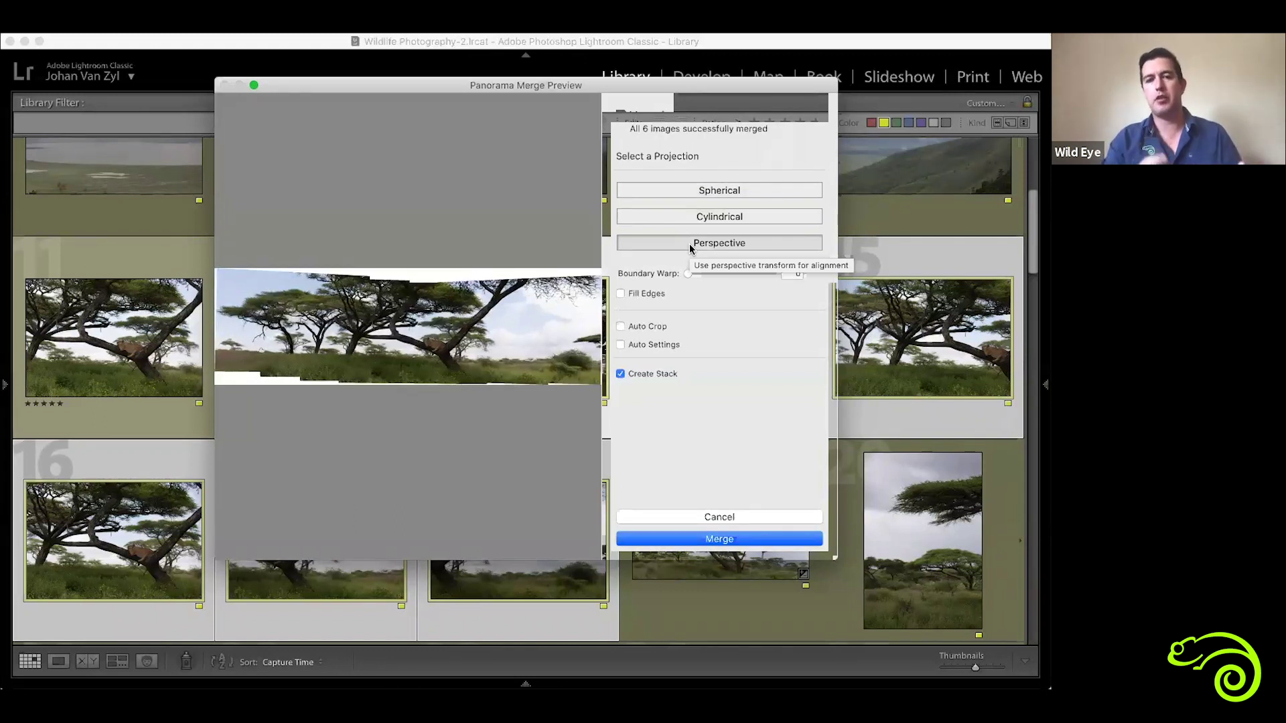
pyautogui.click(707, 216)
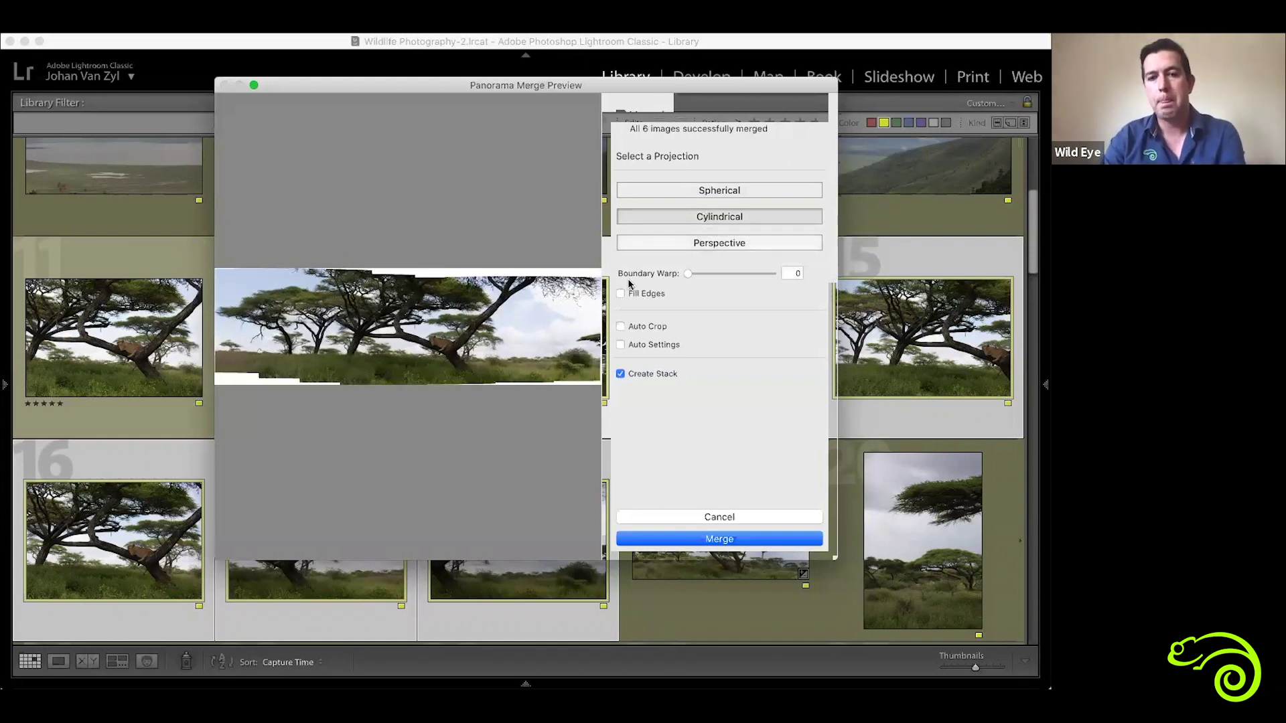
# Try Auto Crop then leave it off, and raise Boundary Warp to 100.
pyautogui.click(620, 327)
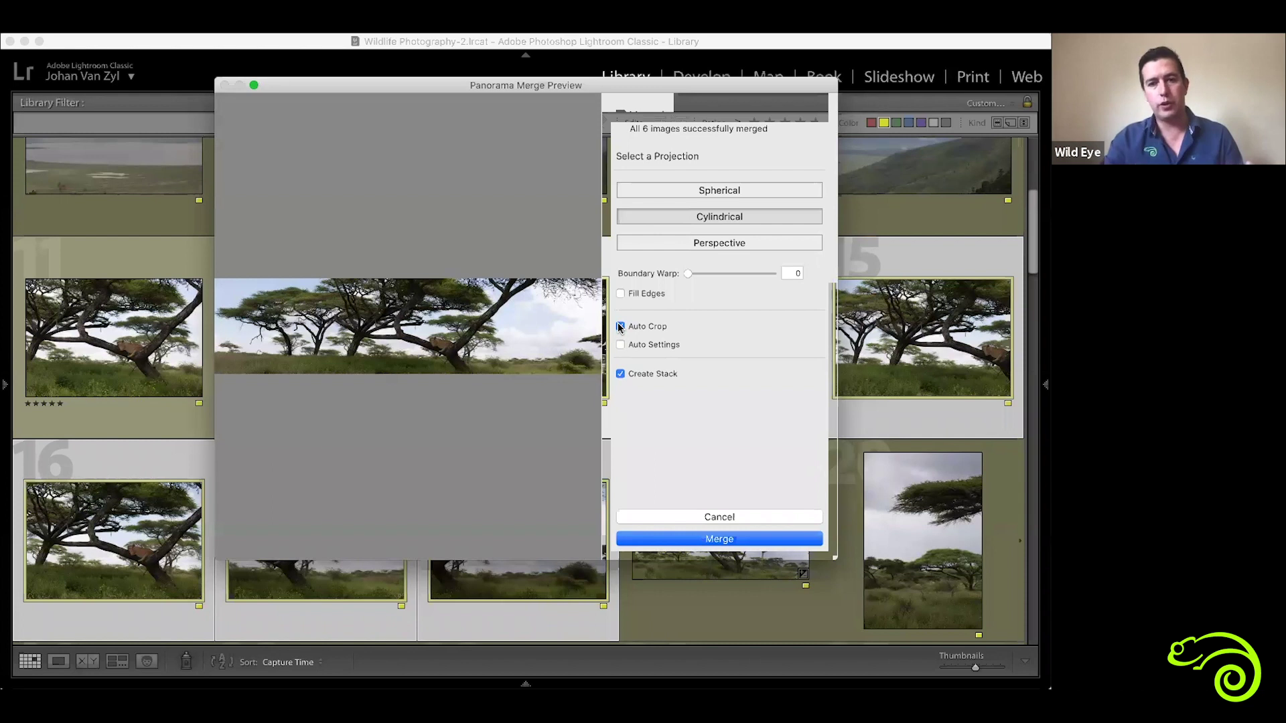
pyautogui.click(620, 327)
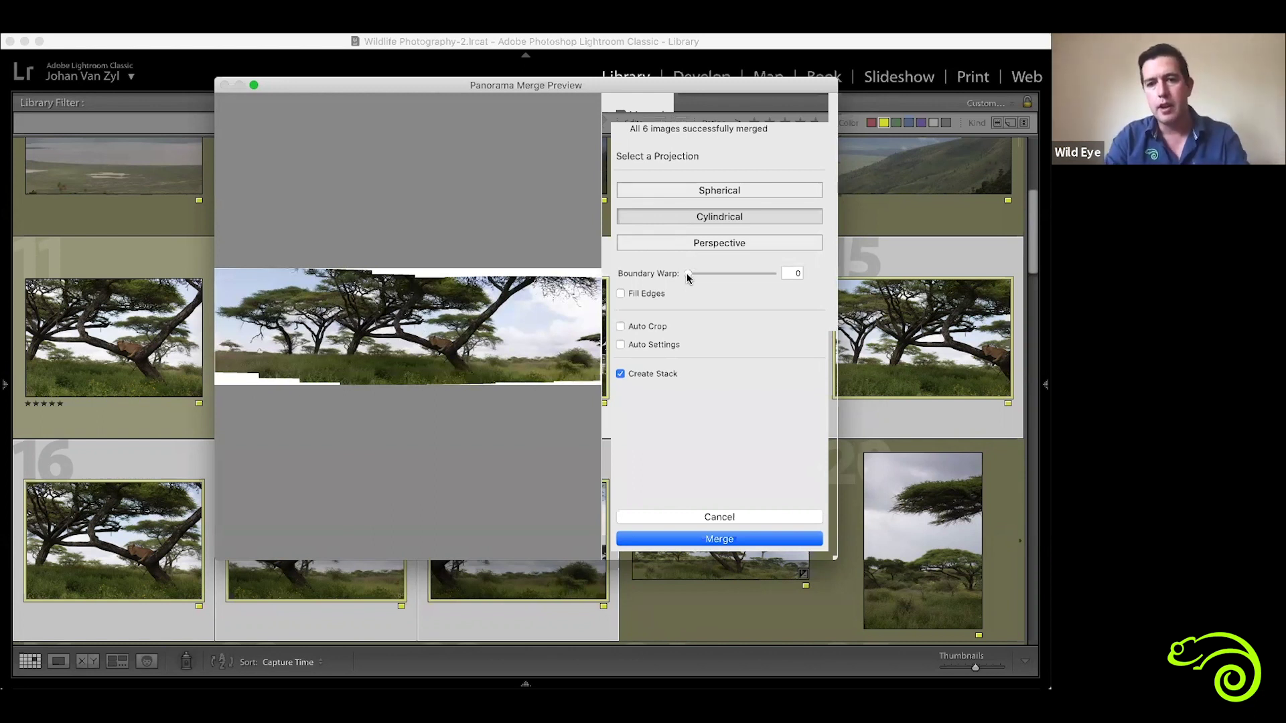
pyautogui.moveTo(688, 276); pyautogui.dragTo(709, 273)
pyautogui.moveTo(713, 276); pyautogui.dragTo(727, 276)
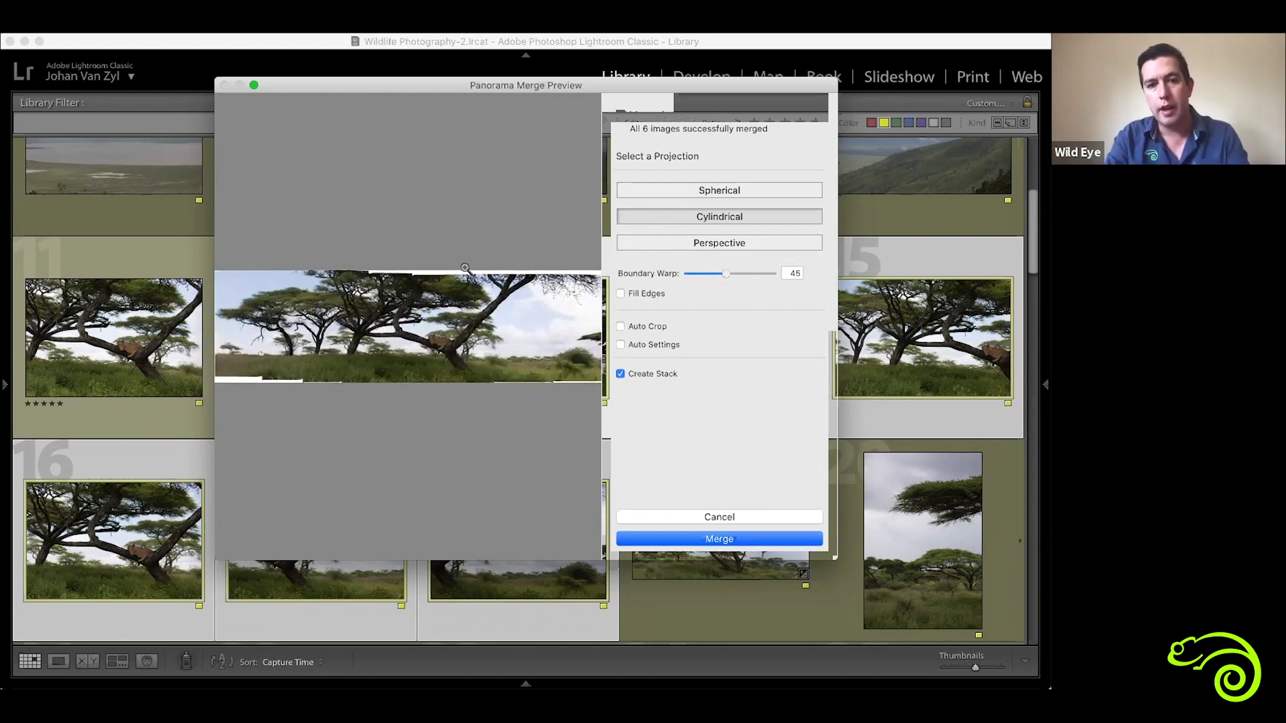
pyautogui.moveTo(725, 276); pyautogui.dragTo(781, 273)
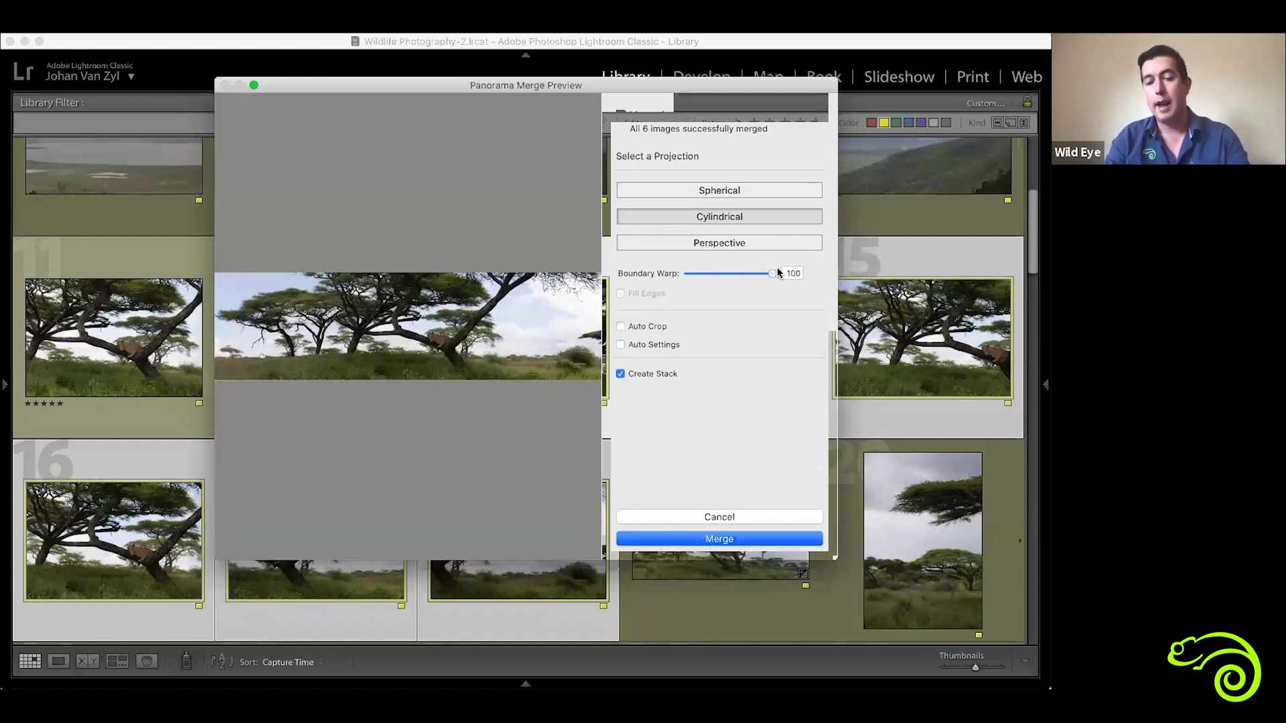
# Merge the panorama, then toggle the Library filter off and on to locate the result.
pyautogui.click(728, 541)
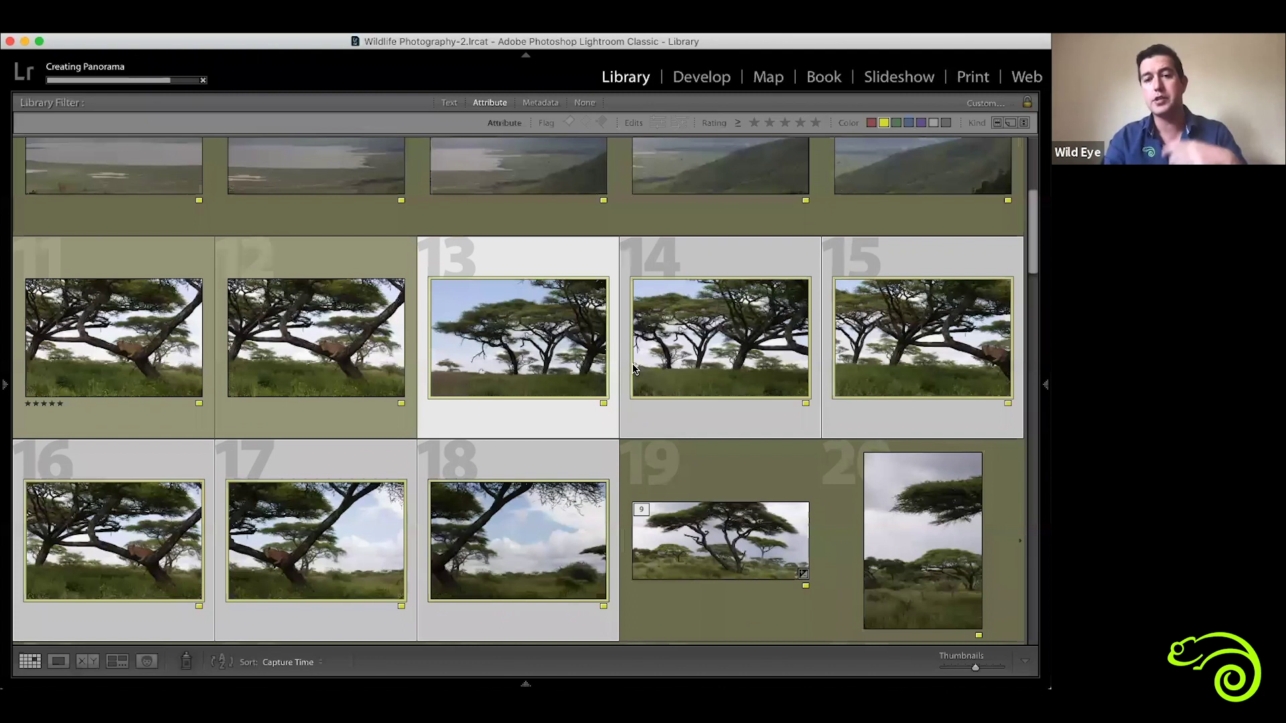
pyautogui.press('super+l')
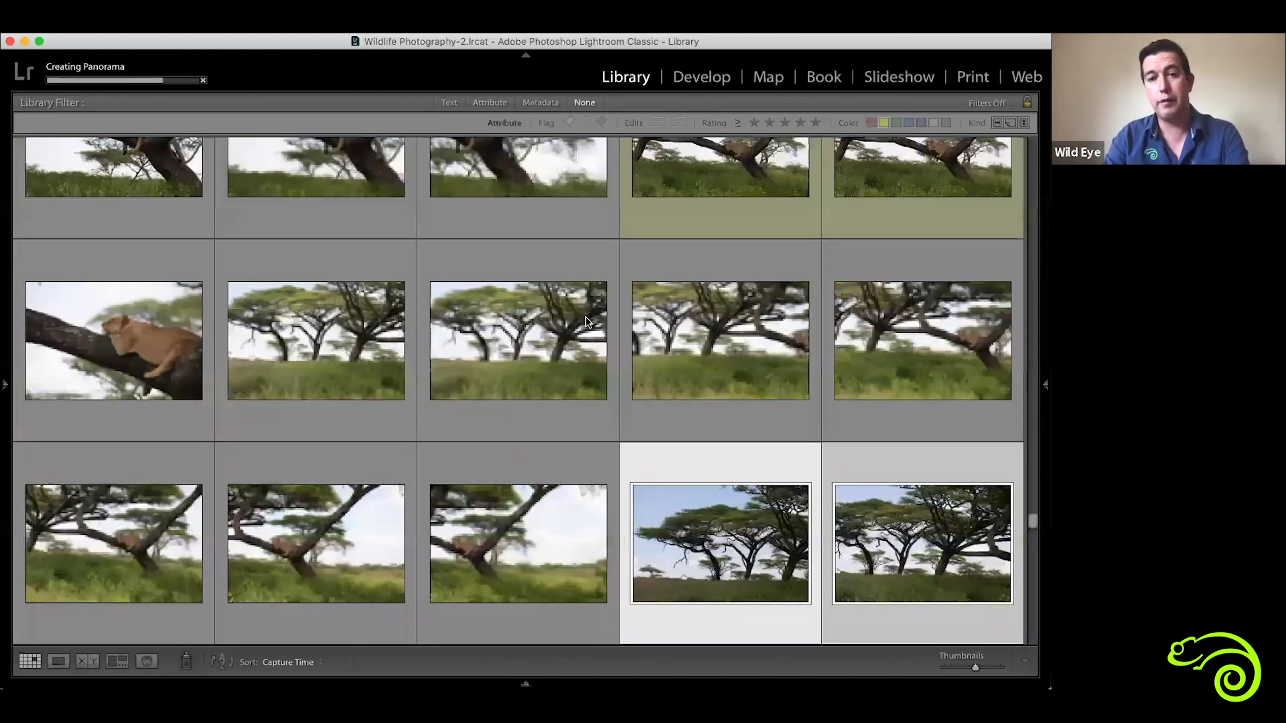
pyautogui.scroll(1, 516, 282)
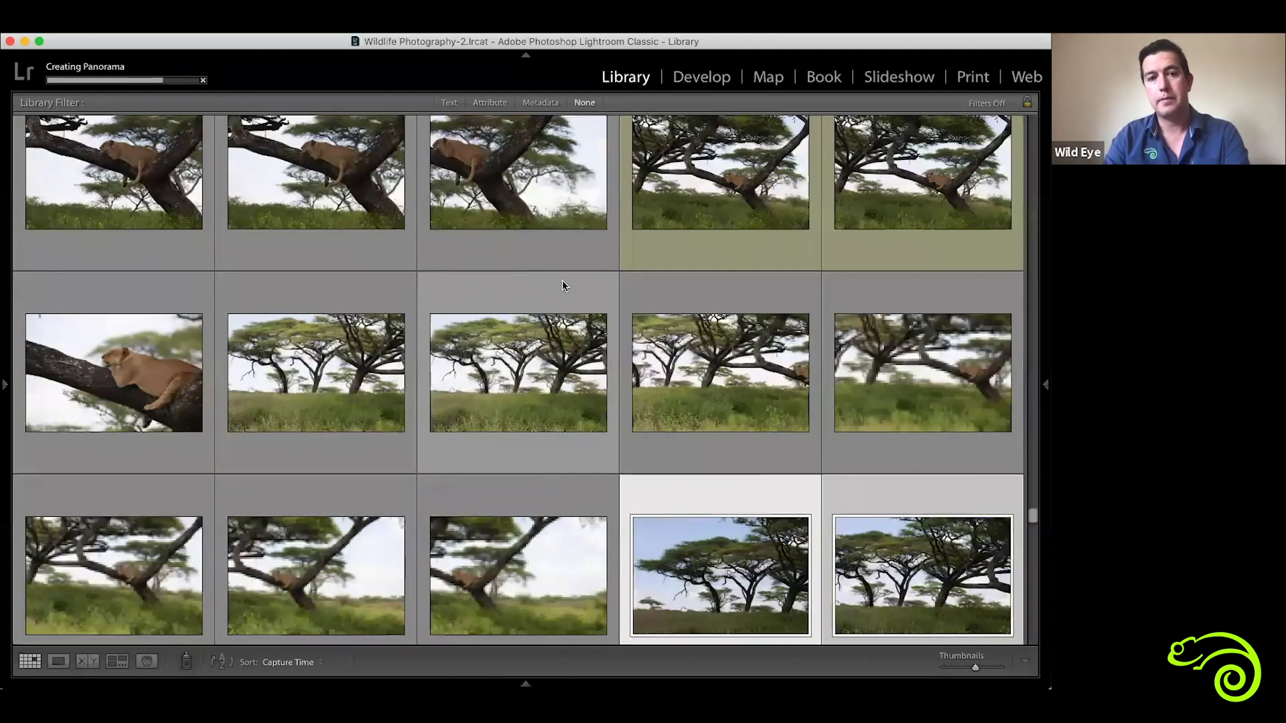
pyautogui.scroll(4, 583, 301)
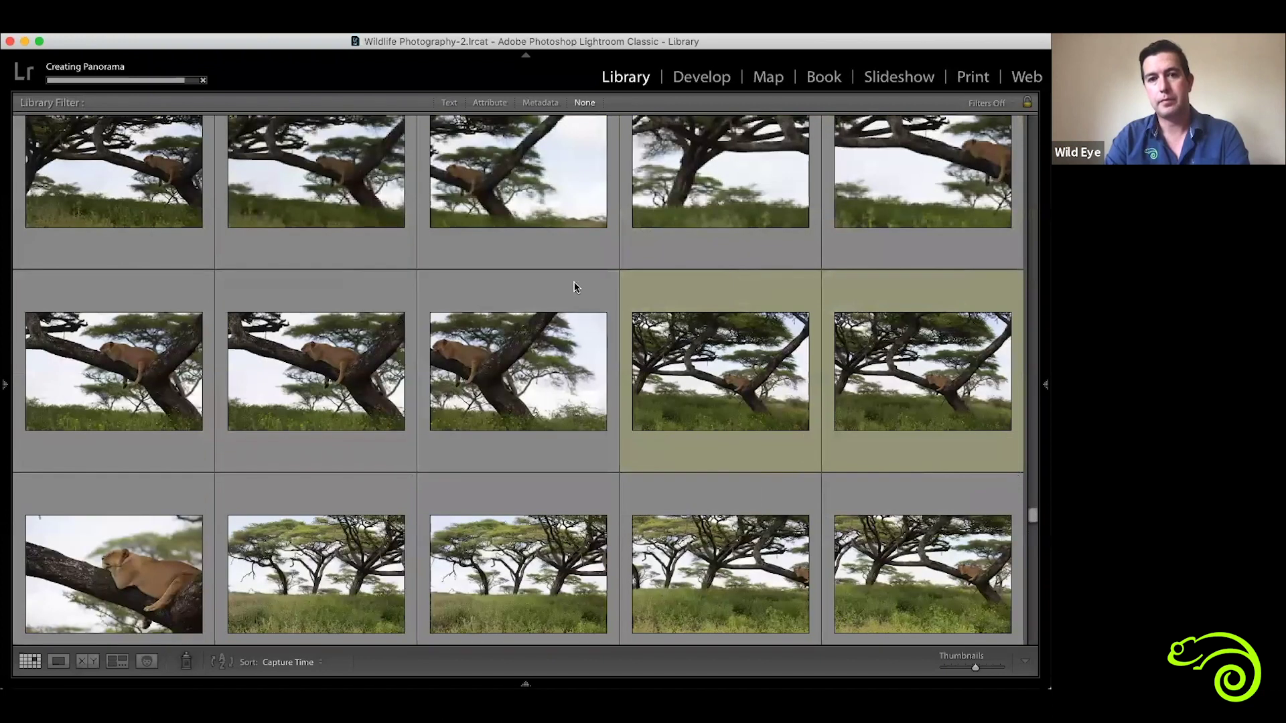
pyautogui.press('super+l')
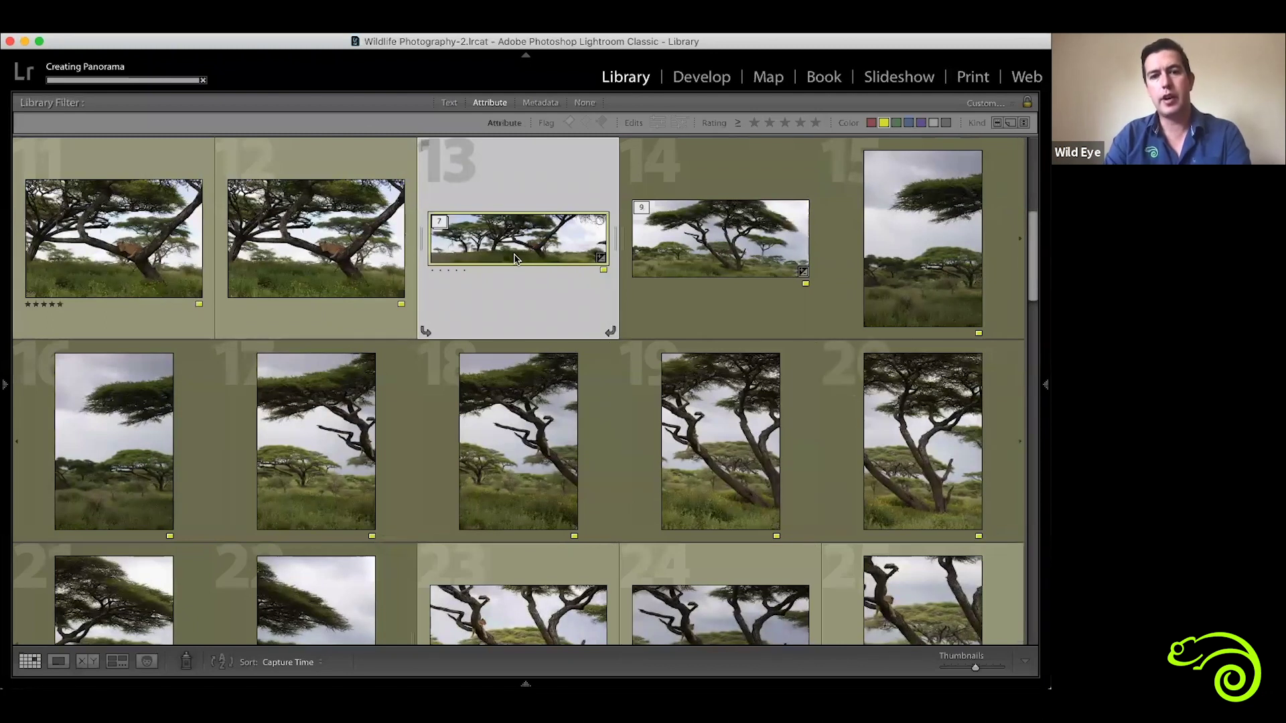
pyautogui.doubleClick(514, 258)
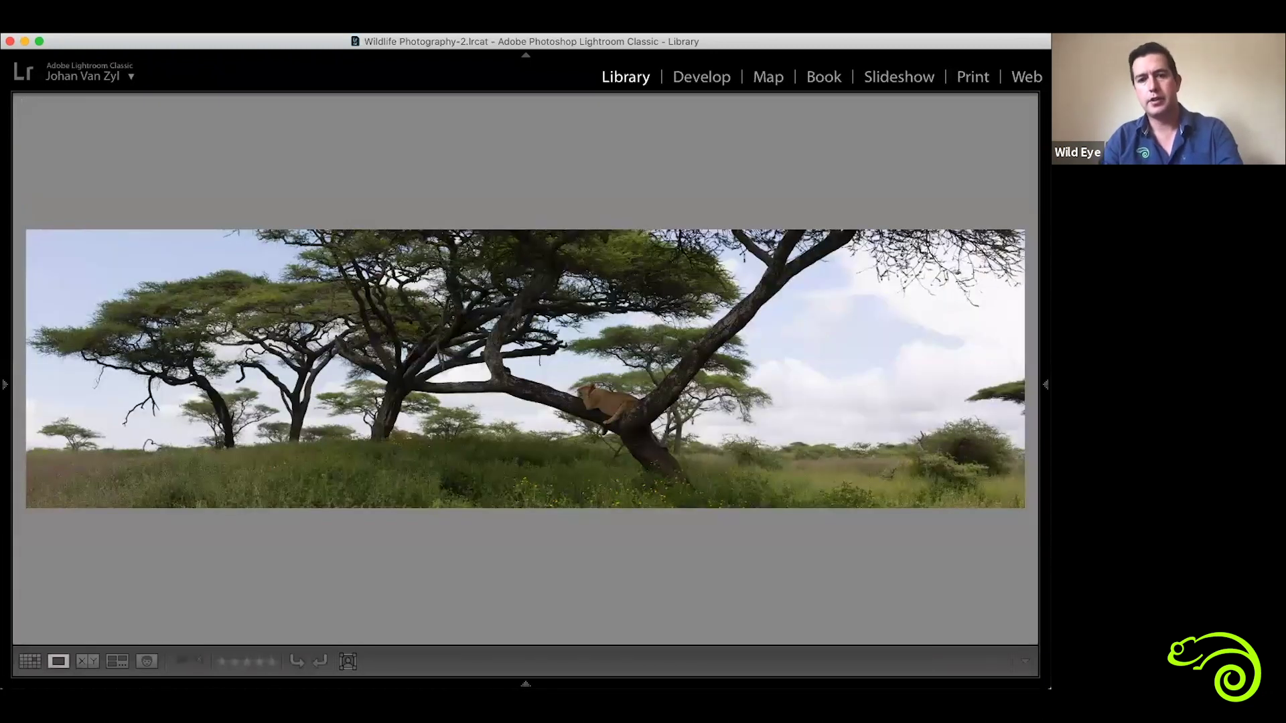
pyautogui.press('f')
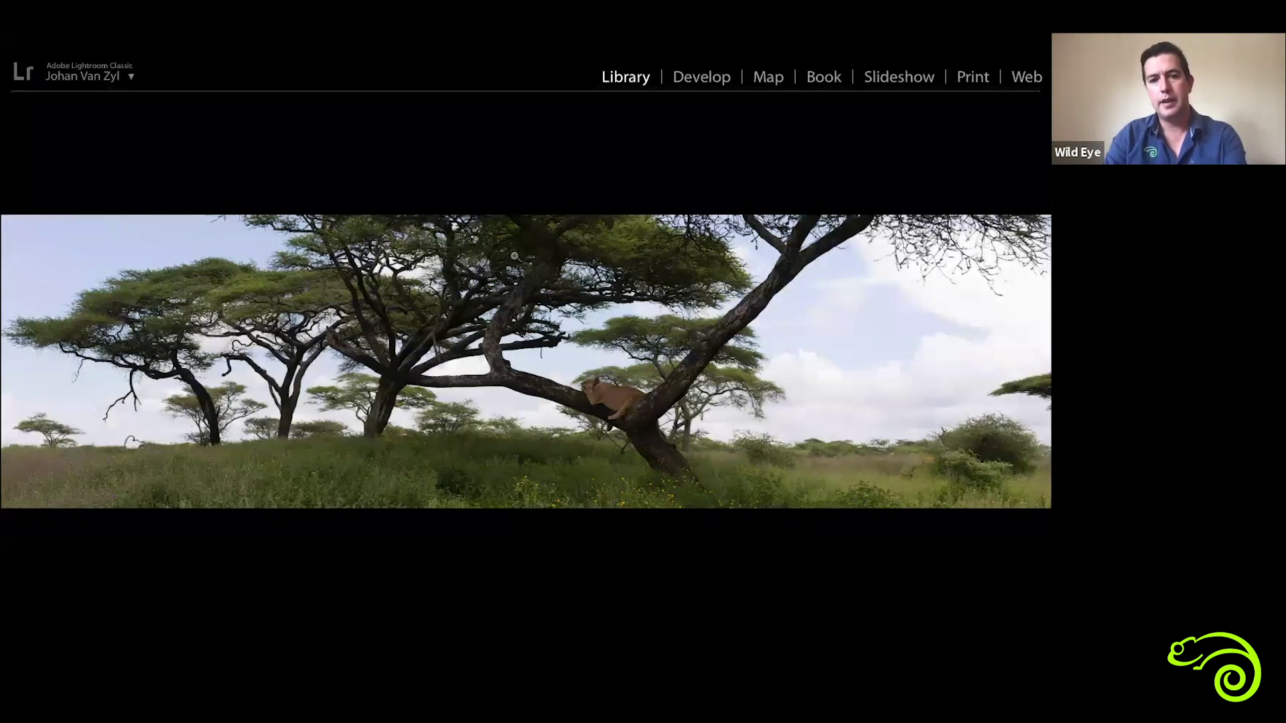
pyautogui.press('f')
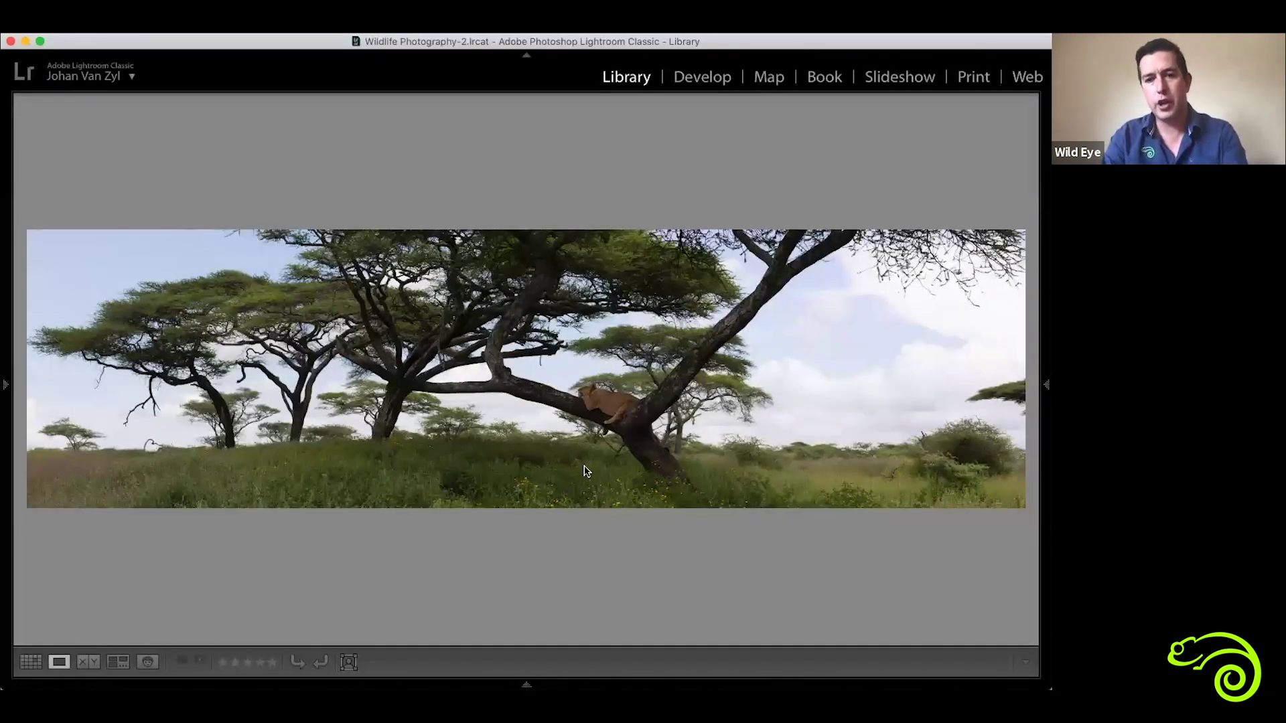
pyautogui.press('g')
pyautogui.scroll(4, 570, 469)
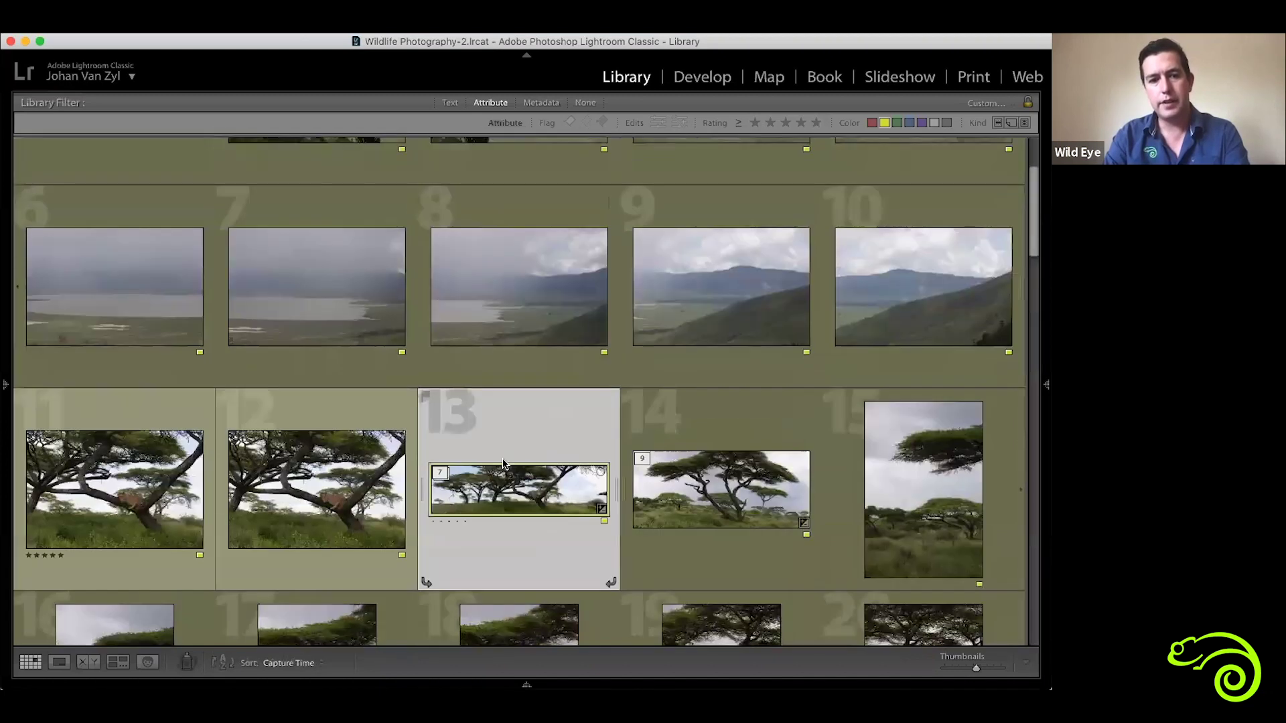
# Add photo 11 to the panorama selection and compare both in Survey view.
pyautogui.keyDown('super'); pyautogui.click(117, 498); pyautogui.keyUp('super')
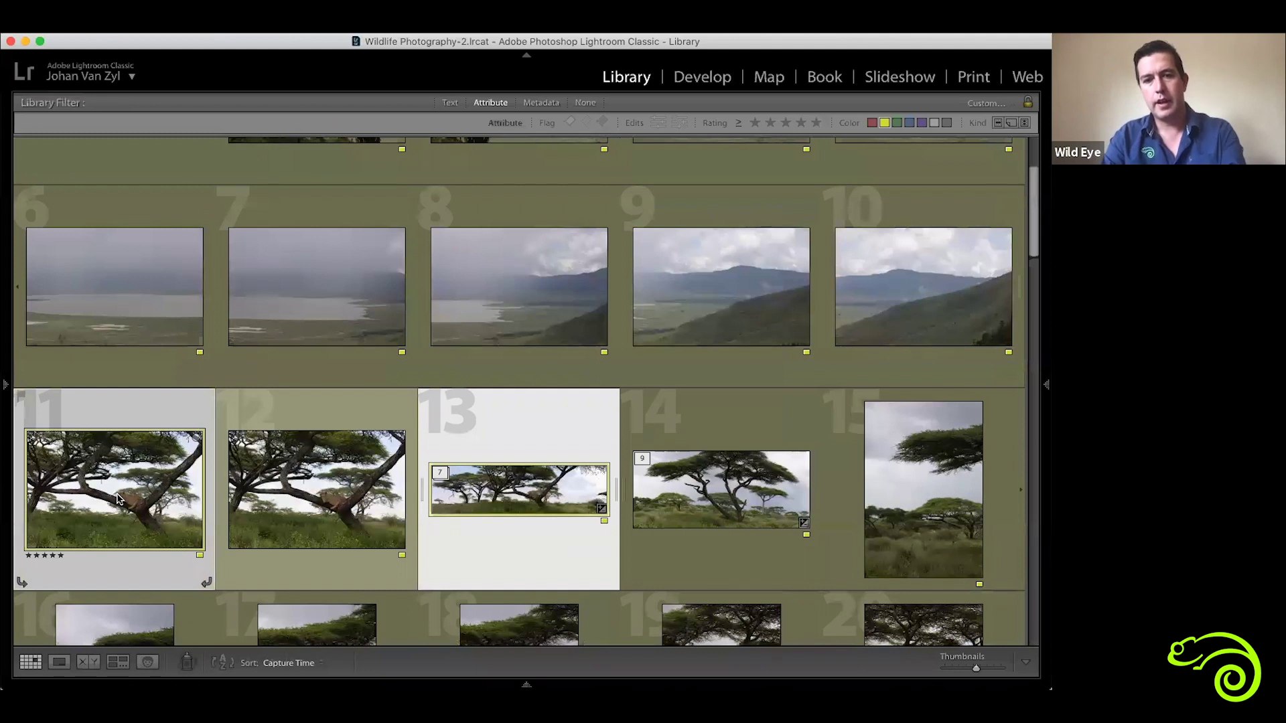
pyautogui.press('n')
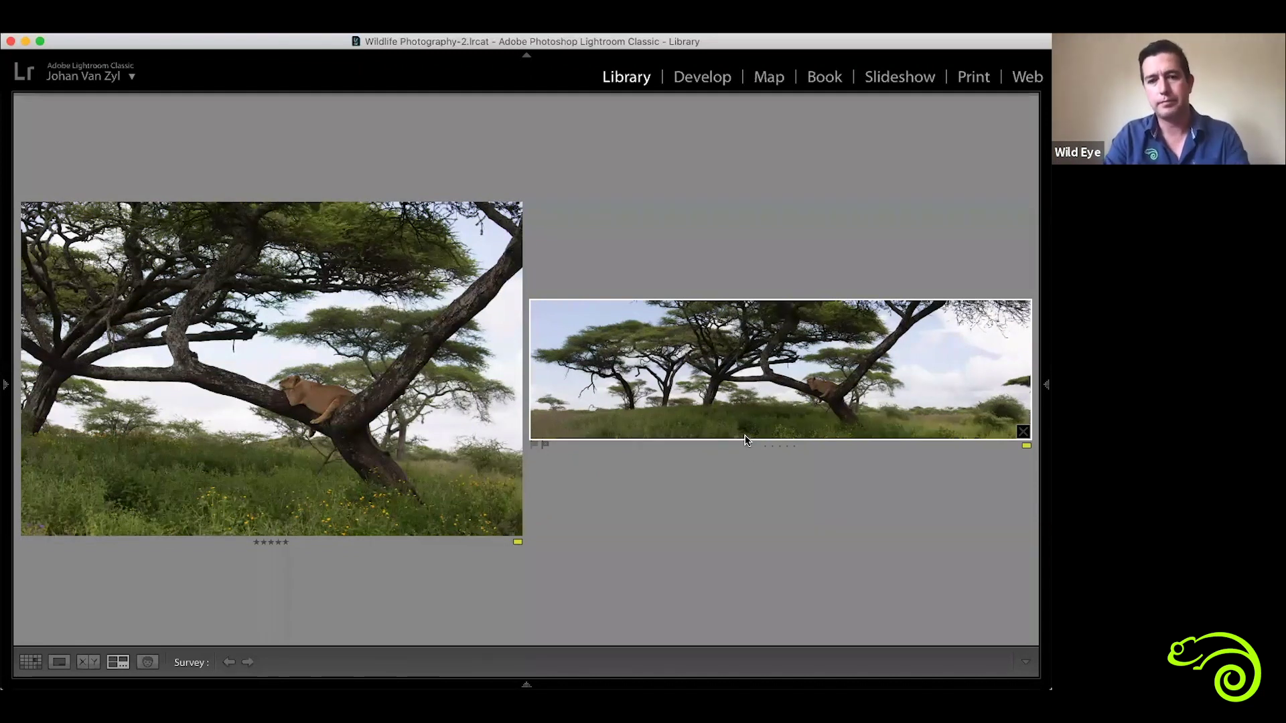
# Return to the Library grid and scroll down to the new panorama at photo 13.
pyautogui.press('g')
pyautogui.scroll(-2, 700, 458)
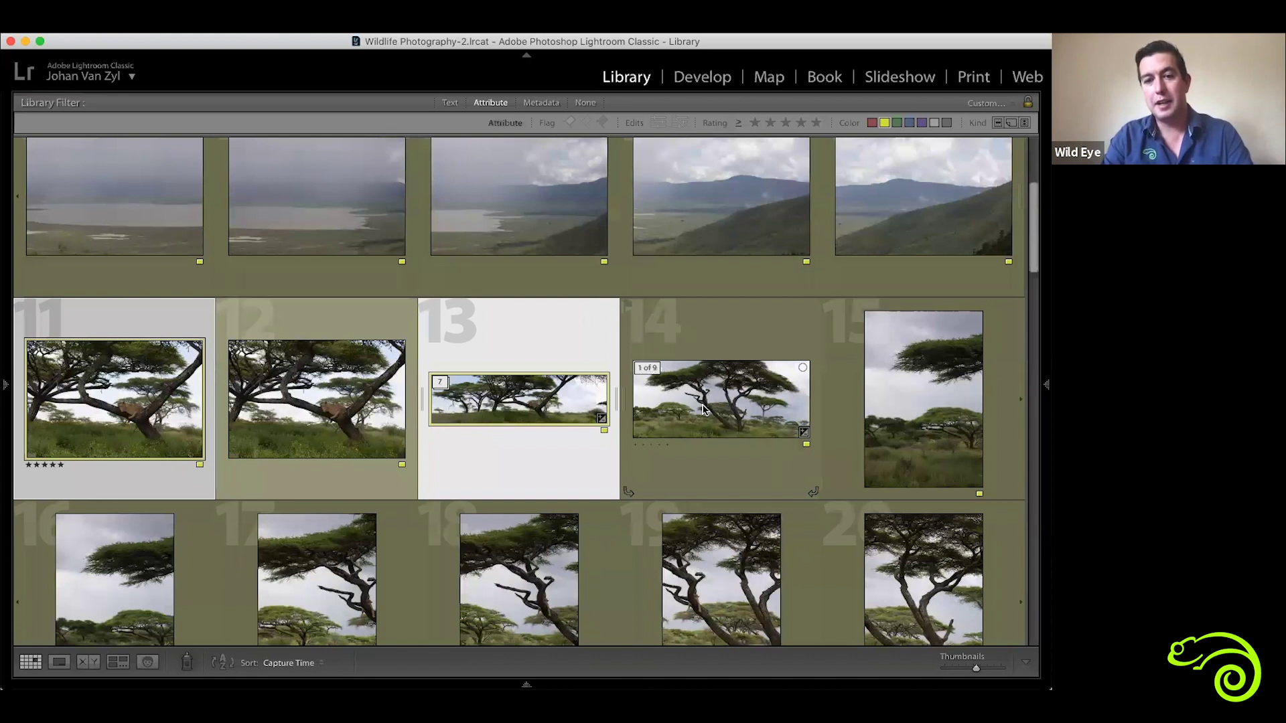
# Scroll down and open photo 18, the upright lioness-in-acacia frame, at full size.
pyautogui.scroll(-2, 737, 438)
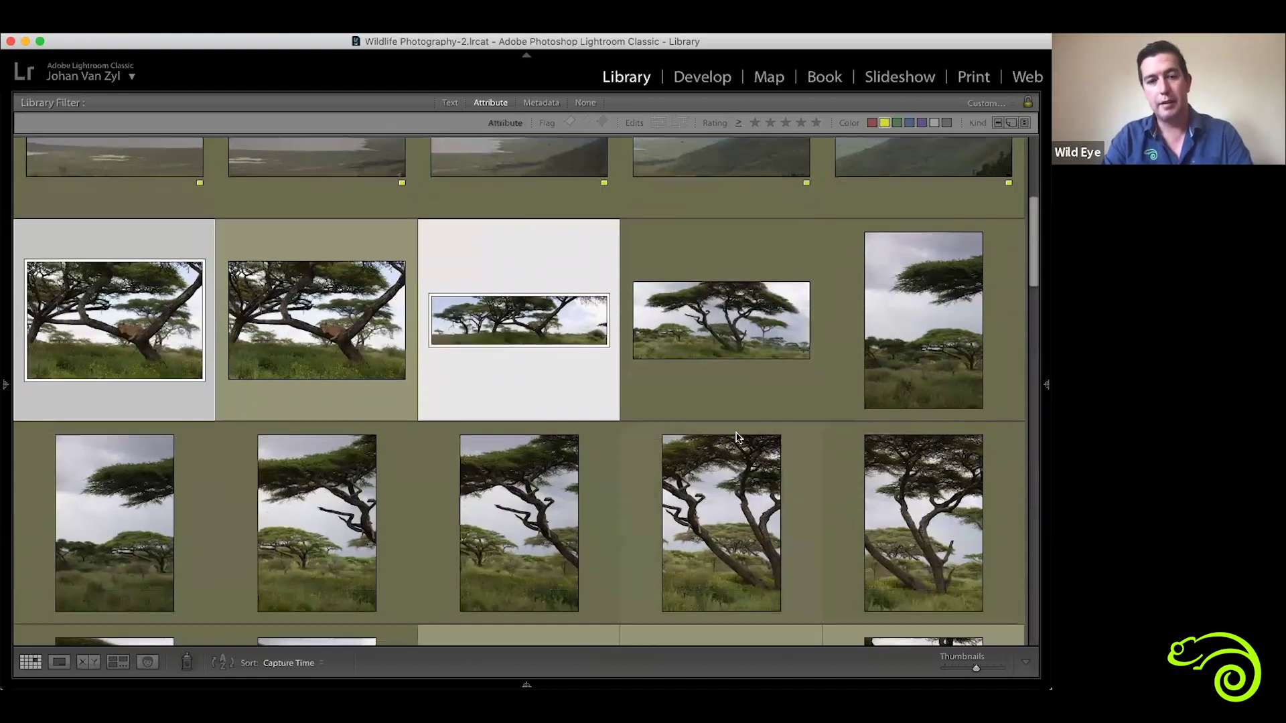
pyautogui.scroll(-2, 737, 439)
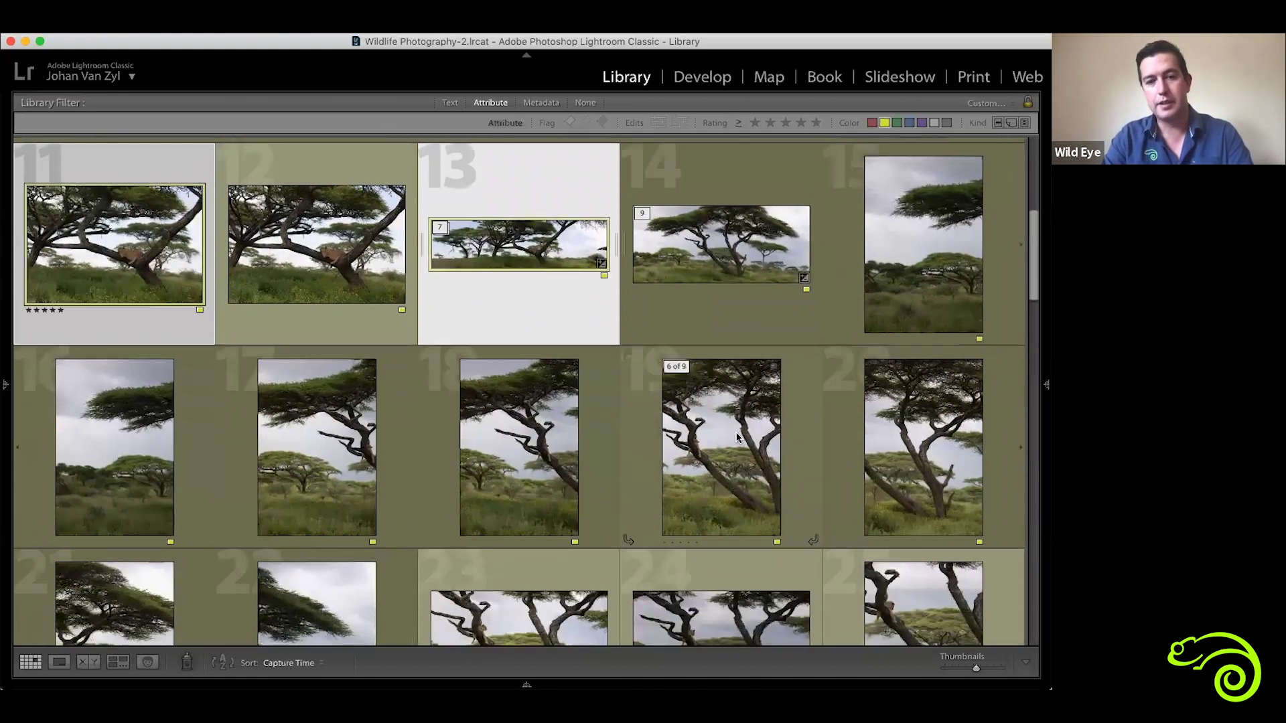
pyautogui.doubleClick(550, 430)
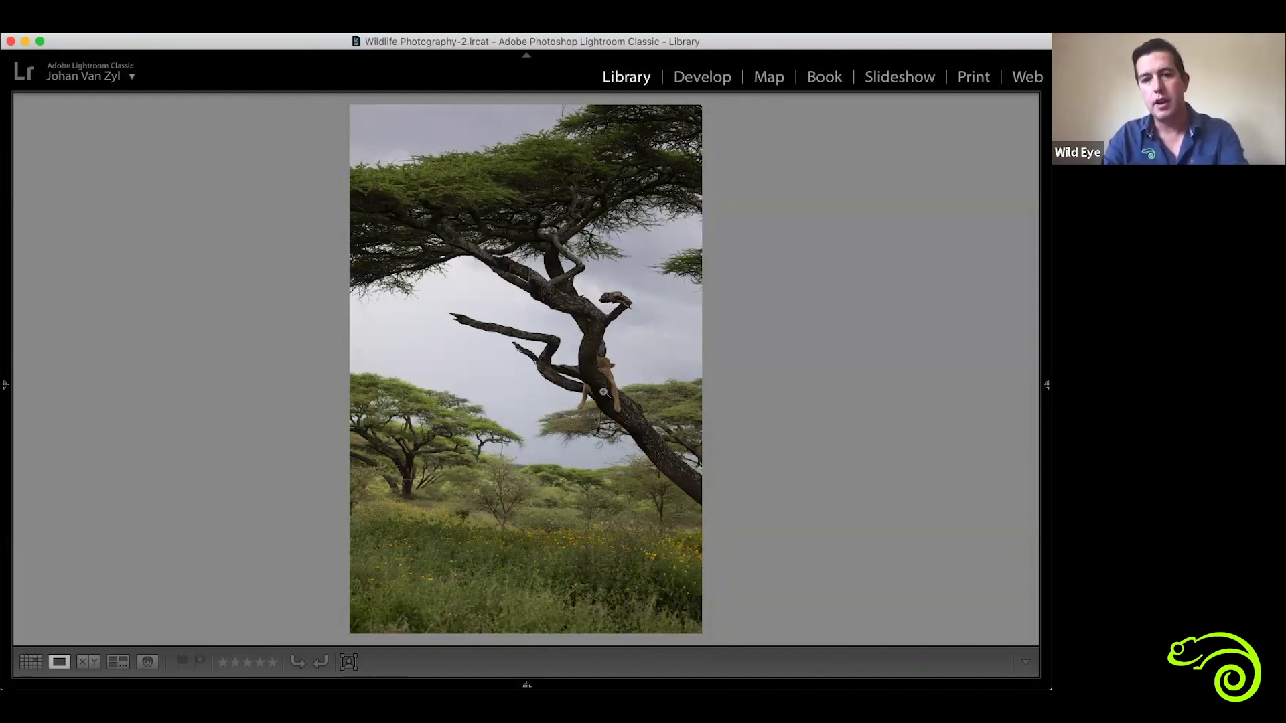
# Open frame 16 full size from the grid and step through the next five acacia frames.
pyautogui.press('g')
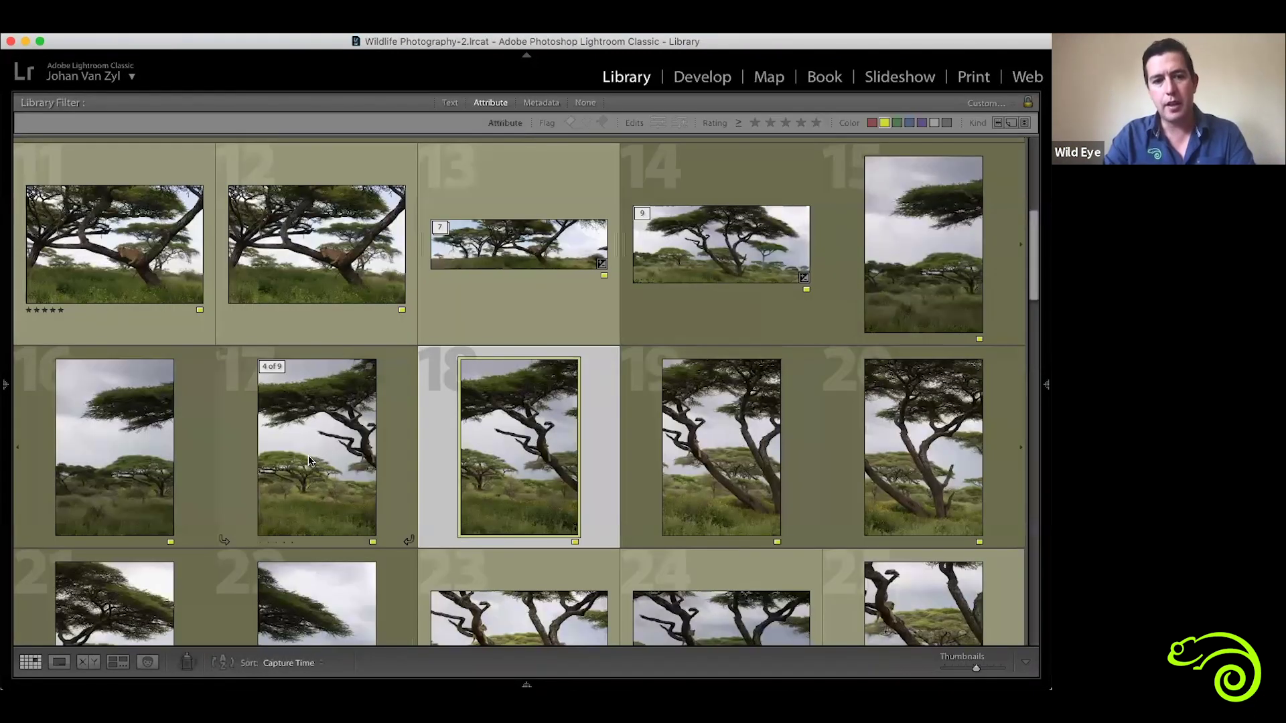
pyautogui.doubleClick(162, 447)
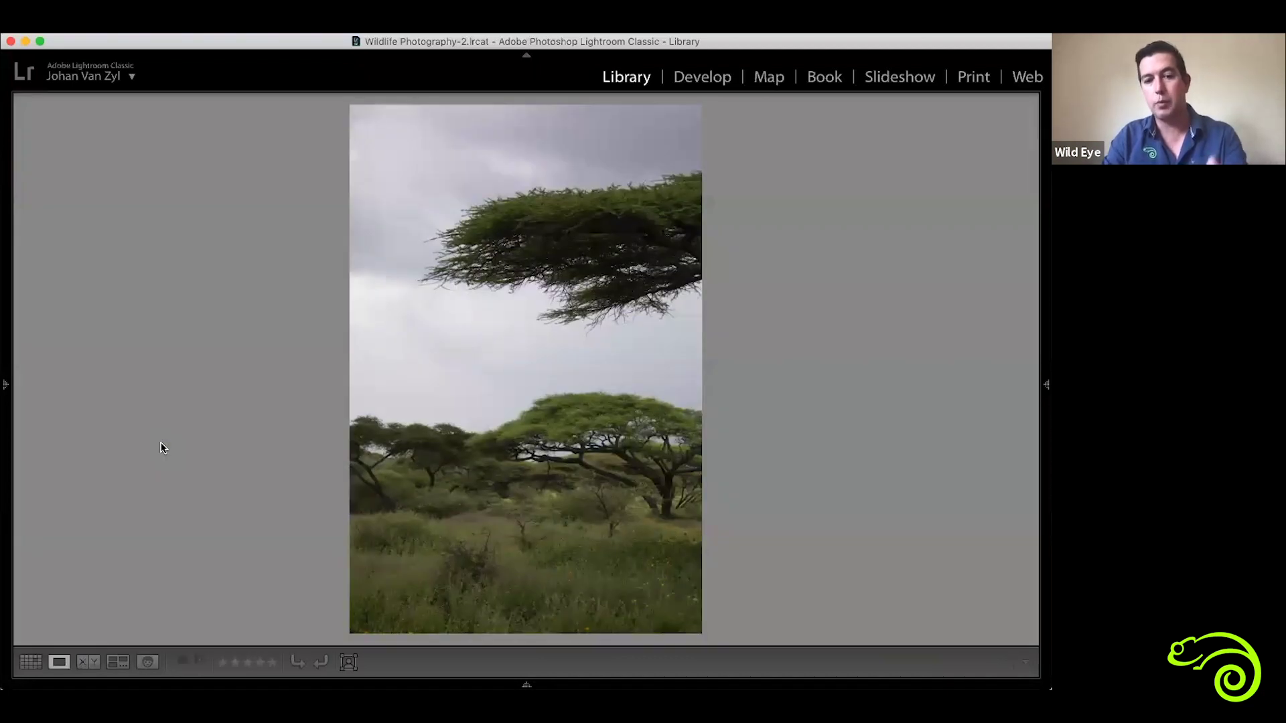
pyautogui.press('Right')
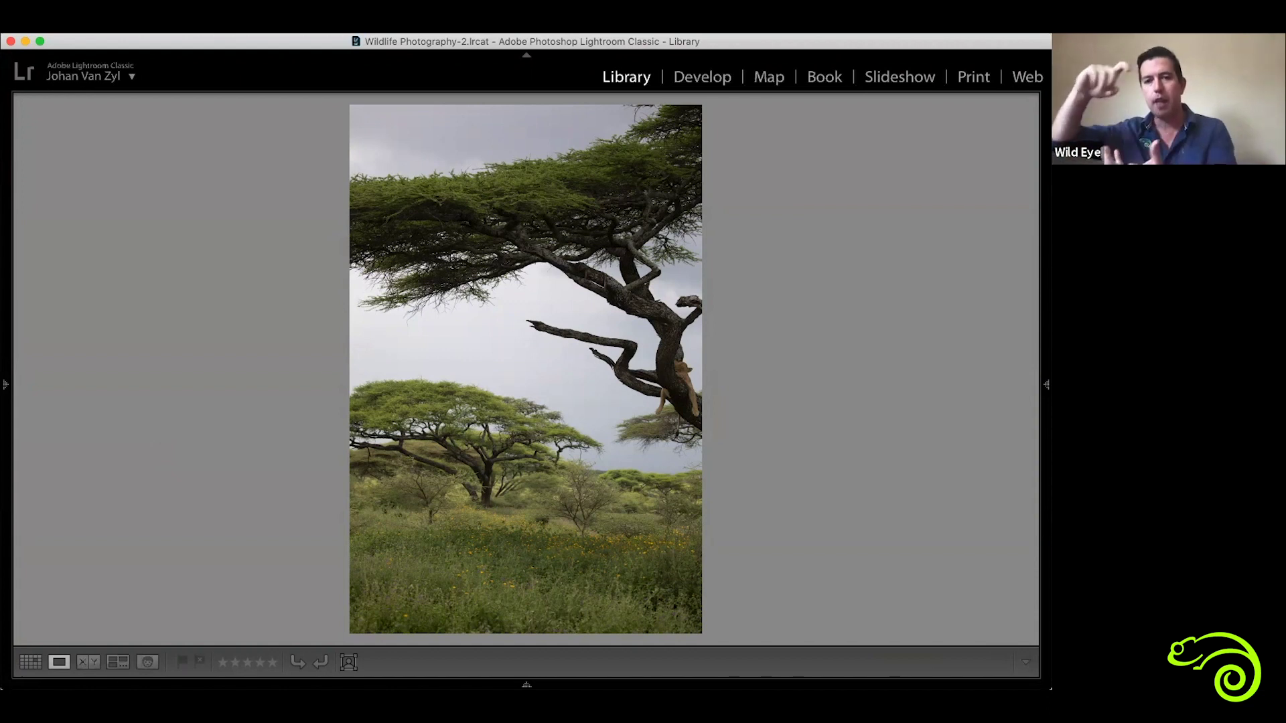
pyautogui.press('Right')
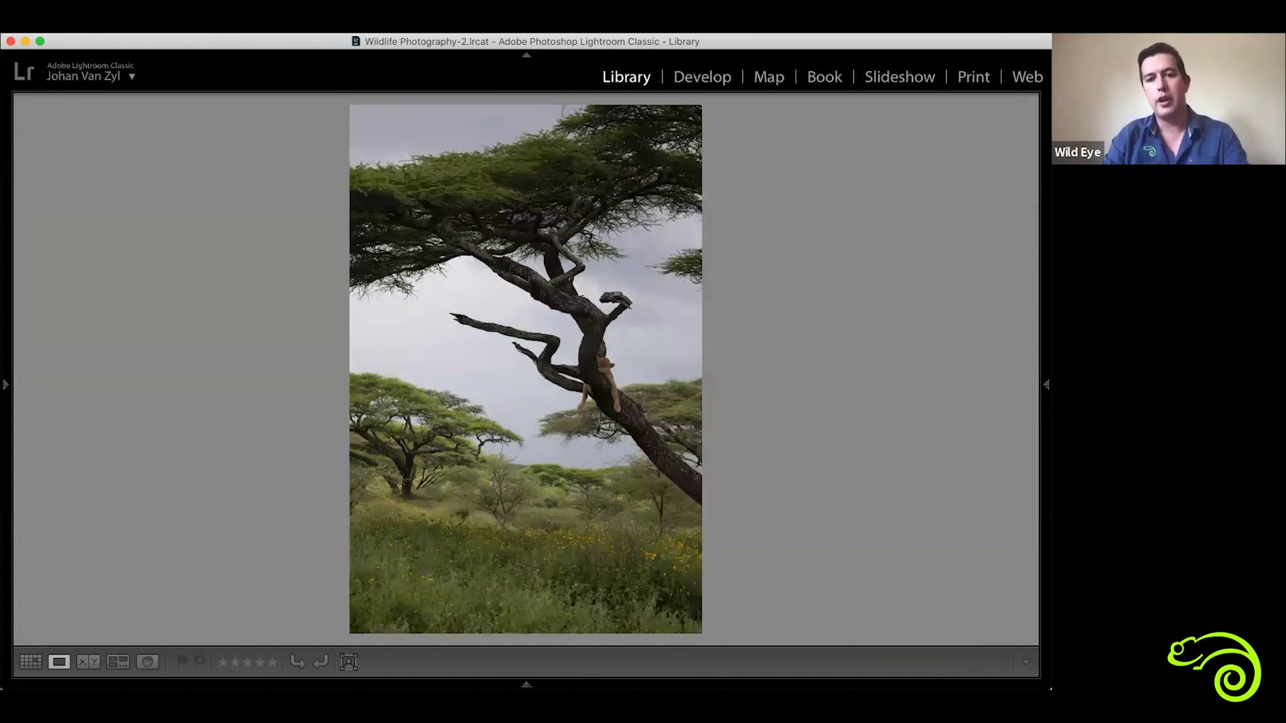
pyautogui.press('Right')
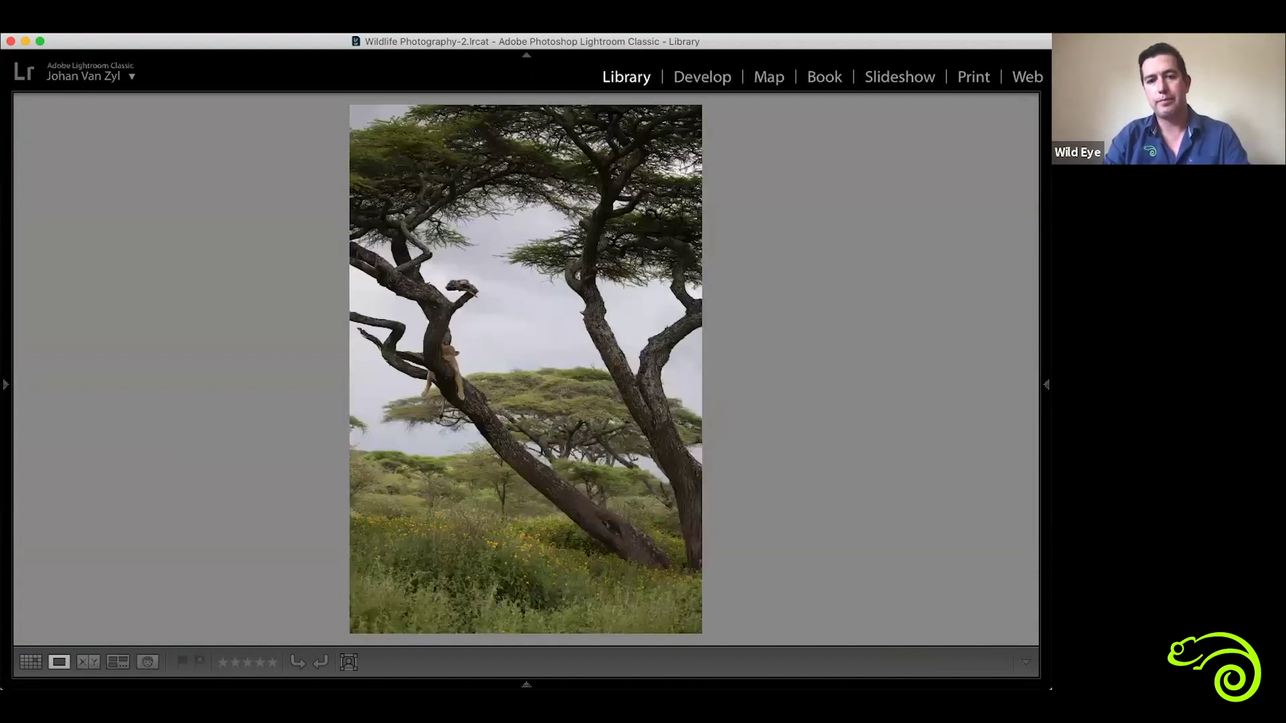
pyautogui.press('Right')
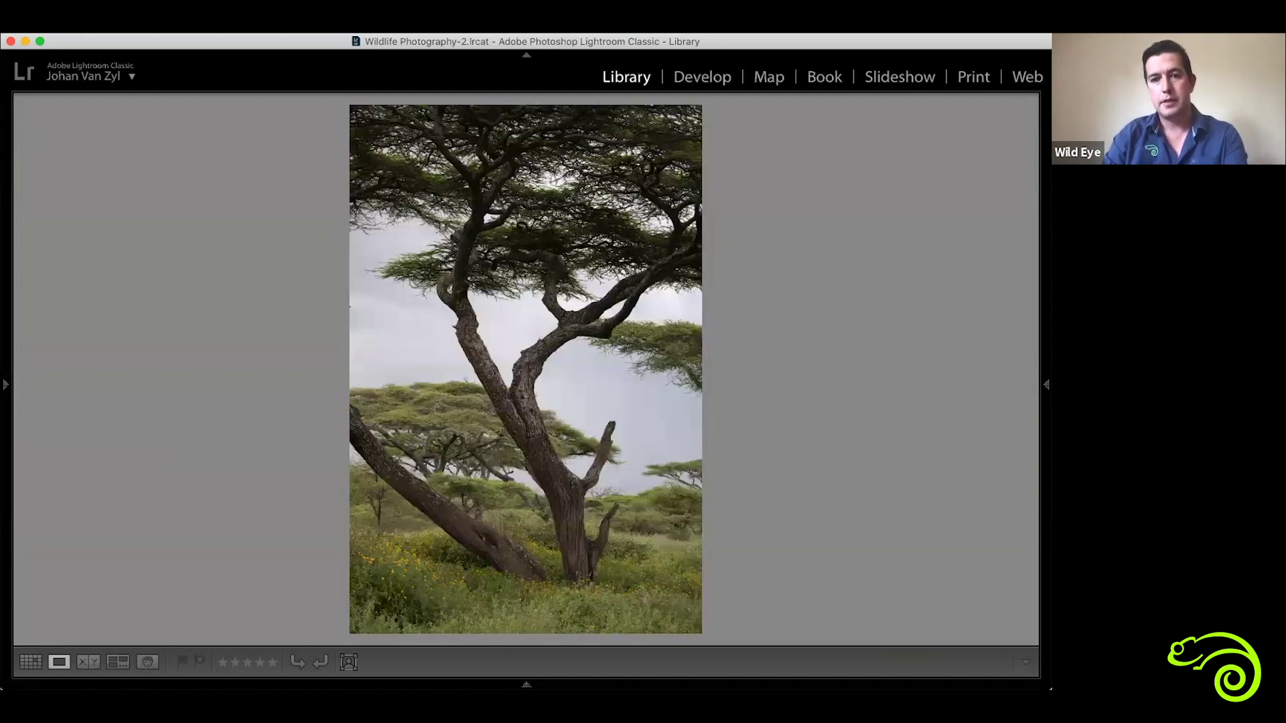
pyautogui.press('Right')
pyautogui.press('Right')
pyautogui.press('g')
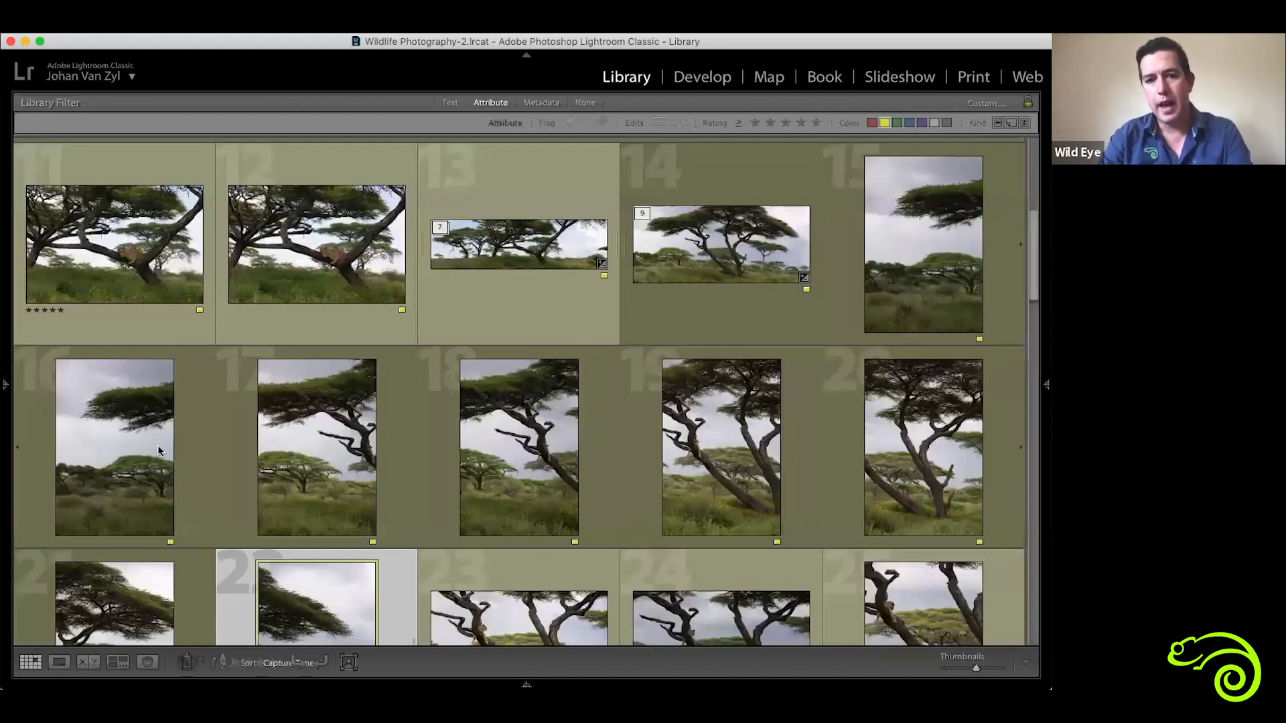
pyautogui.scroll(4, 420, 455)
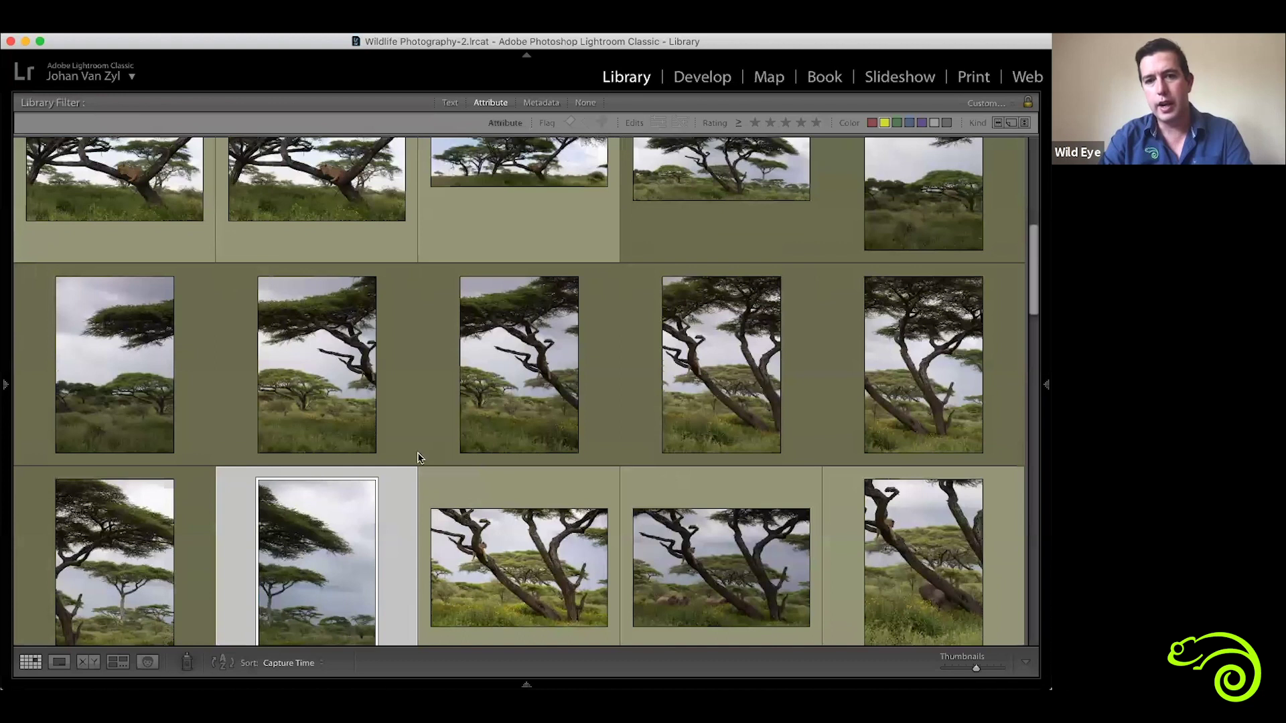
pyautogui.click(719, 282)
pyautogui.doubleClick(719, 281)
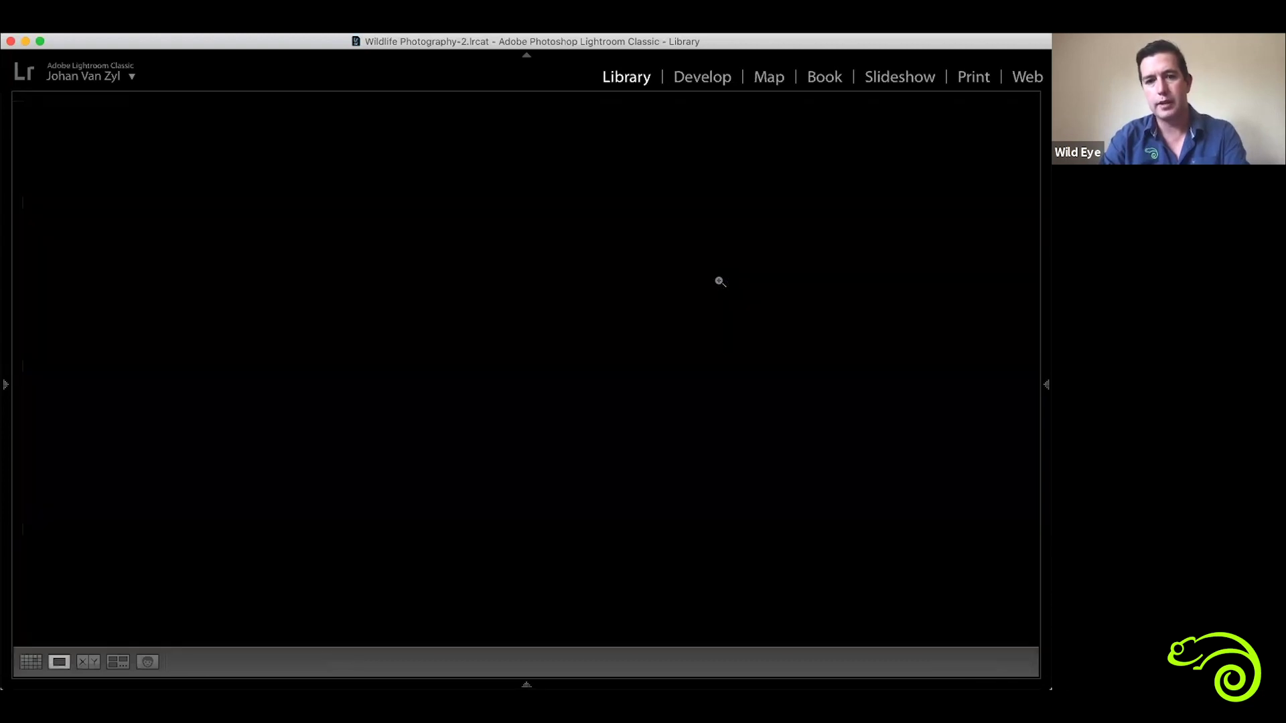
pyautogui.press('f')
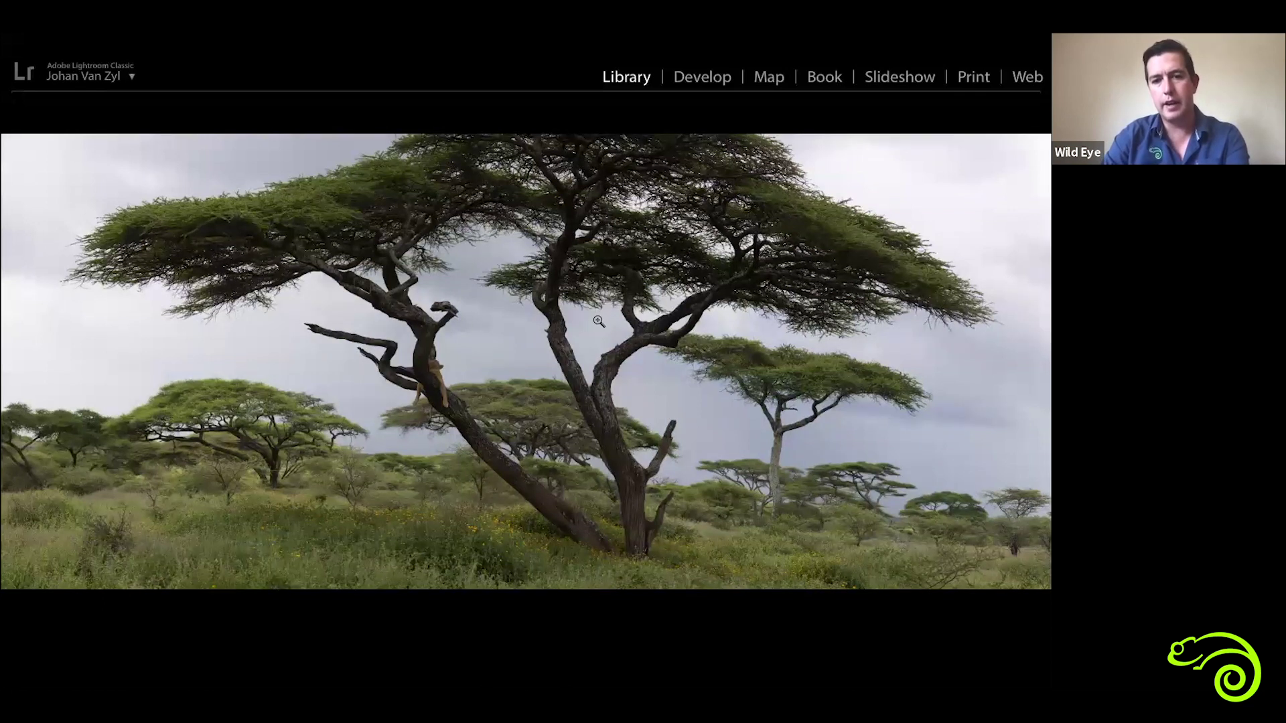
pyautogui.press('f')
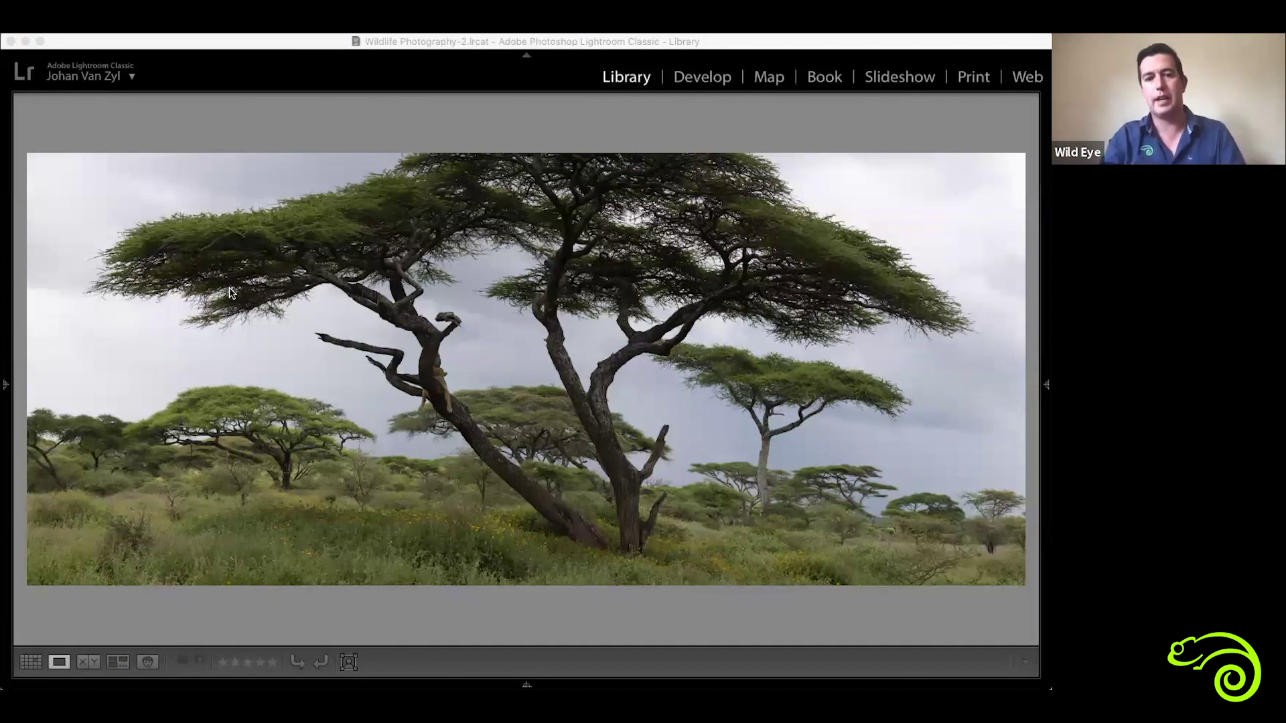
pyautogui.click(443, 441)
pyautogui.click(467, 433)
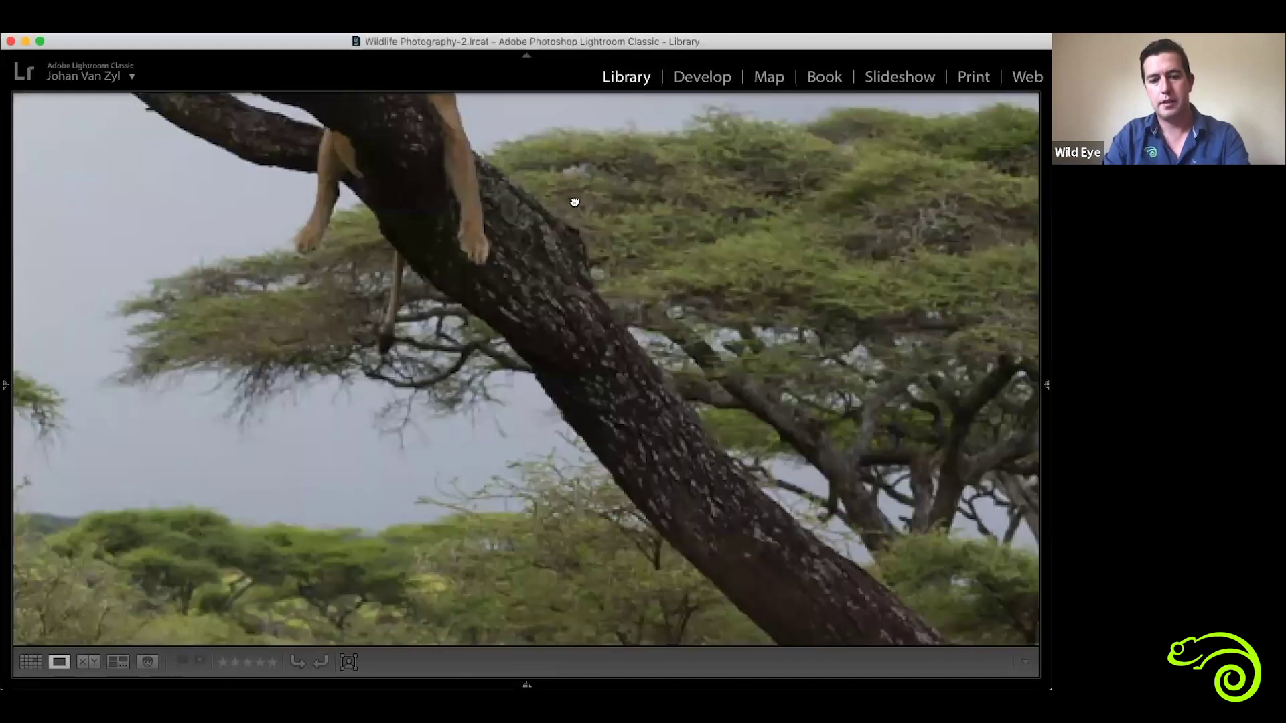
pyautogui.click(574, 202)
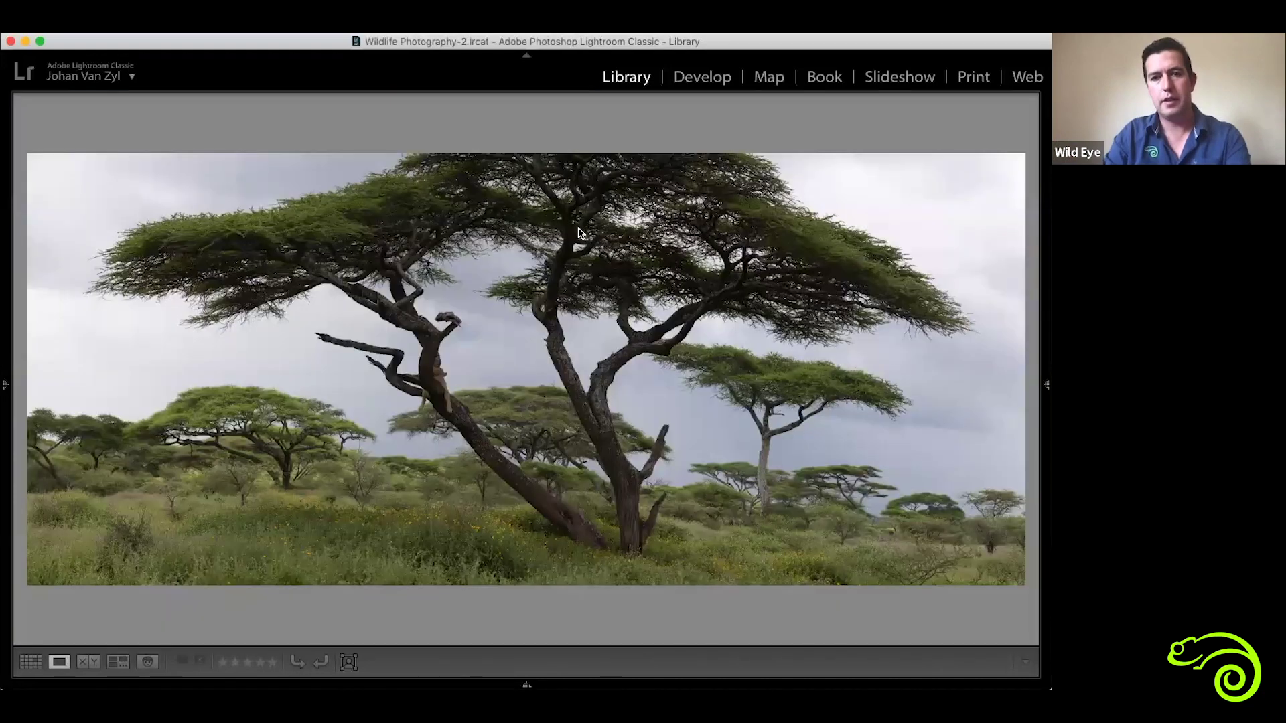
pyautogui.press('g')
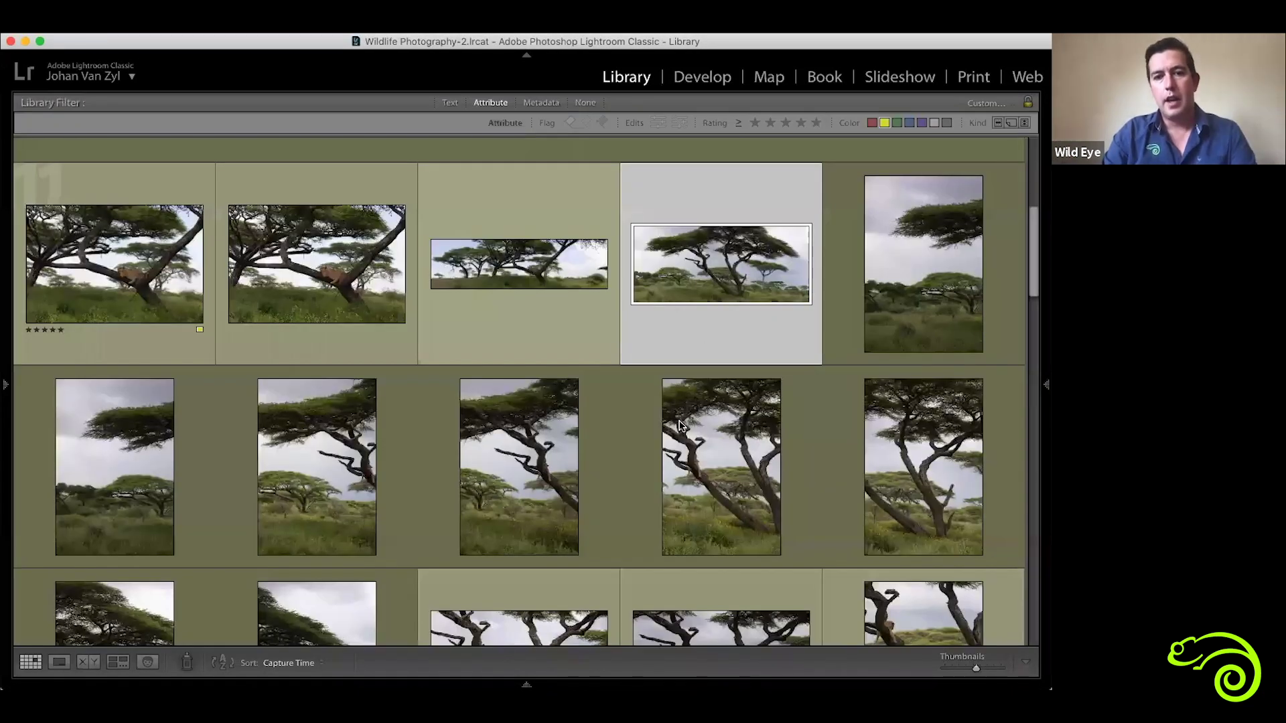
pyautogui.scroll(-3, 674, 416)
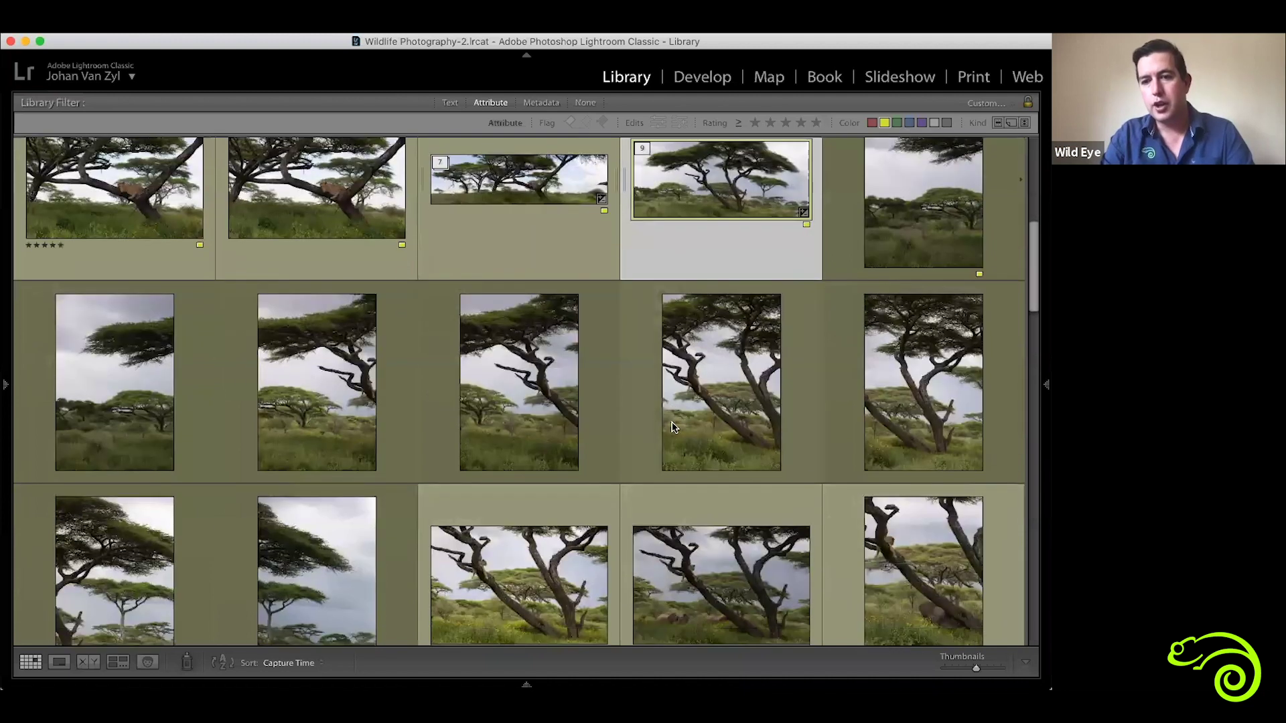
pyautogui.scroll(-1, 583, 382)
pyautogui.scroll(-3, 516, 461)
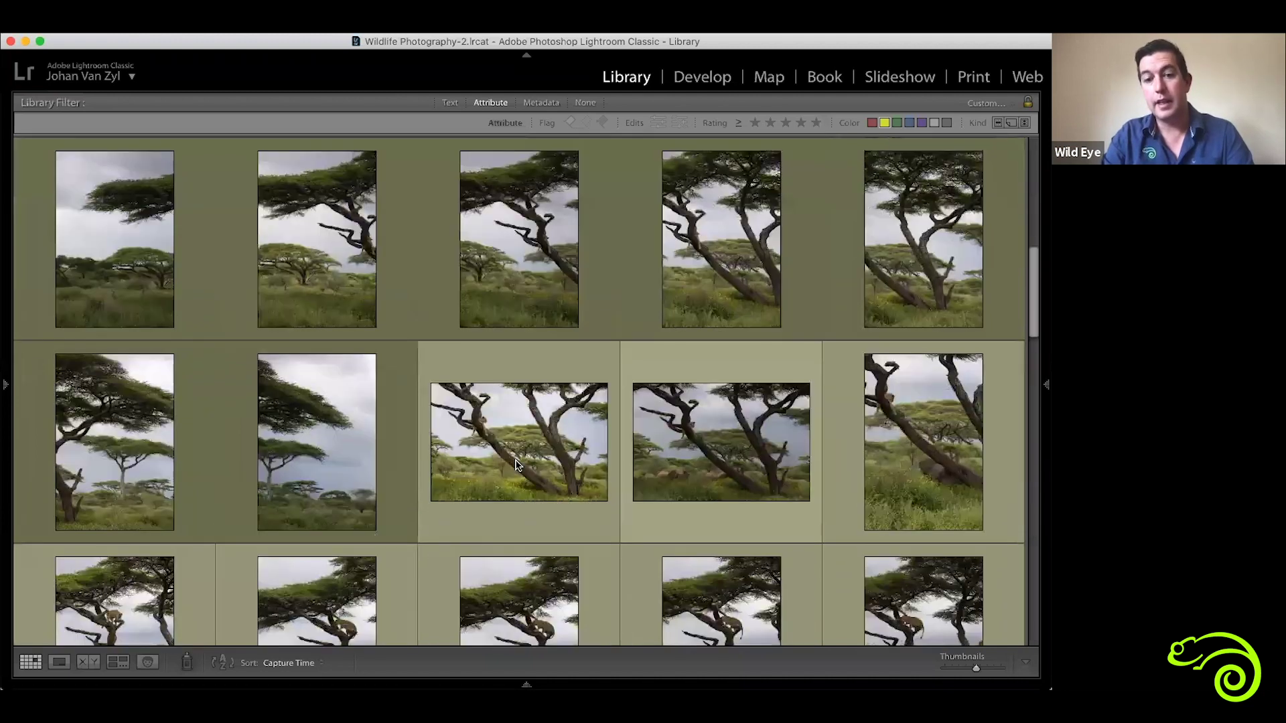
pyautogui.click(517, 465)
pyautogui.doubleClick(516, 464)
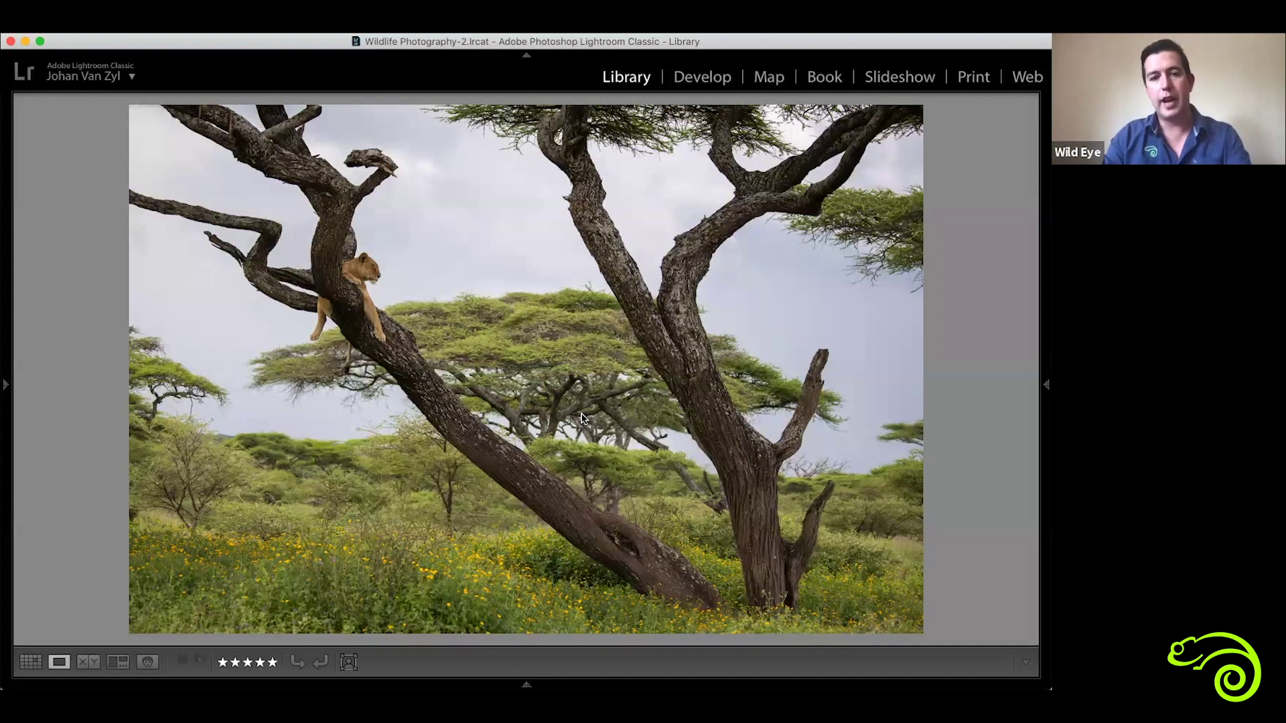
pyautogui.press('g')
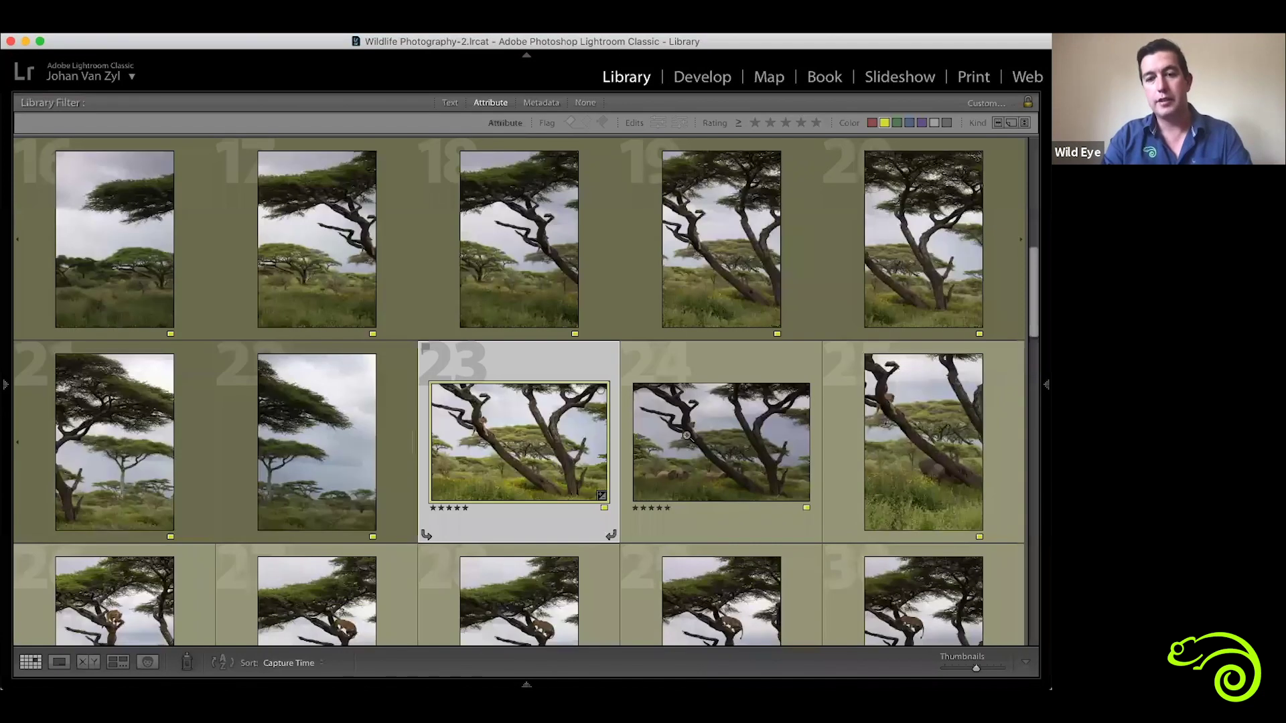
pyautogui.doubleClick(687, 436)
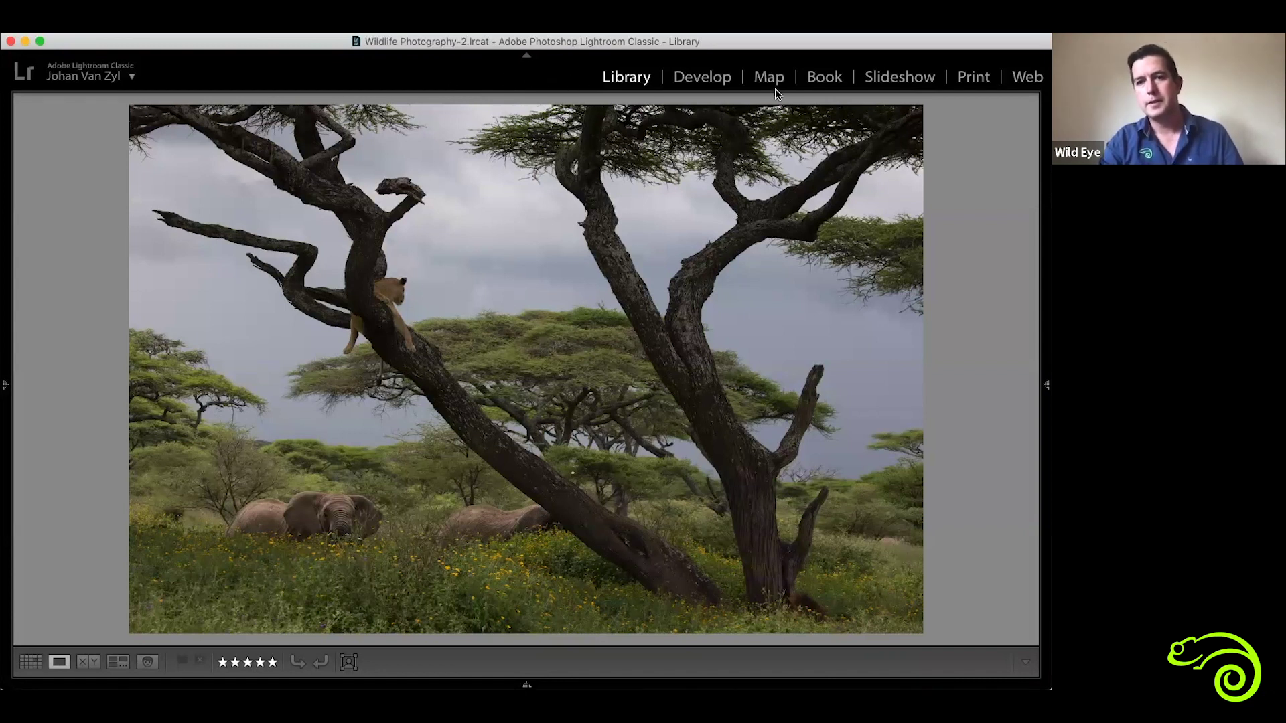
pyautogui.click(683, 244)
pyautogui.click(655, 195)
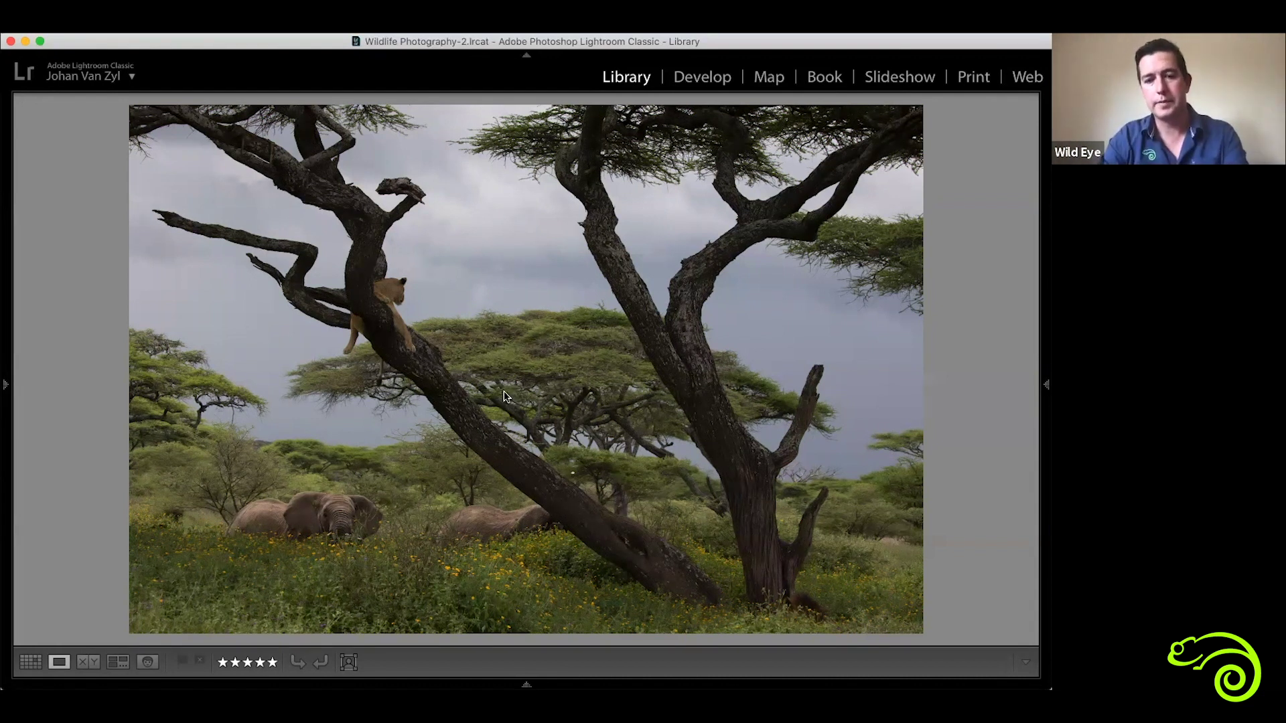
pyautogui.press('g')
# Select photo 25, view it large, then return to the grid.
pyautogui.scroll(-2, 715, 427)
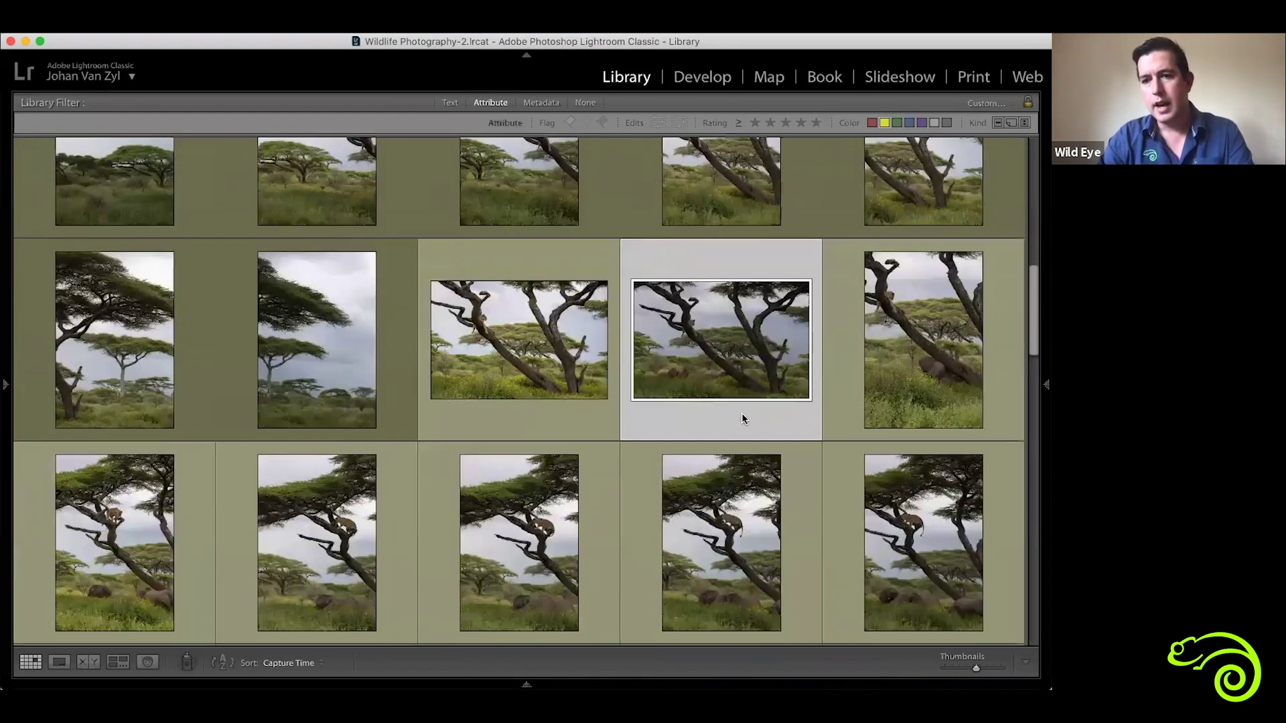
pyautogui.click(886, 360)
pyautogui.press('e')
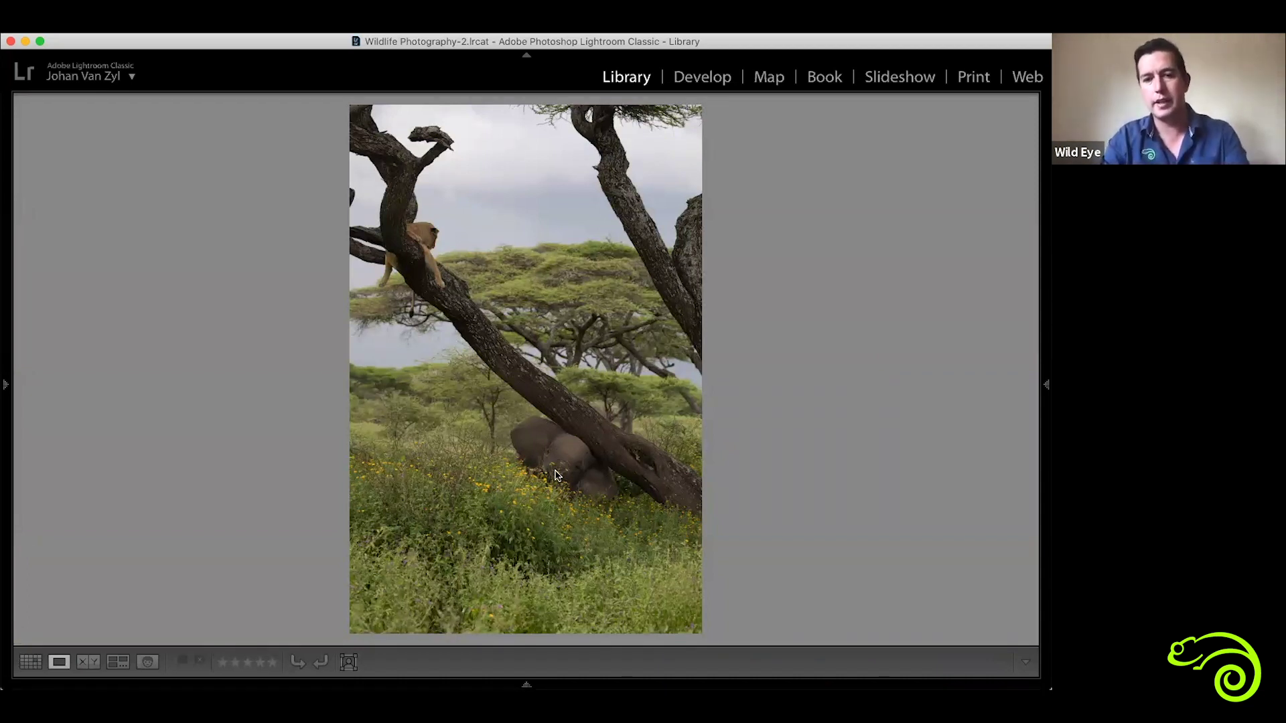
pyautogui.press('g')
# Open lion-in-tree photo 26 large and step through six following burst frames.
pyautogui.scroll(-1, 577, 471)
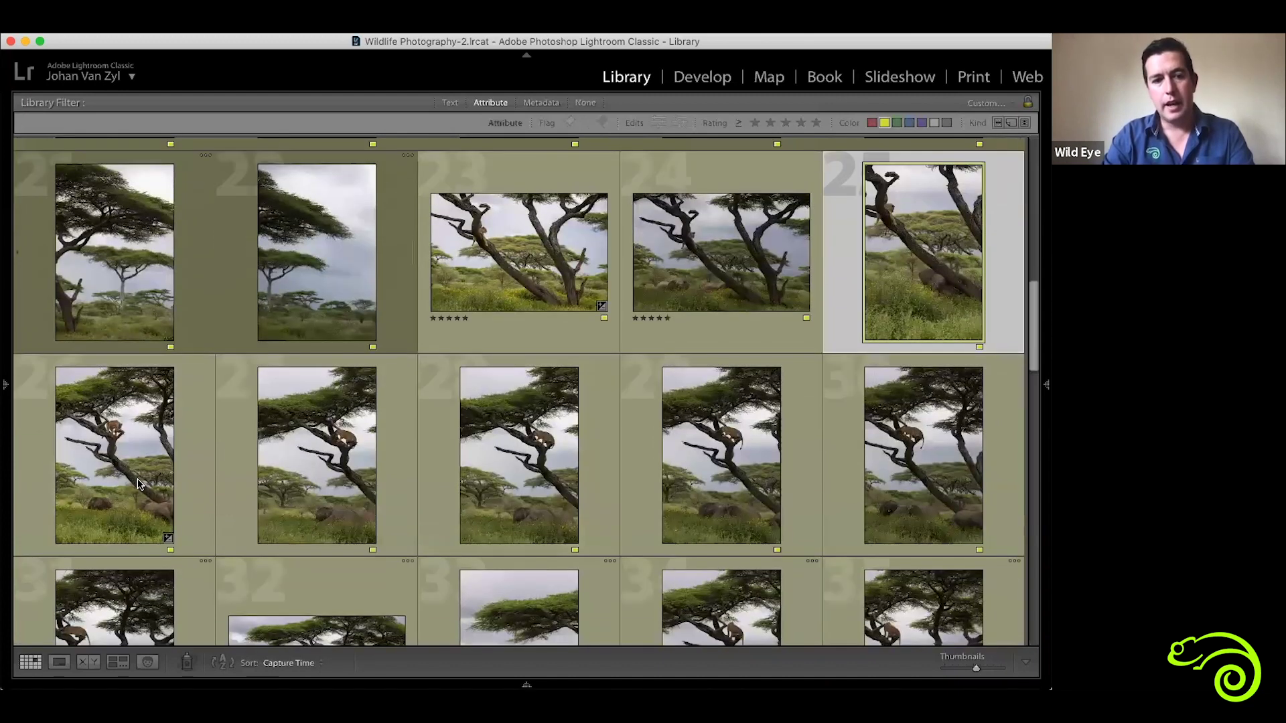
pyautogui.doubleClick(138, 483)
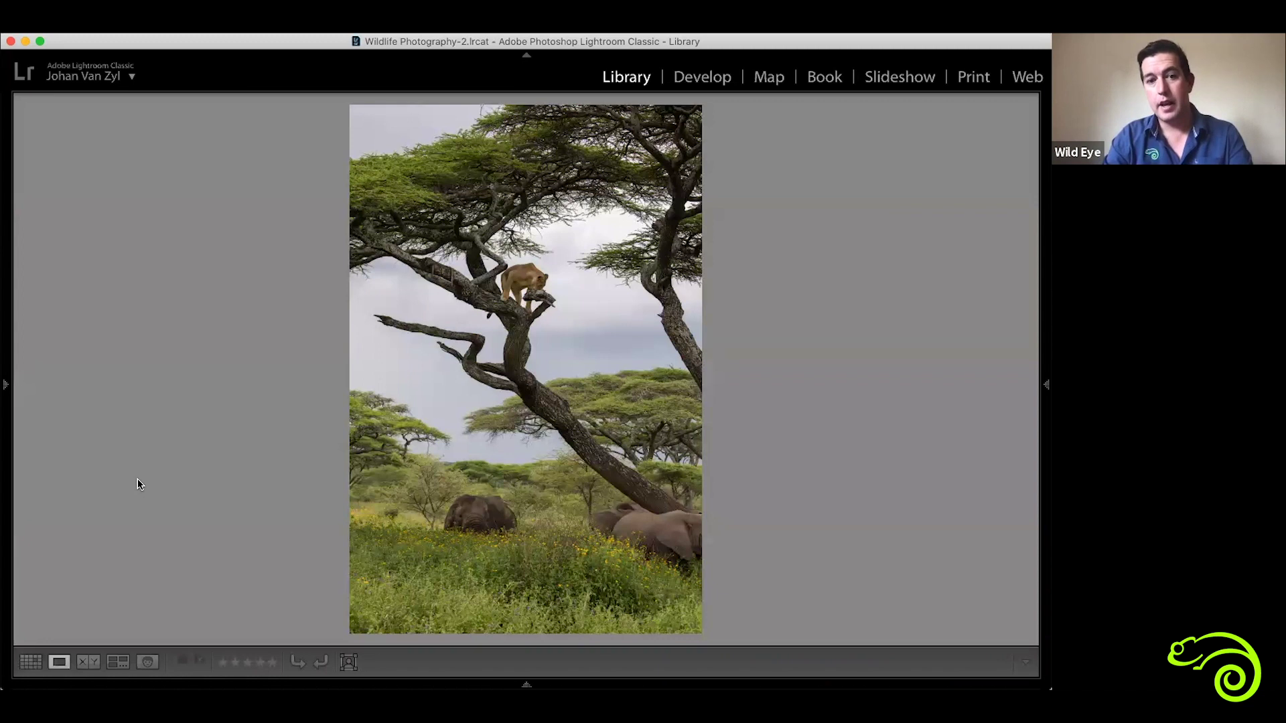
pyautogui.press('Right')
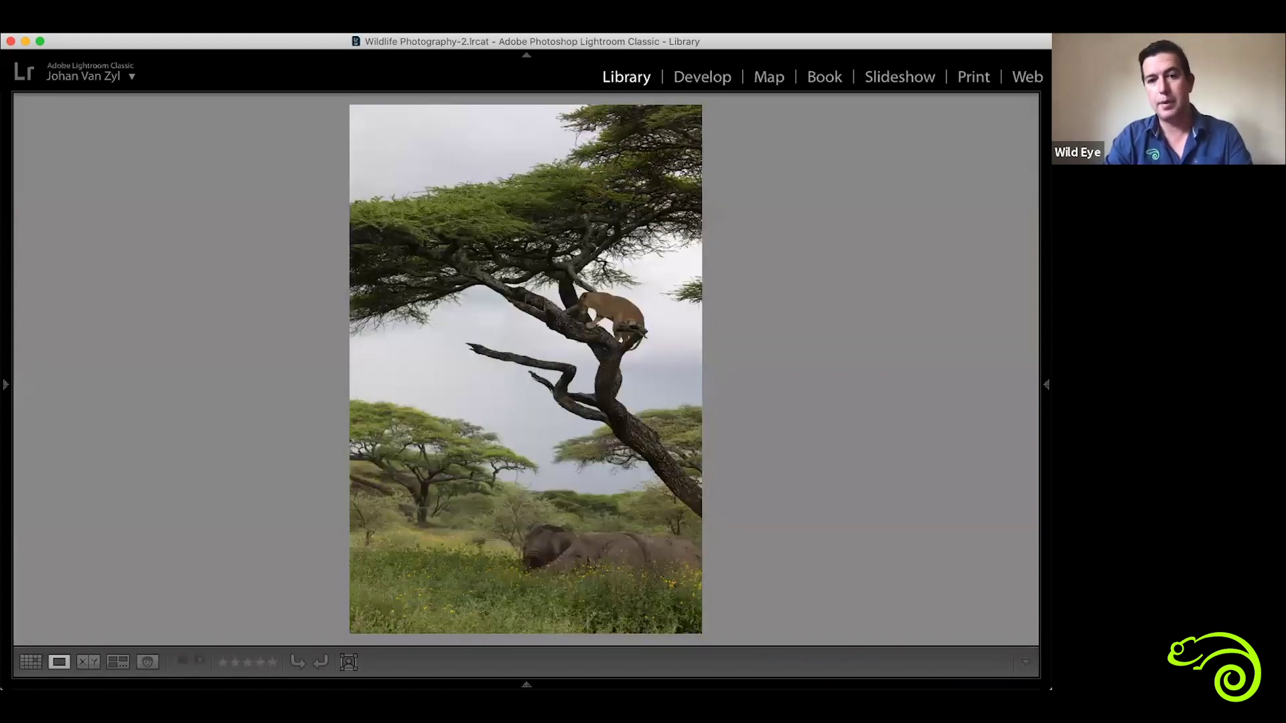
pyautogui.press('Right')
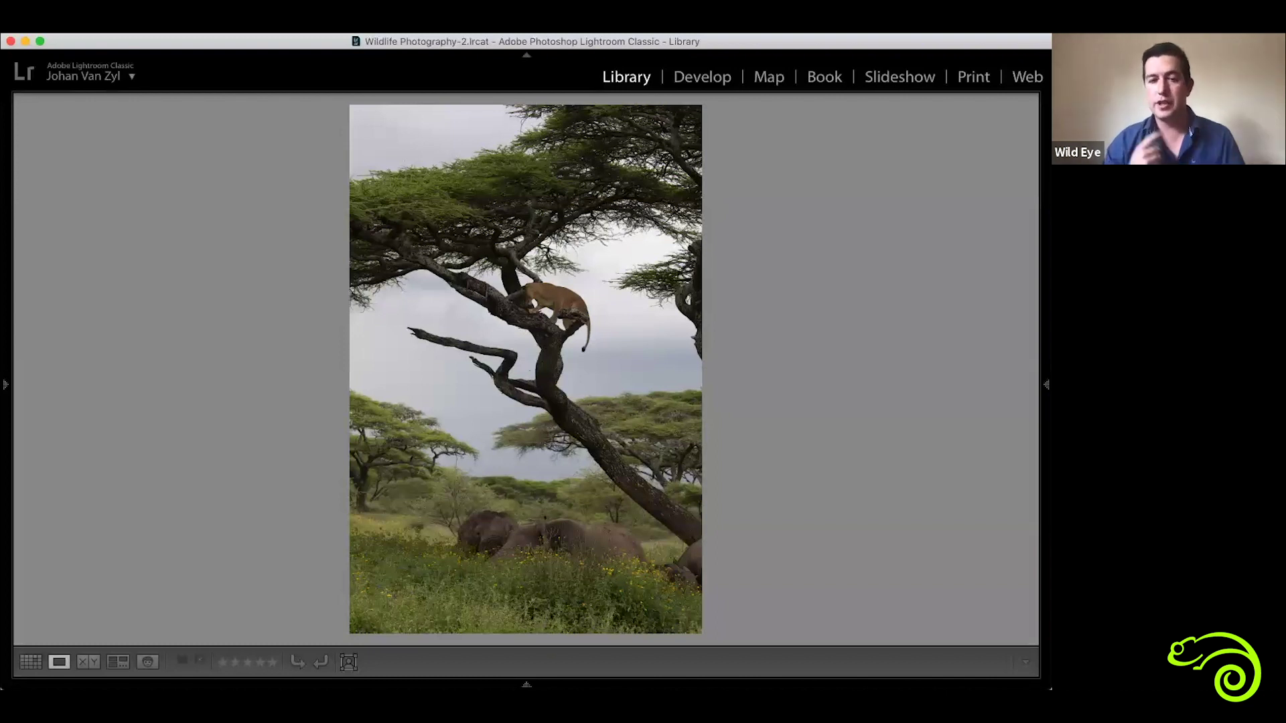
pyautogui.press('Right')
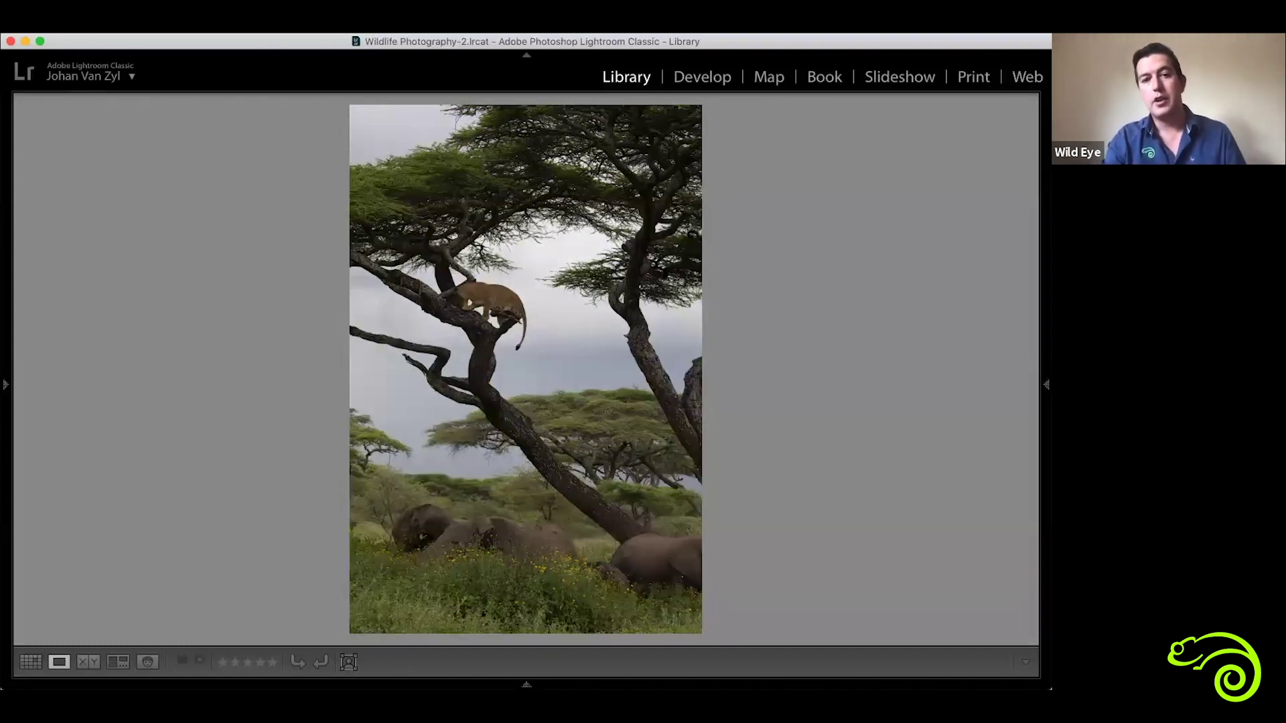
pyautogui.press('Right')
pyautogui.press('Right')
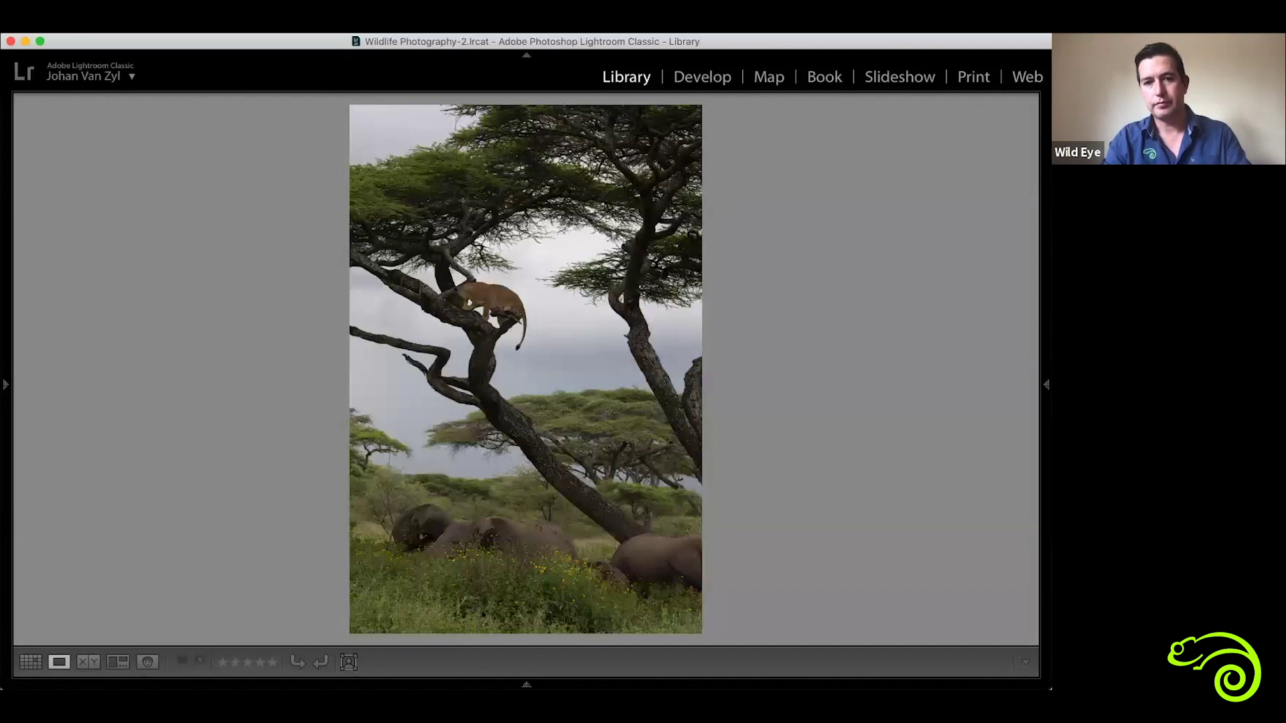
pyautogui.press('Right')
pyautogui.press('Right')
pyautogui.press('Right')
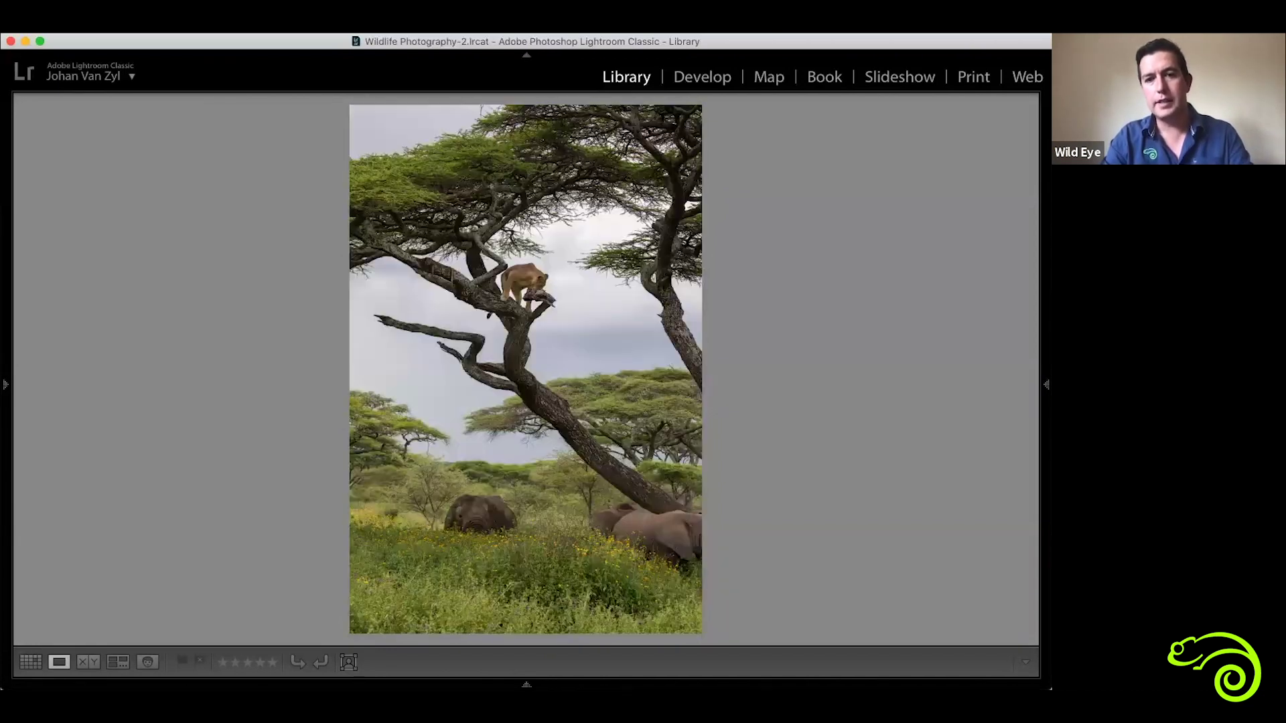
pyautogui.press('Right')
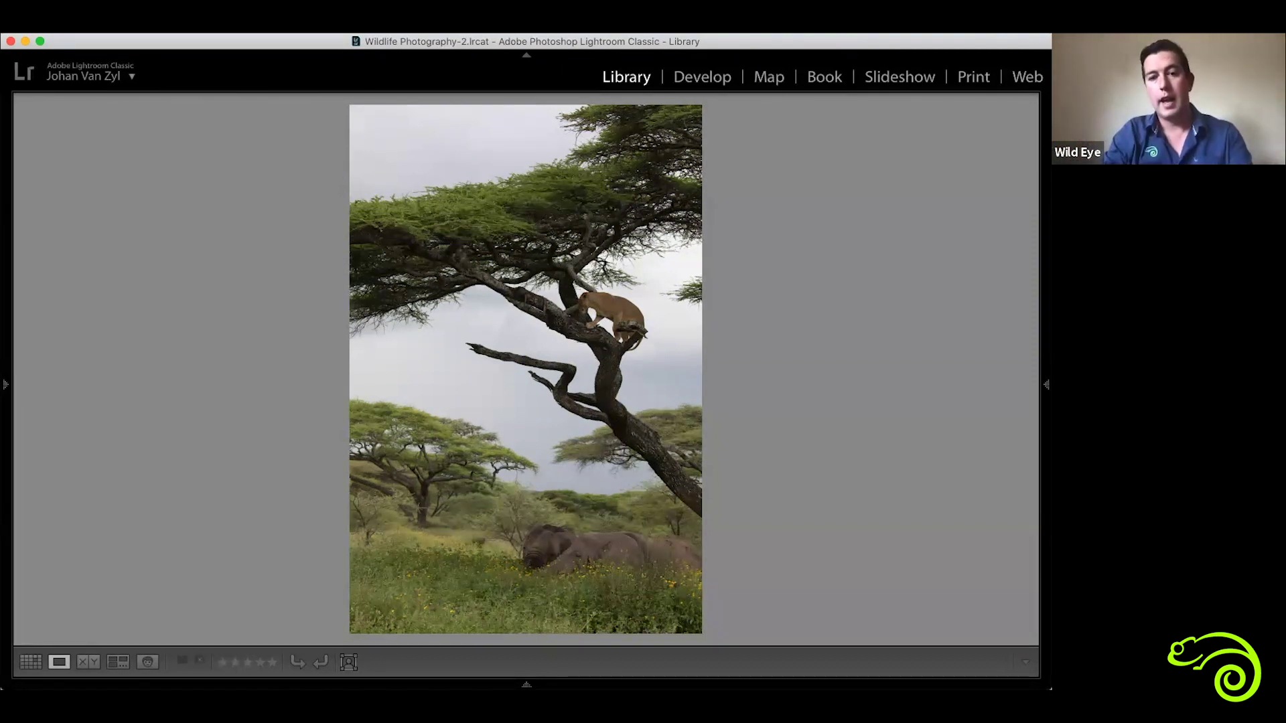
# Show photo 24 and panorama 32 side by side in Survey view.
pyautogui.press('Right')
pyautogui.press('Right')
pyautogui.press('Right')
pyautogui.press('Right')
pyautogui.press('Right')
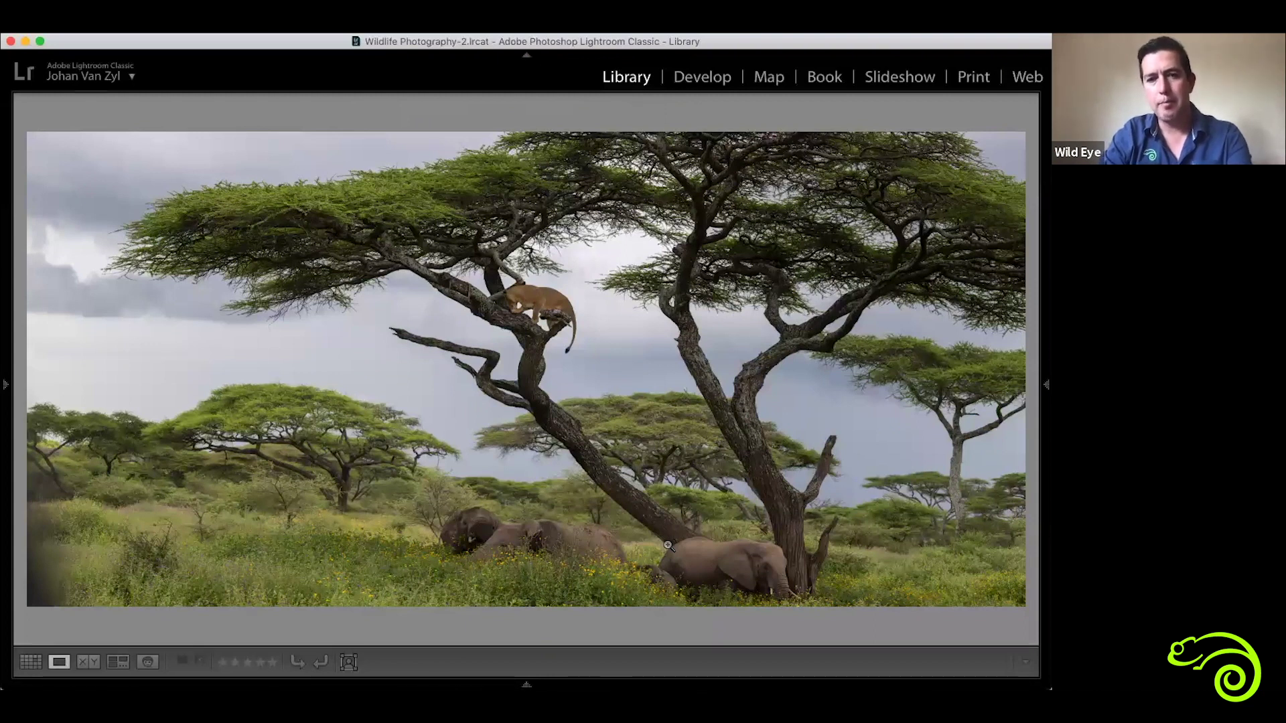
pyautogui.press('g')
pyautogui.scroll(3, 666, 487)
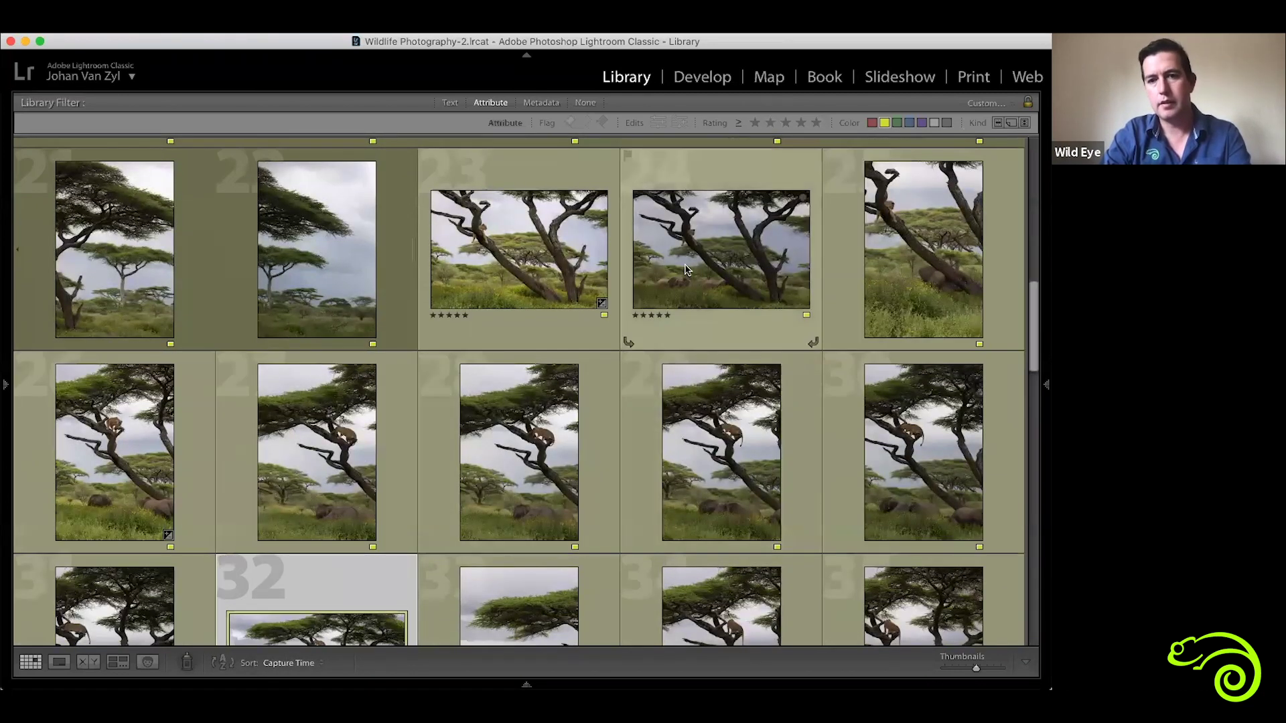
pyautogui.keyDown('super'); pyautogui.click(686, 269); pyautogui.keyUp('super')
pyautogui.press('n')
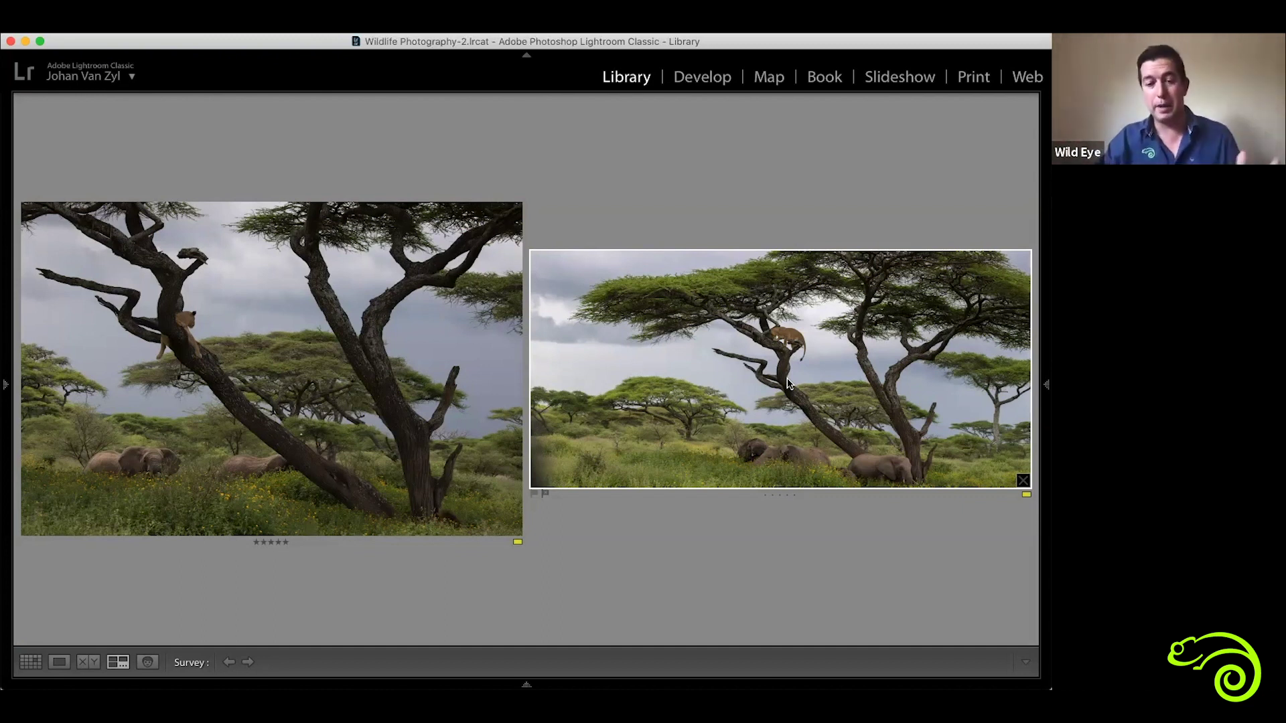
# Switch to Grid view and scroll through the wide acacia panoramas around photo 32.
pyautogui.press('g')
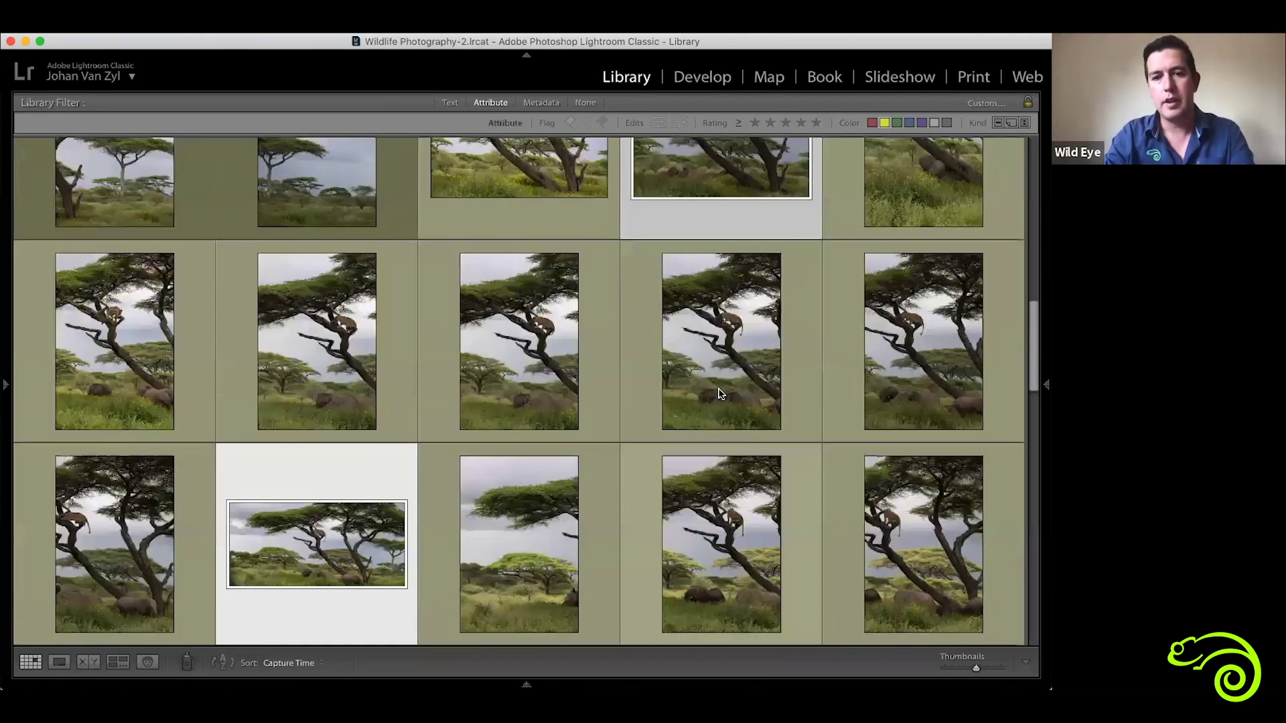
pyautogui.scroll(-1, 720, 393)
pyautogui.scroll(-5, 720, 394)
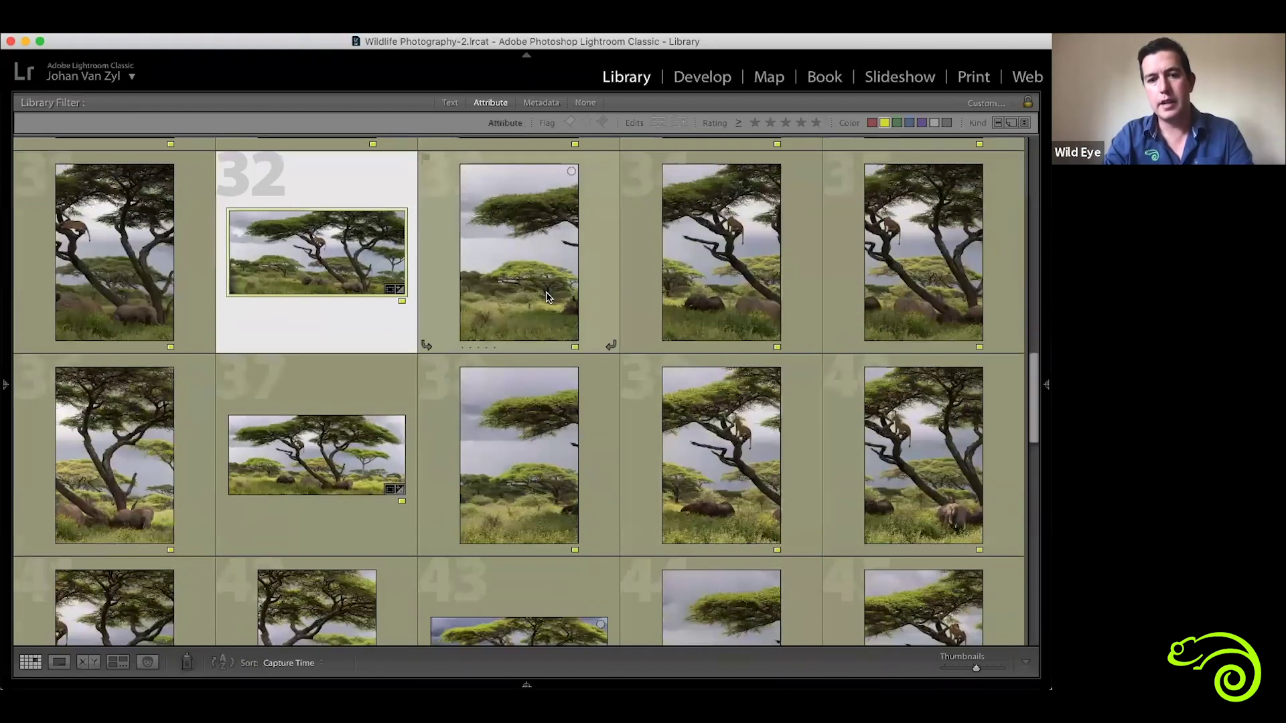
pyautogui.scroll(1, 544, 296)
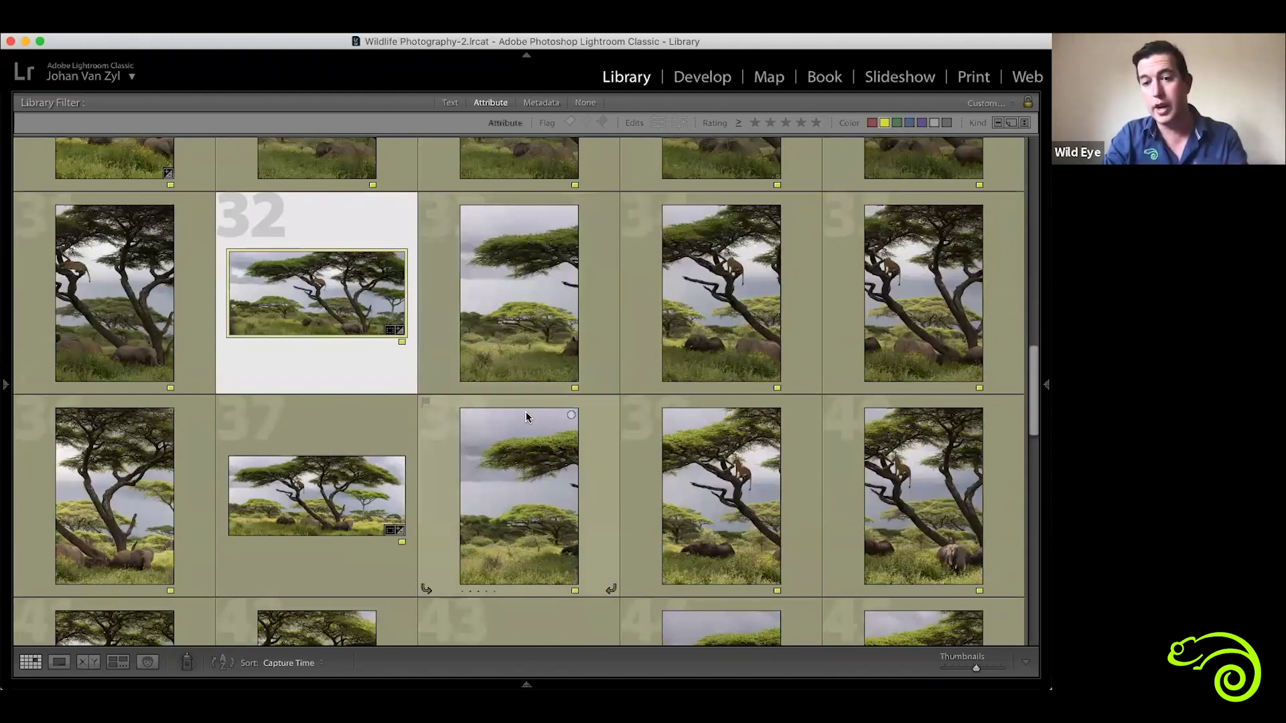
pyautogui.scroll(-3, 526, 417)
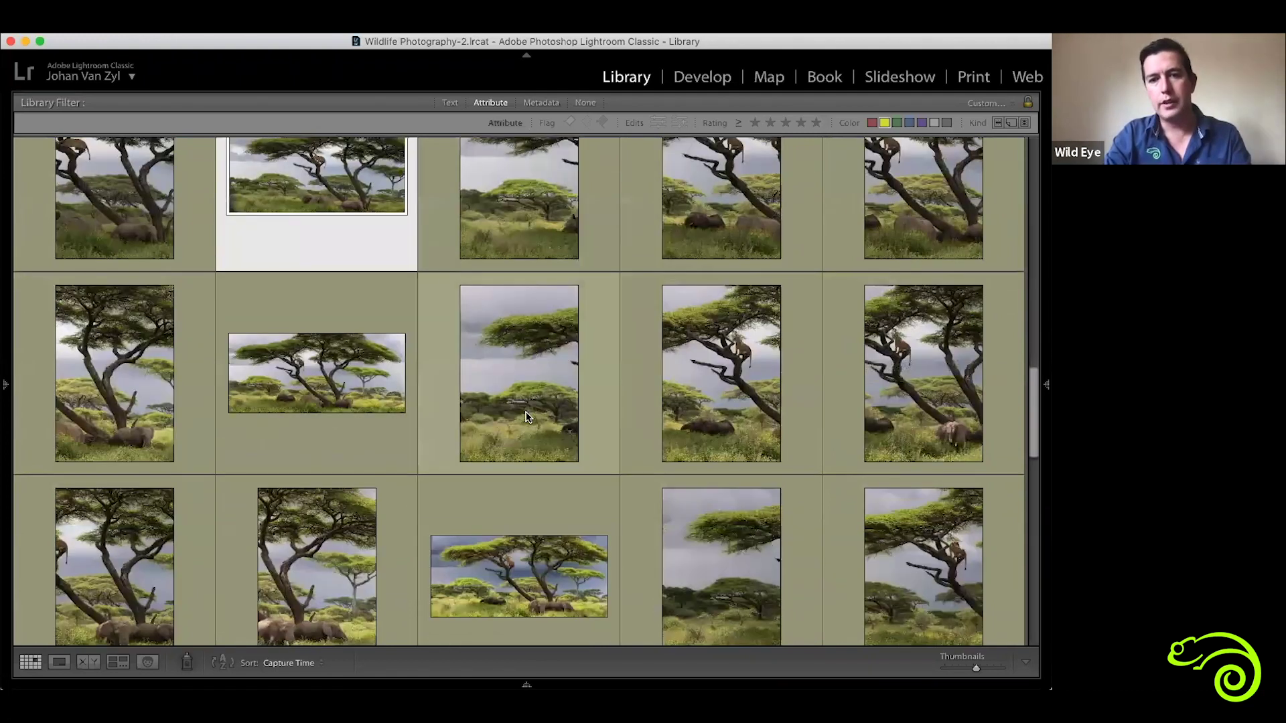
pyautogui.scroll(3, 516, 419)
# View lioness panorama 37 full size, then return to the grid and scroll down.
pyautogui.doubleClick(304, 532)
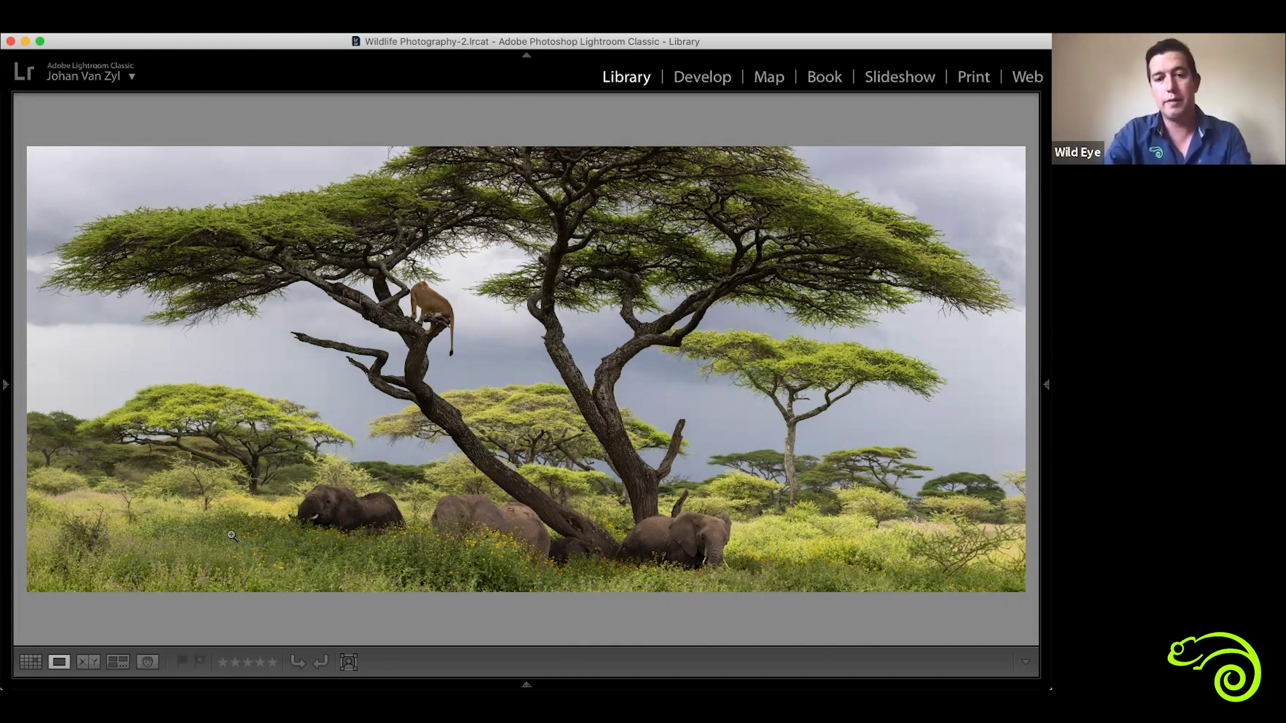
pyautogui.press('g')
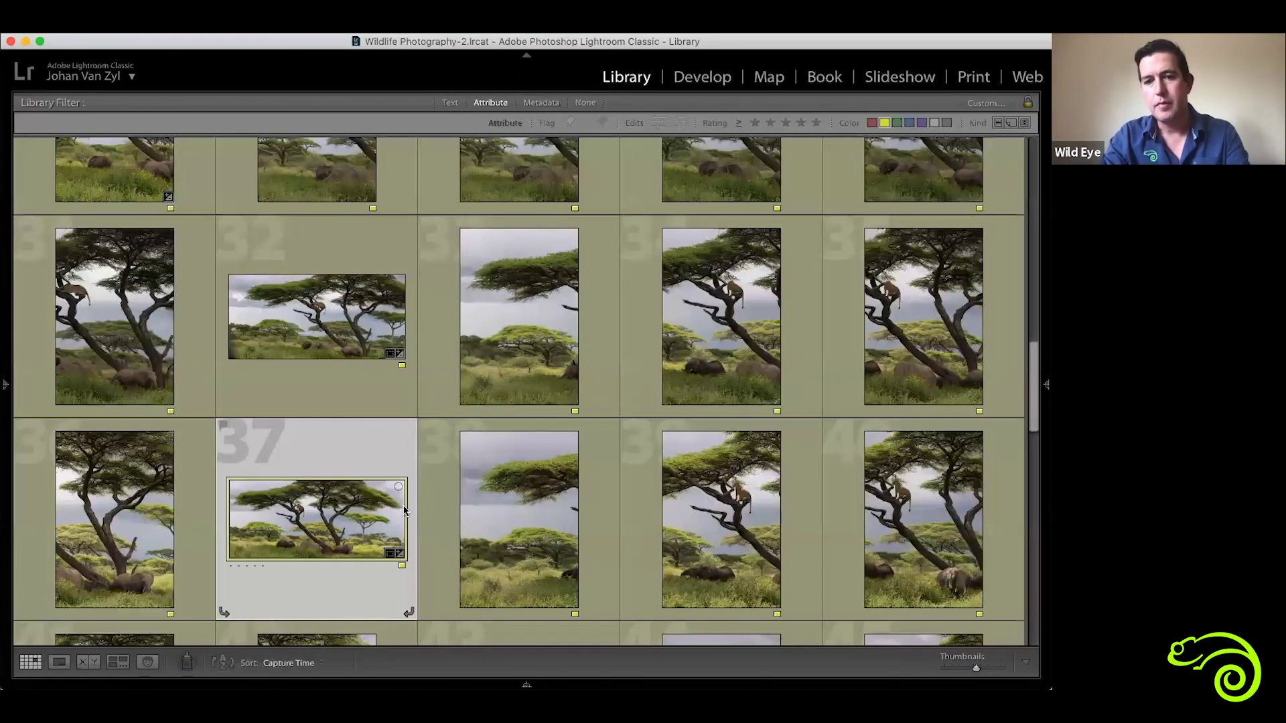
pyautogui.scroll(-3, 542, 434)
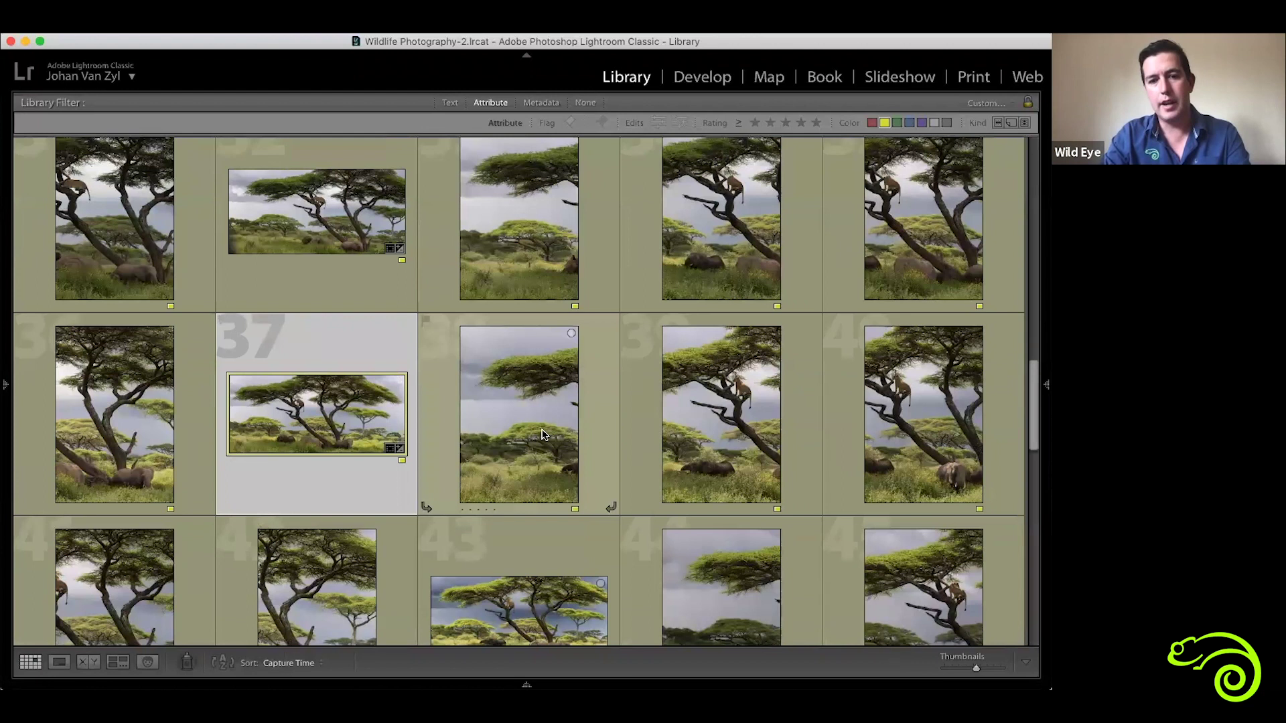
pyautogui.scroll(-2, 543, 434)
# View frame 38 and its neighbouring source frames full size, then open panorama 43.
pyautogui.click(542, 365)
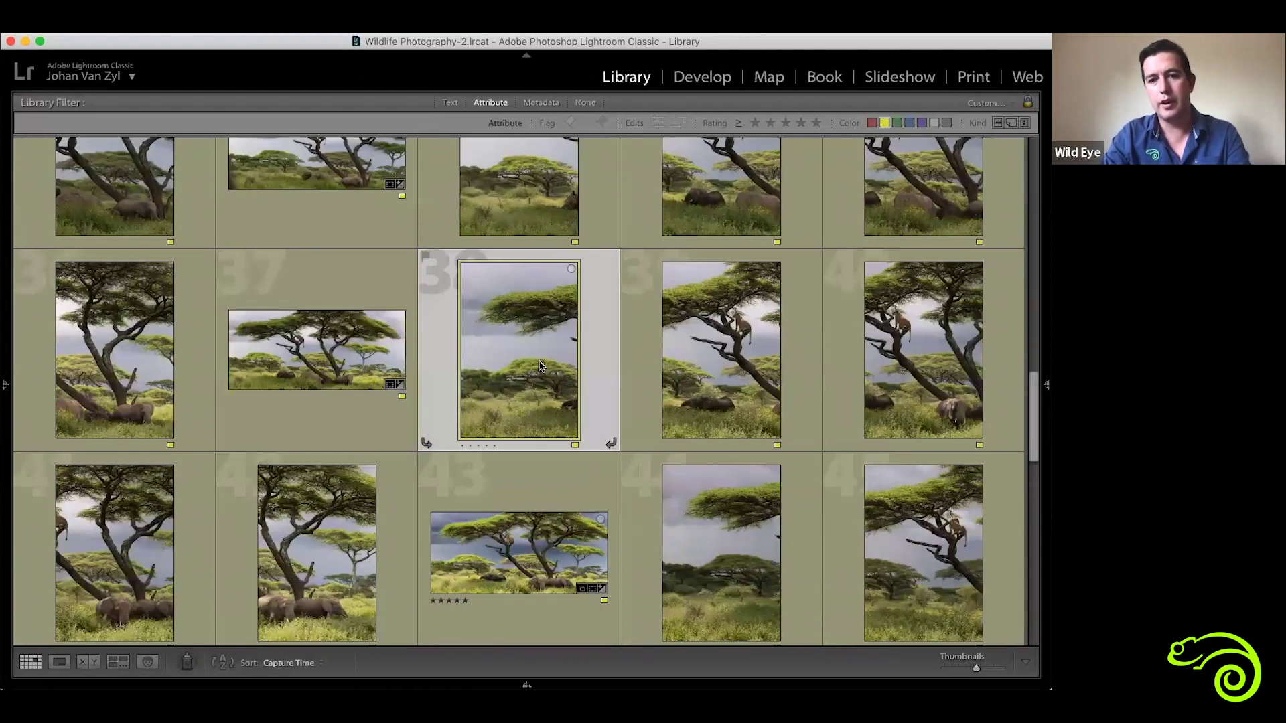
pyautogui.doubleClick(541, 366)
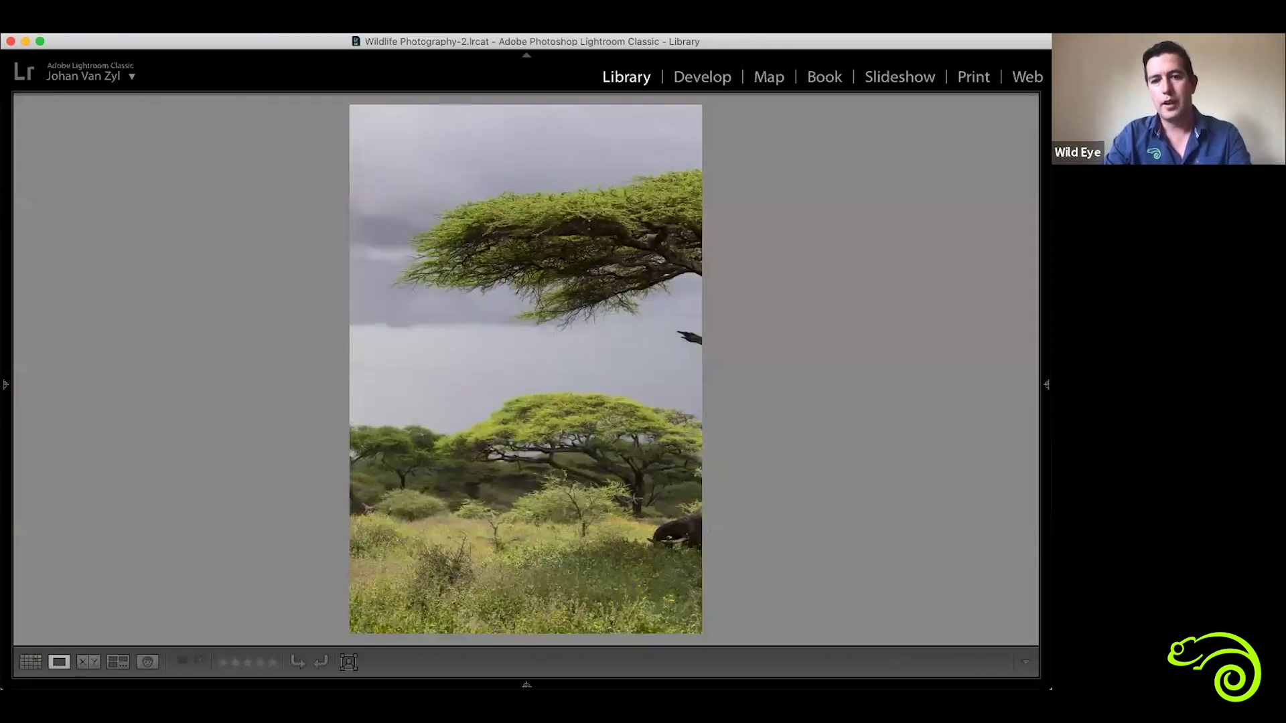
pyautogui.press('Right')
pyautogui.press('Right')
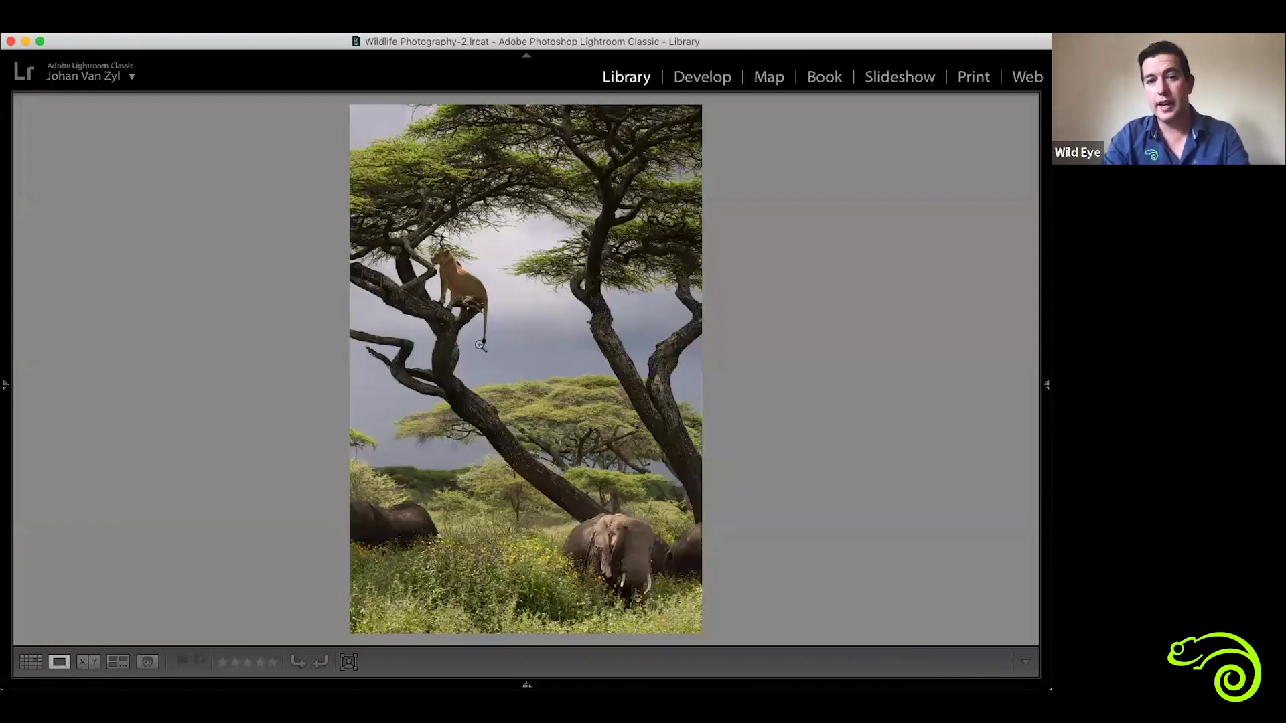
pyautogui.press('Left')
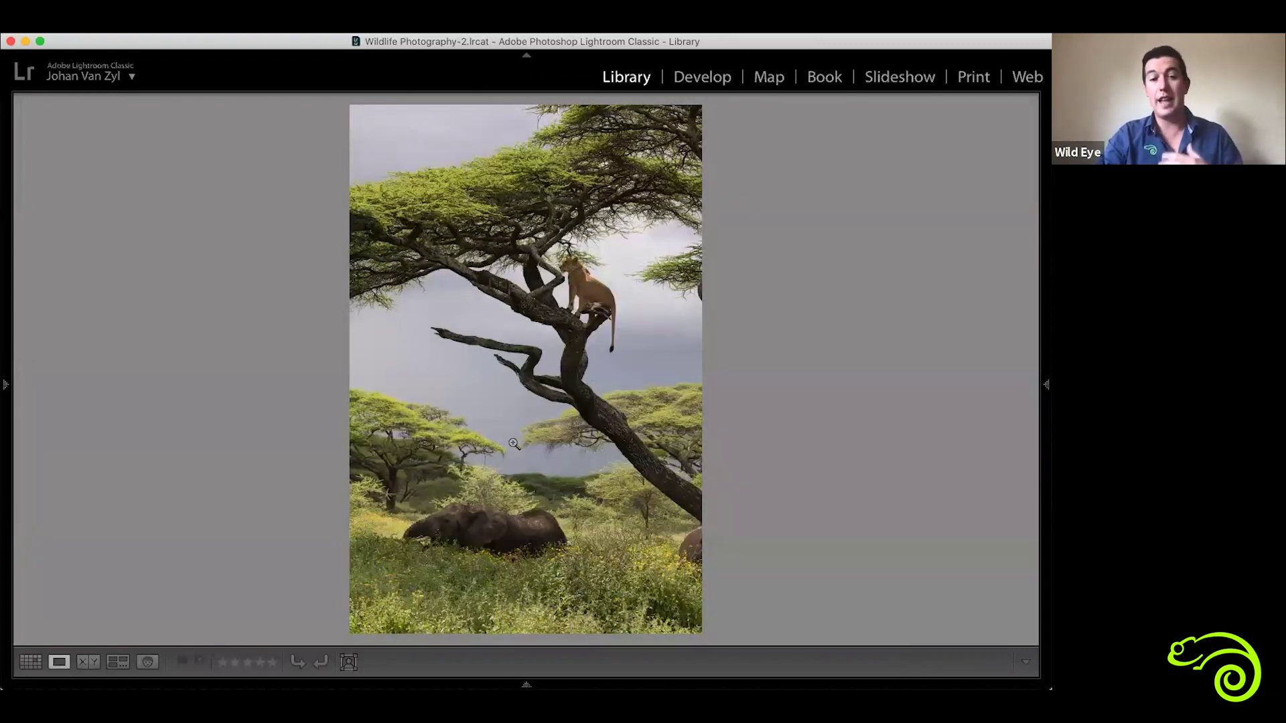
pyautogui.press('Right')
pyautogui.press('Right')
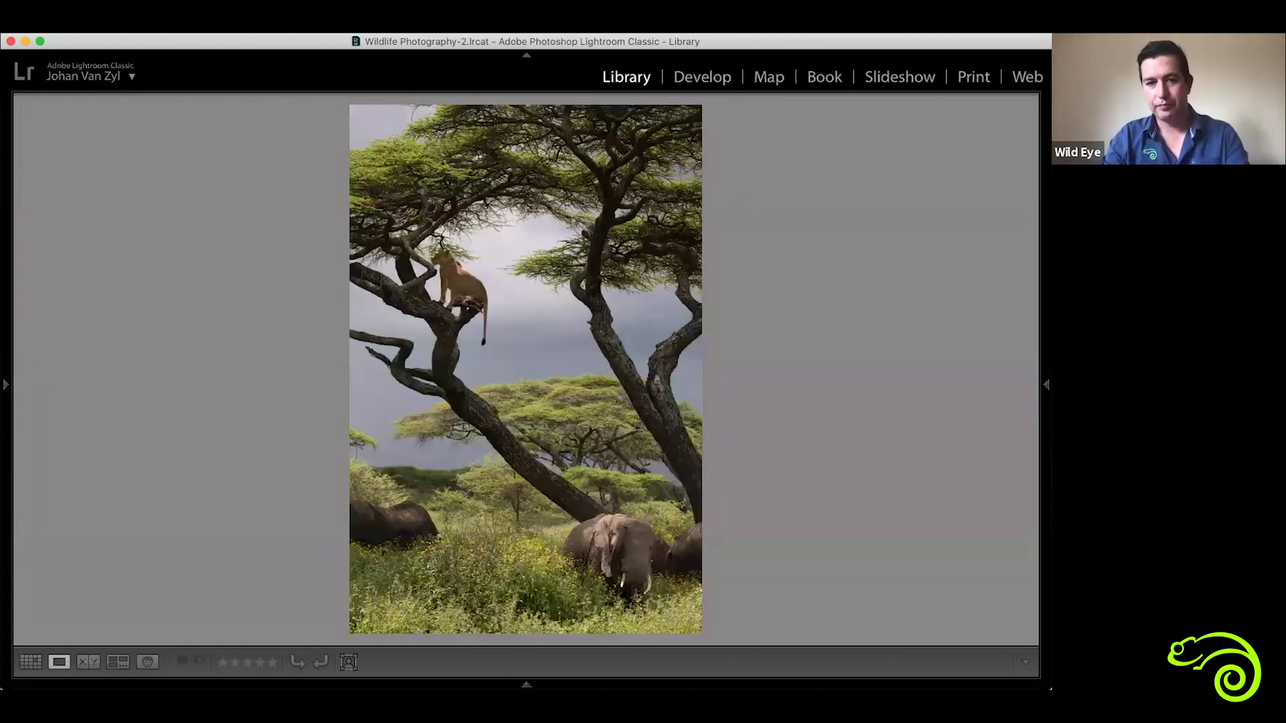
pyautogui.press('Right')
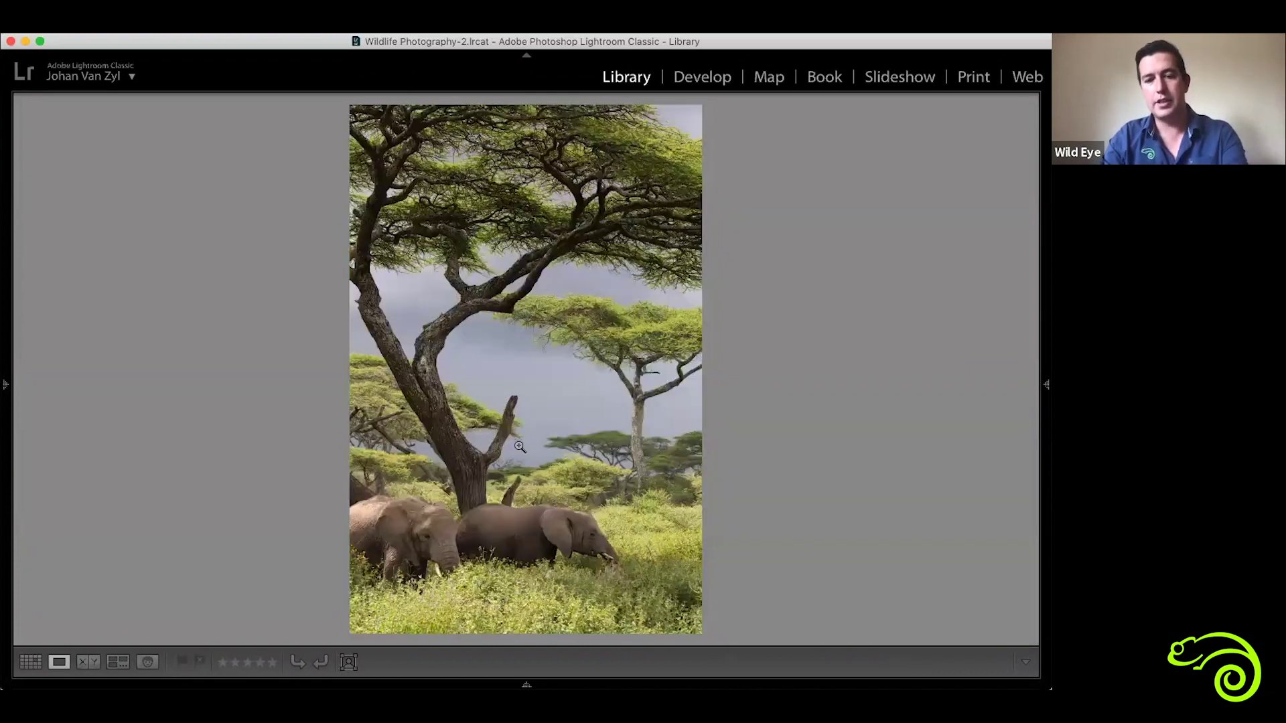
pyautogui.press('g')
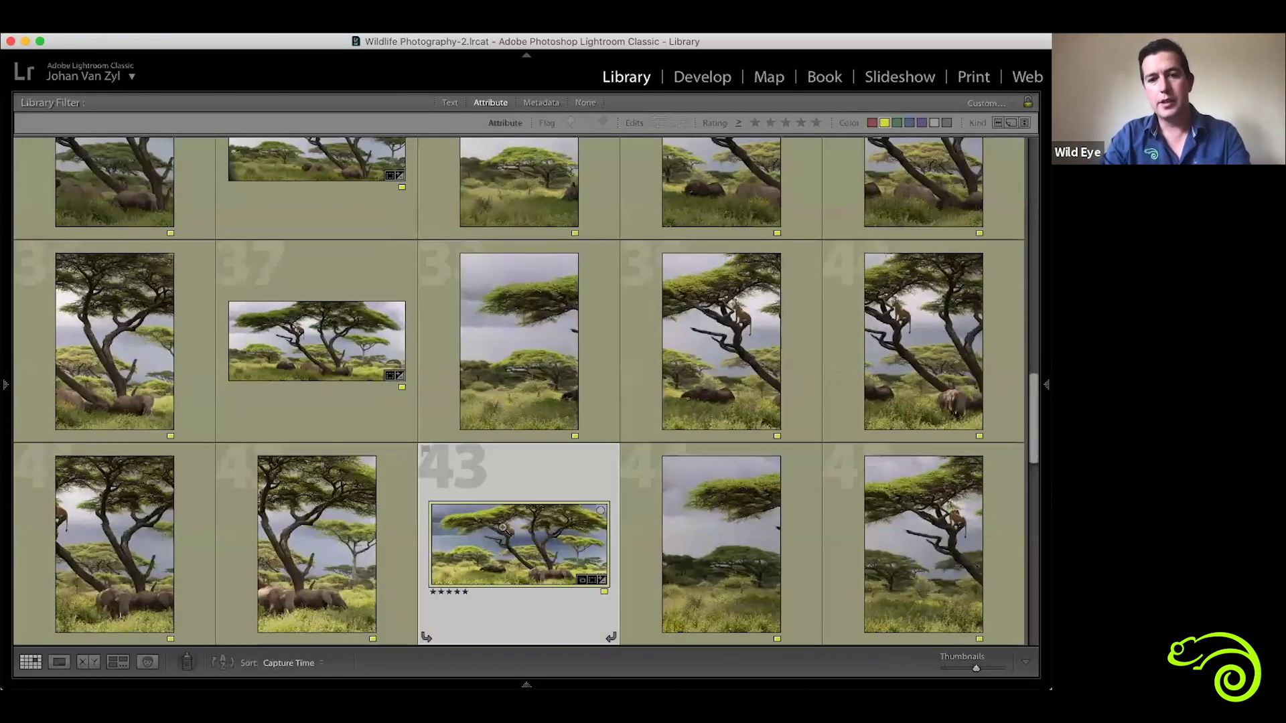
pyautogui.doubleClick(504, 529)
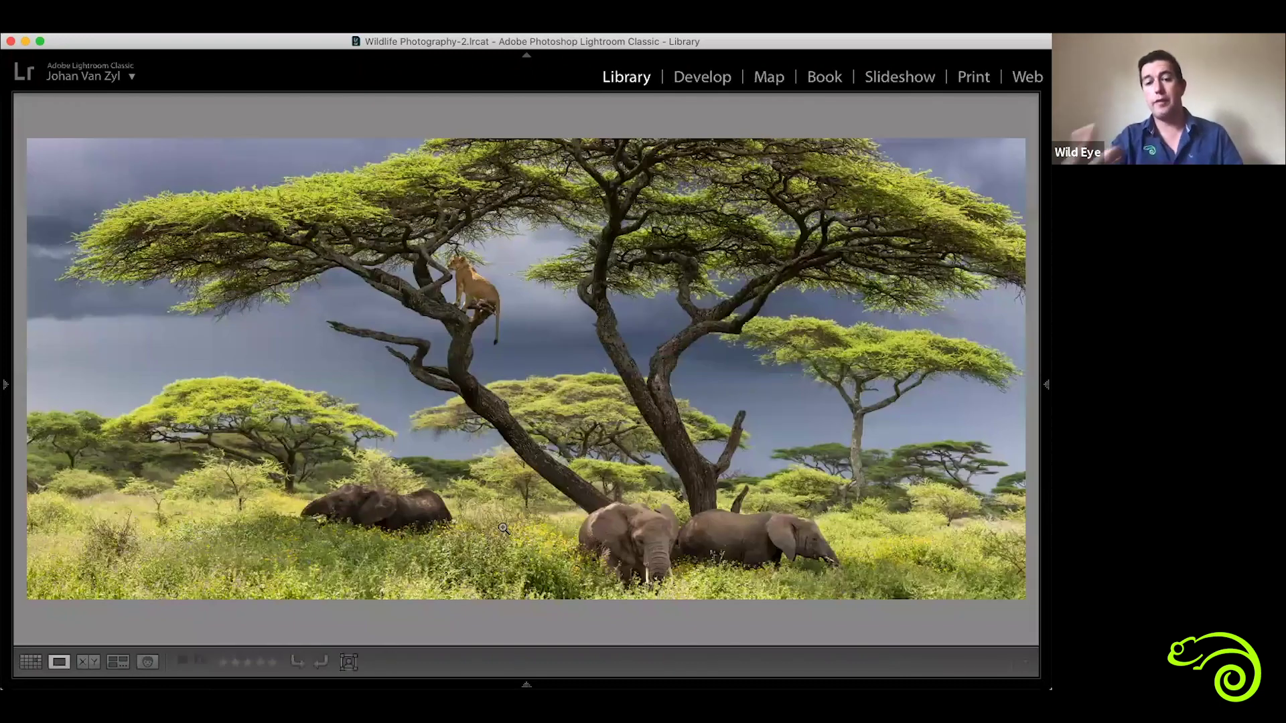
pyautogui.press('5')
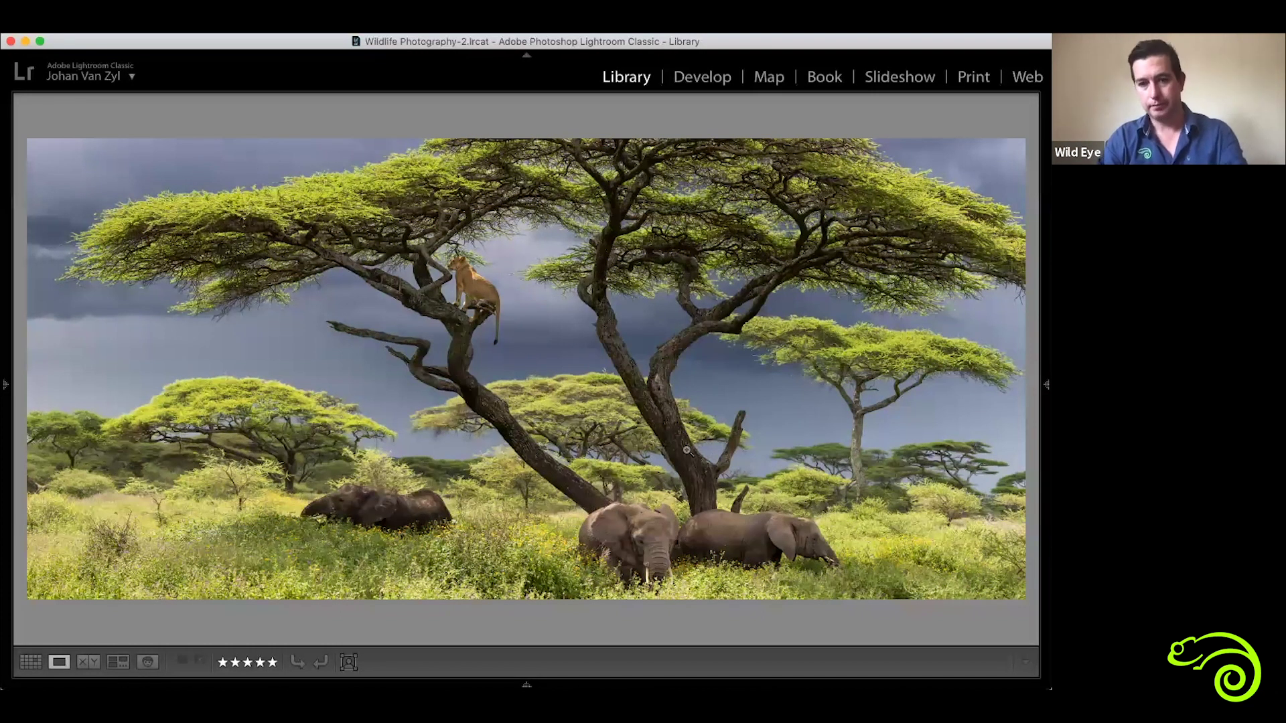
# Return to Grid view and select frames 44 through 49 as a range.
pyautogui.press('g')
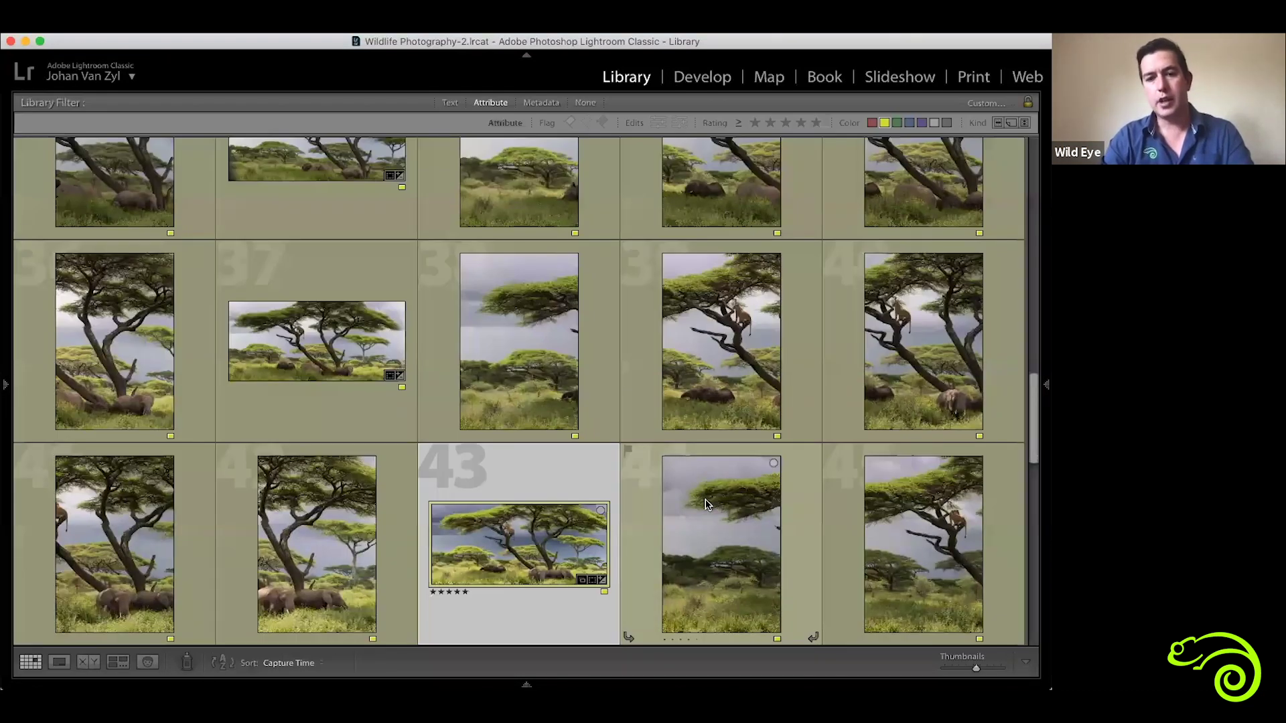
pyautogui.scroll(-3, 706, 505)
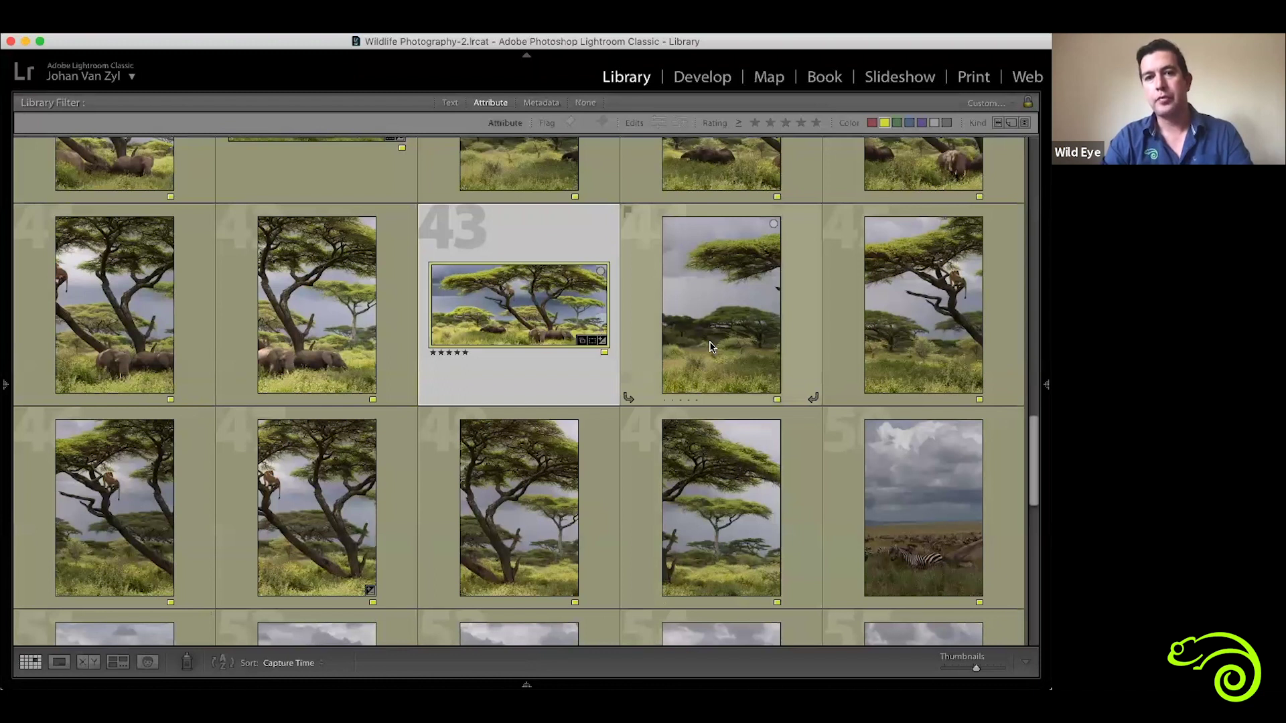
pyautogui.click(732, 299)
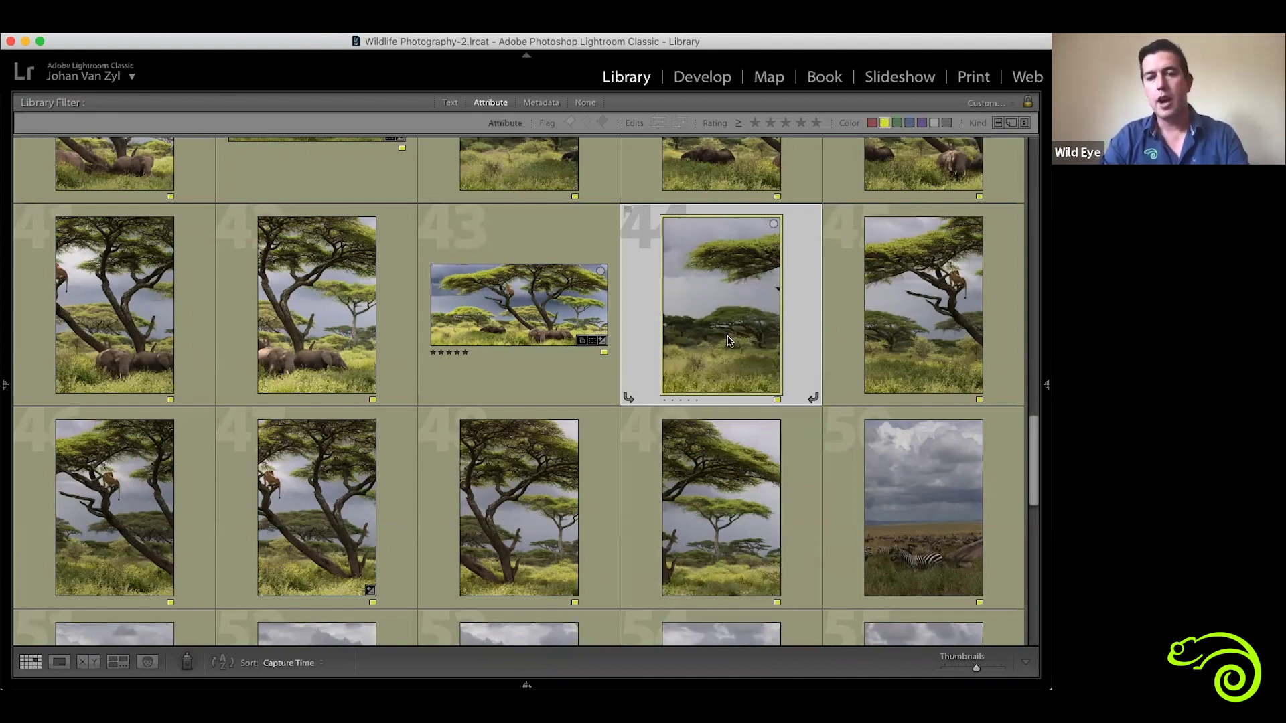
pyautogui.keyDown('shift'); pyautogui.click(715, 502); pyautogui.keyUp('shift')
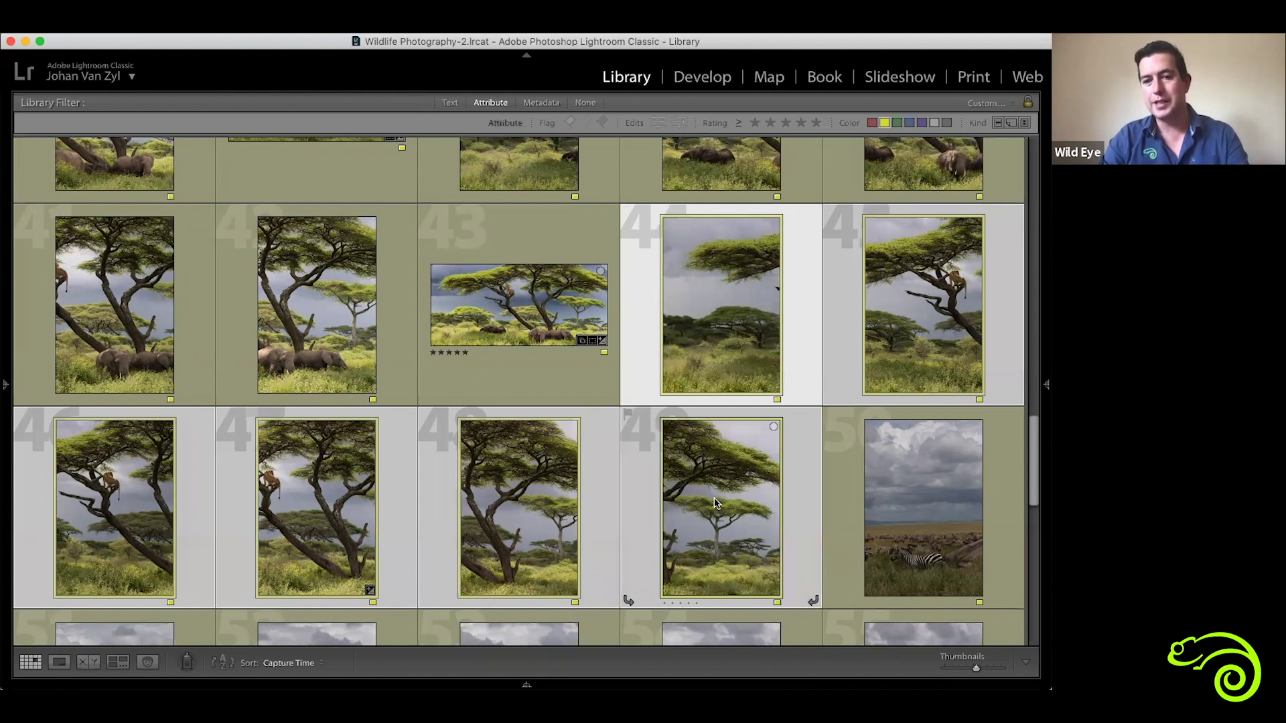
# Merge the six selected frames with Photo Merge > Panorama to open the merge preview.
pyautogui.rightClick(715, 499)
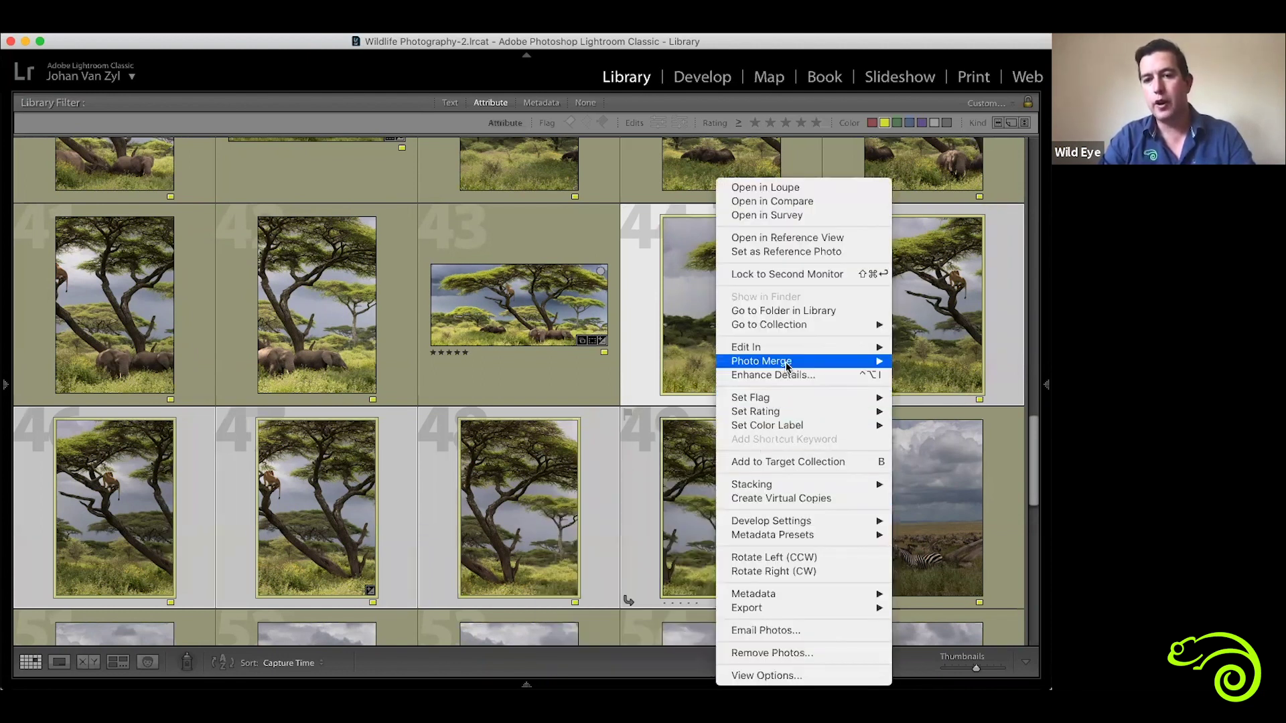
pyautogui.moveTo(883, 361)
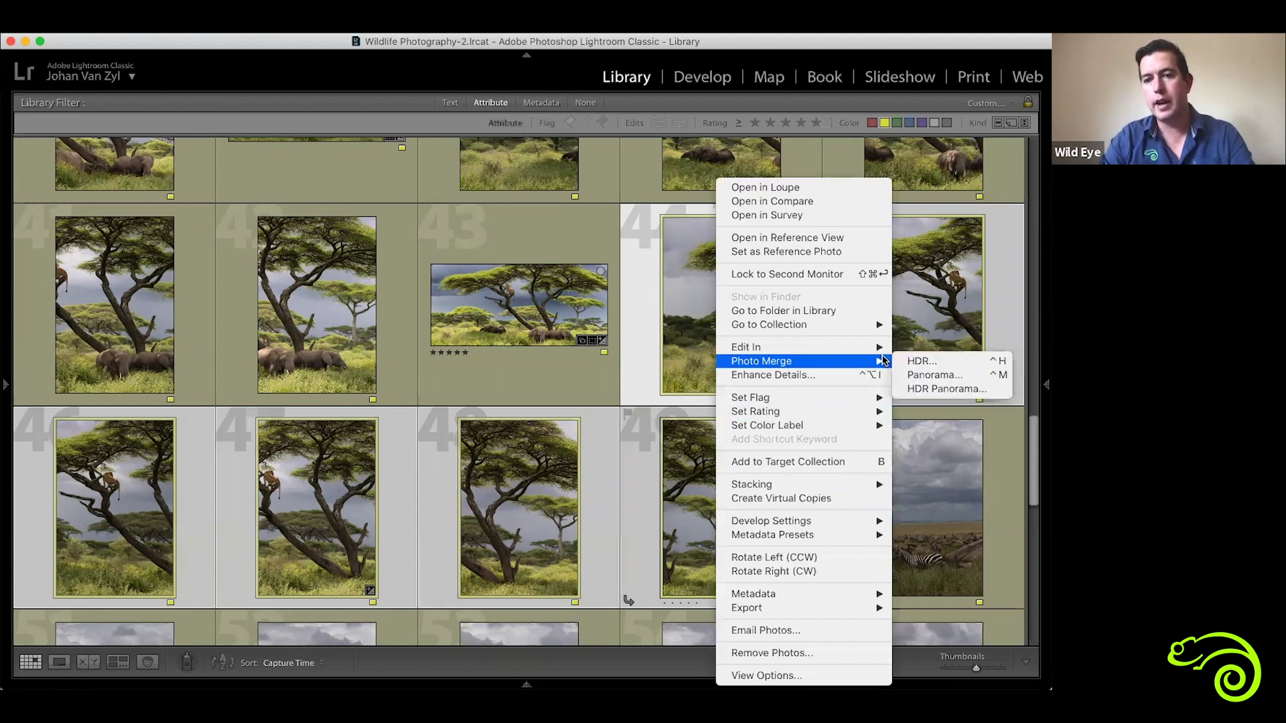
pyautogui.click(931, 375)
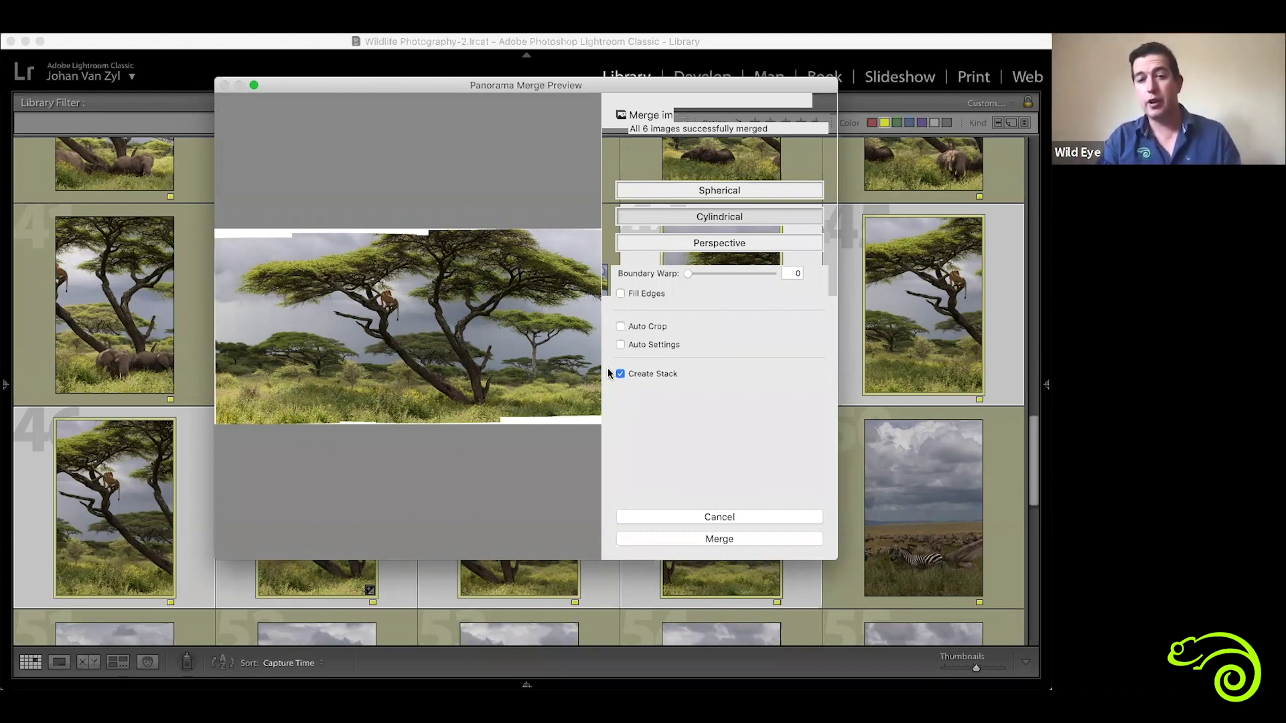
# Compare Spherical, Cylindrical and Perspective projections and settle on Cylindrical for the lioness panorama.
pyautogui.click(562, 401)
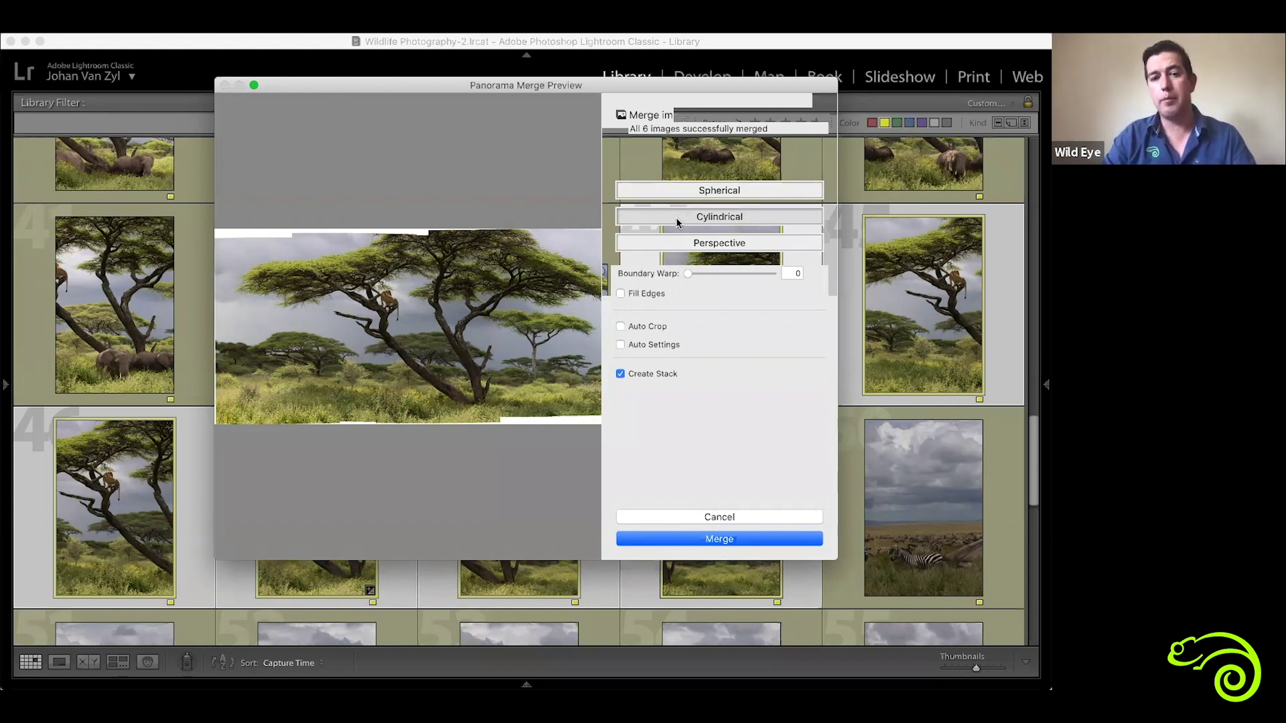
pyautogui.click(733, 193)
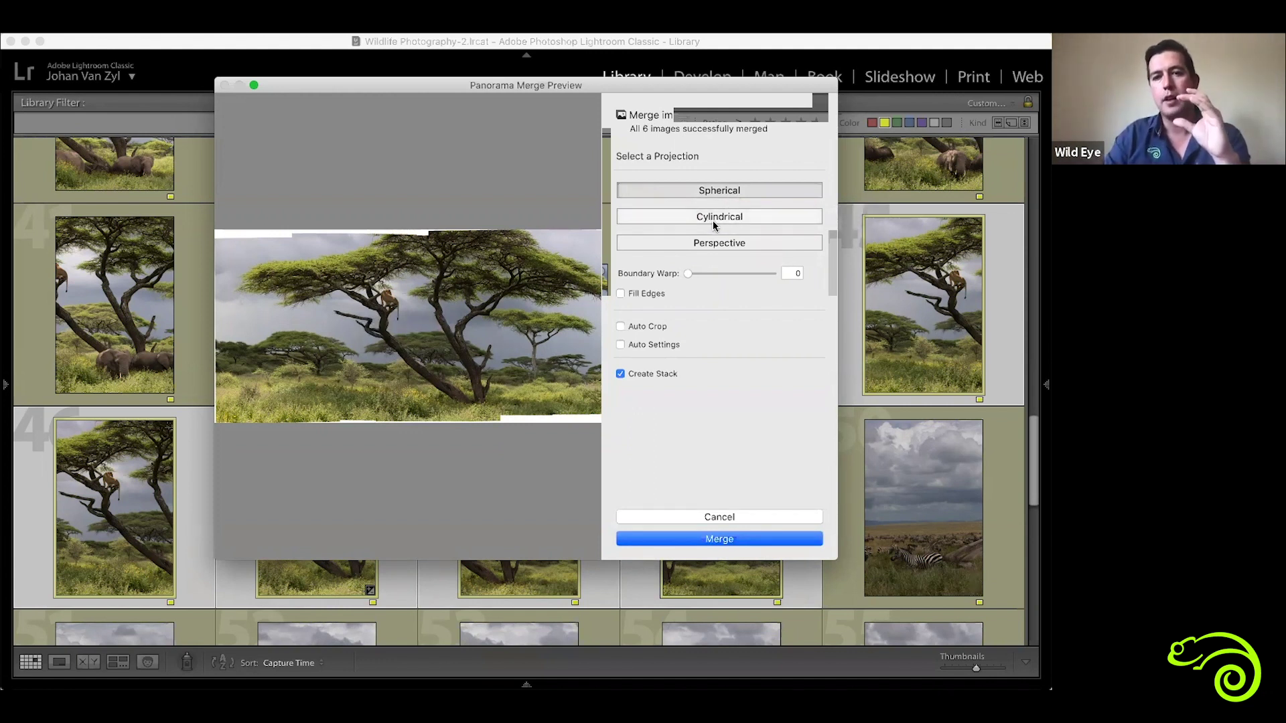
pyautogui.click(713, 216)
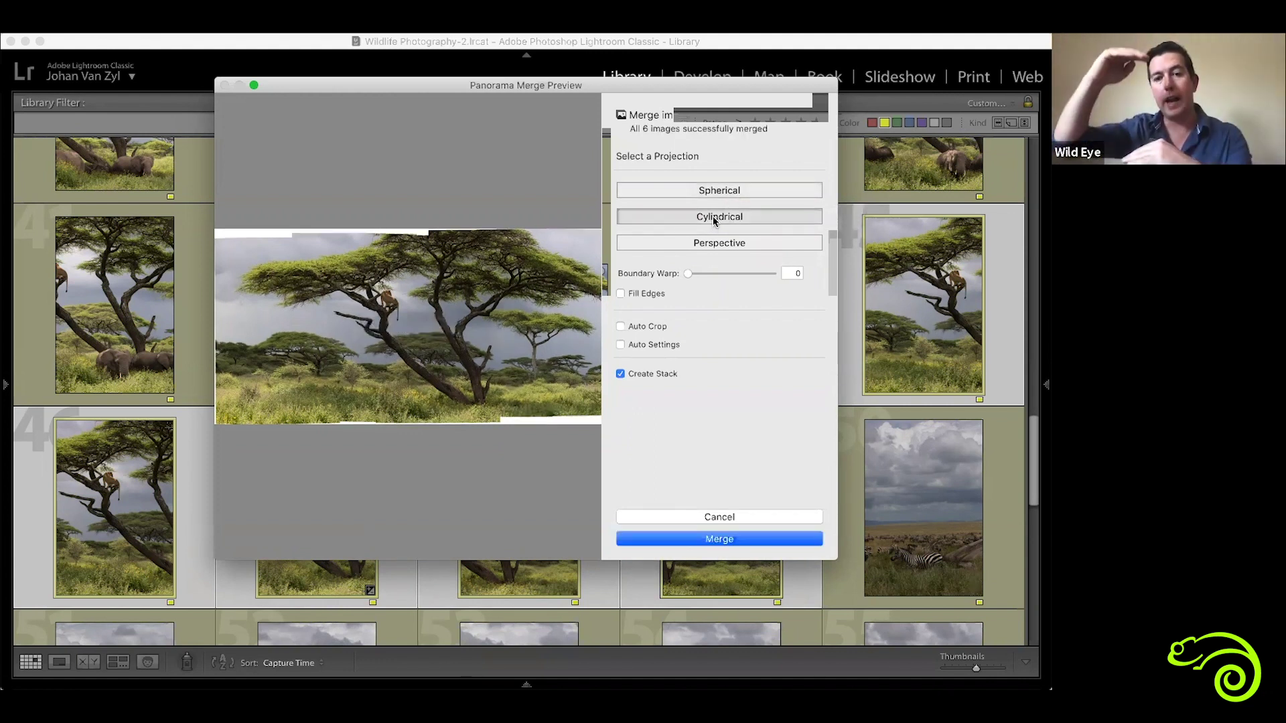
pyautogui.click(705, 243)
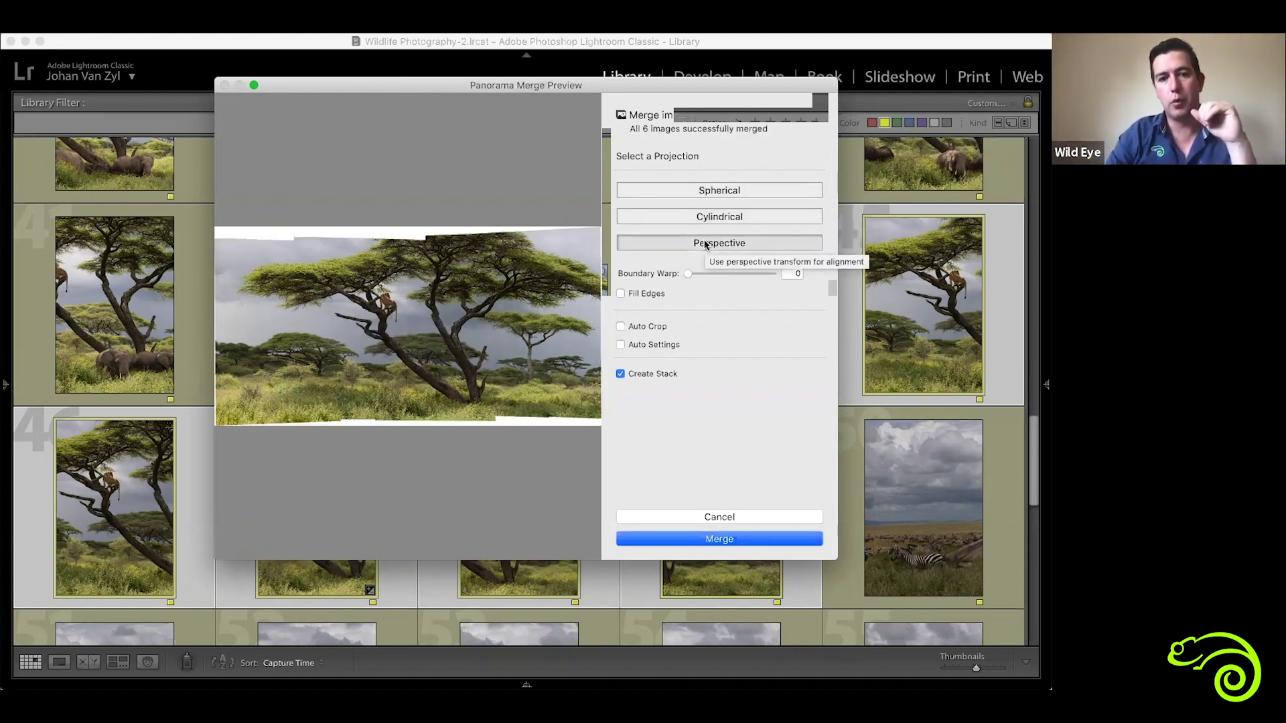
pyautogui.click(713, 218)
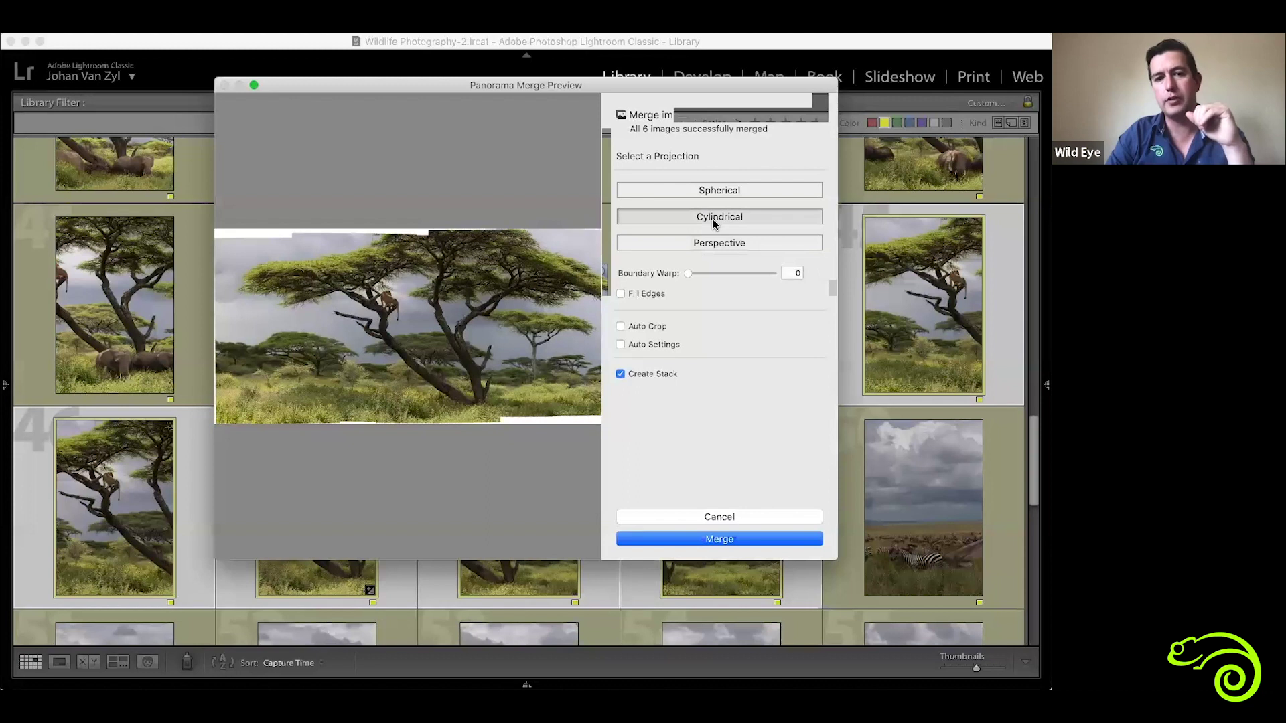
# Leave the panorama uncropped and set Boundary Warp to 99 to fill the white edges.
pyautogui.click(620, 327)
pyautogui.click(620, 327)
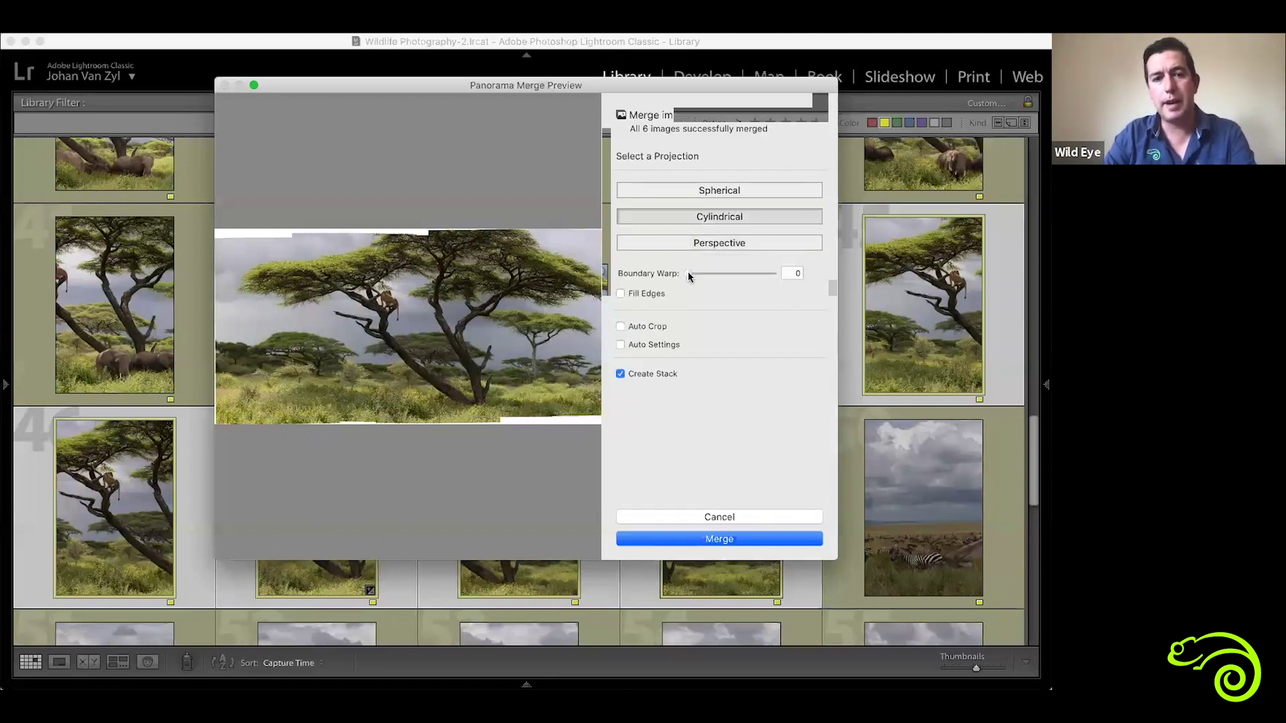
pyautogui.moveTo(697, 274); pyautogui.dragTo(771, 280)
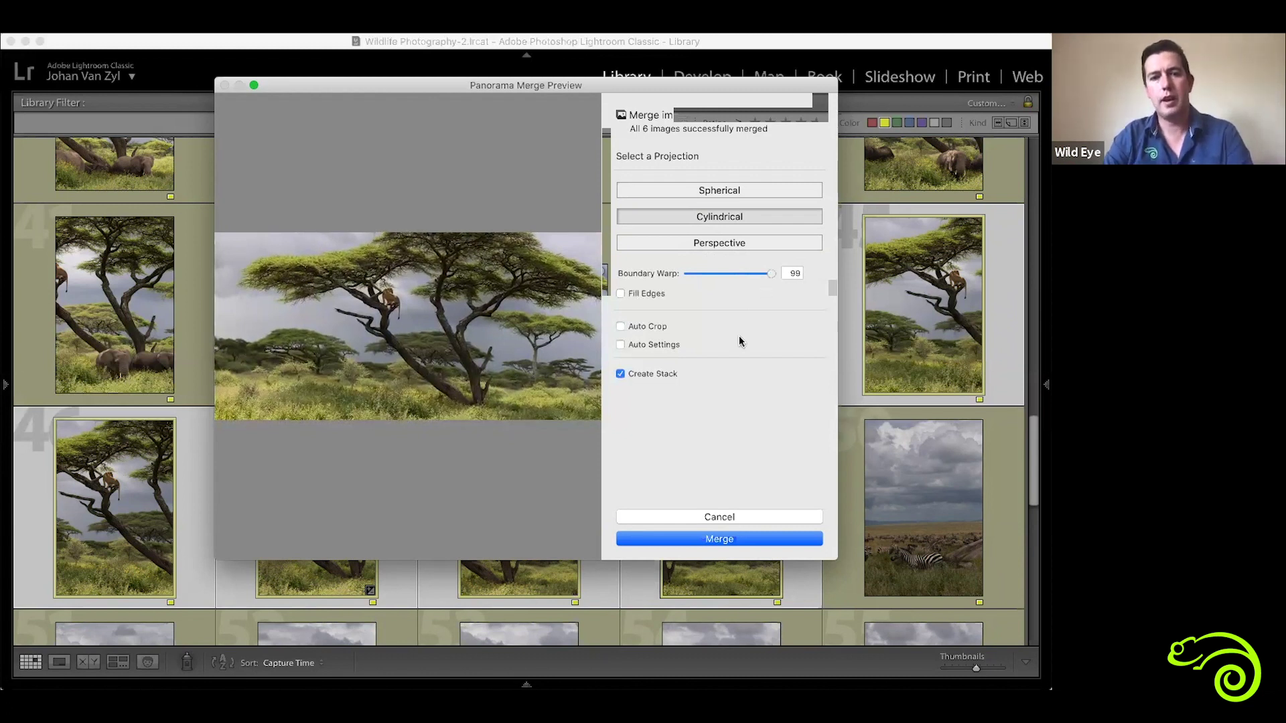
# Merge the six lioness frames into a panorama, then turn off the library filter.
pyautogui.click(701, 540)
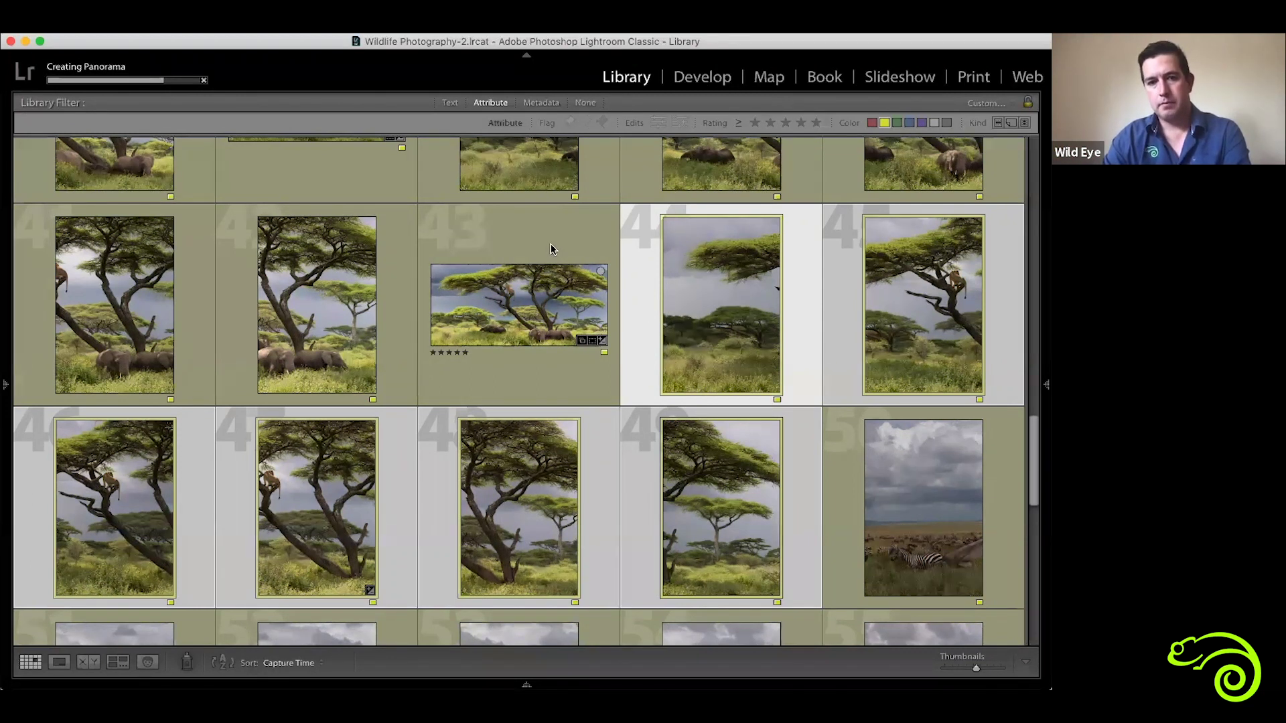
pyautogui.press('super+l')
# Mark the selected frames with a yellow label.
pyautogui.press('7')
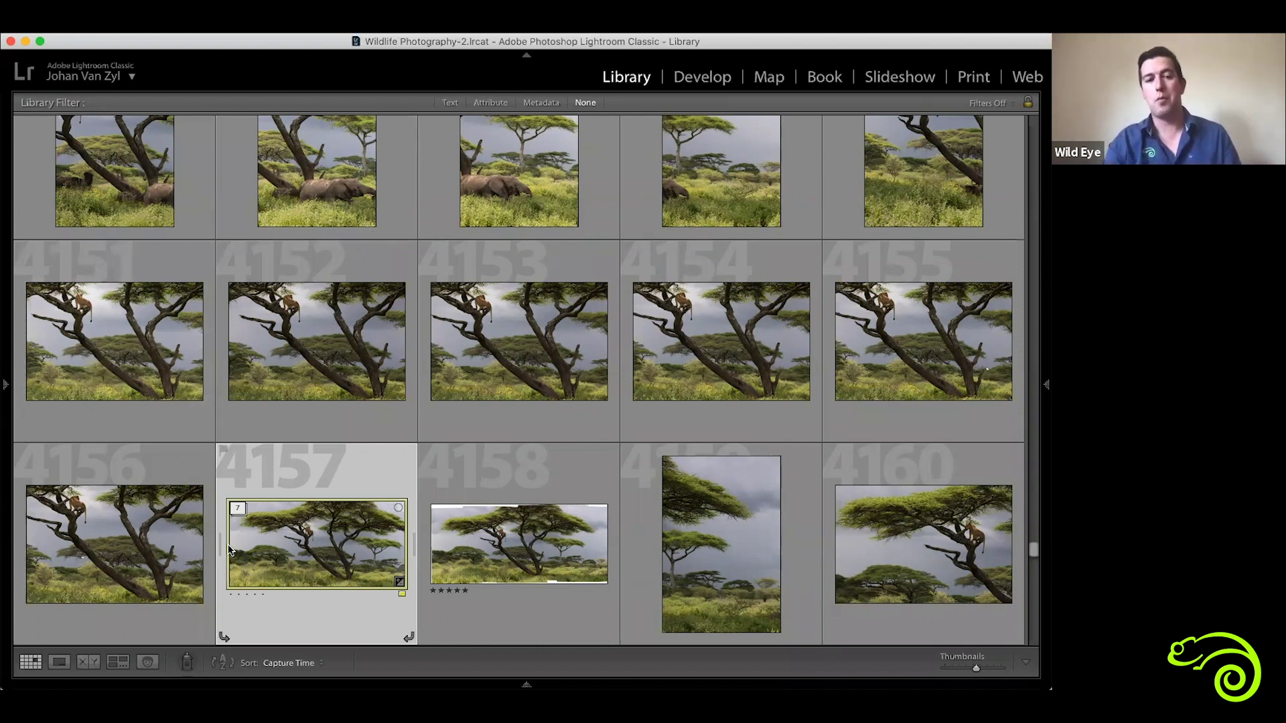
pyautogui.doubleClick(263, 563)
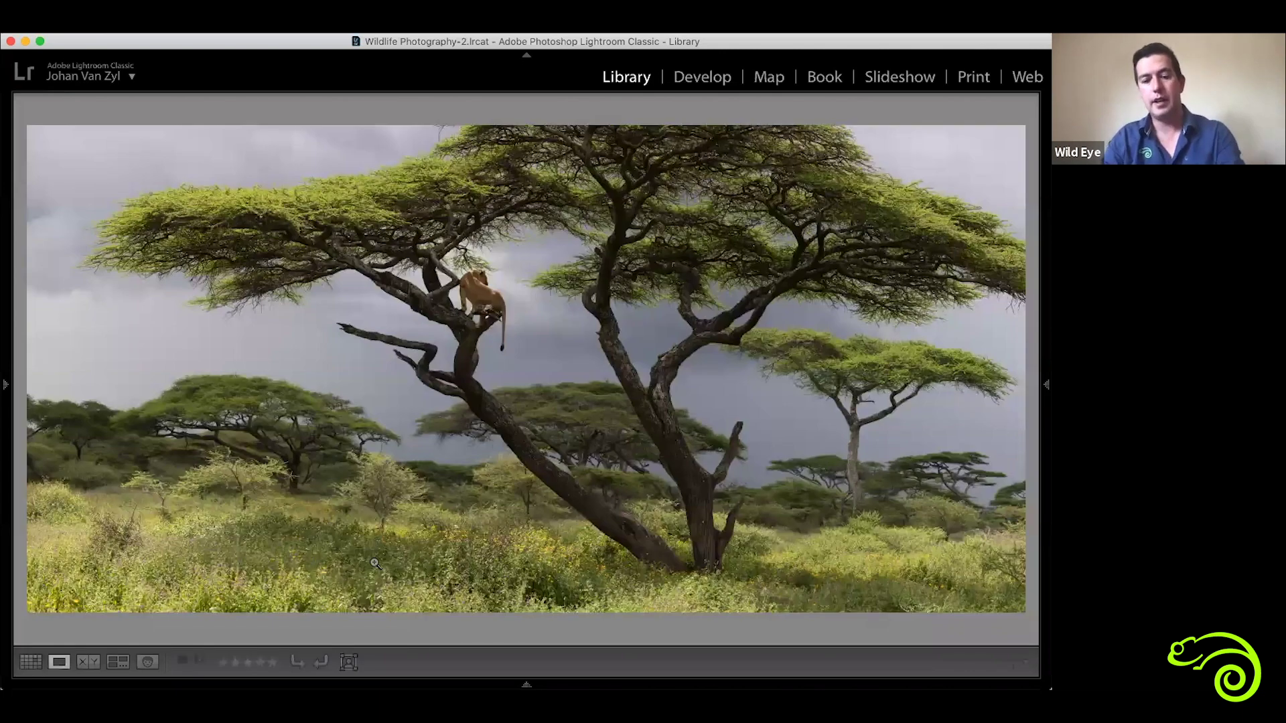
pyautogui.doubleClick(376, 565)
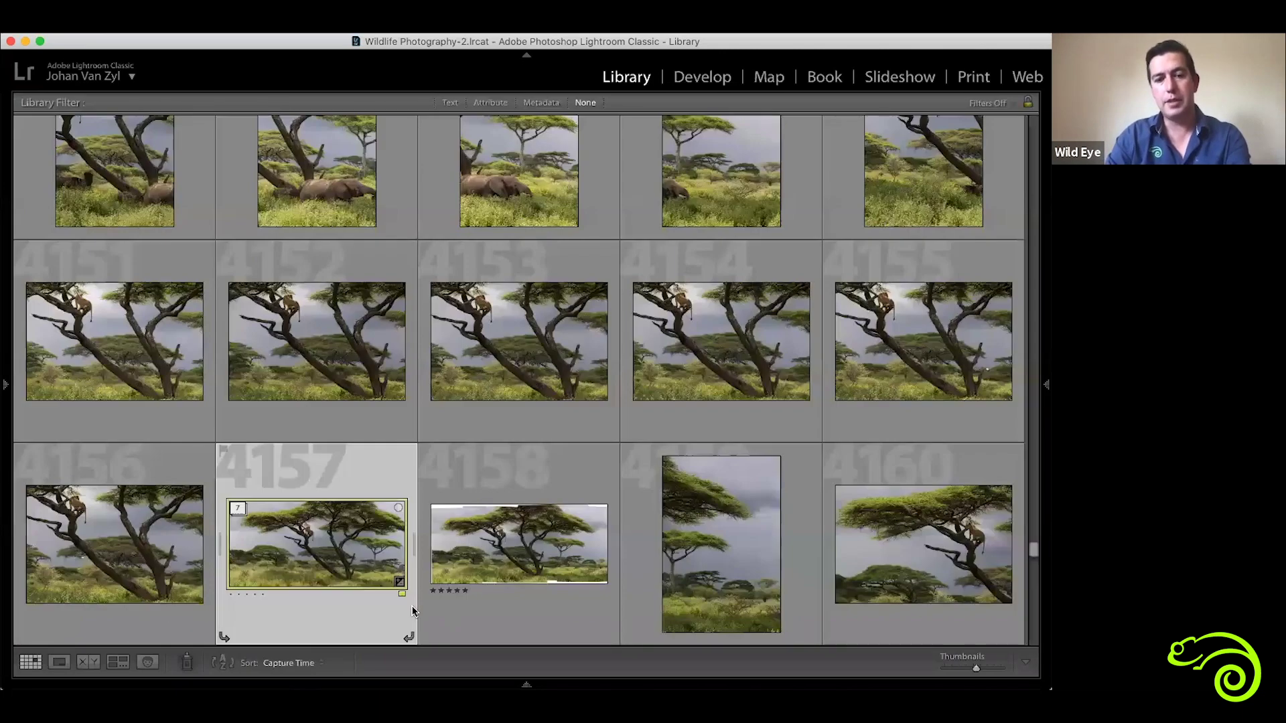
pyautogui.doubleClick(502, 564)
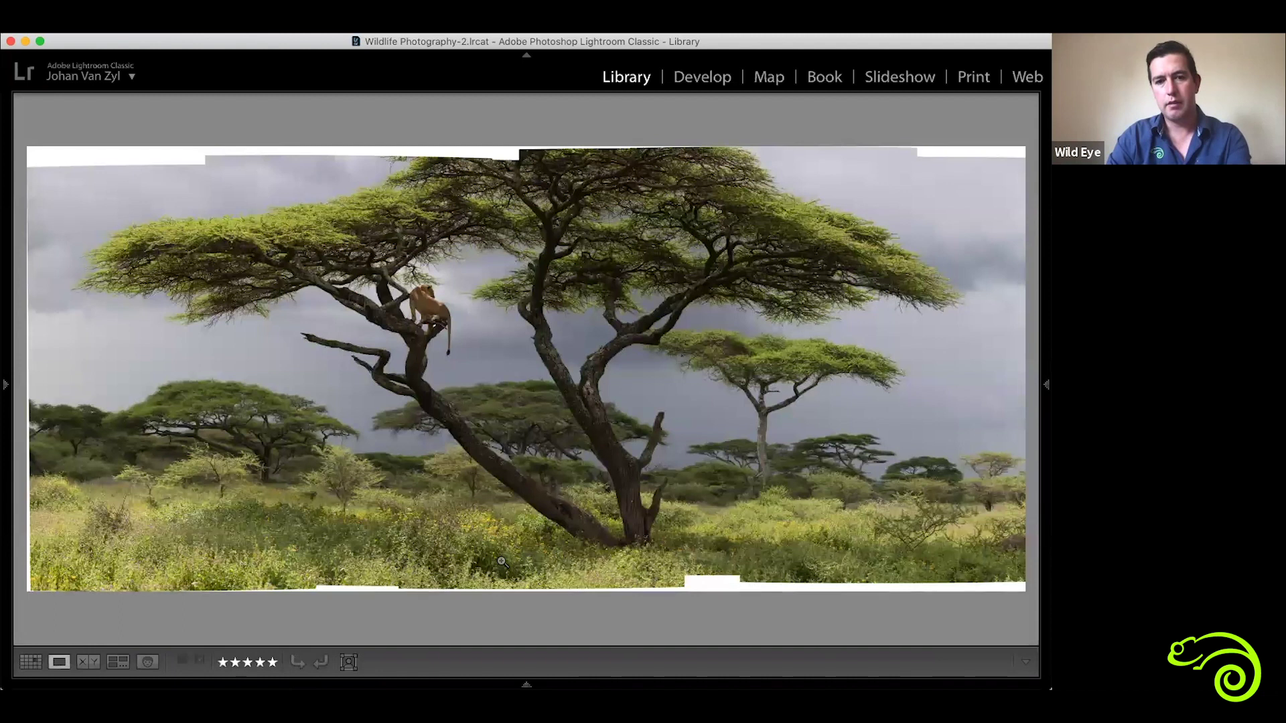
pyautogui.doubleClick(503, 563)
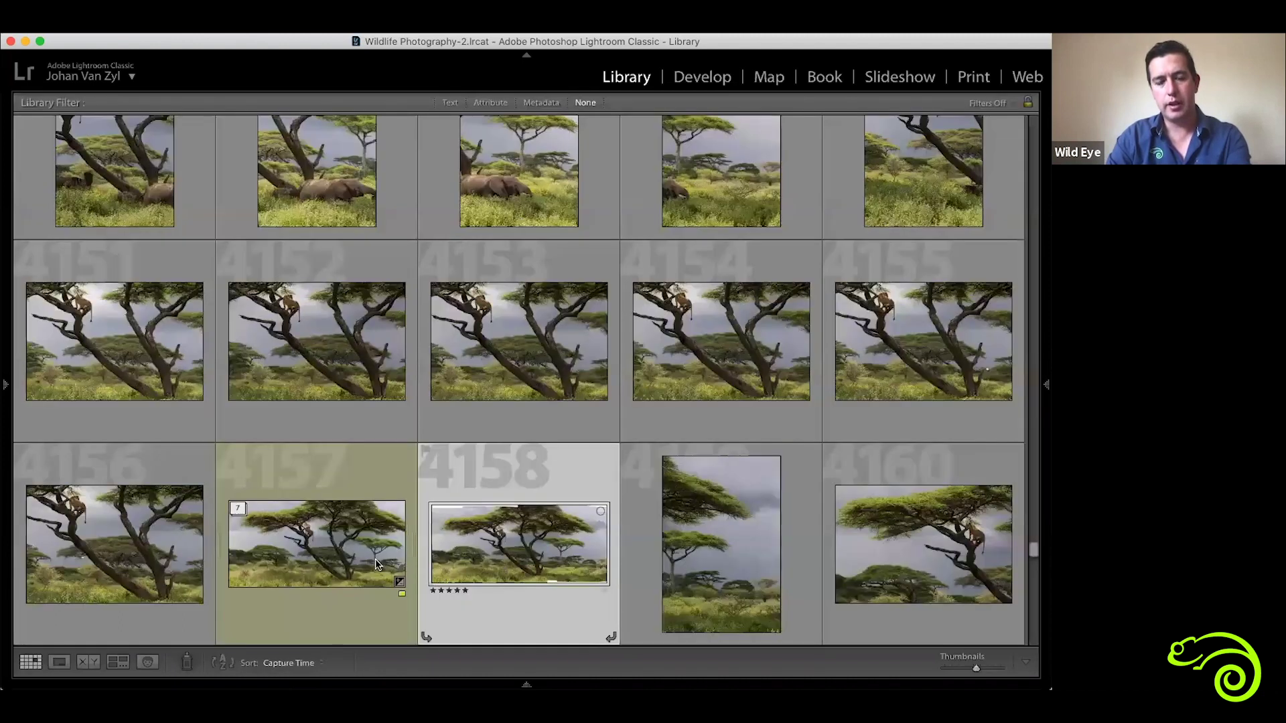
pyautogui.doubleClick(295, 563)
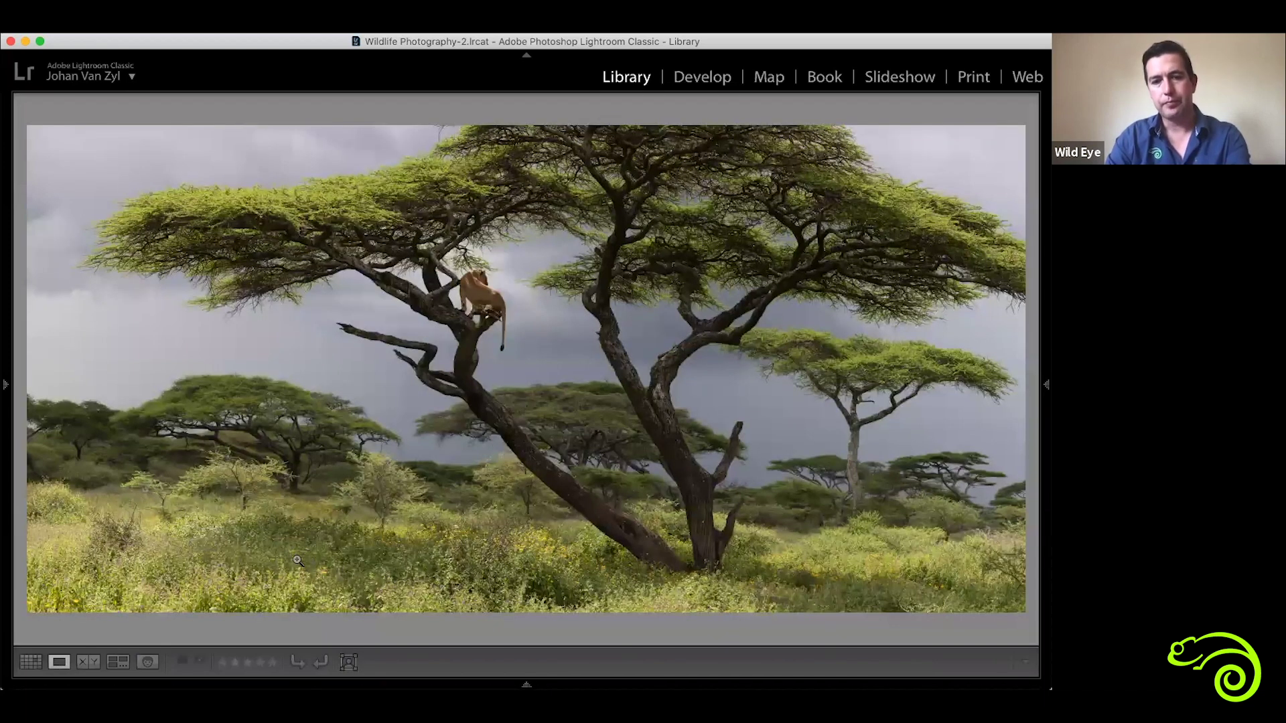
pyautogui.doubleClick(487, 367)
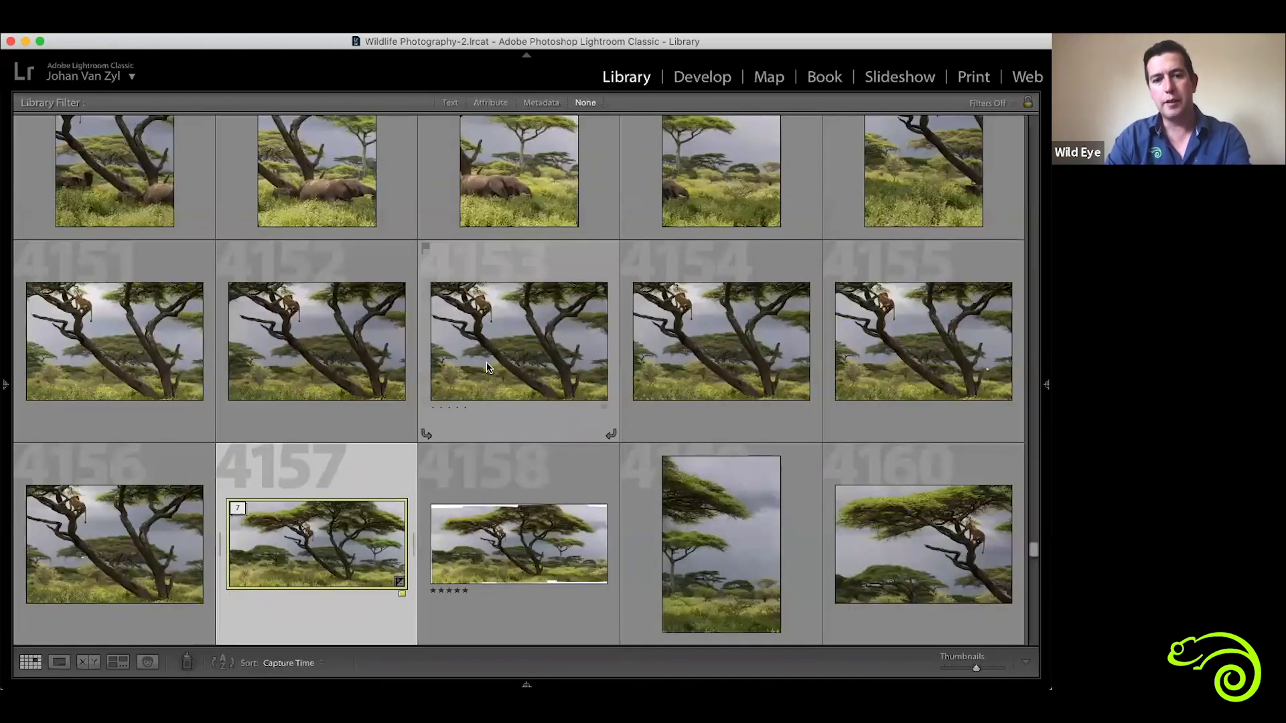
# Select panorama 4157 and frame 4152 and show them side by side in Survey view.
pyautogui.scroll(1, 493, 367)
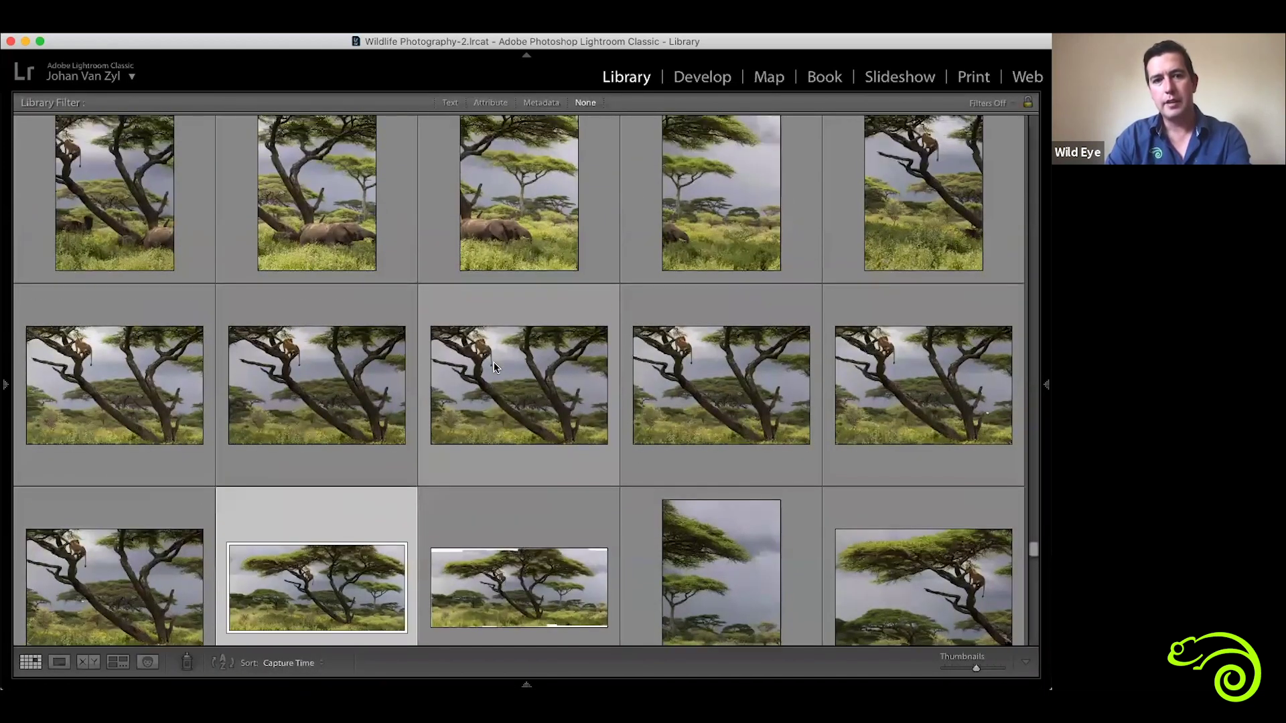
pyautogui.scroll(-2, 495, 365)
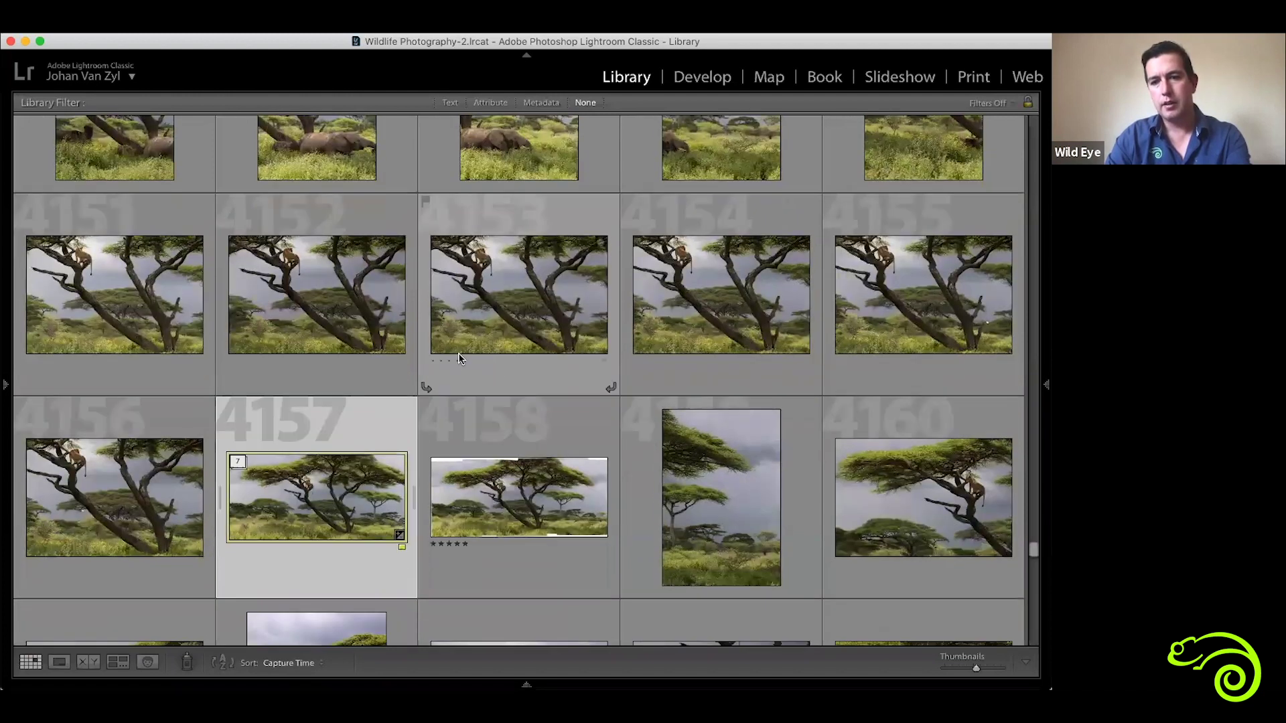
pyautogui.scroll(-2, 460, 358)
pyautogui.scroll(-3, 459, 358)
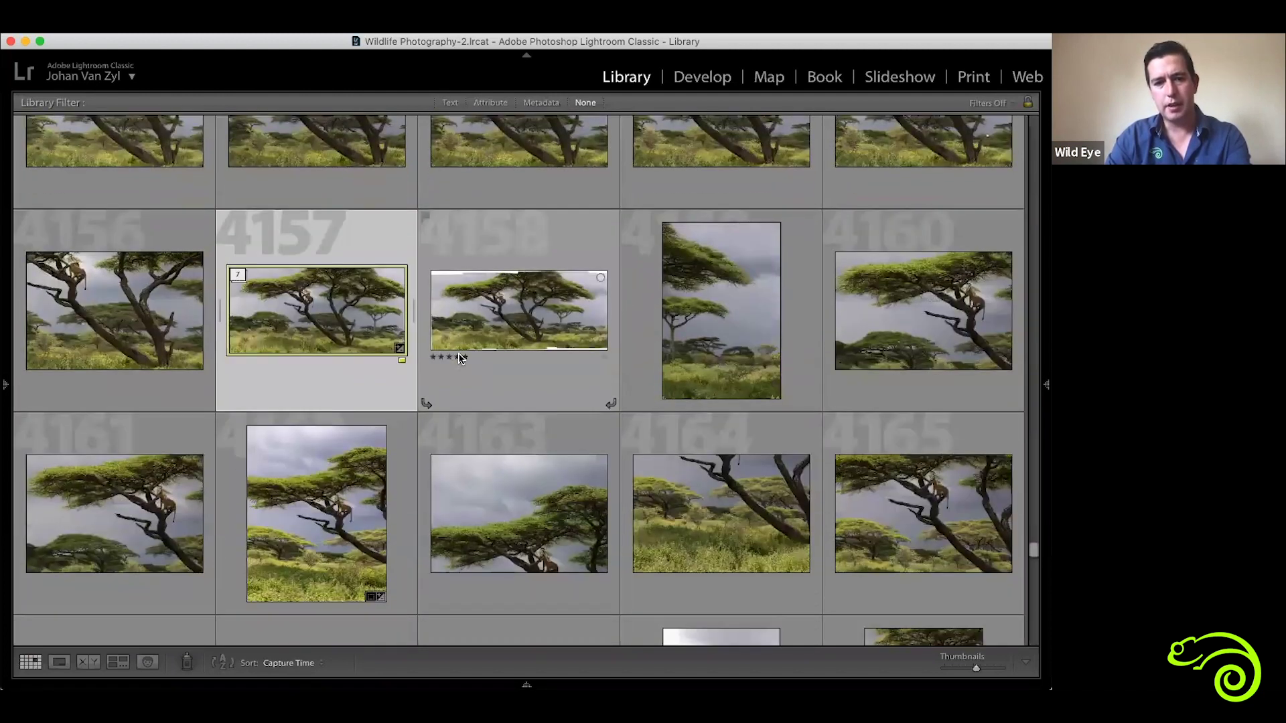
pyautogui.scroll(5, 460, 358)
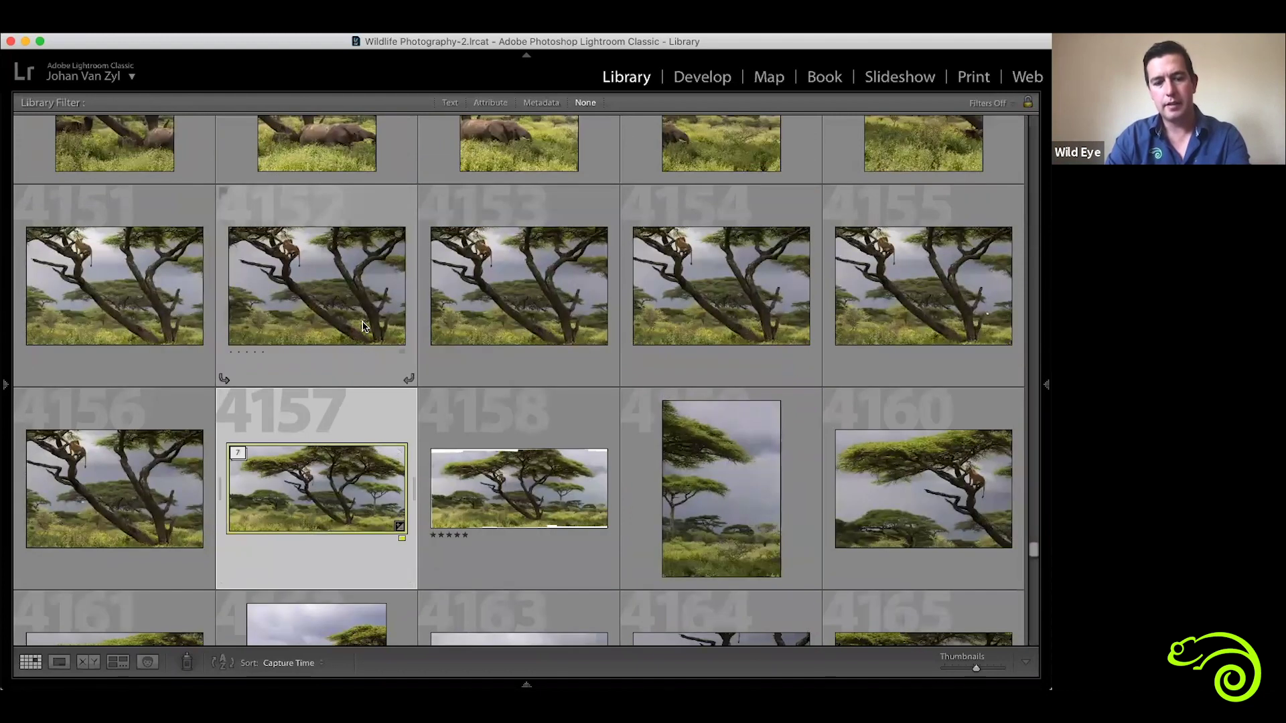
pyautogui.keyDown('shift'); pyautogui.click(364, 326); pyautogui.keyUp('shift')
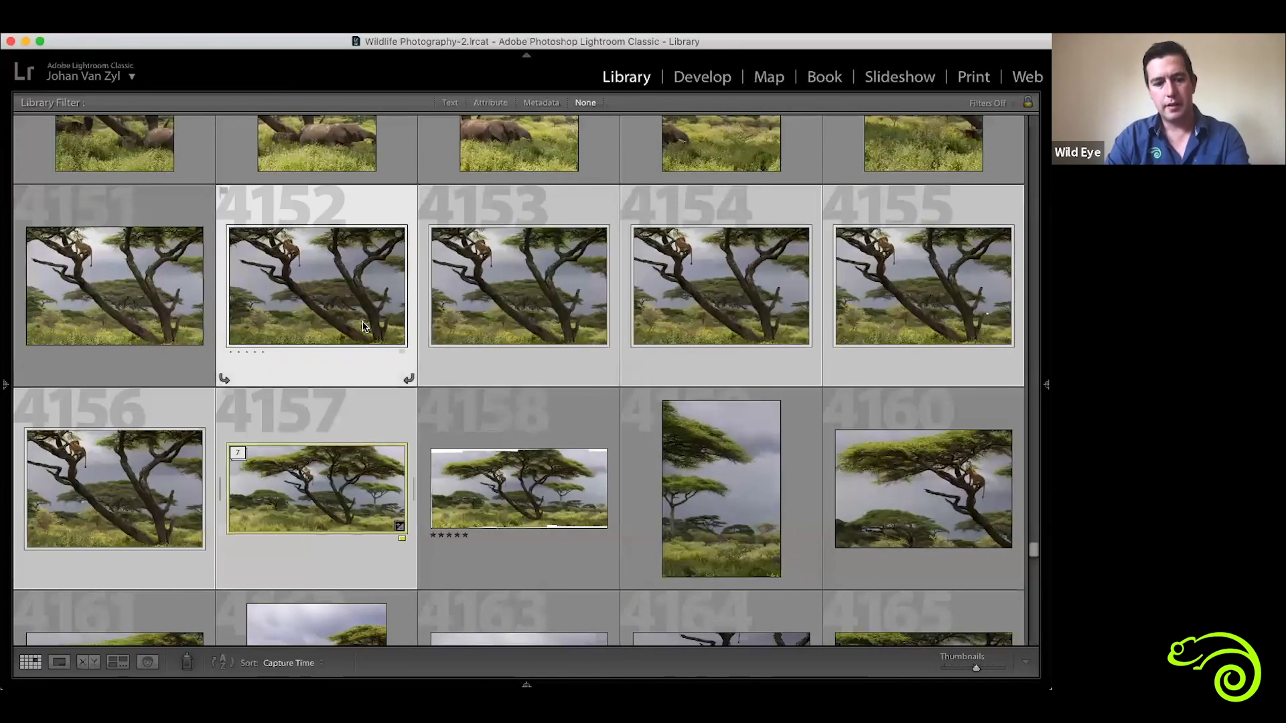
pyautogui.keyDown('super'); pyautogui.click(332, 471); pyautogui.keyUp('super')
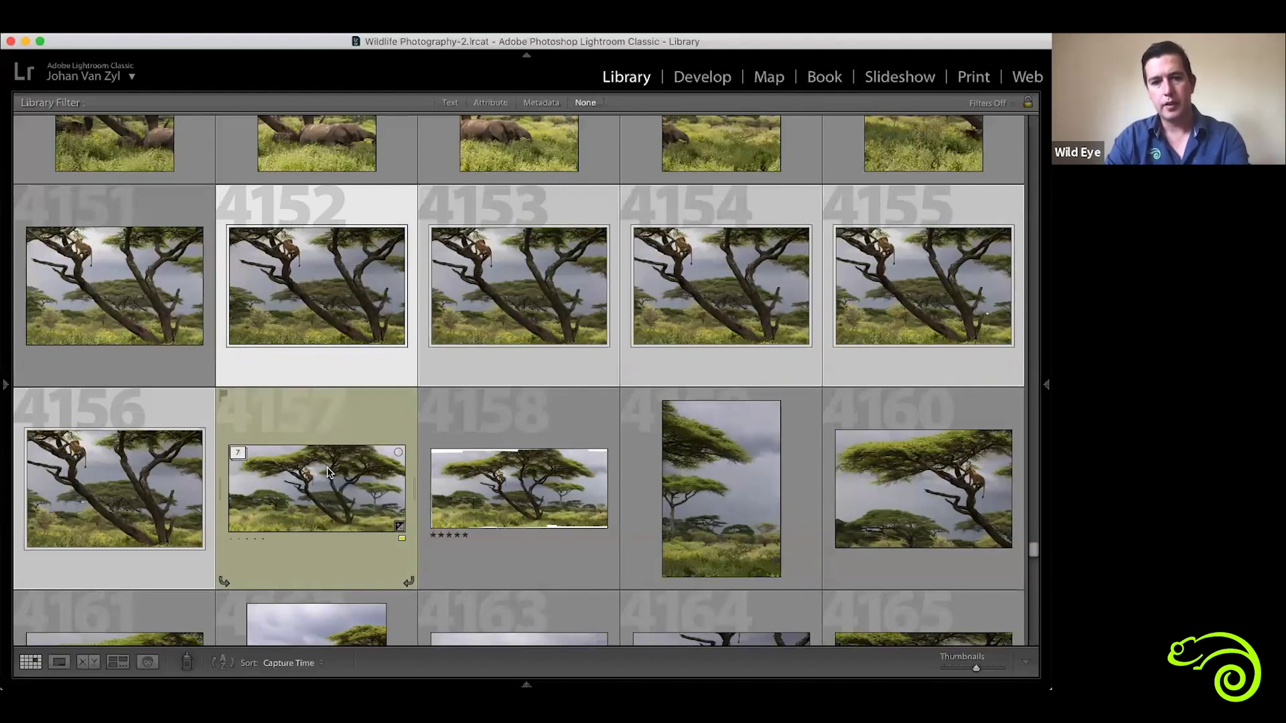
pyautogui.click(332, 472)
pyautogui.keyDown('super'); pyautogui.click(326, 327); pyautogui.keyUp('super')
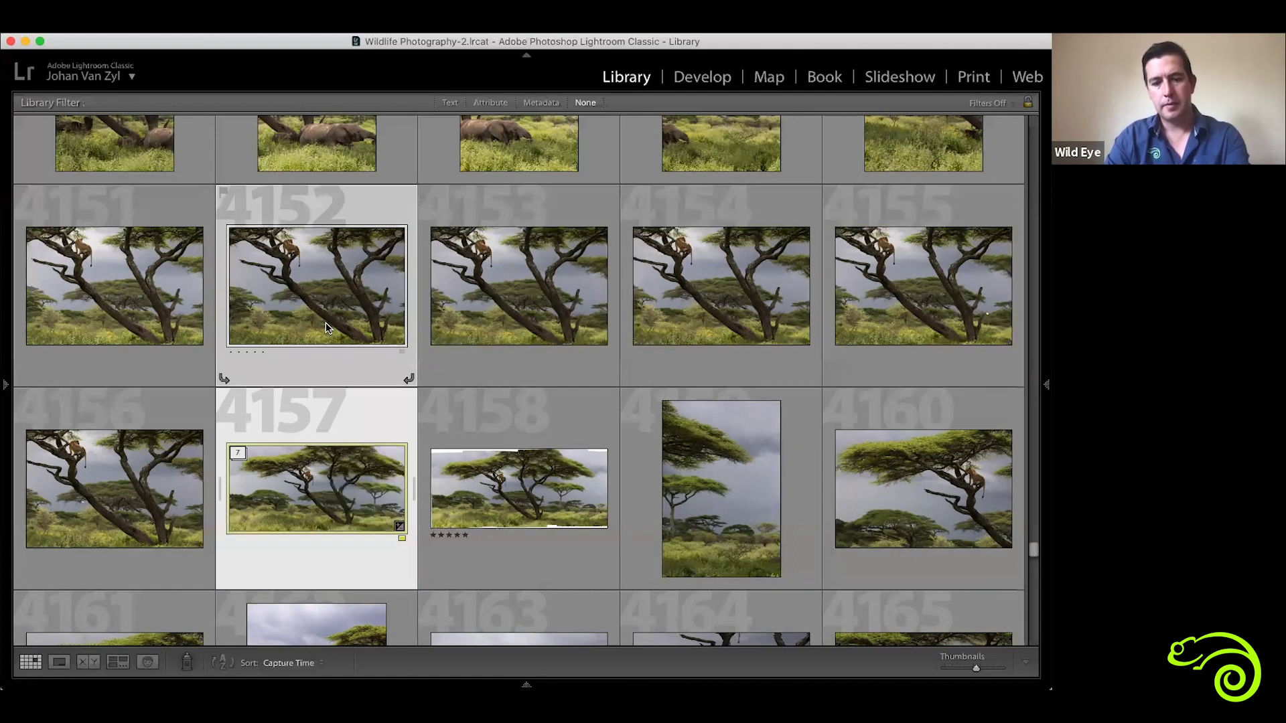
pyautogui.press('n')
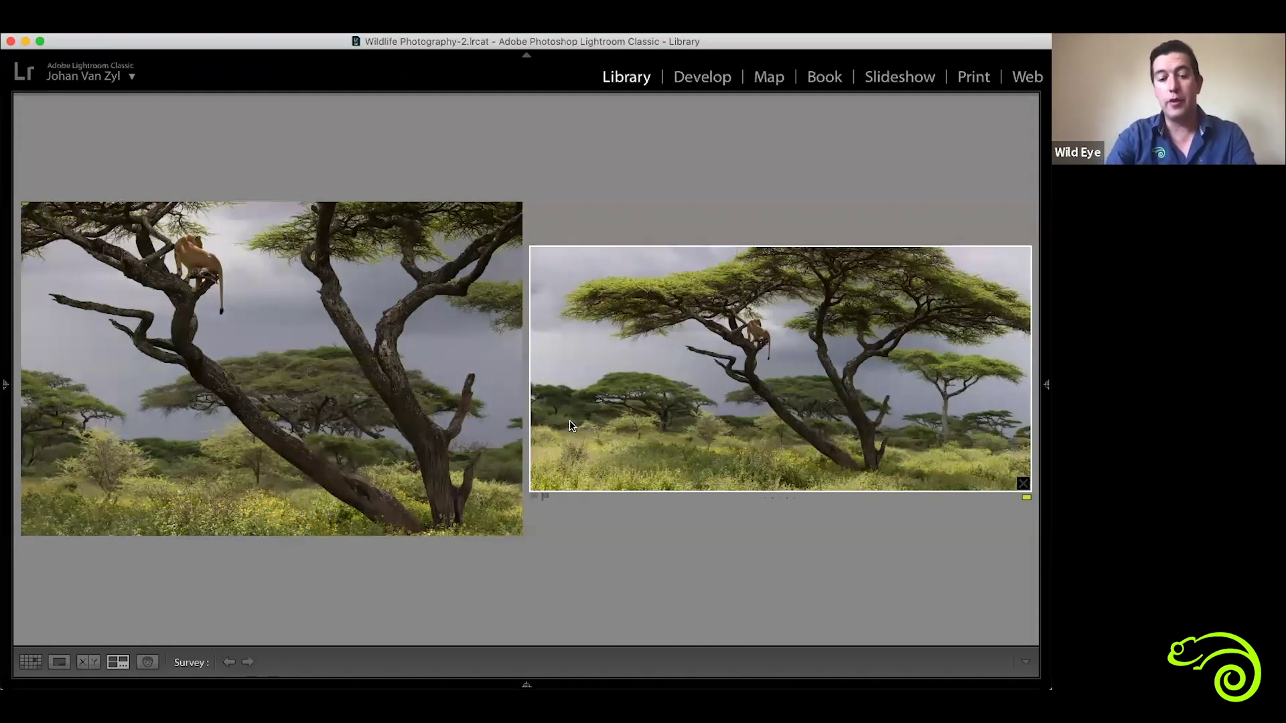
# Return to Grid view and scroll through the acacia-tree frames from 4161 onward.
pyautogui.press('g')
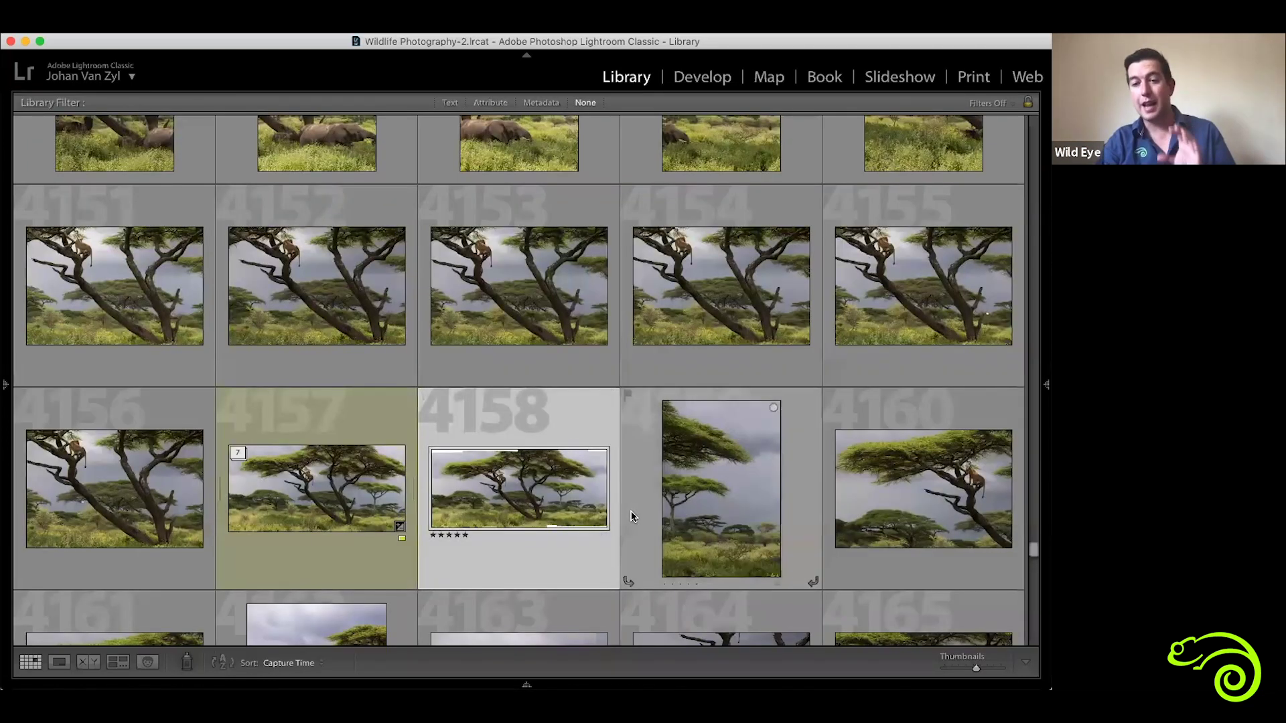
pyautogui.scroll(-3, 632, 516)
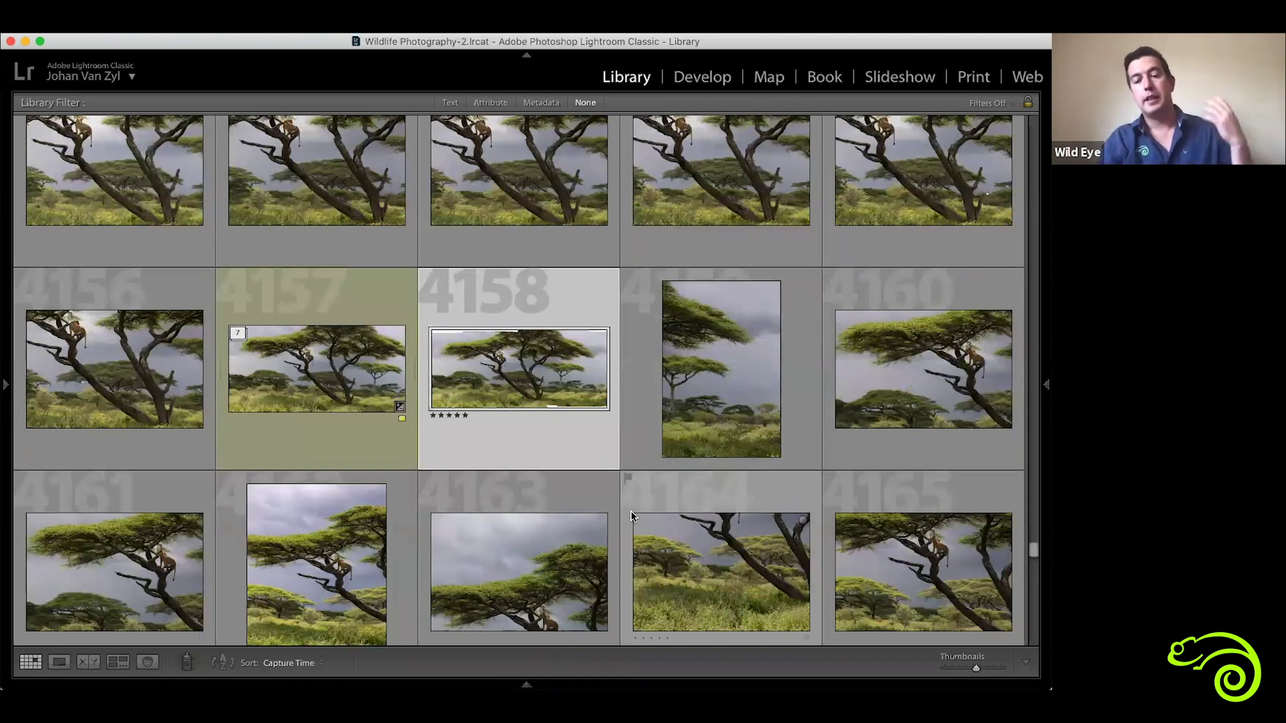
pyautogui.scroll(-5, 631, 516)
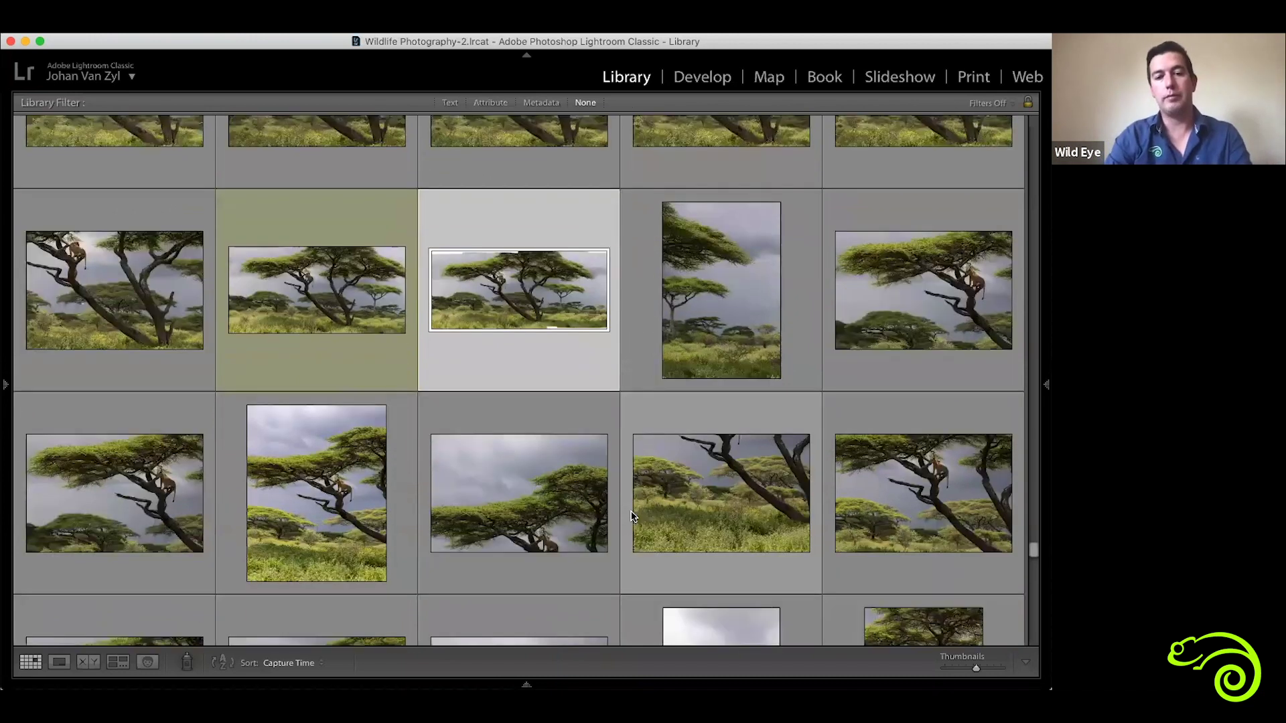
pyautogui.scroll(3, 544, 422)
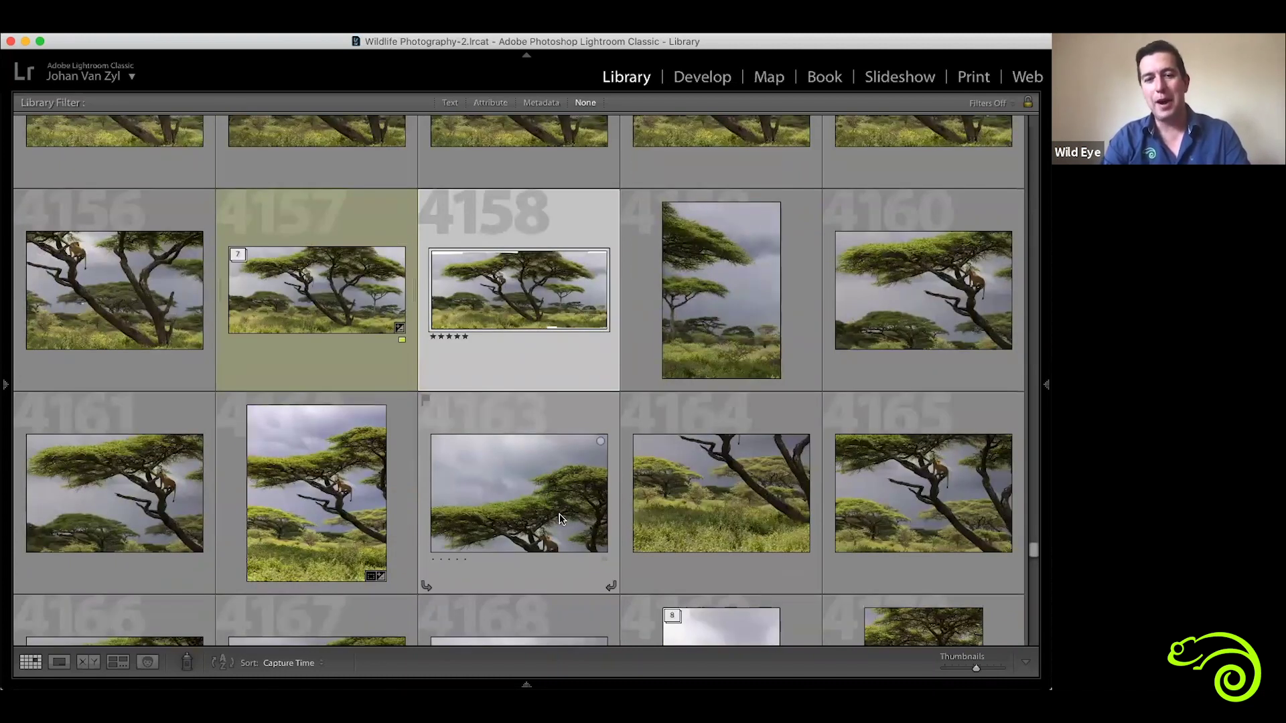
pyautogui.scroll(-4, 560, 518)
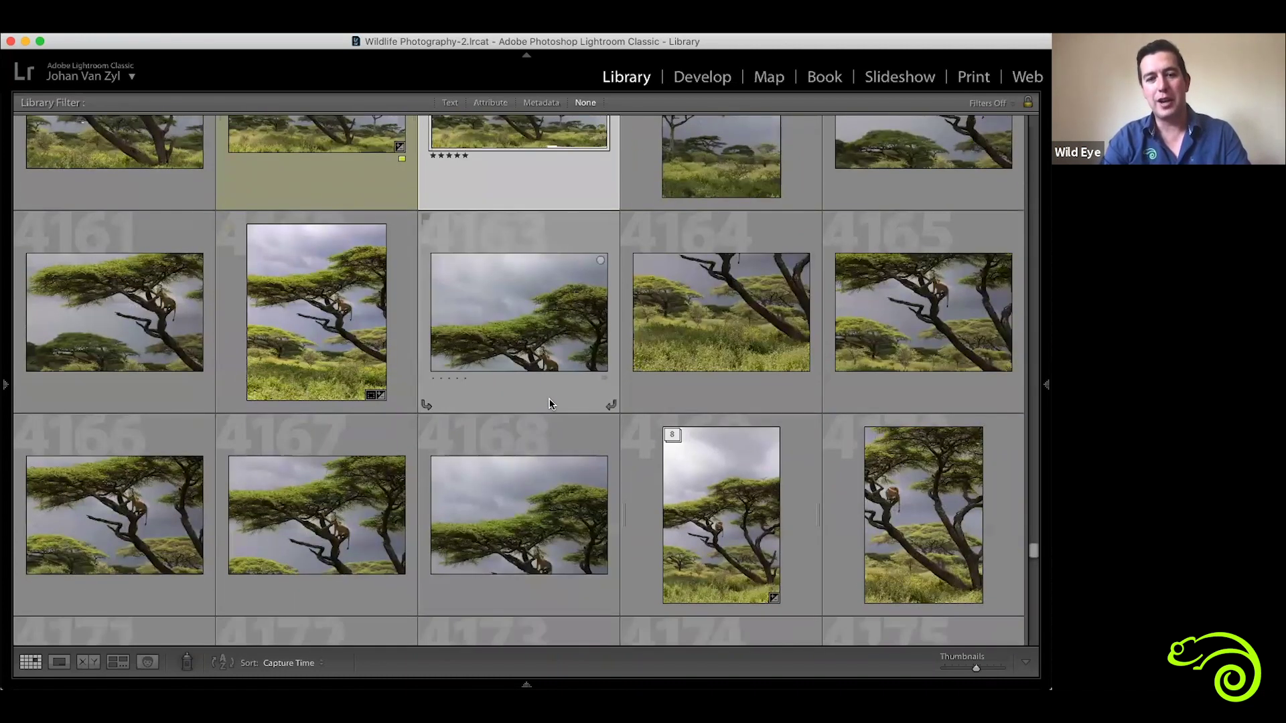
pyautogui.scroll(-3, 550, 404)
pyautogui.scroll(3, 550, 404)
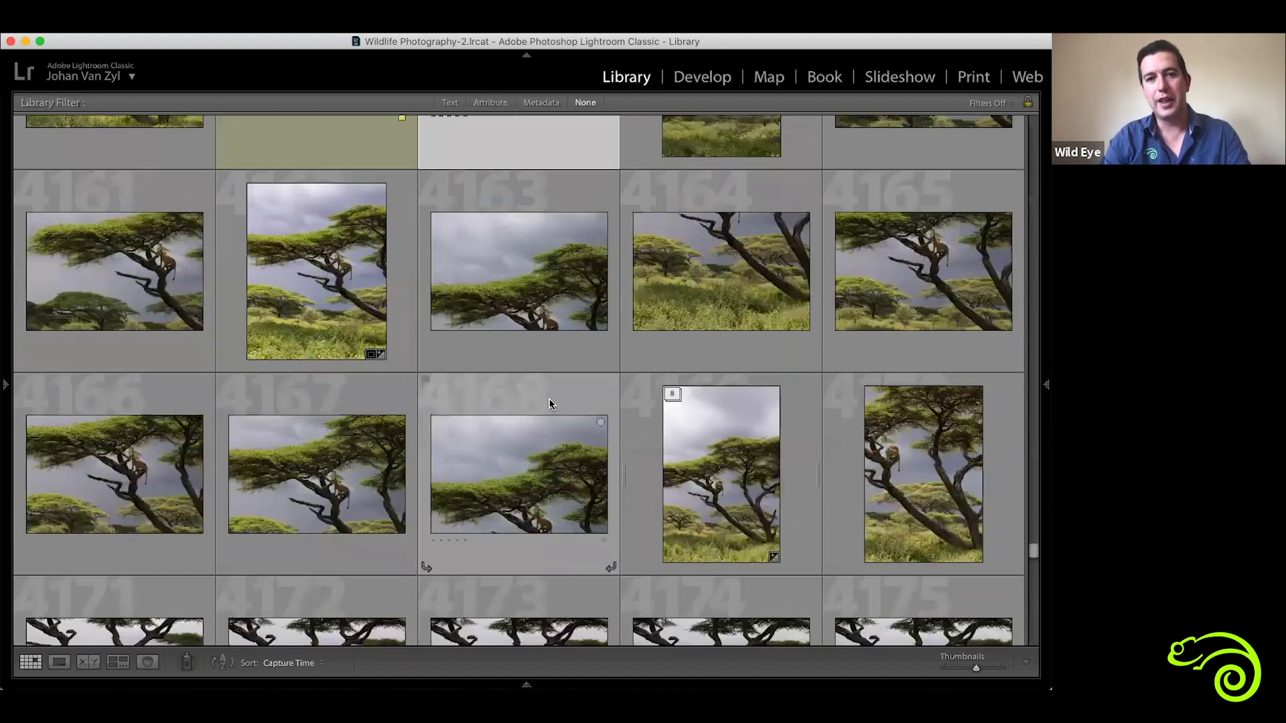
pyautogui.scroll(4, 513, 458)
pyautogui.doubleClick(520, 481)
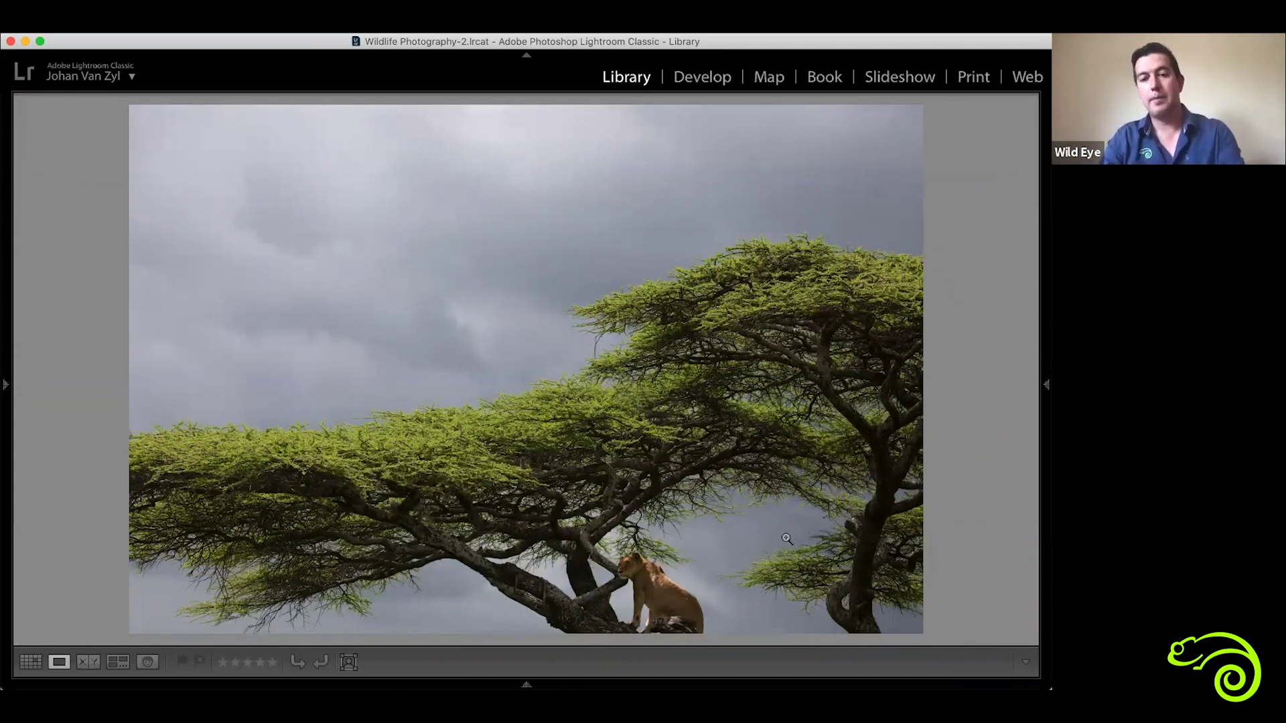
pyautogui.press('g')
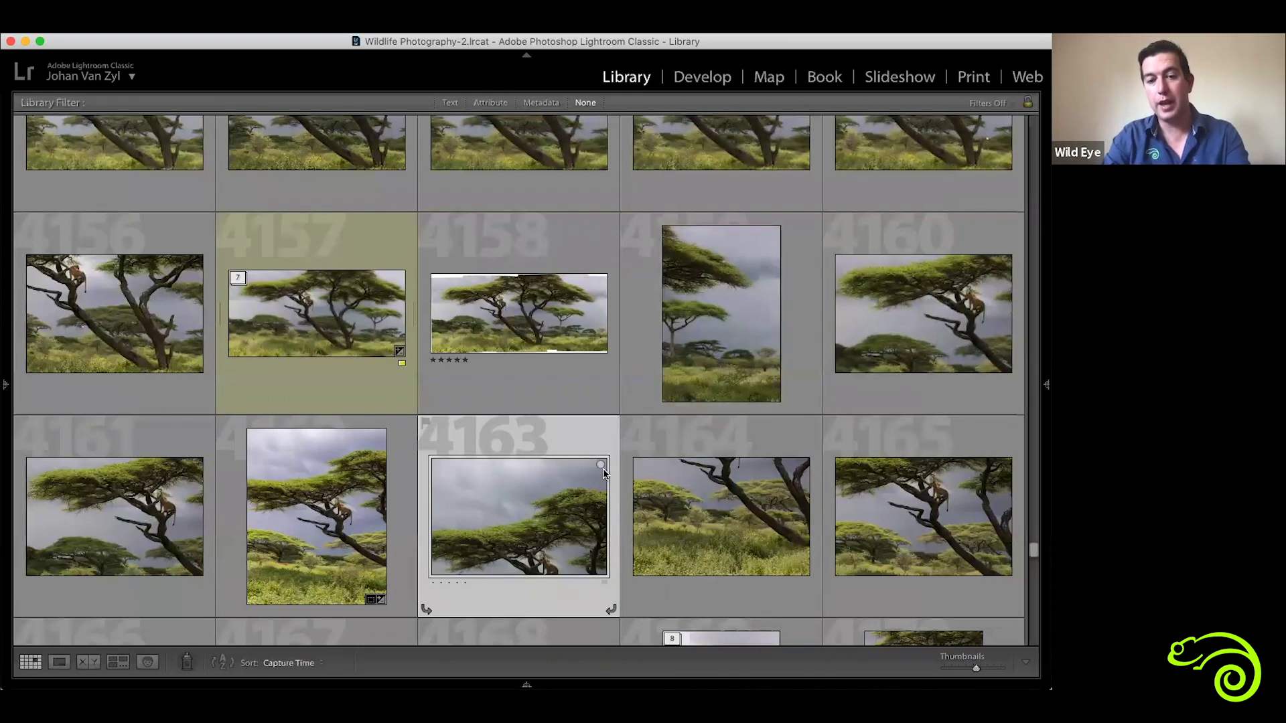
pyautogui.click(752, 536)
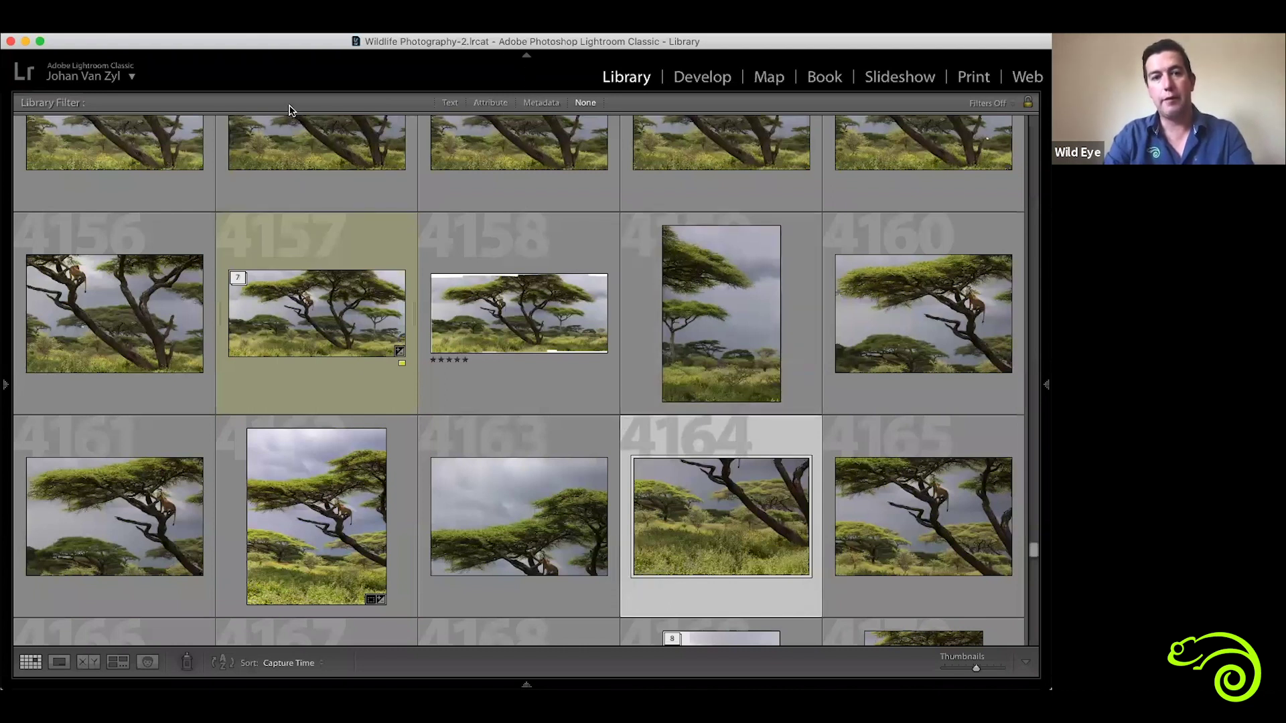
pyautogui.scroll(1, 515, 203)
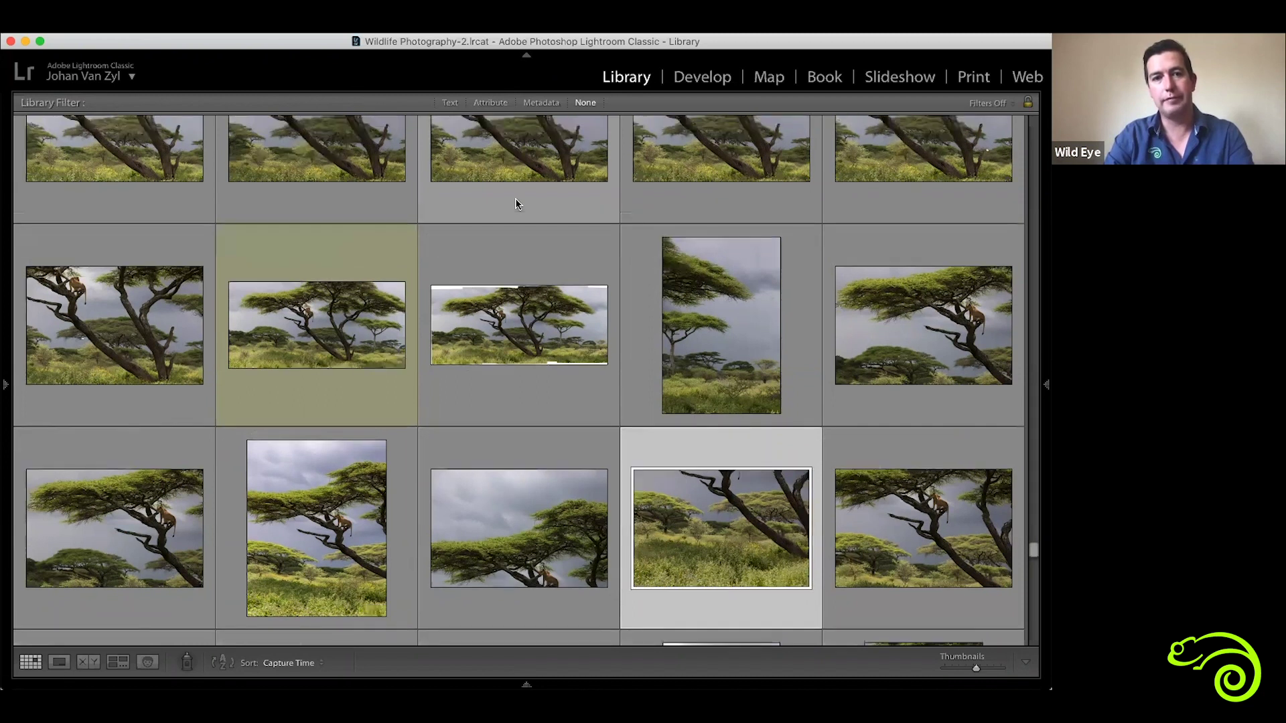
pyautogui.scroll(3, 516, 204)
pyautogui.scroll(6, 516, 204)
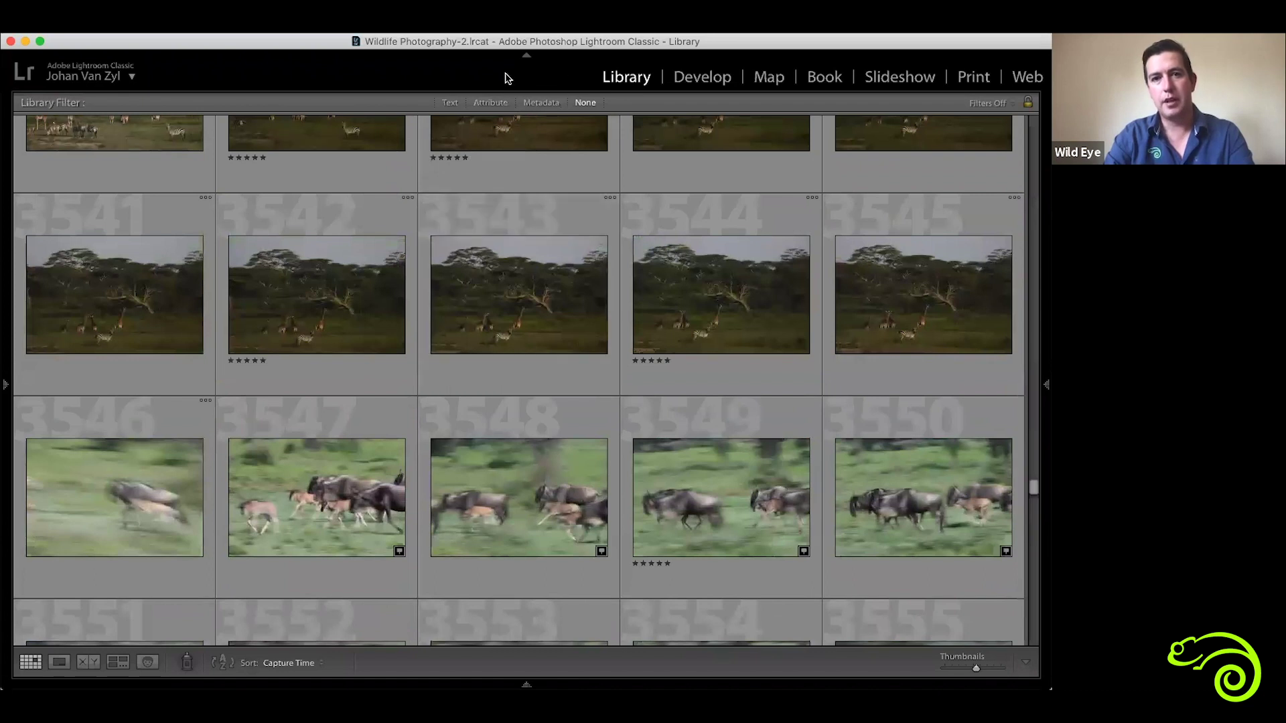
pyautogui.click(490, 103)
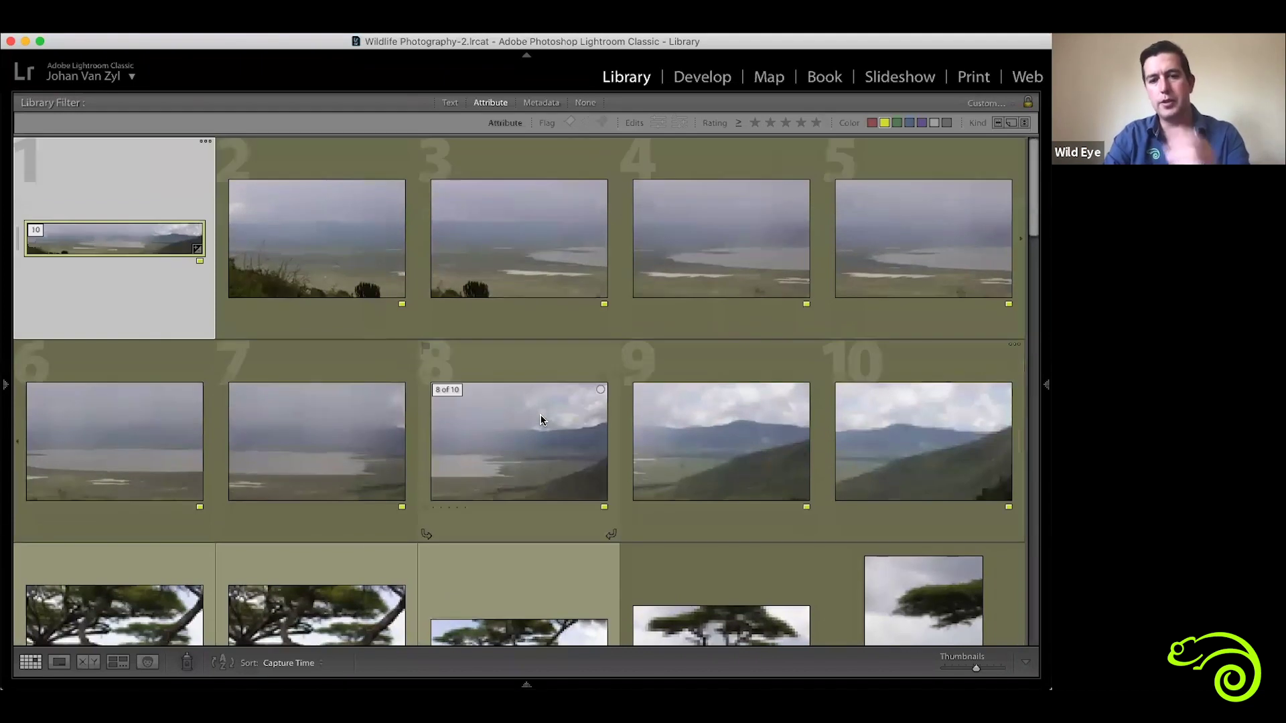
pyautogui.scroll(-5, 542, 420)
pyautogui.scroll(-8, 542, 420)
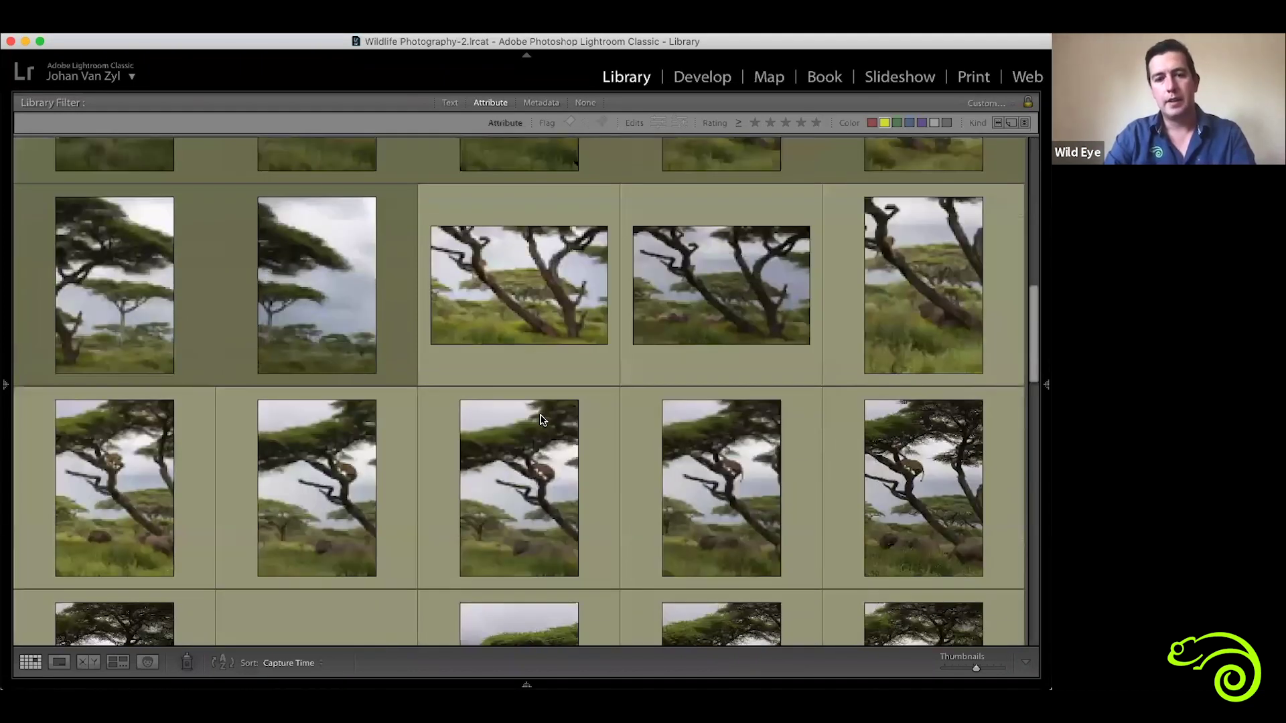
pyautogui.scroll(-2, 476, 449)
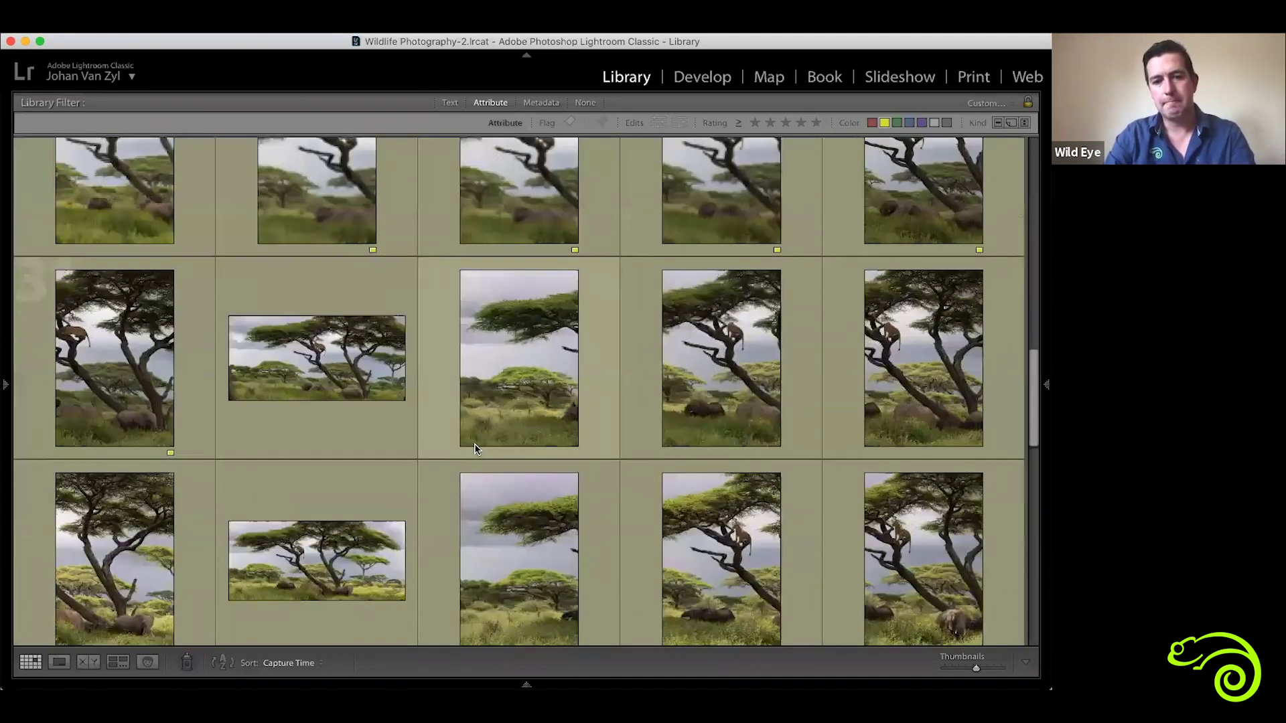
pyautogui.scroll(-5, 475, 448)
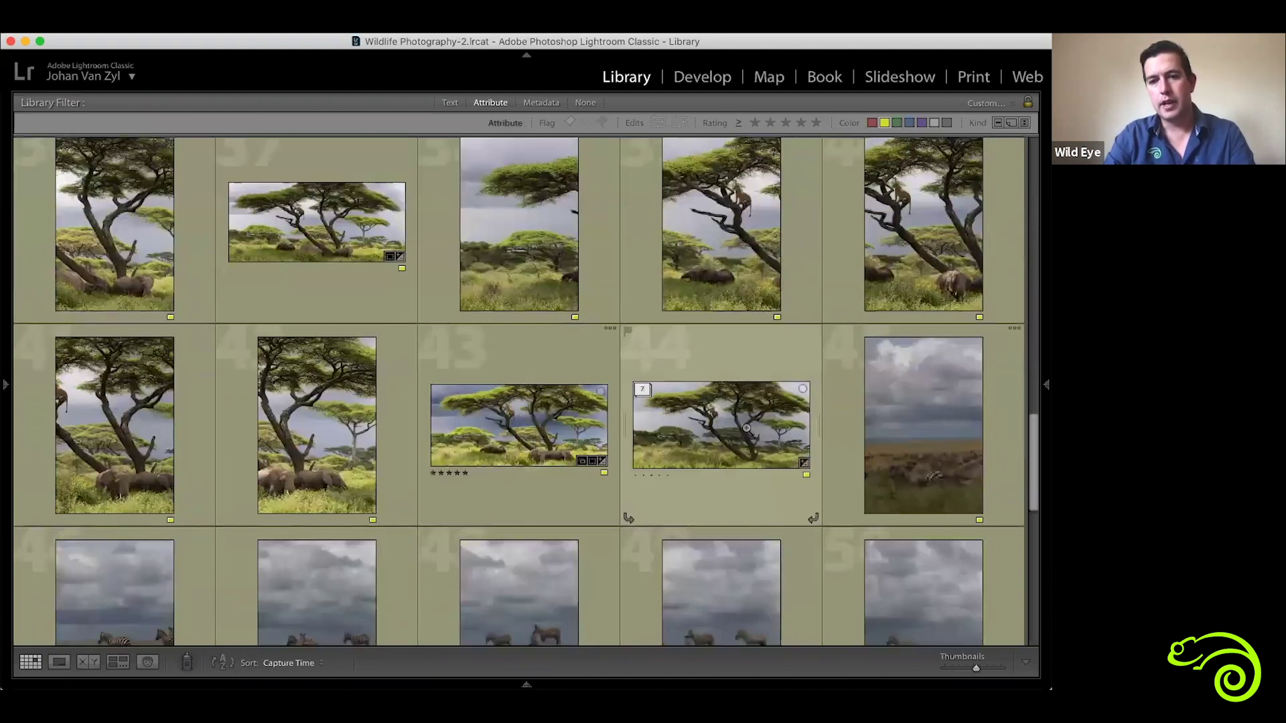
pyautogui.doubleClick(747, 428)
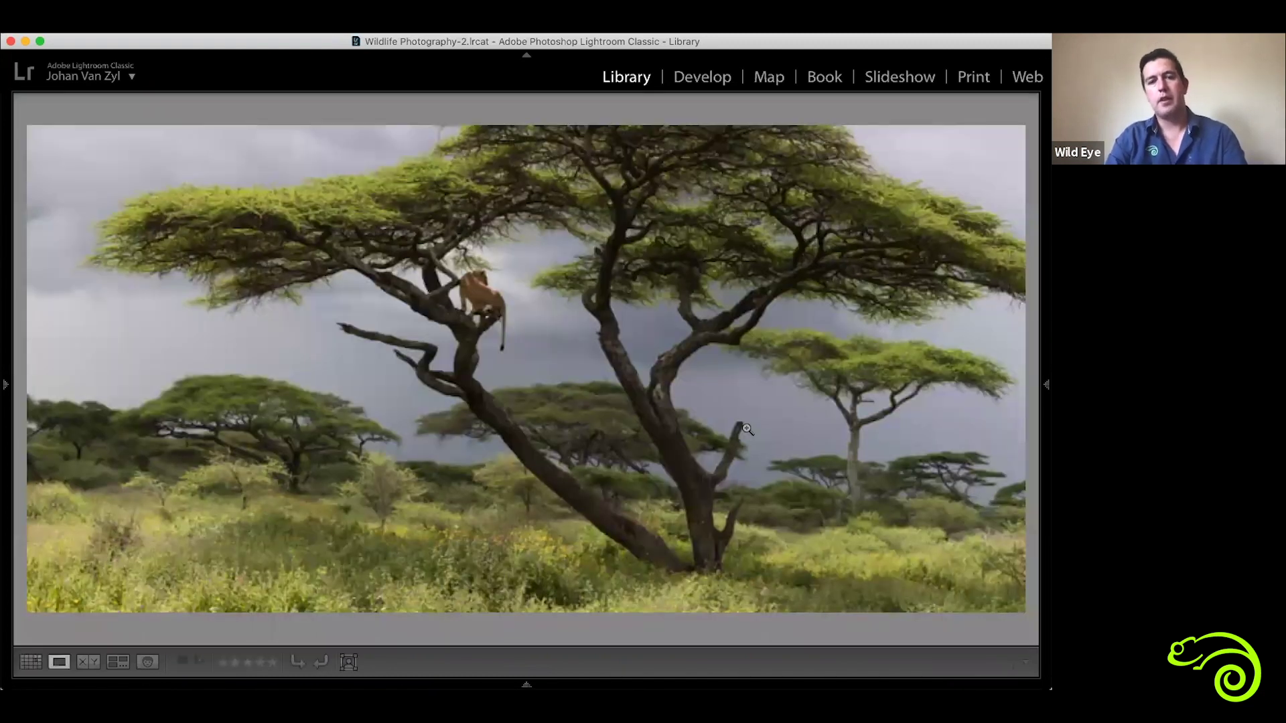
pyautogui.doubleClick(804, 493)
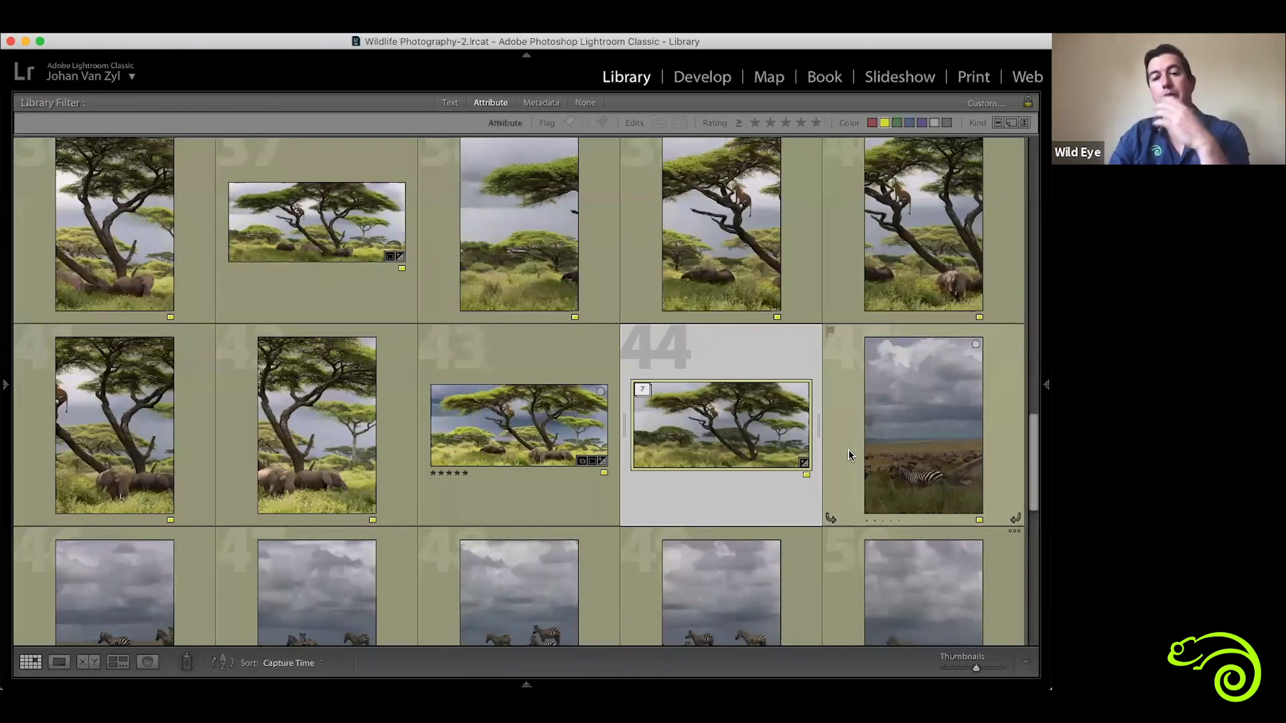
pyautogui.scroll(-3, 848, 455)
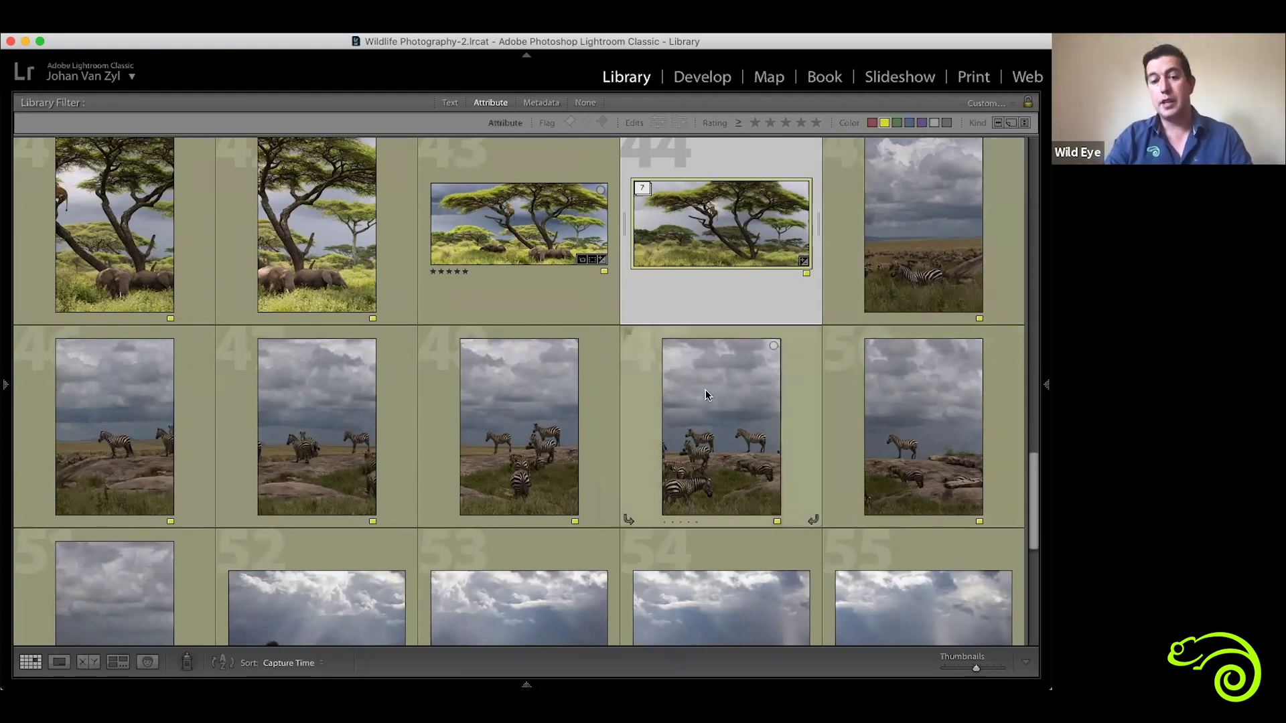
pyautogui.click(901, 263)
pyautogui.press('j')
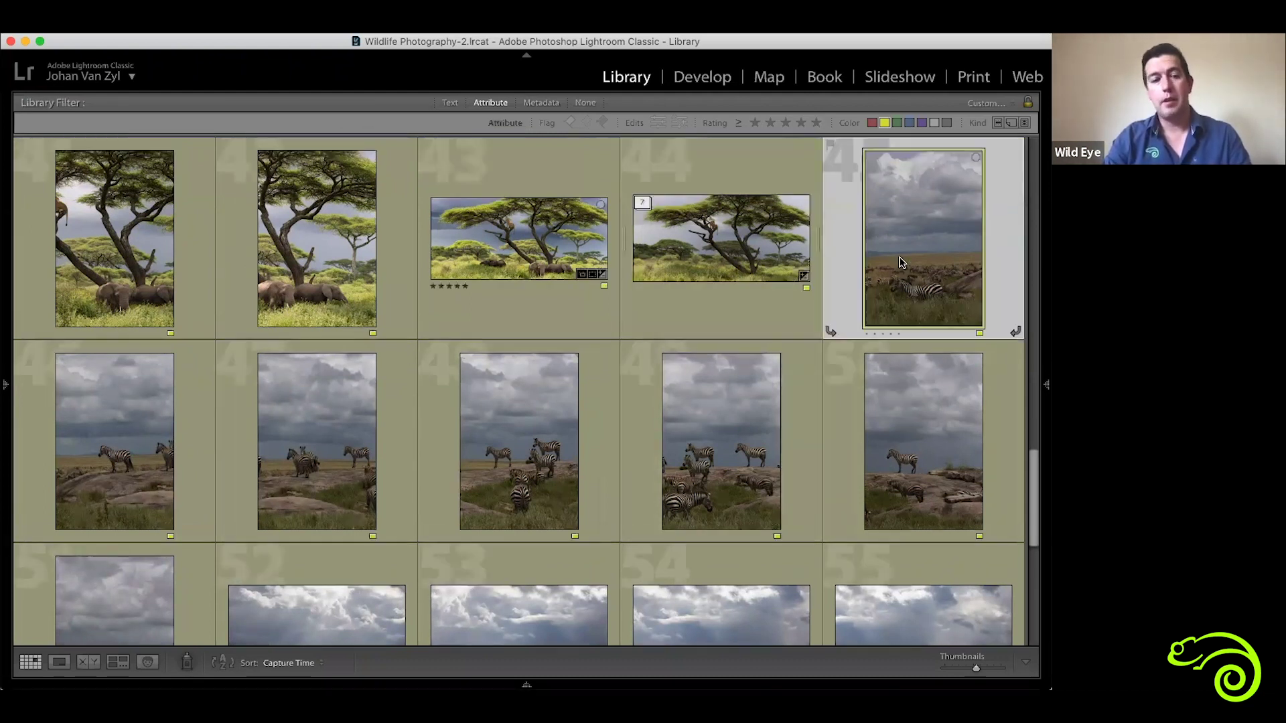
pyautogui.doubleClick(901, 263)
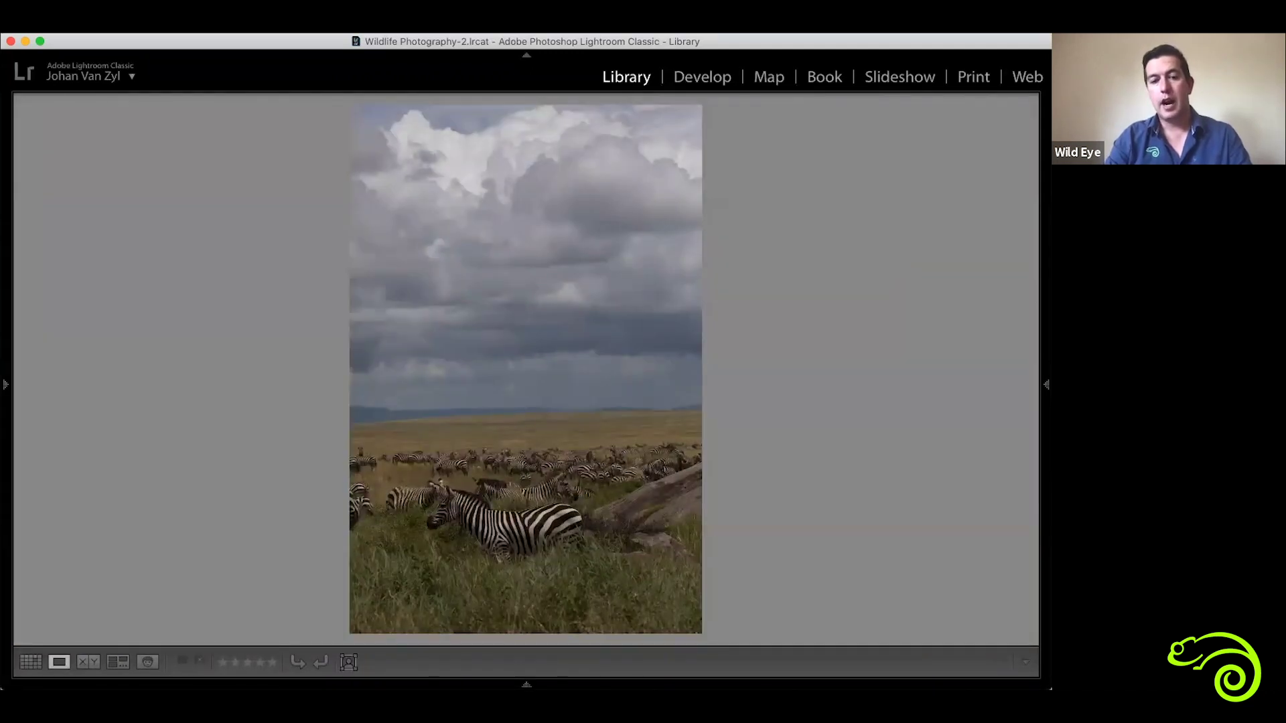
pyautogui.press('Right')
pyautogui.press('Left')
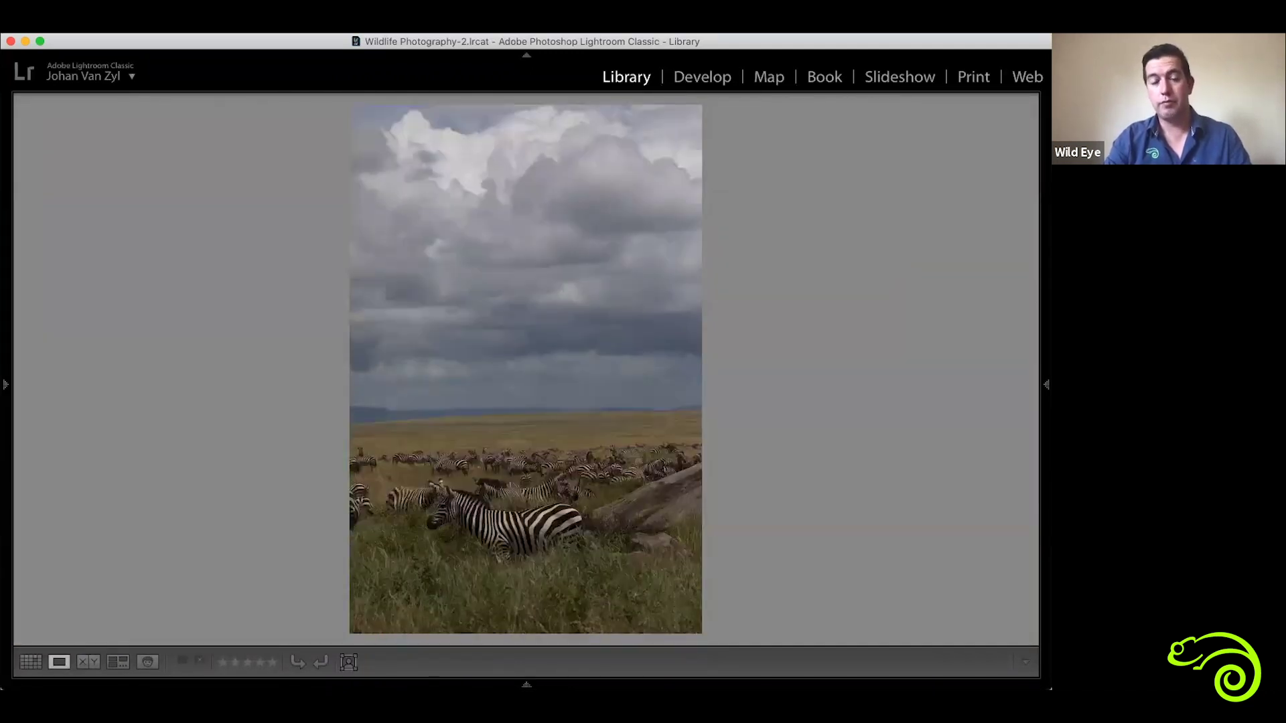
pyautogui.press('Right')
pyautogui.press('Right')
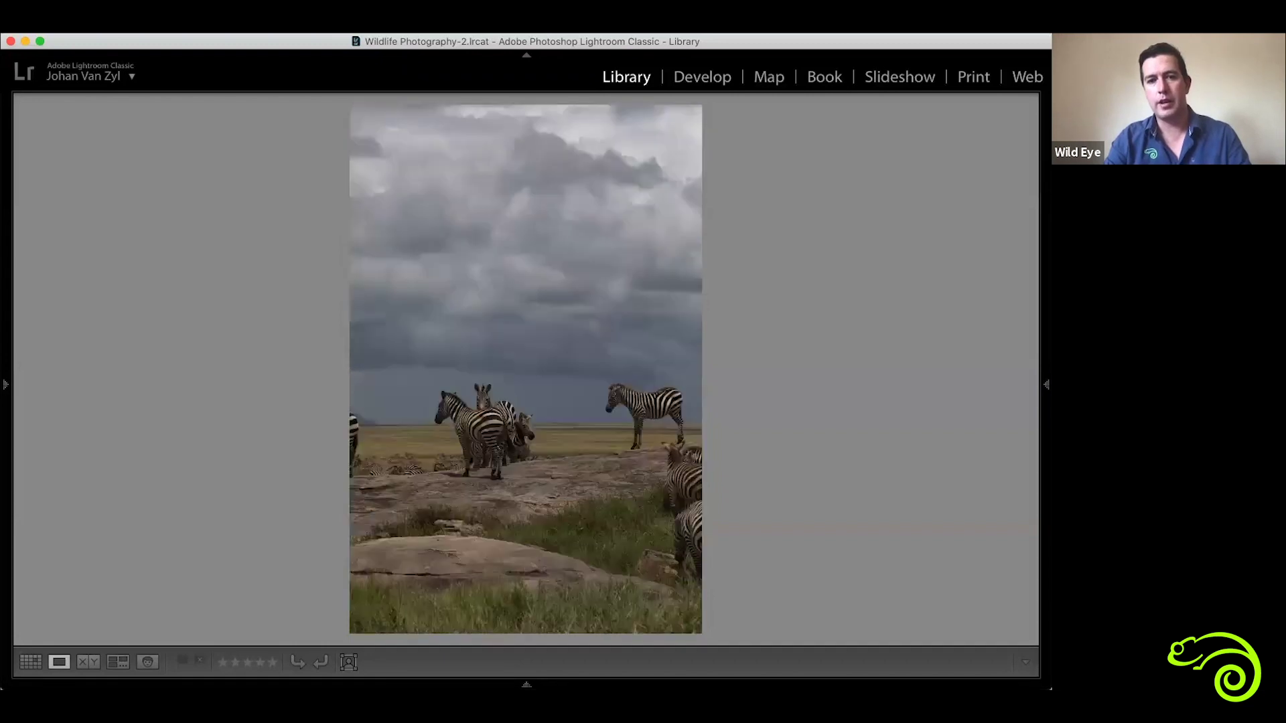
pyautogui.press('Right')
pyautogui.press('Right')
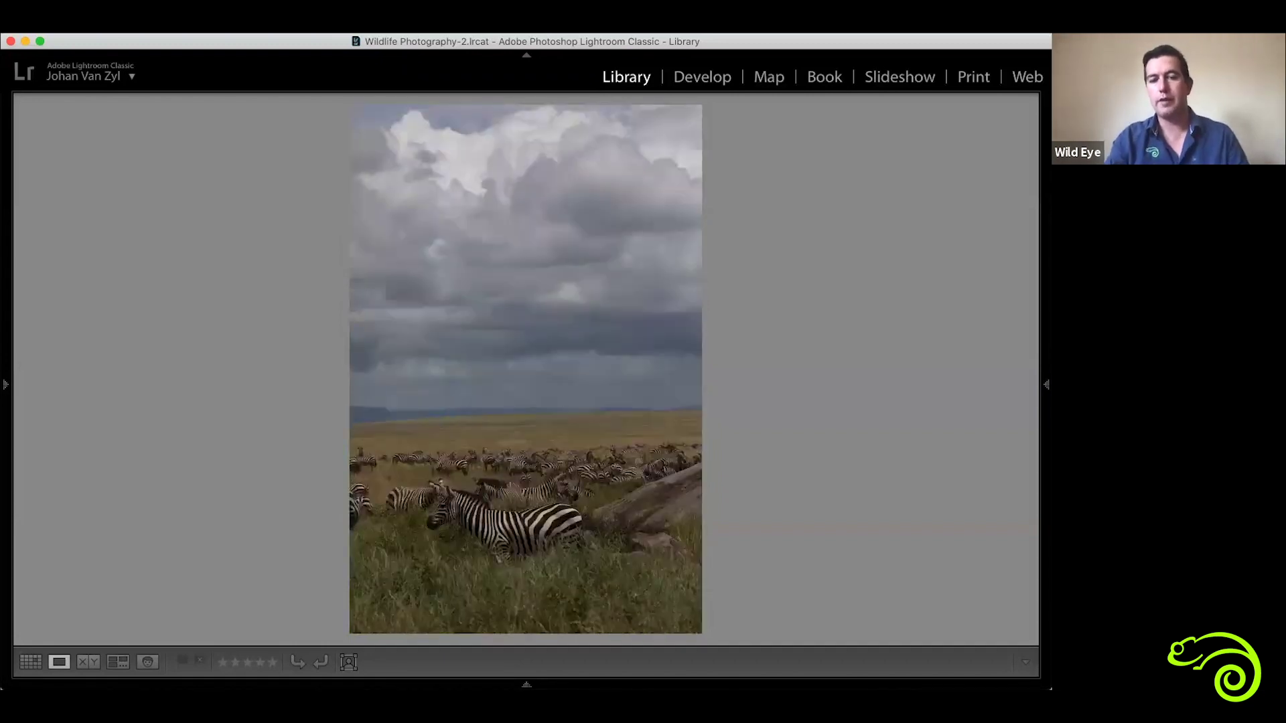
pyautogui.press('Left')
pyautogui.press('Left')
pyautogui.press('Left')
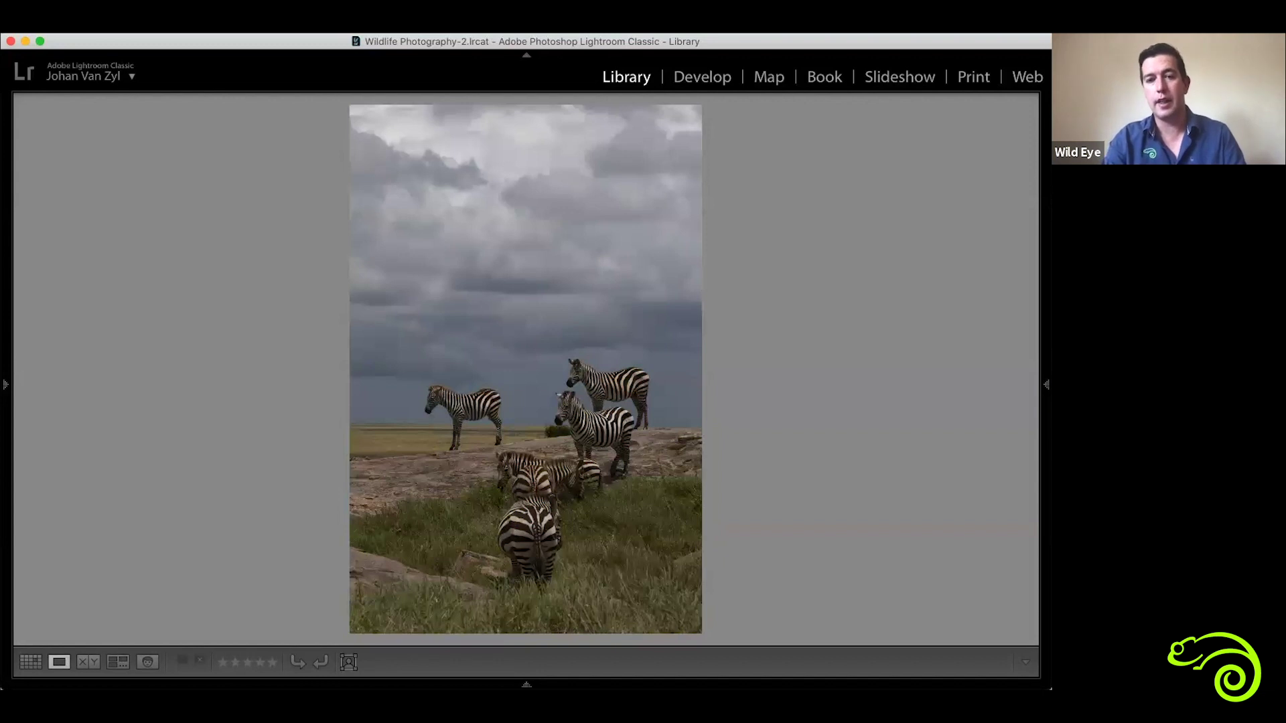
pyautogui.press('Right')
pyautogui.press('Right')
pyautogui.press('Right')
pyautogui.press('Right')
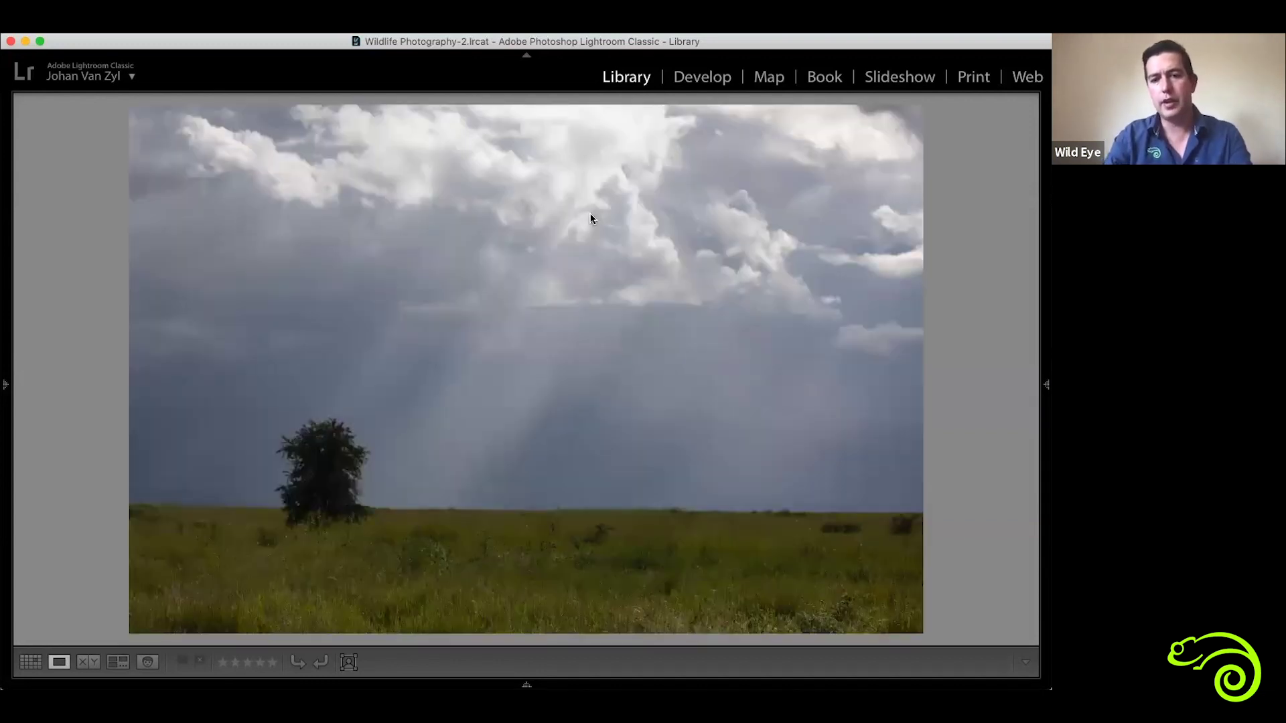
pyautogui.press('g')
# Select zebra frames 45 through 51 as one range.
pyautogui.scroll(5, 770, 418)
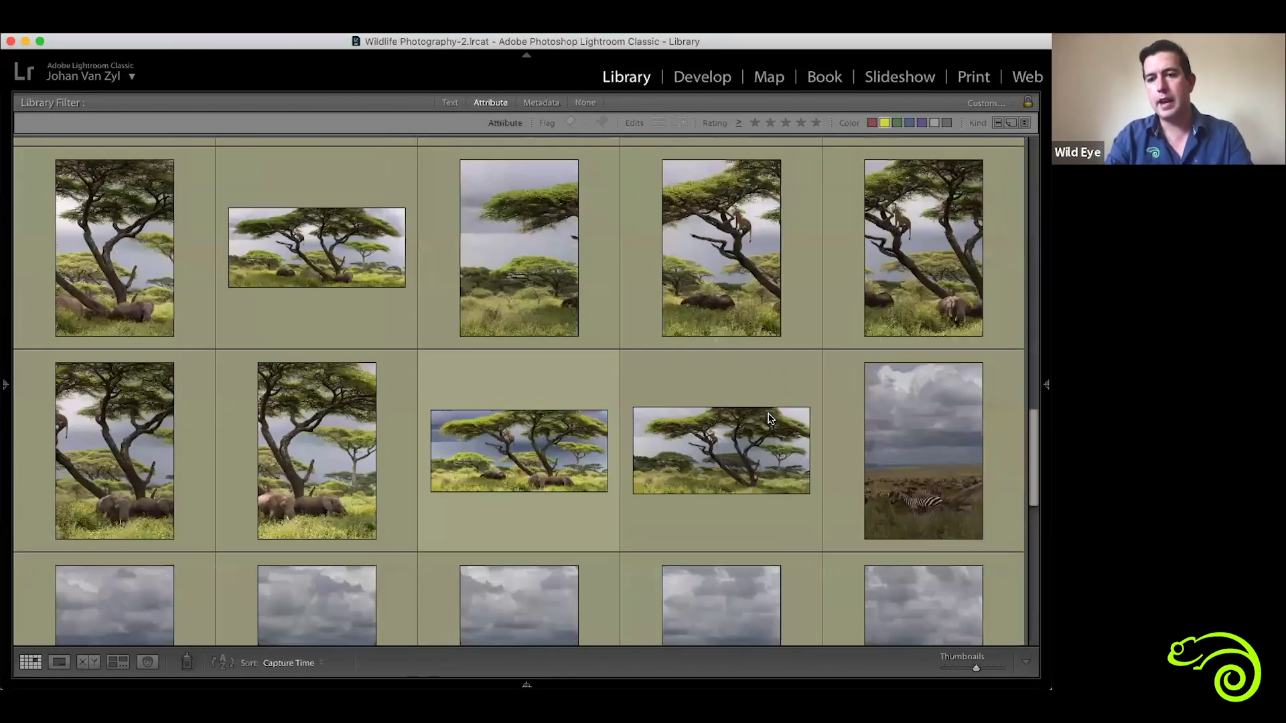
pyautogui.click(895, 460)
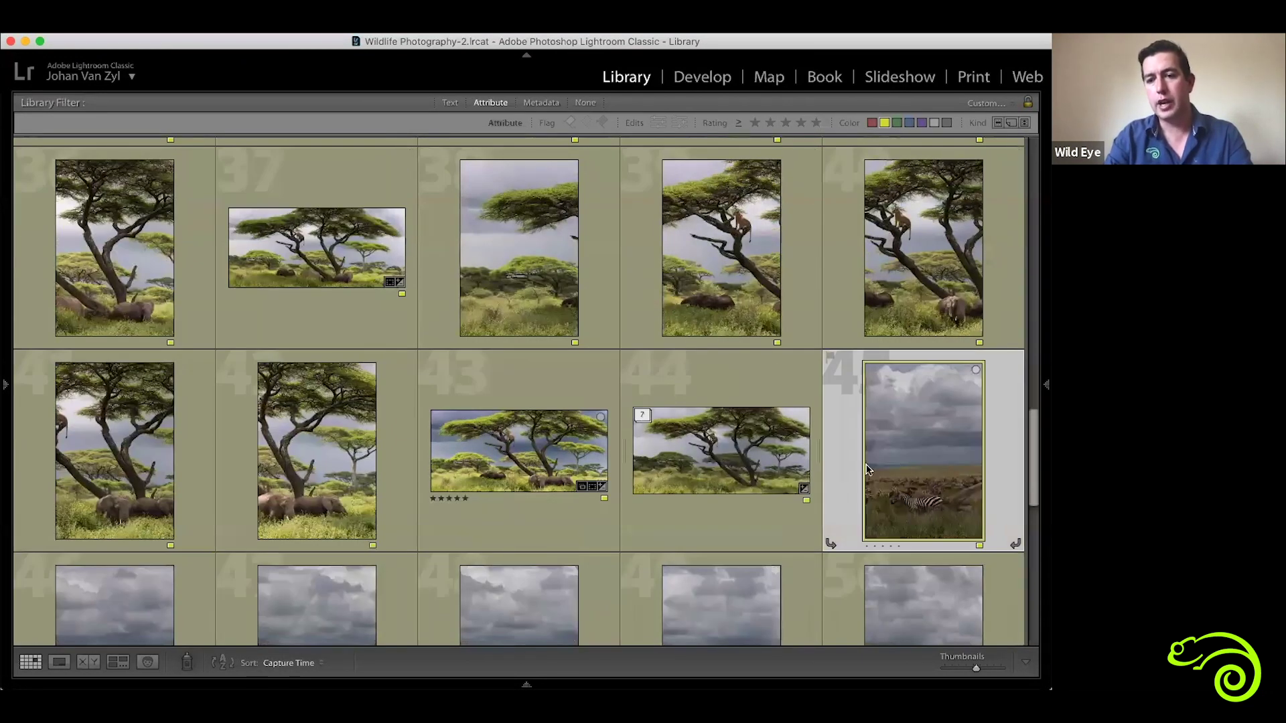
pyautogui.scroll(-3, 883, 462)
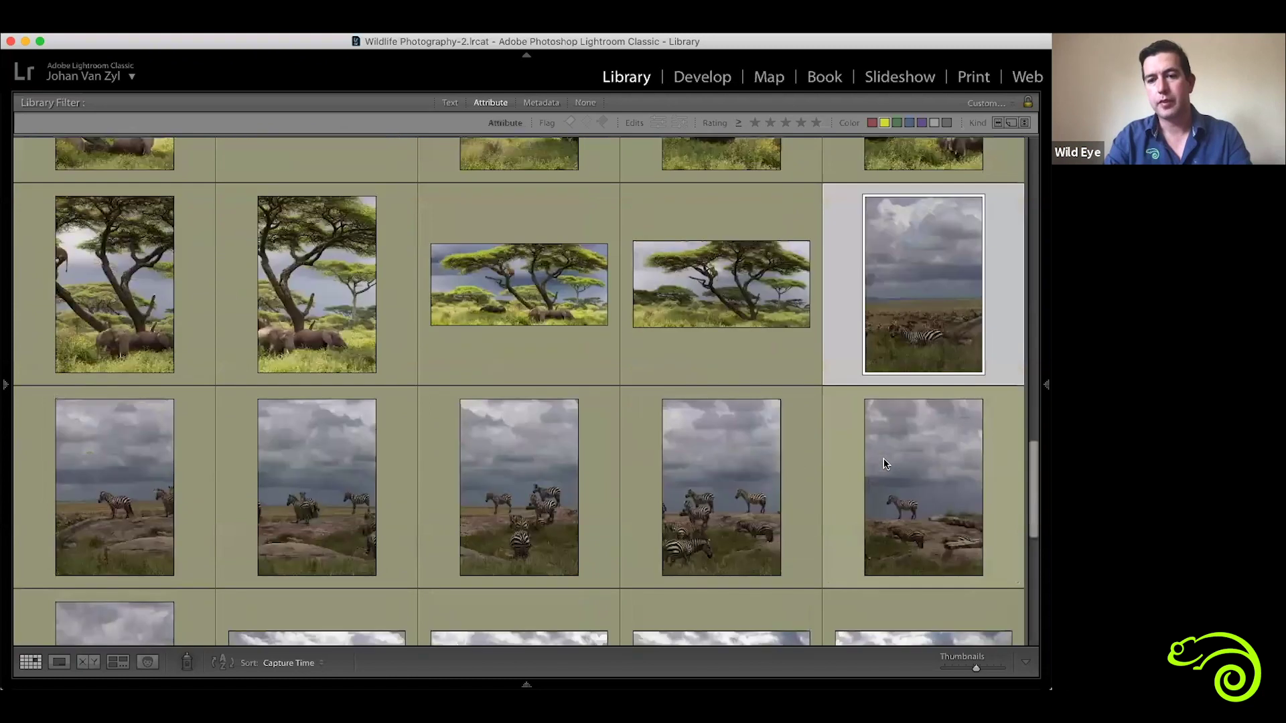
pyautogui.scroll(-2, 375, 507)
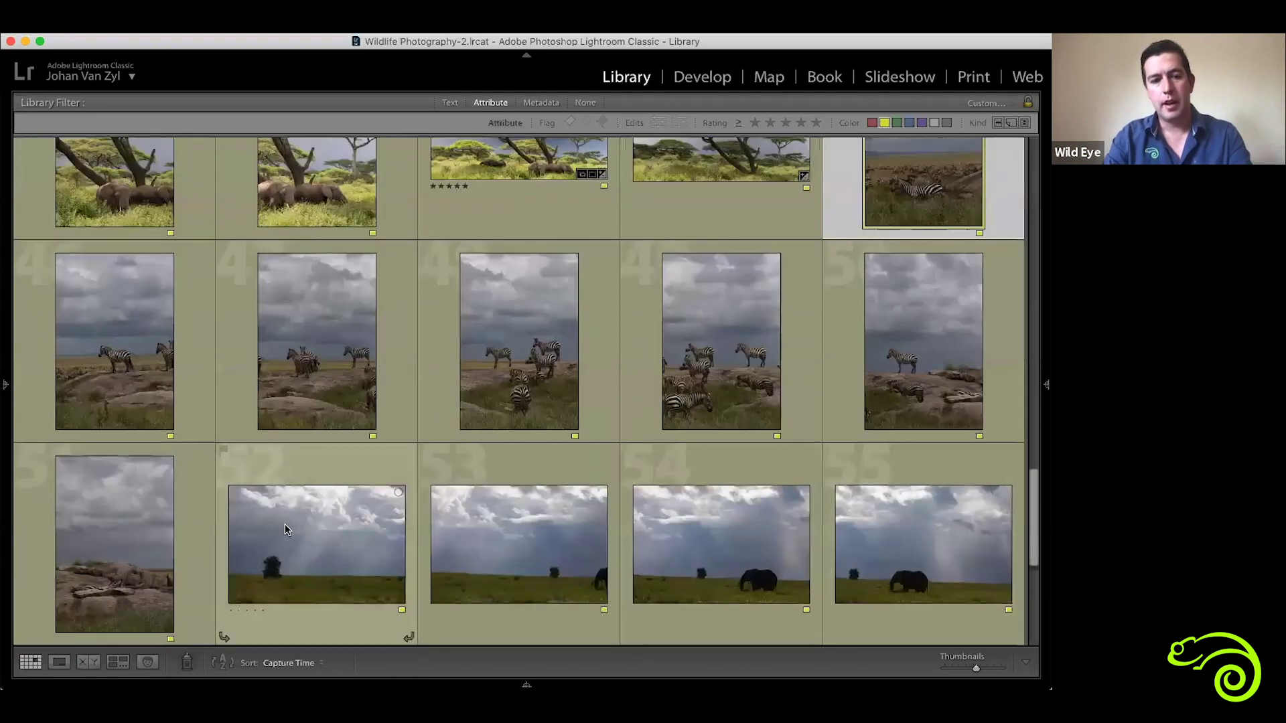
pyautogui.keyDown('shift'); pyautogui.click(138, 484); pyautogui.keyUp('shift')
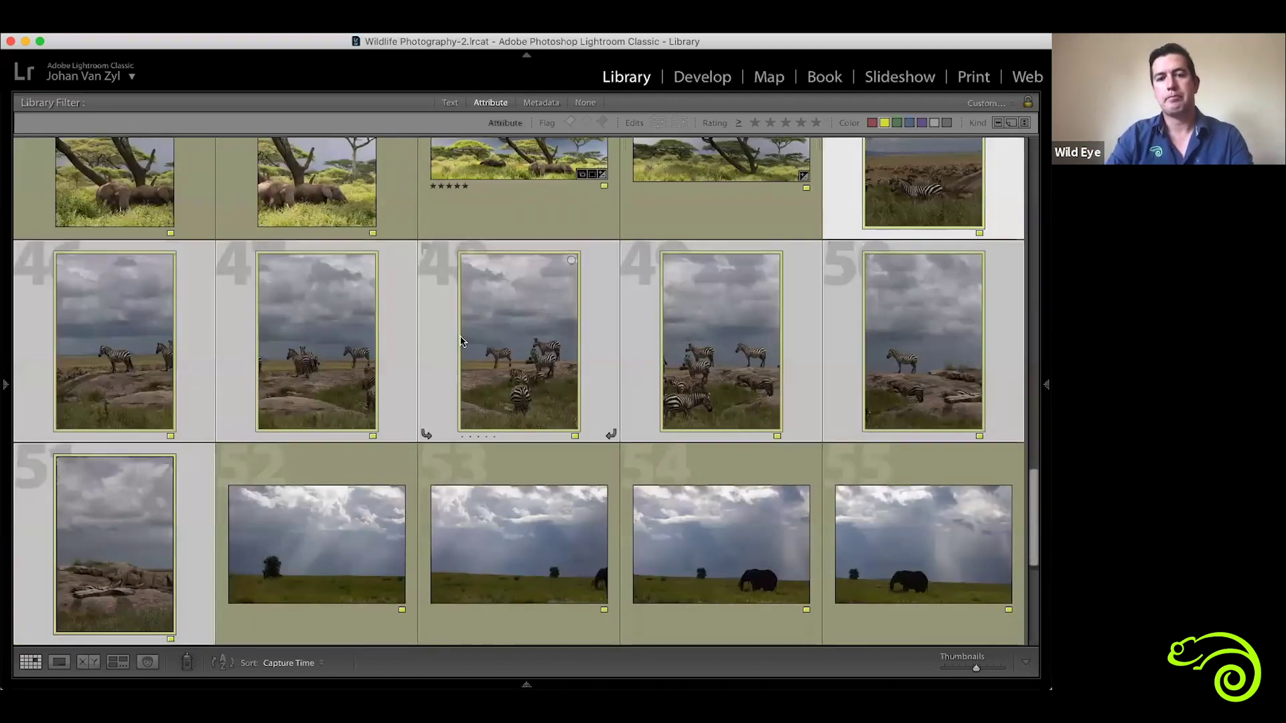
# Start a Photo Merge > Panorama of the seven selected zebra frames.
pyautogui.rightClick(506, 333)
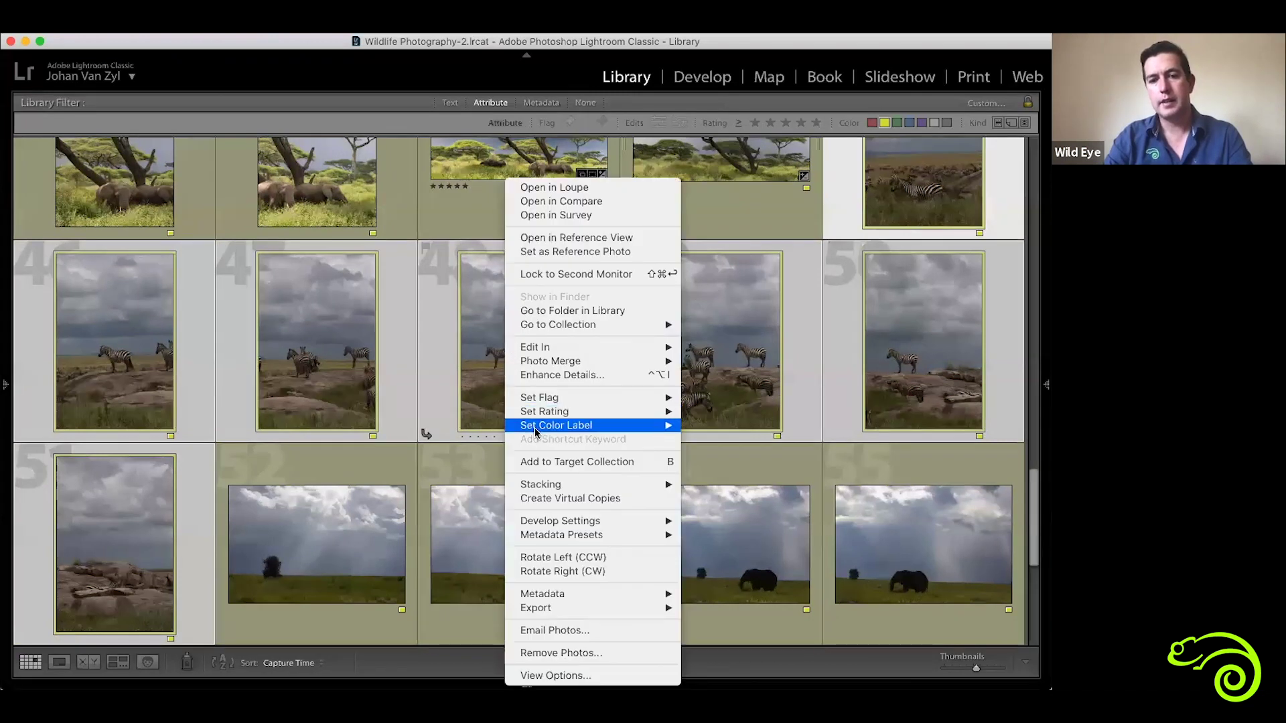
pyautogui.moveTo(587, 359)
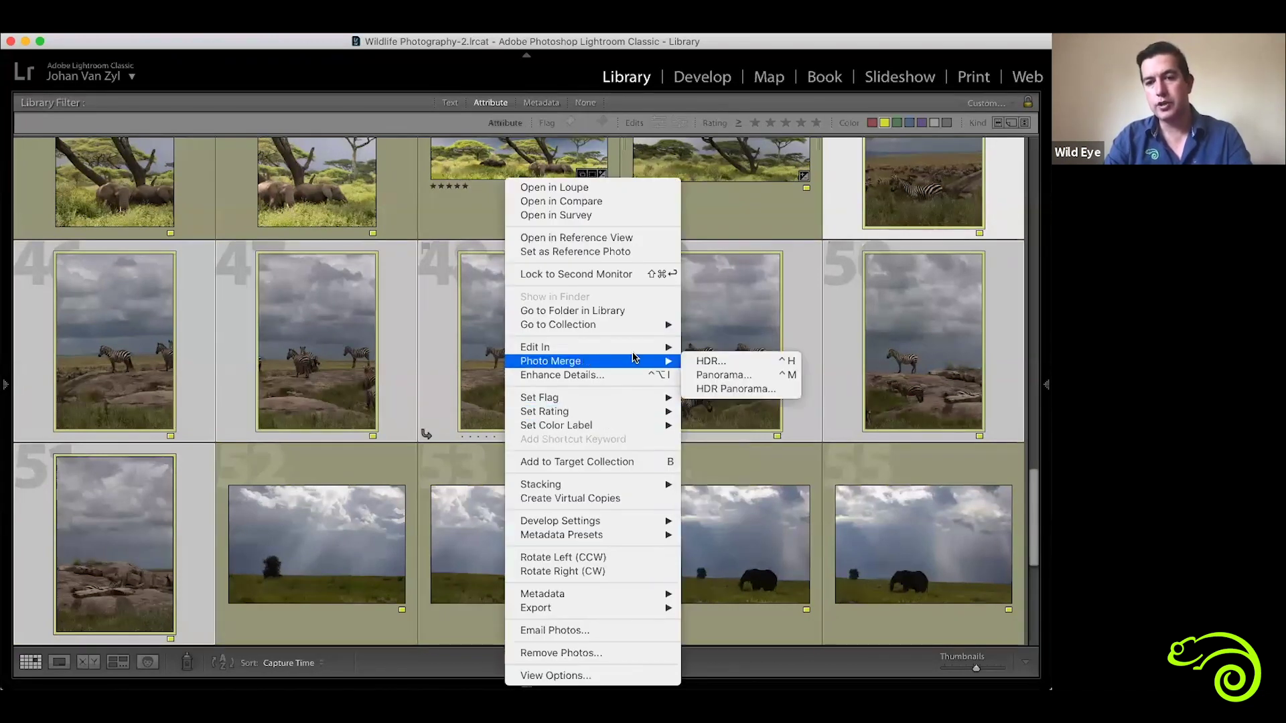
pyautogui.click(711, 379)
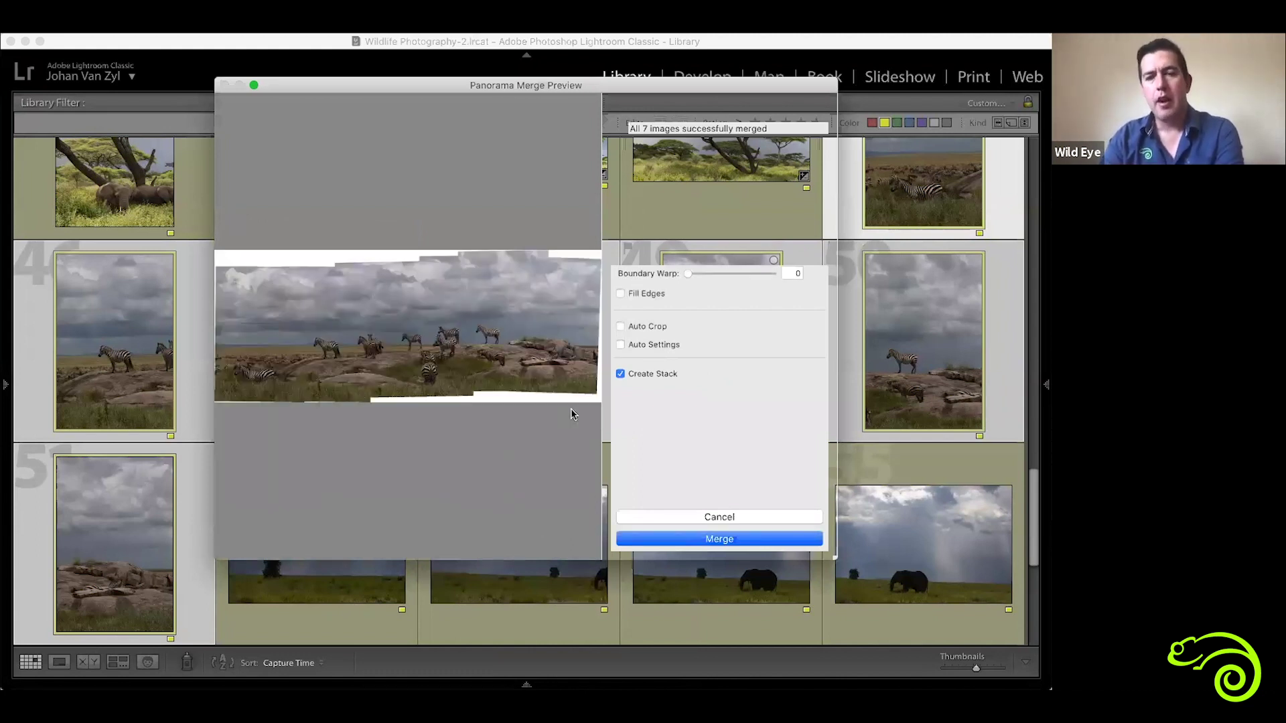
# Keep Cylindrical projection, set Boundary Warp to 100, and merge the zebra panorama.
pyautogui.click(721, 192)
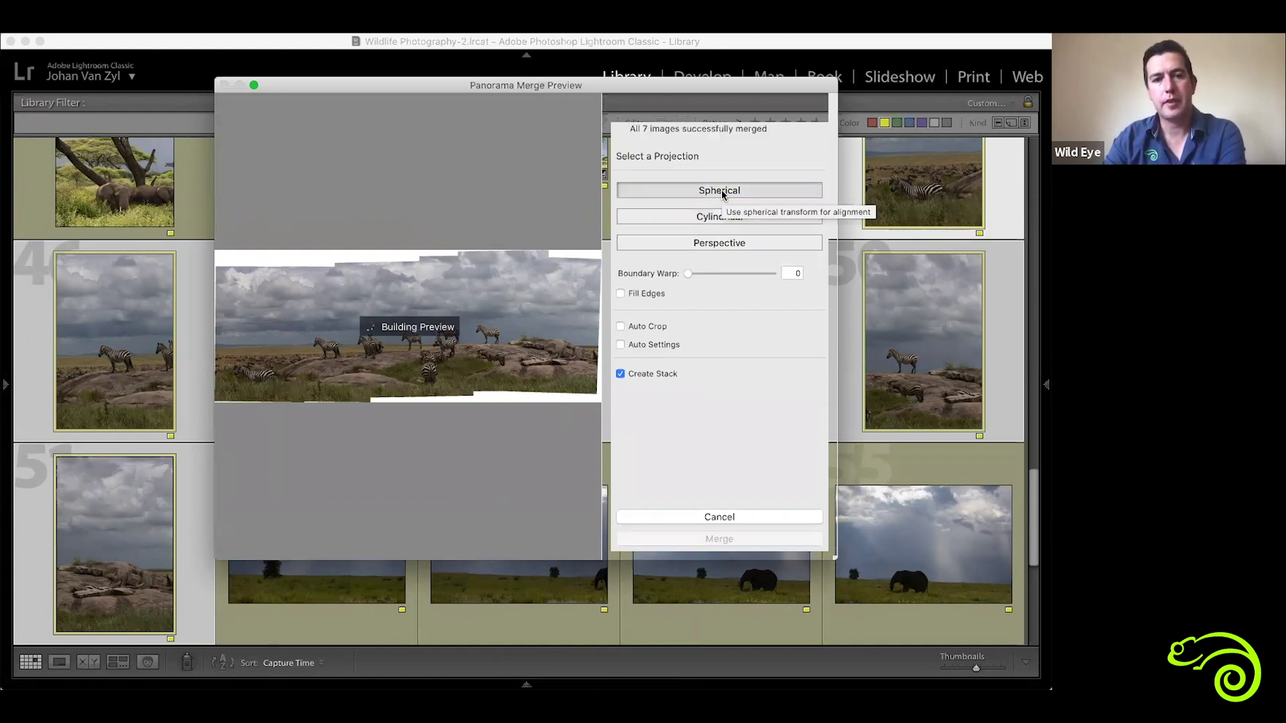
pyautogui.click(697, 217)
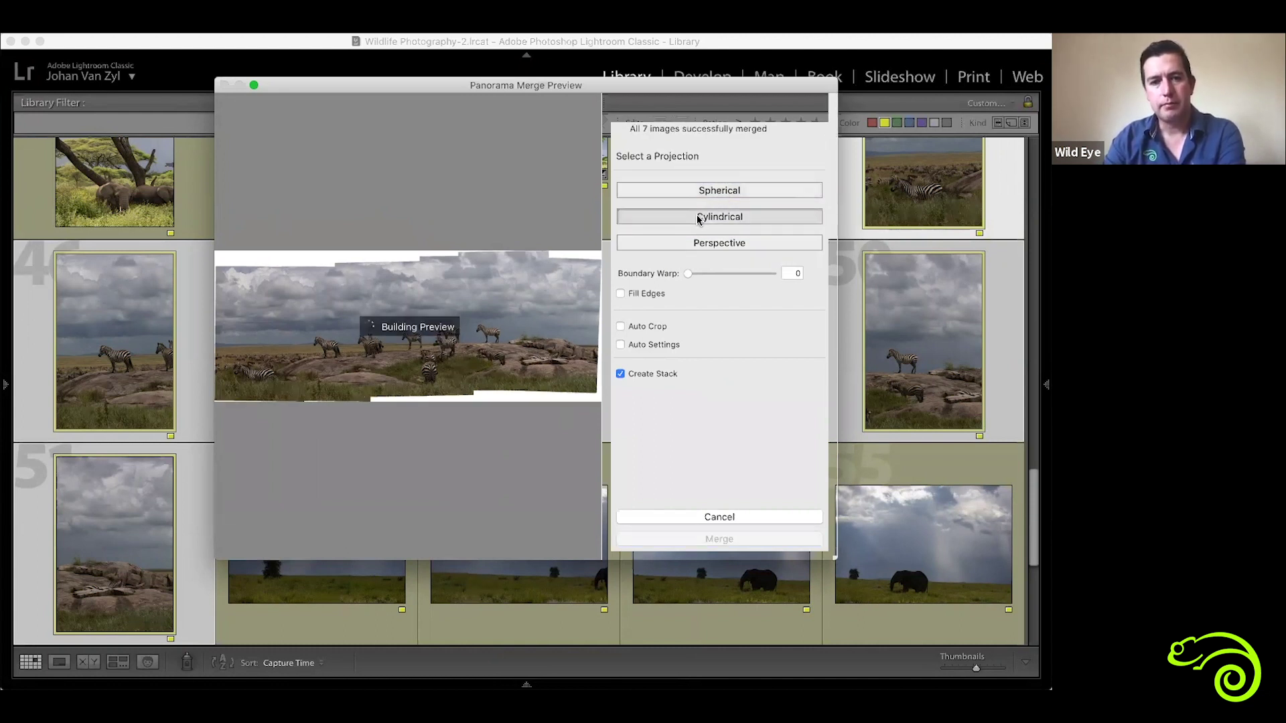
pyautogui.click(683, 242)
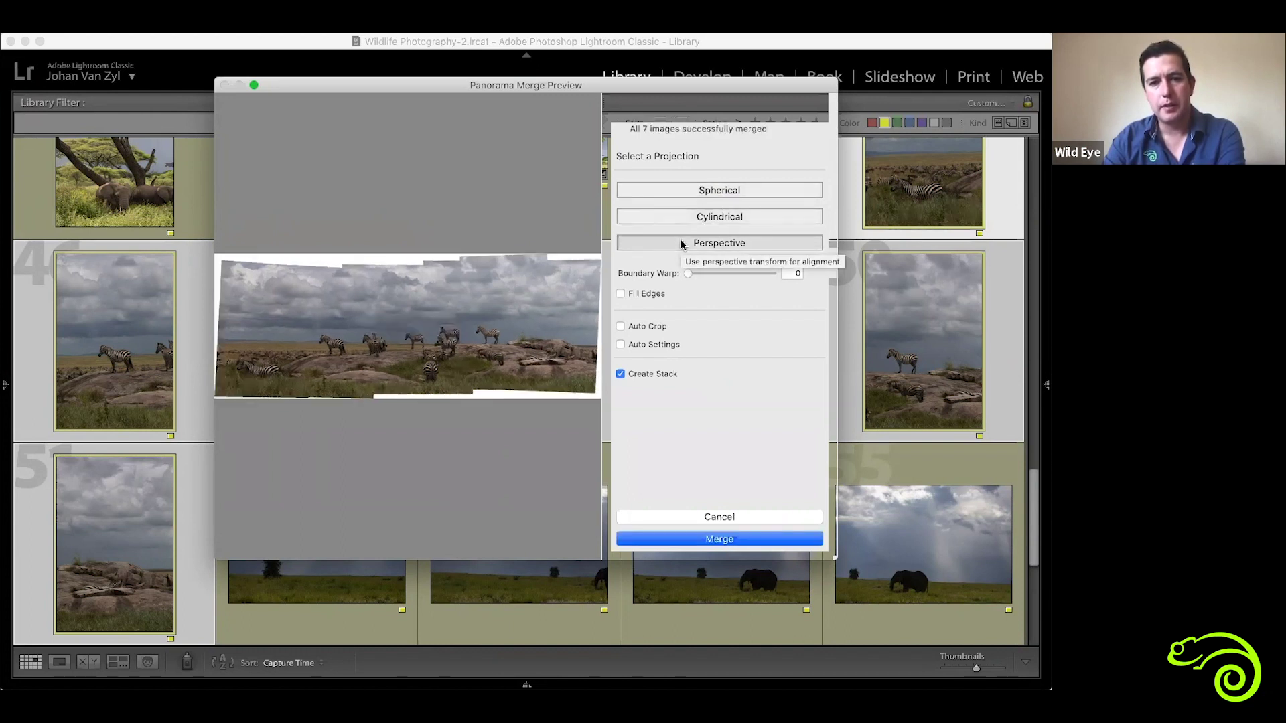
pyautogui.click(714, 215)
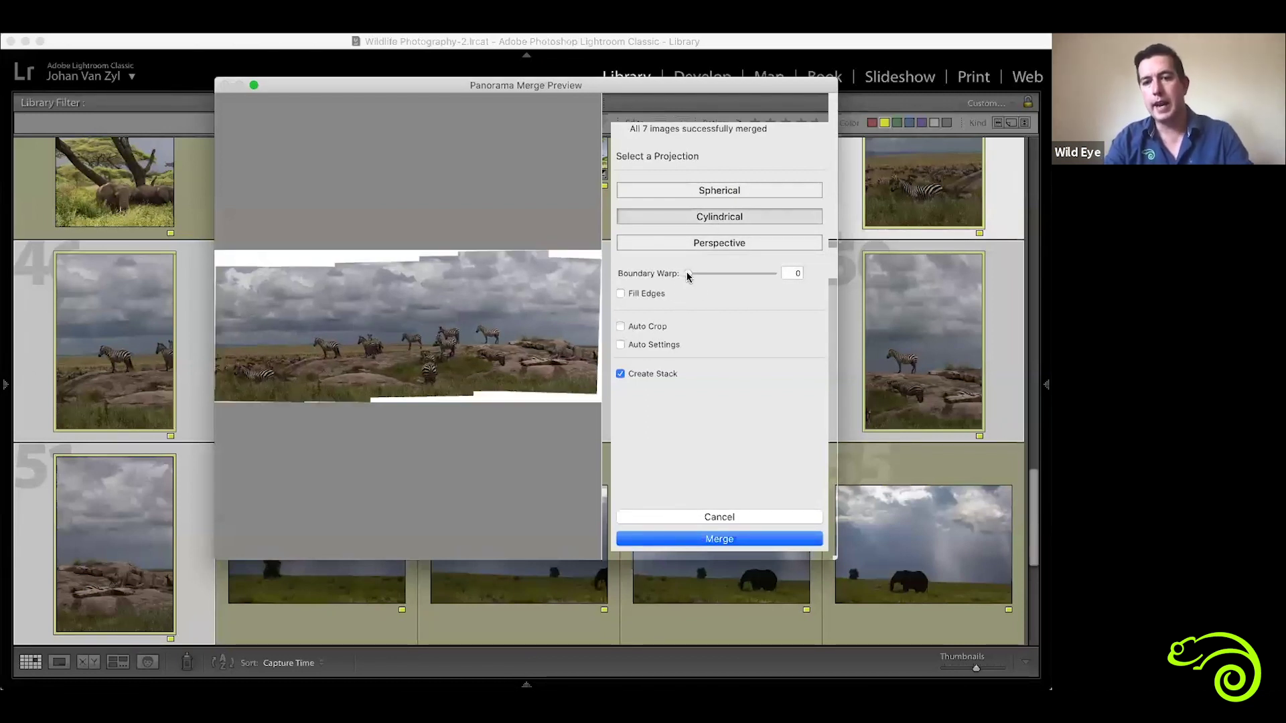
pyautogui.moveTo(688, 276); pyautogui.dragTo(772, 274)
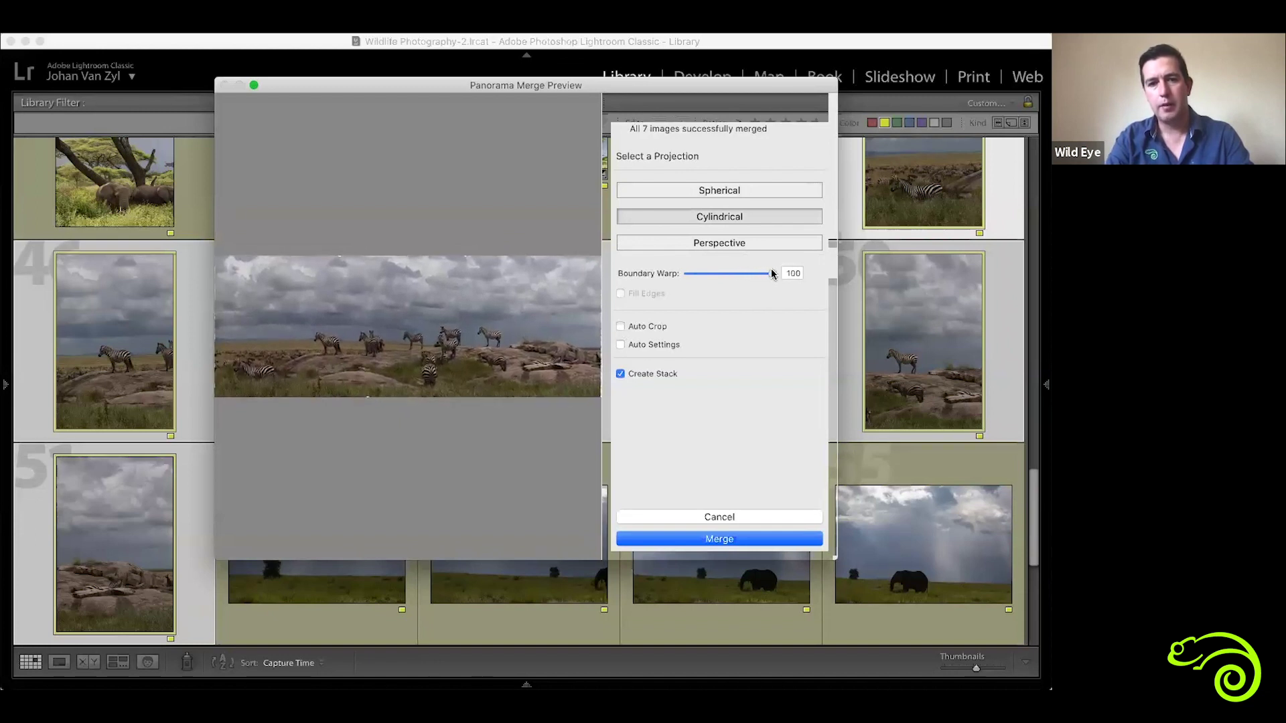
pyautogui.click(701, 540)
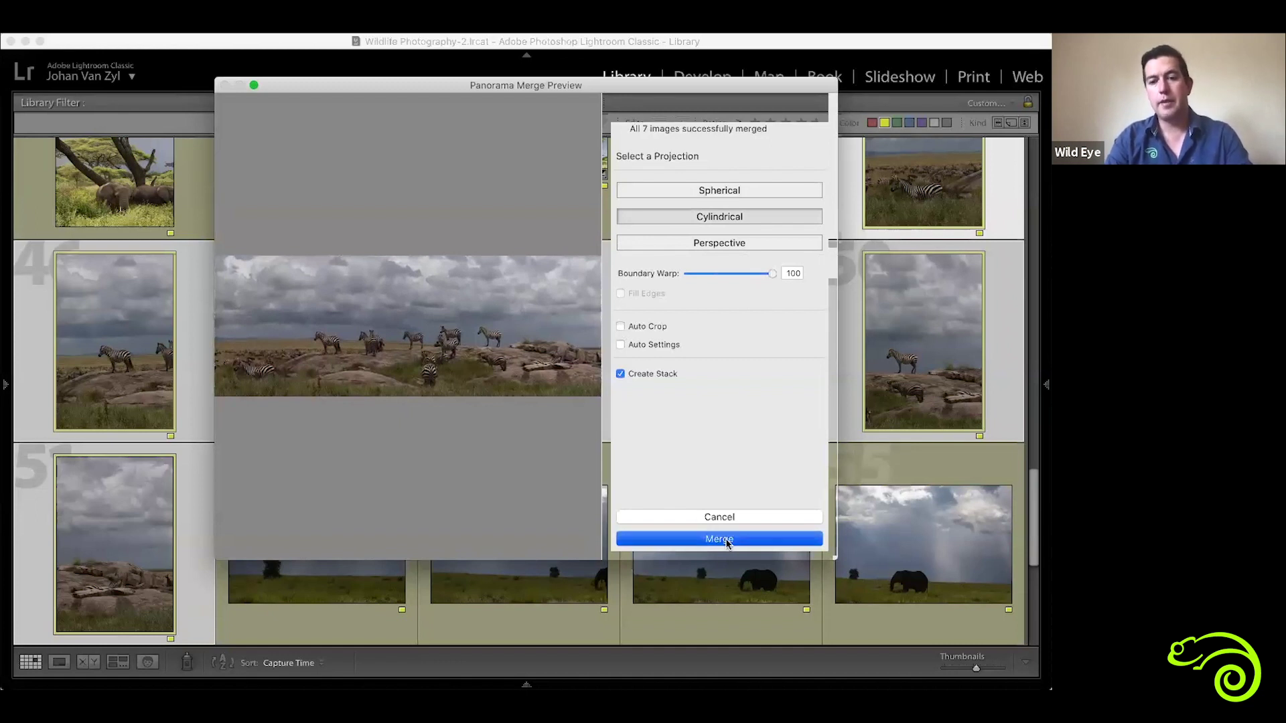
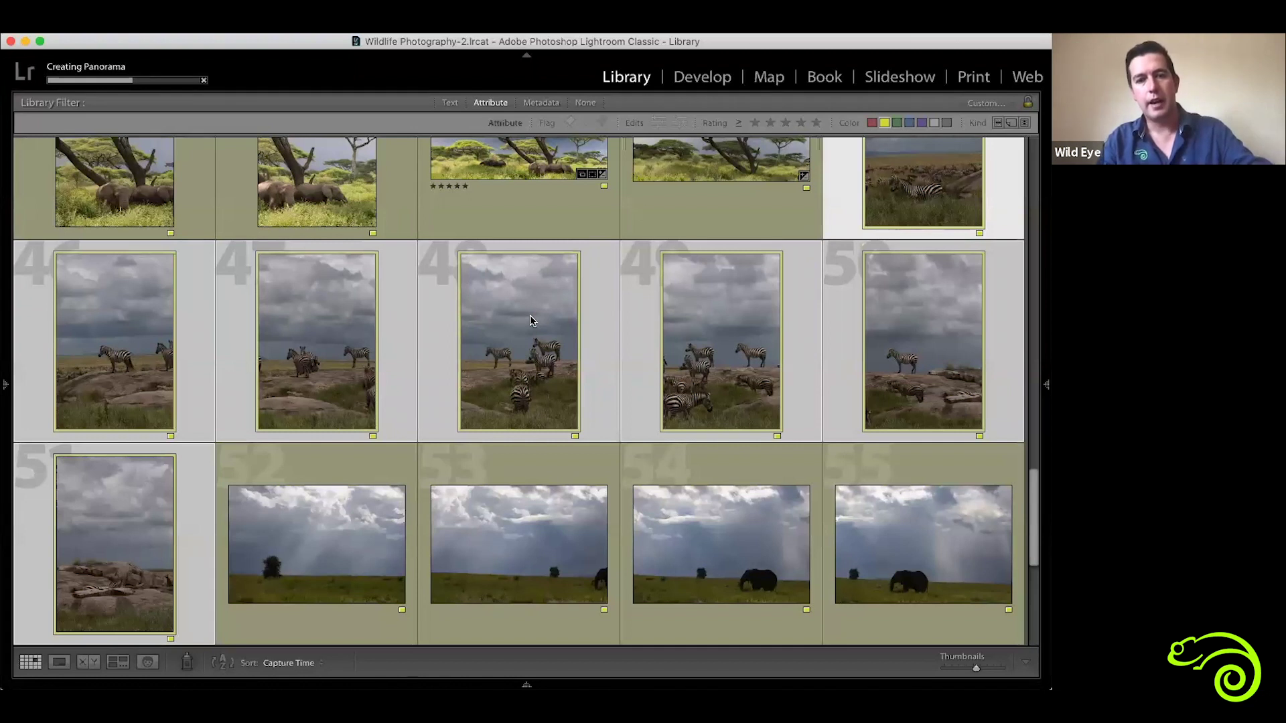
# Select the three zebra rock frames, then set the Library Filter to None to show all photos.
pyautogui.click(211, 373)
pyautogui.click(290, 340)
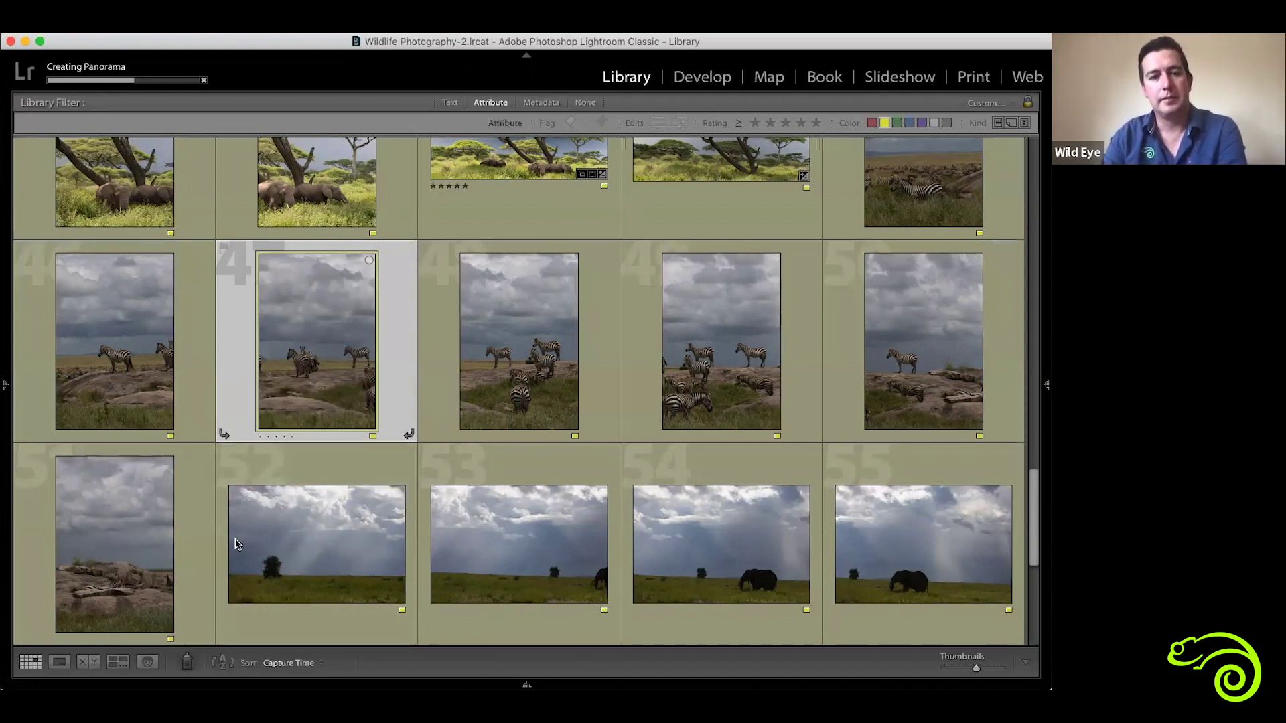
pyautogui.click(123, 548)
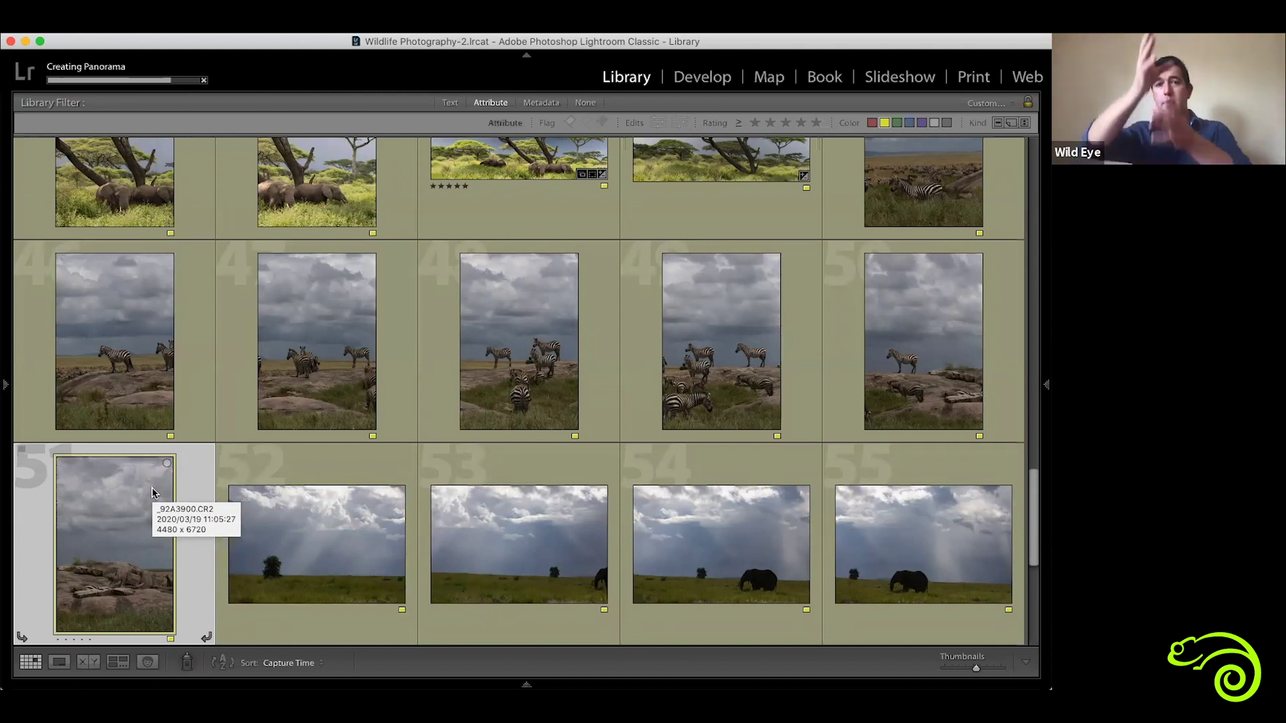
pyautogui.press('super+l')
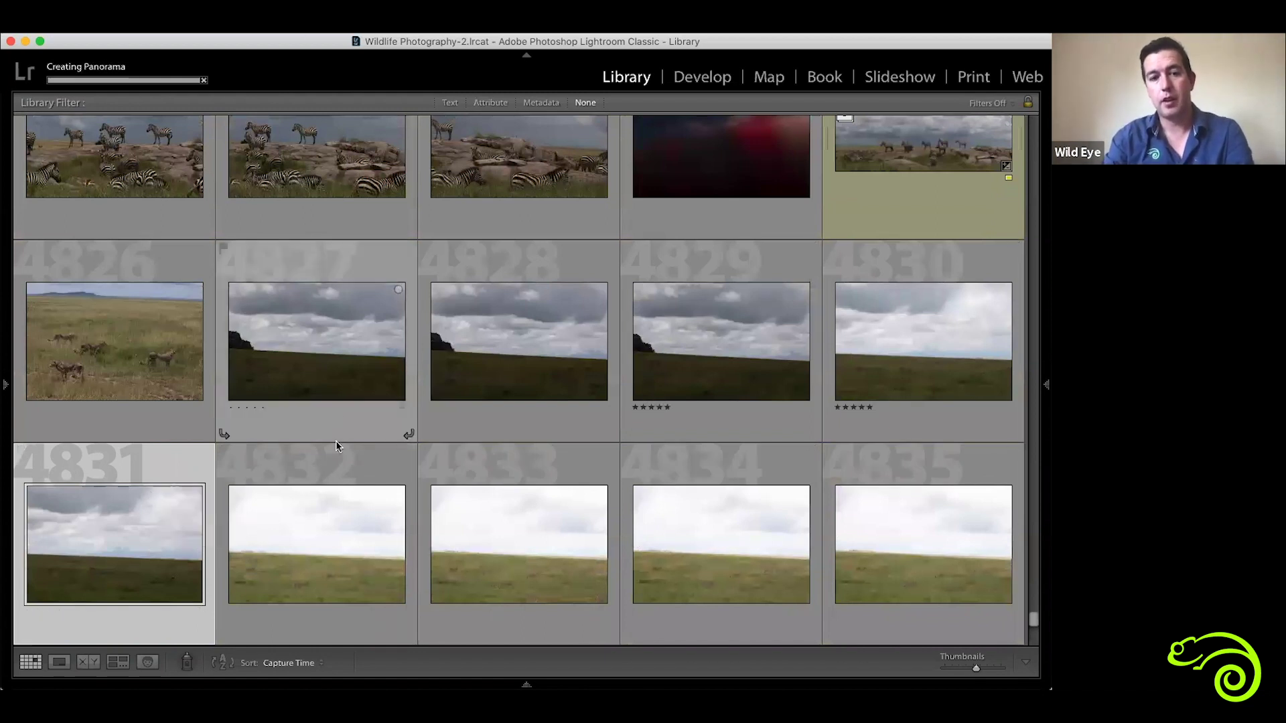
# View the new zebra panorama full size in Loupe, step to the next photo, then return to Grid.
pyautogui.scroll(6, 299, 494)
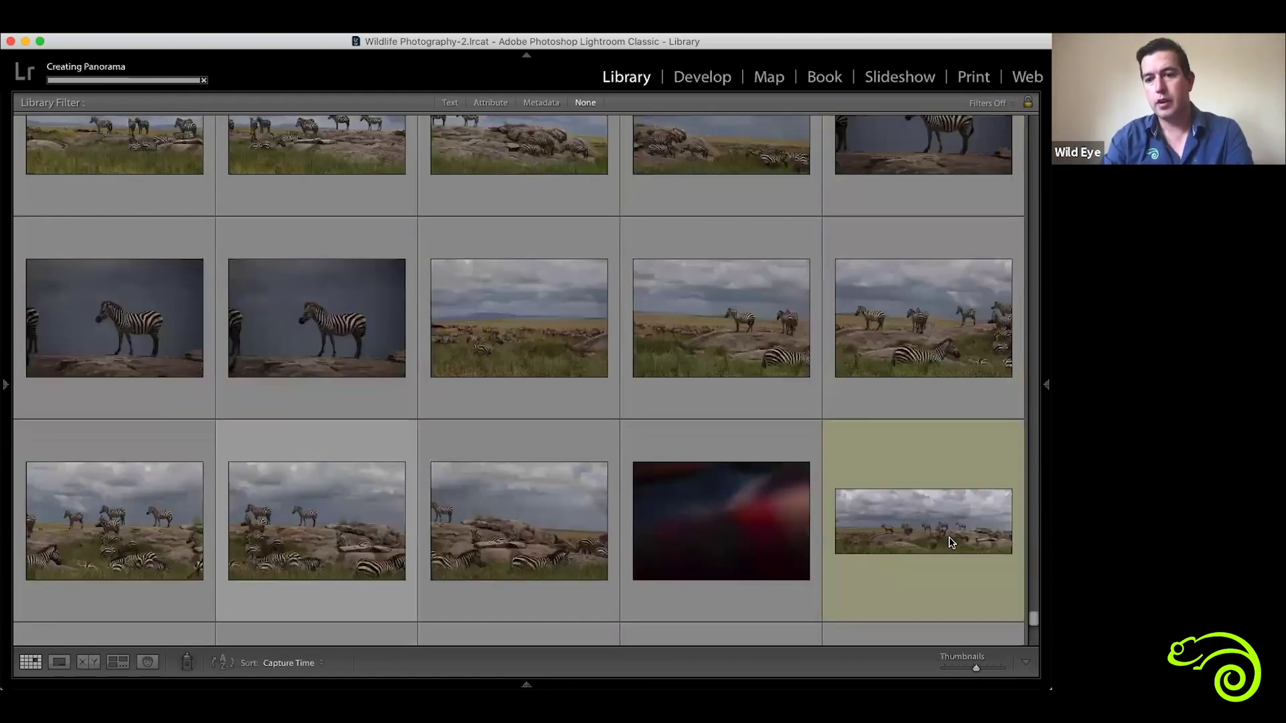
pyautogui.doubleClick(949, 529)
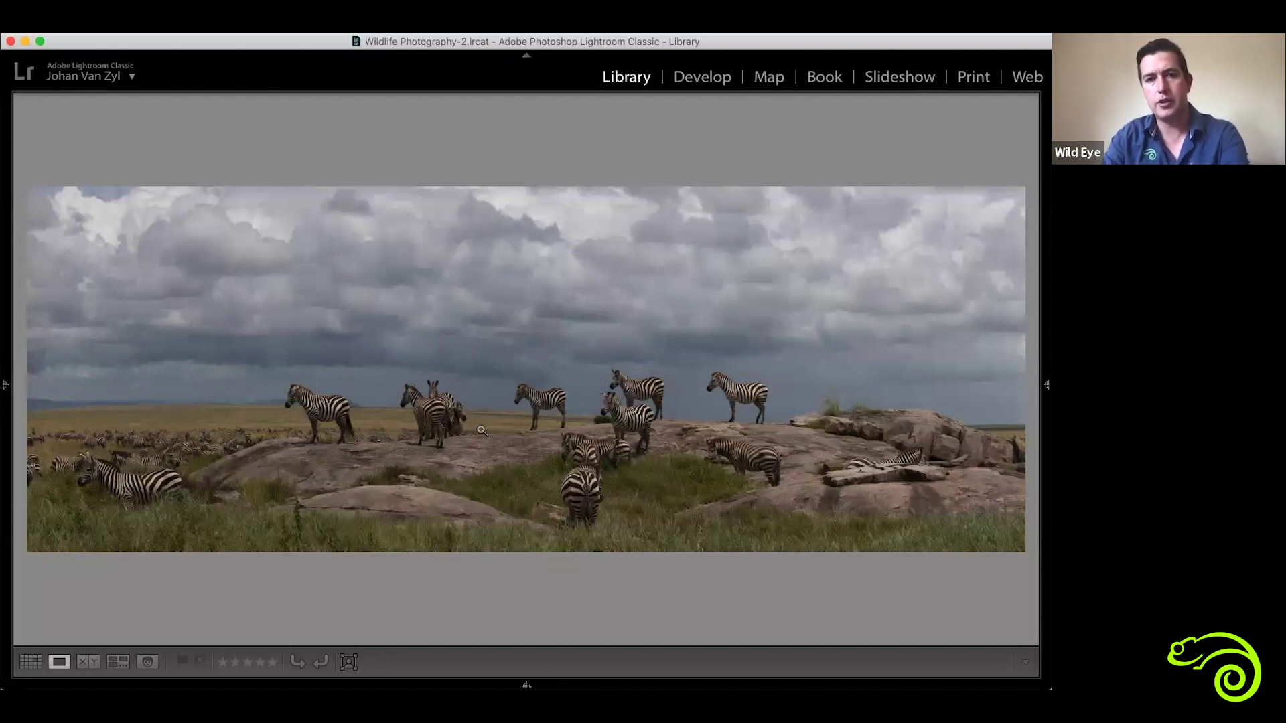
pyautogui.press('8')
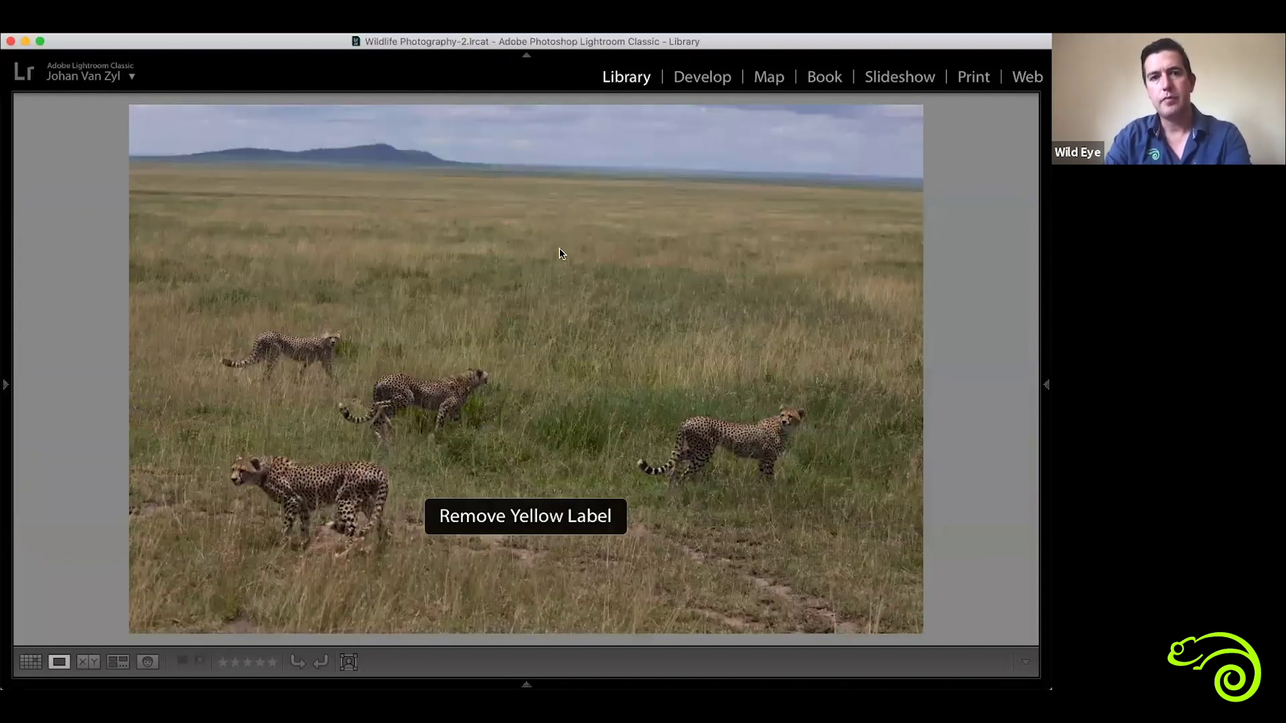
pyautogui.press('g')
pyautogui.click(490, 102)
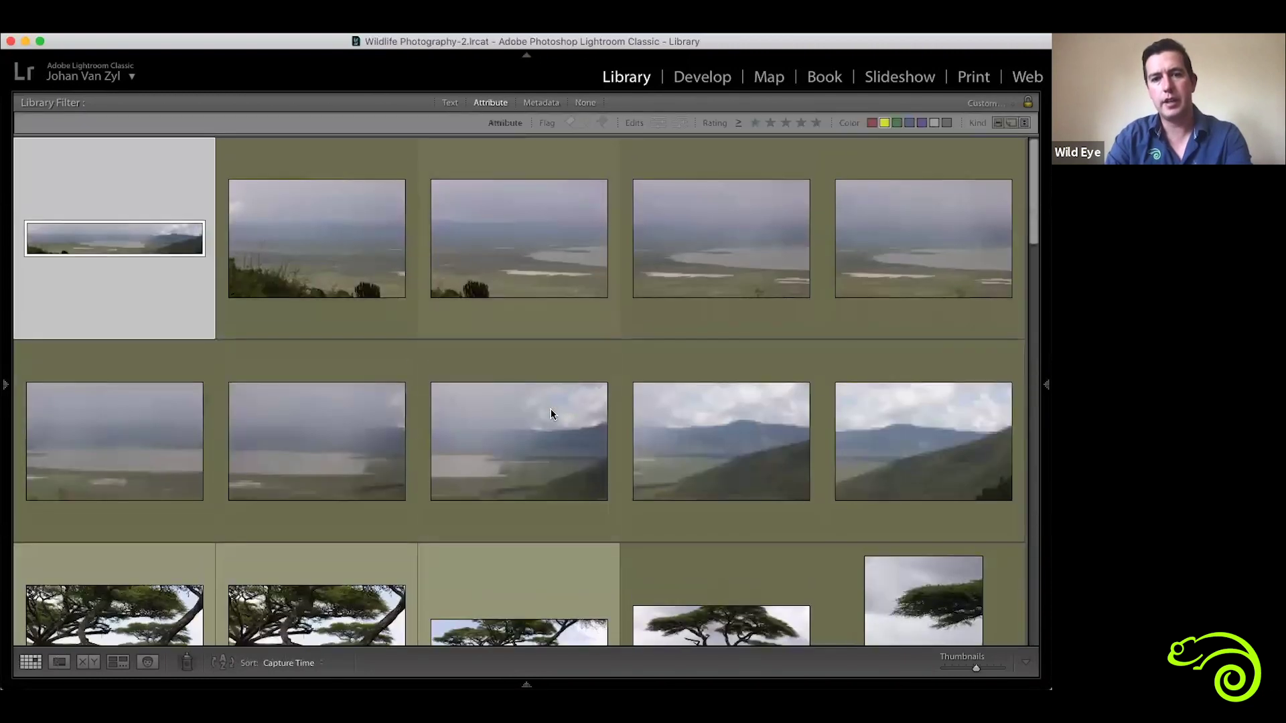
pyautogui.scroll(-5, 551, 410)
pyautogui.scroll(-10, 551, 414)
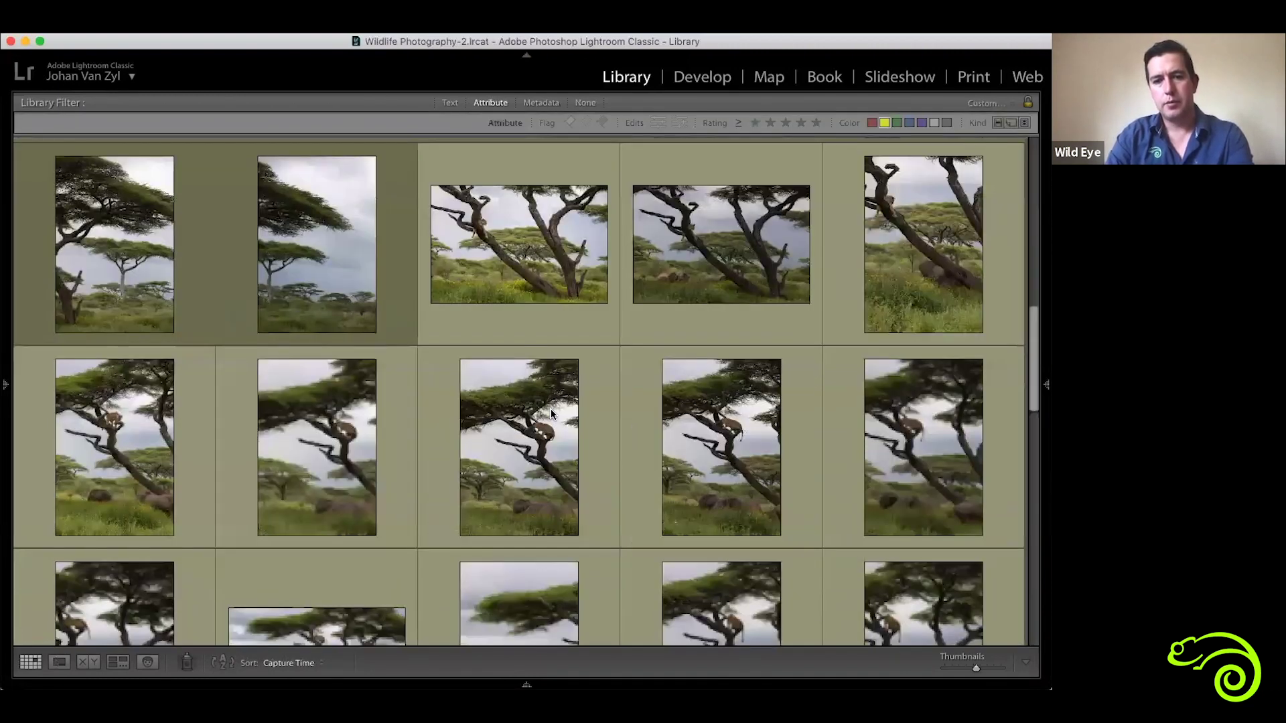
pyautogui.scroll(-1, 551, 413)
pyautogui.scroll(1, 551, 412)
pyautogui.scroll(-4, 550, 411)
pyautogui.scroll(3, 551, 410)
pyautogui.scroll(12, 550, 413)
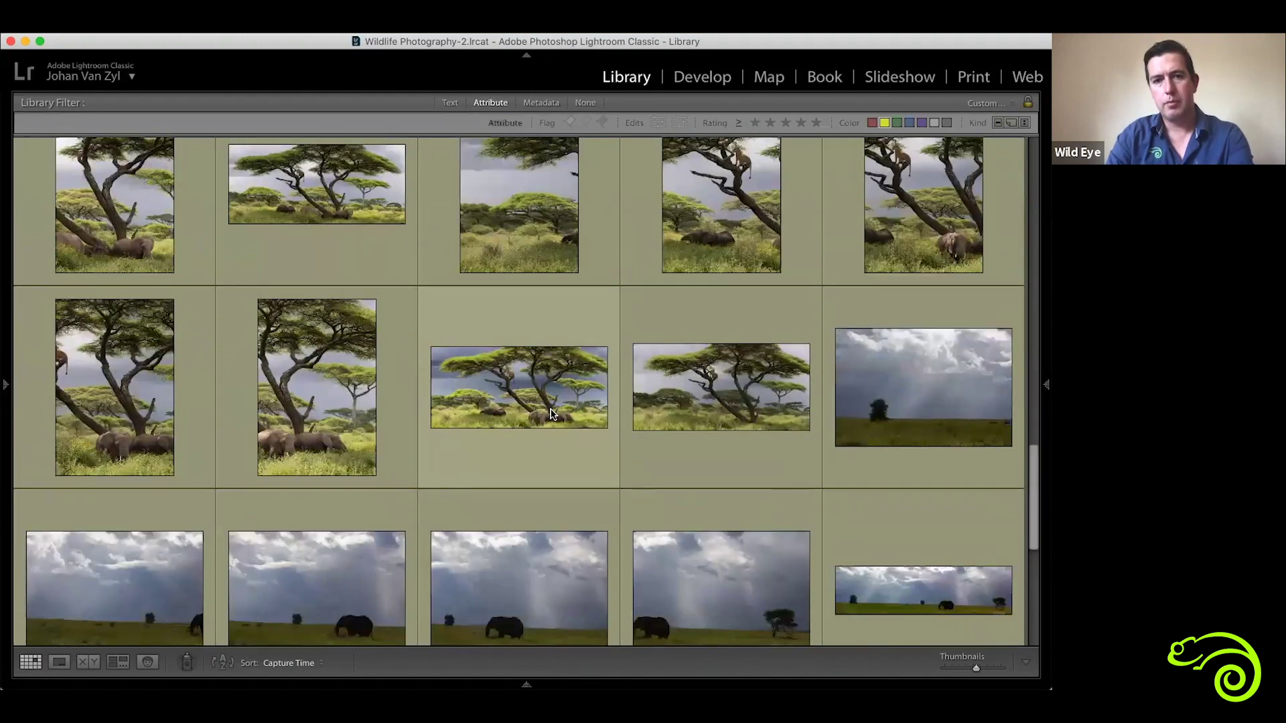
pyautogui.scroll(8, 551, 413)
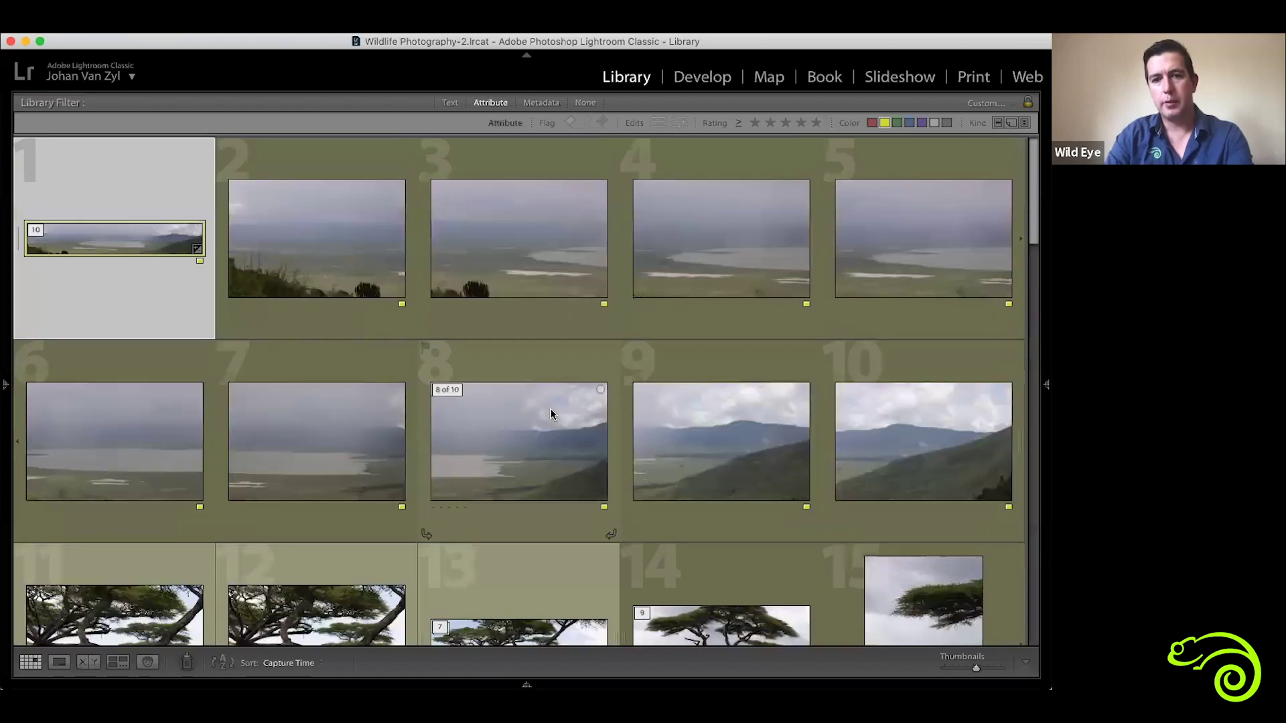
pyautogui.scroll(-6, 551, 413)
pyautogui.scroll(-8, 550, 413)
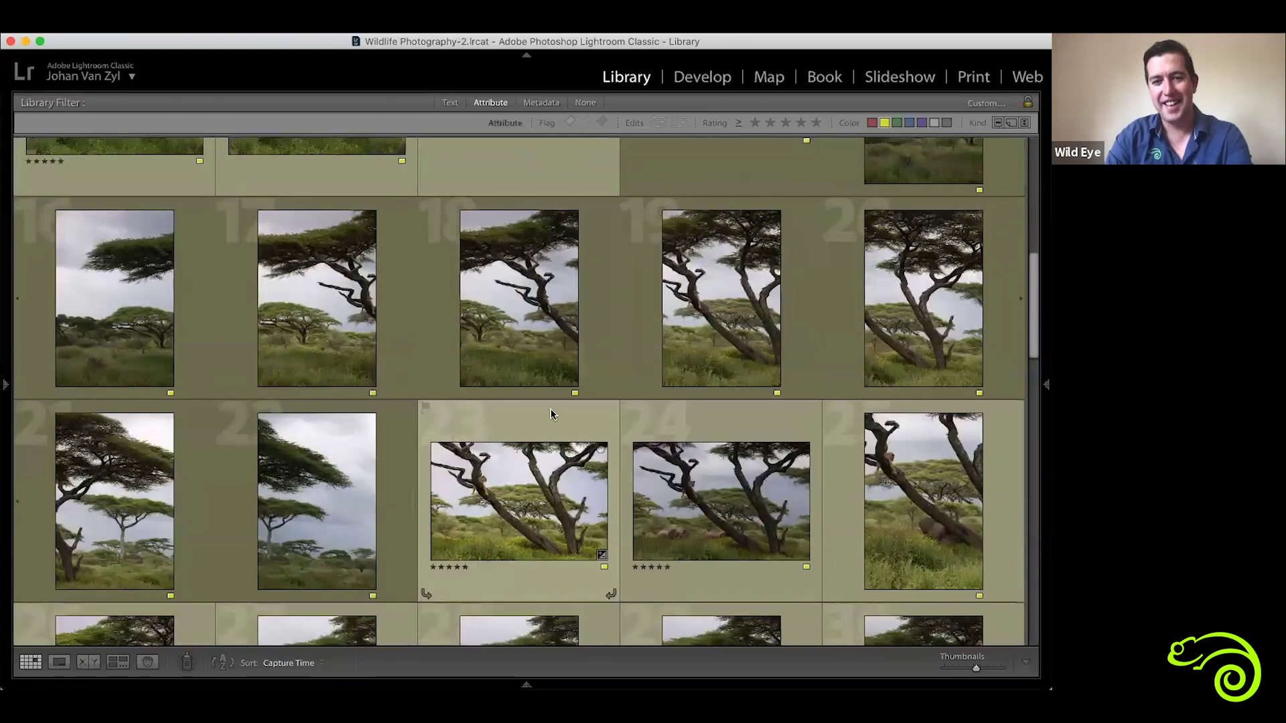
pyautogui.scroll(-3, 551, 410)
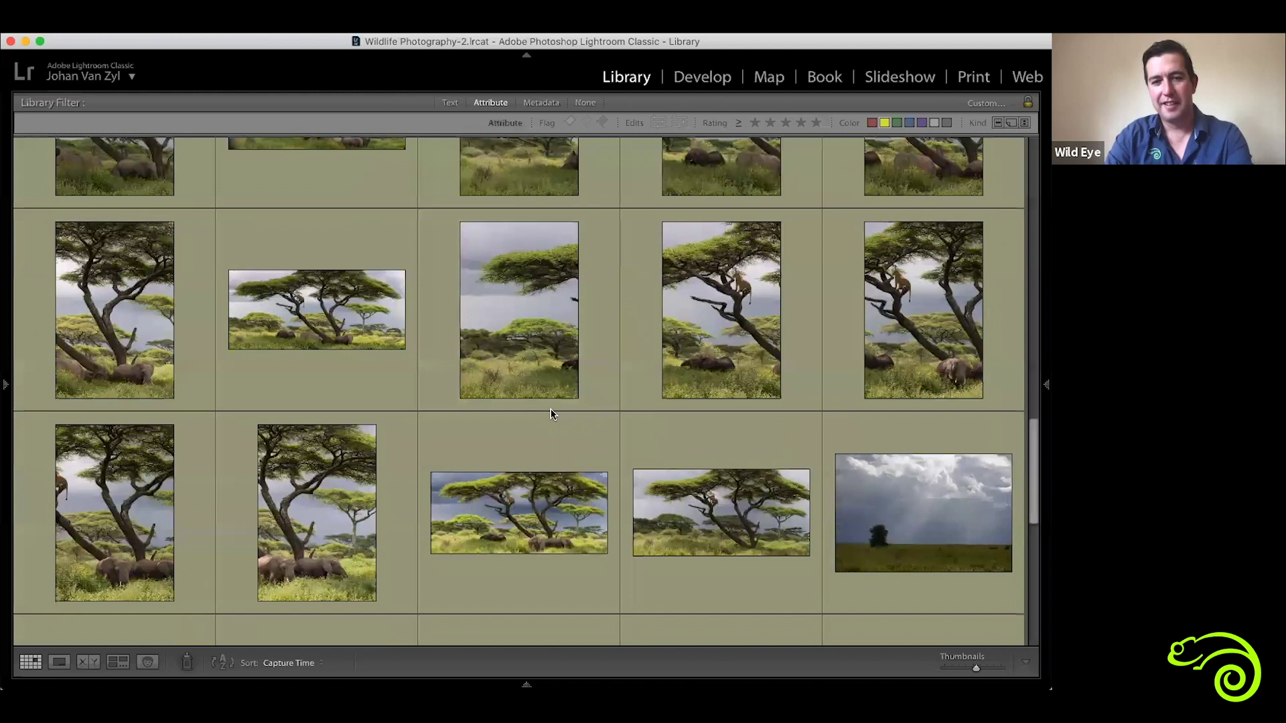
pyautogui.scroll(-6, 550, 413)
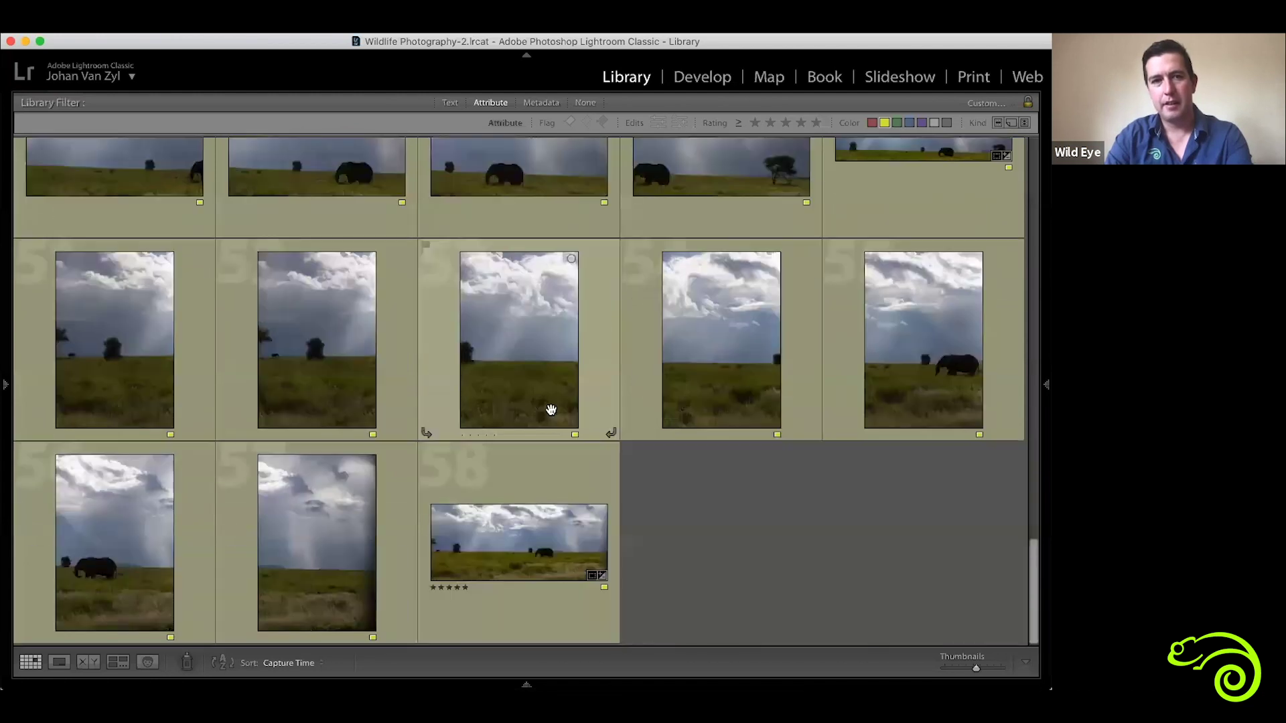
pyautogui.scroll(4, 551, 413)
pyautogui.scroll(15, 550, 413)
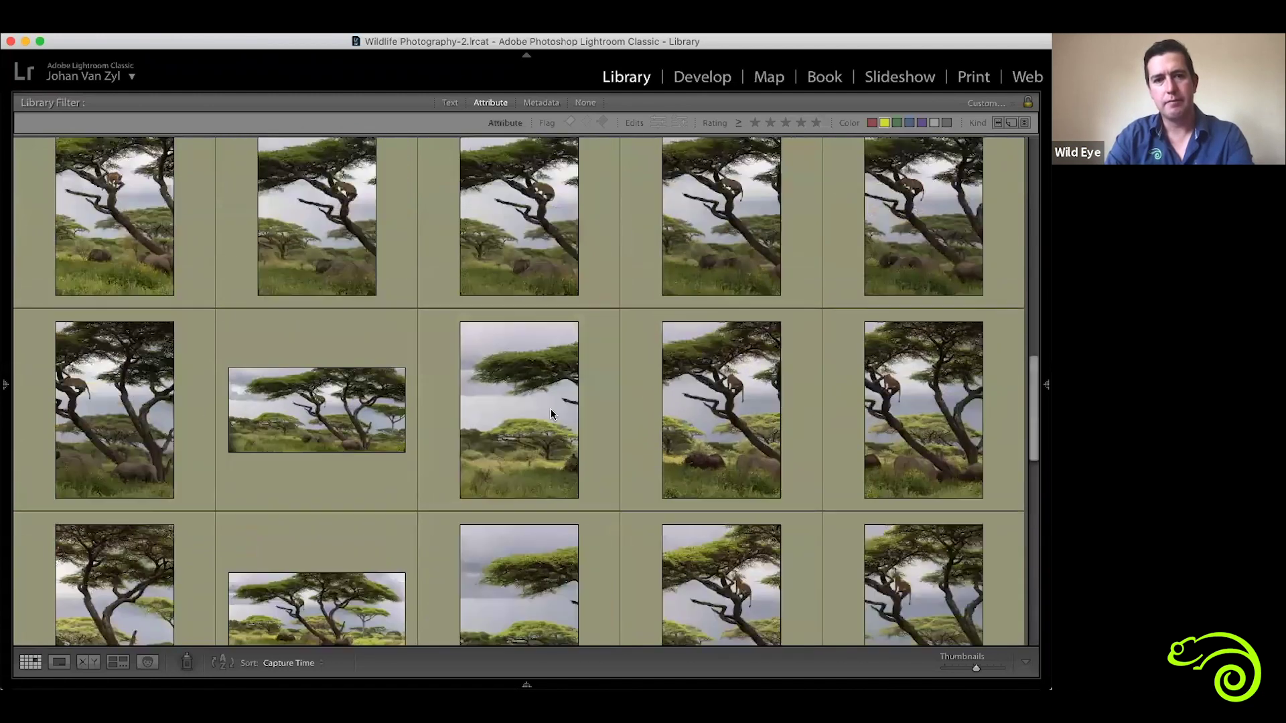
pyautogui.scroll(2, 550, 409)
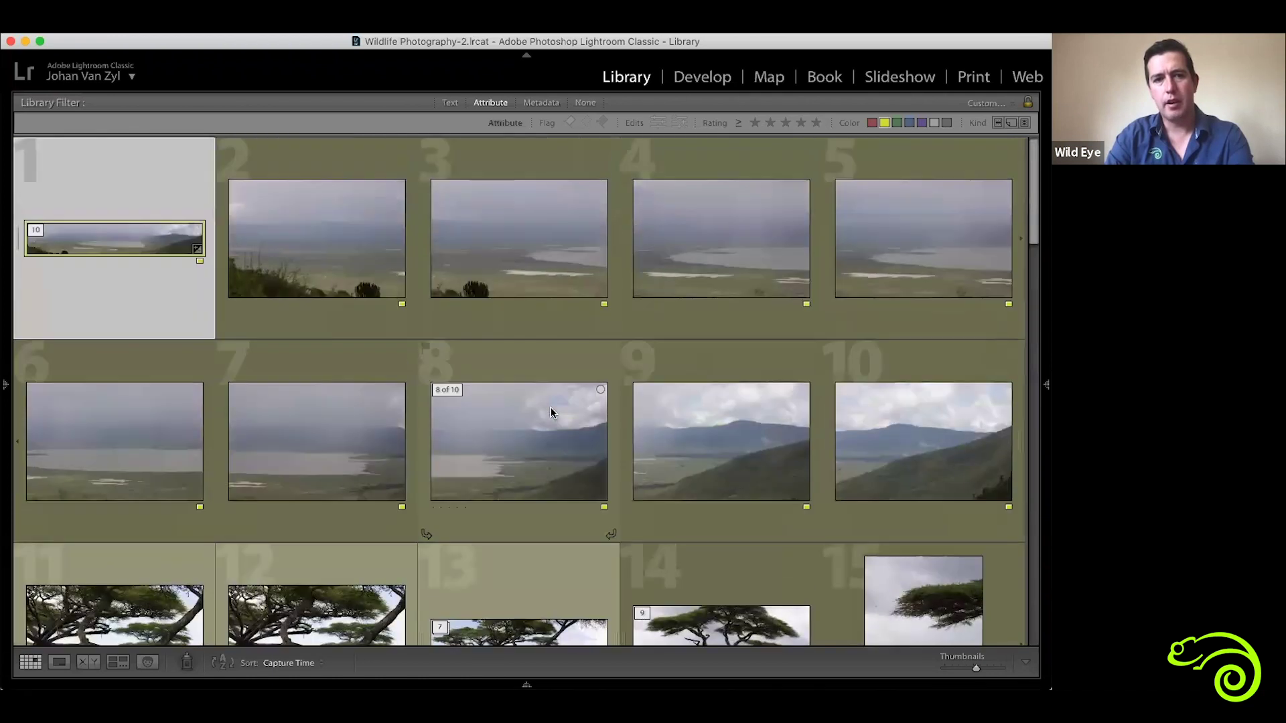
pyautogui.click(552, 409)
pyautogui.scroll(-3, 640, 480)
pyautogui.scroll(-10, 638, 478)
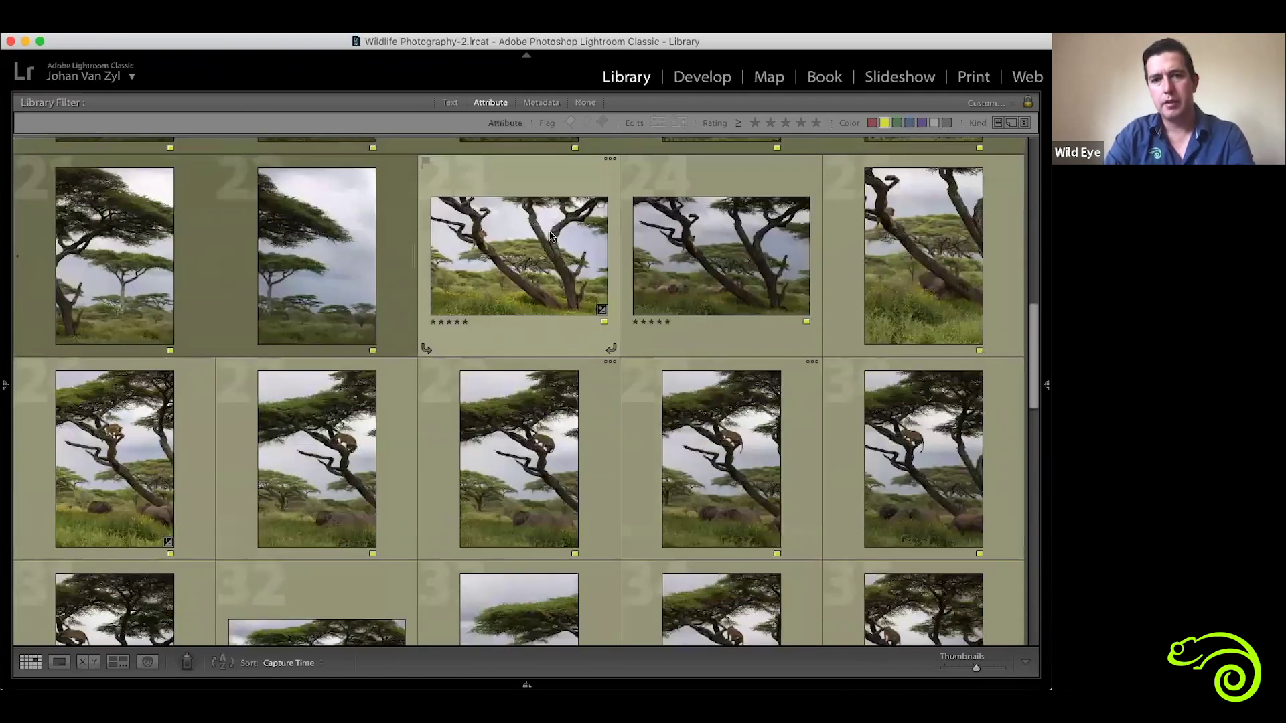
pyautogui.scroll(-3, 531, 280)
pyautogui.scroll(-8, 531, 280)
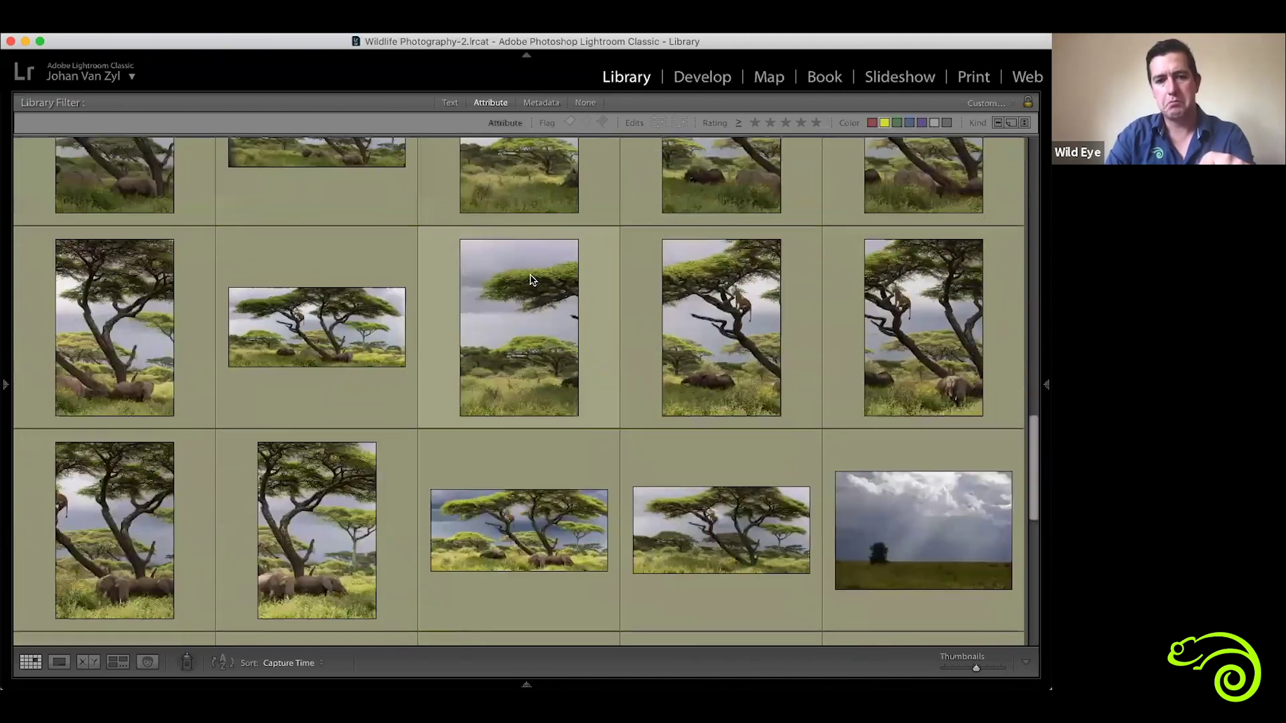
pyautogui.scroll(4, 530, 276)
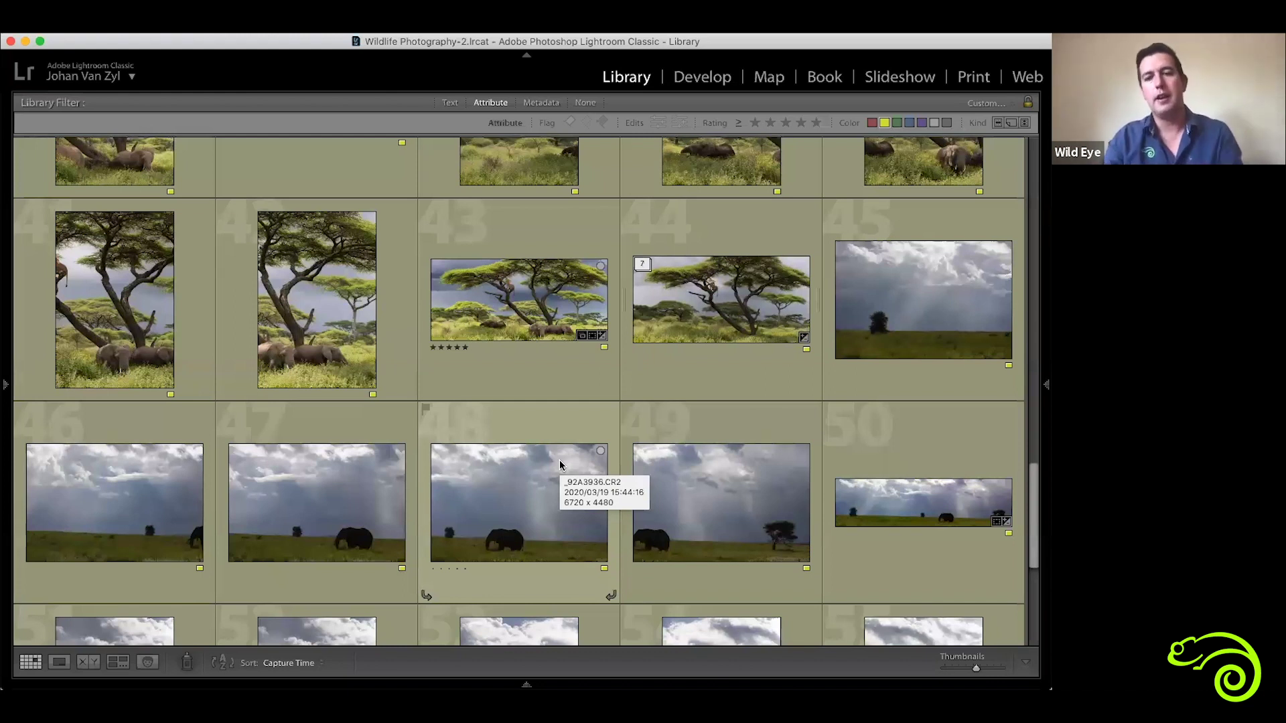
# Inspect the elephant storm frame, zoomed on the sky, and the stitched elephant panorama in Loupe.
pyautogui.doubleClick(374, 491)
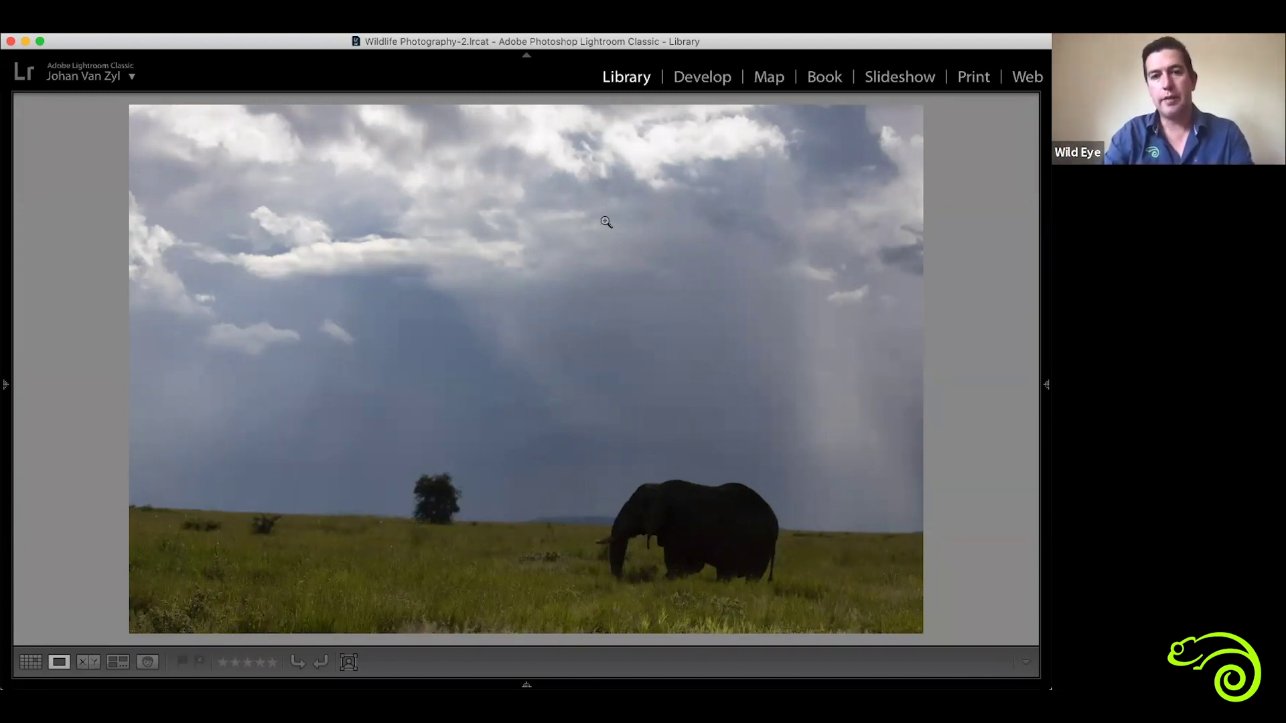
pyautogui.click(550, 340)
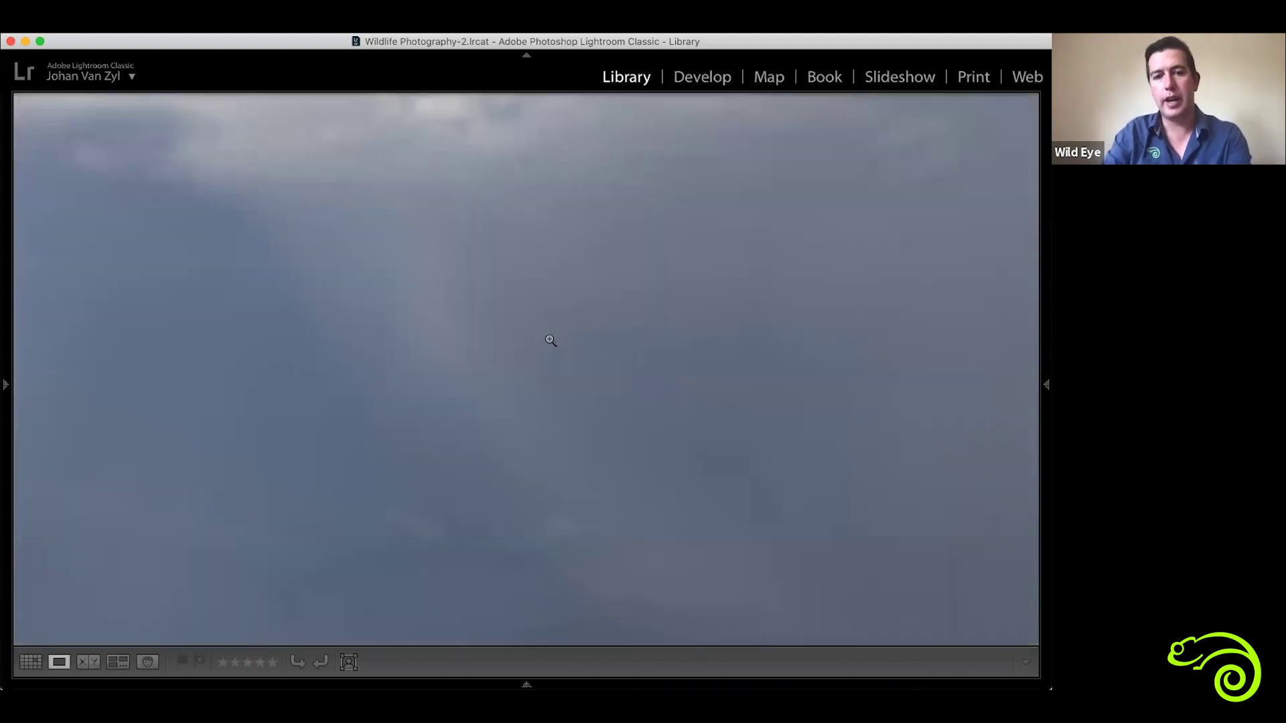
pyautogui.click(551, 340)
pyautogui.press('g')
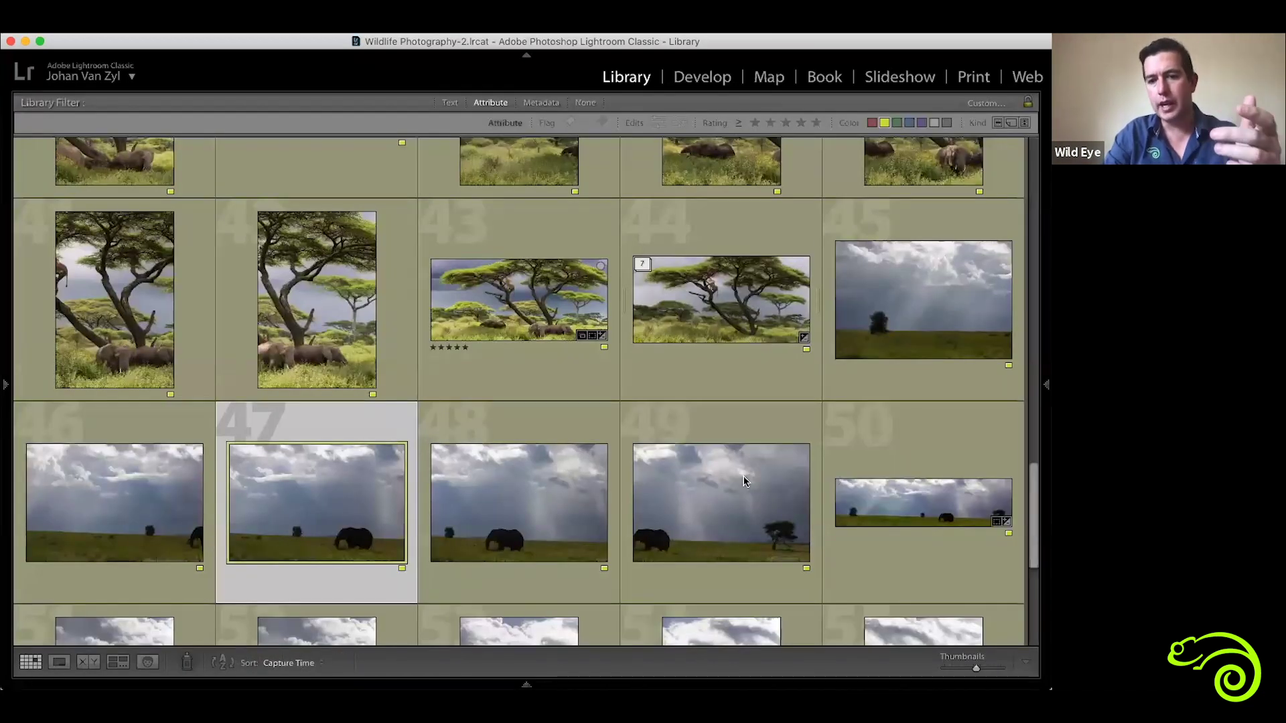
pyautogui.doubleClick(873, 505)
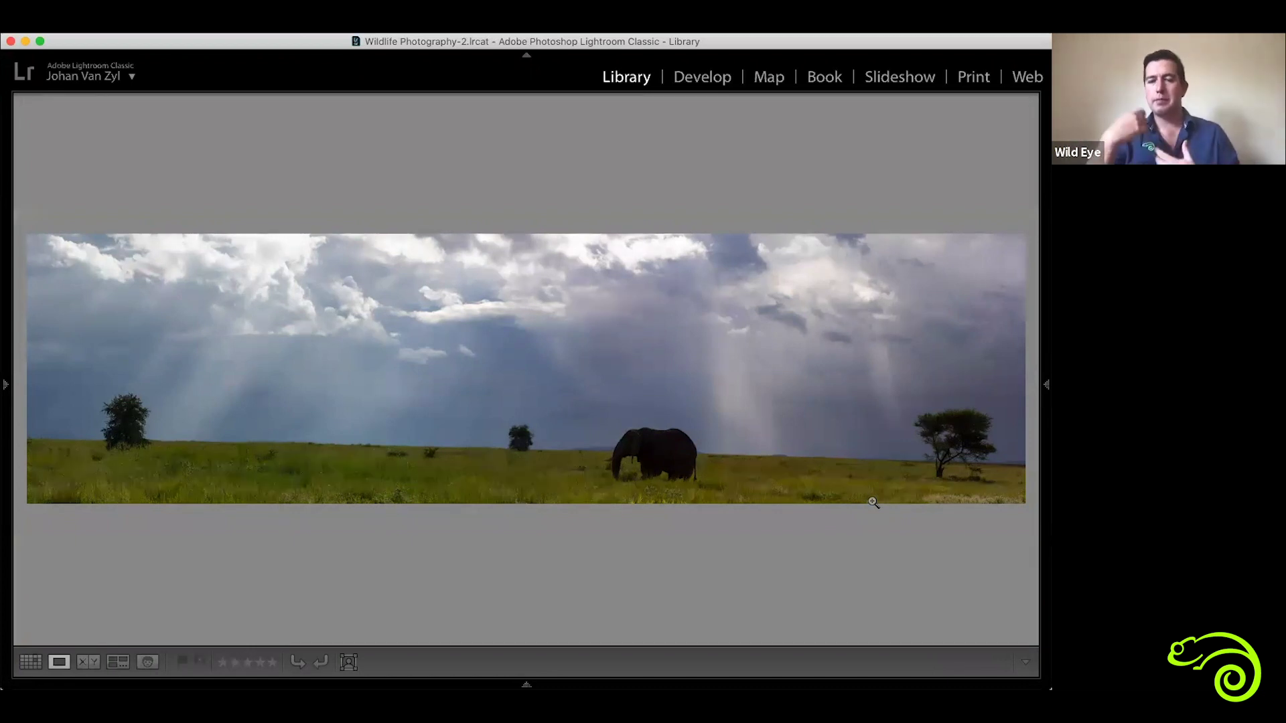
pyautogui.press('g')
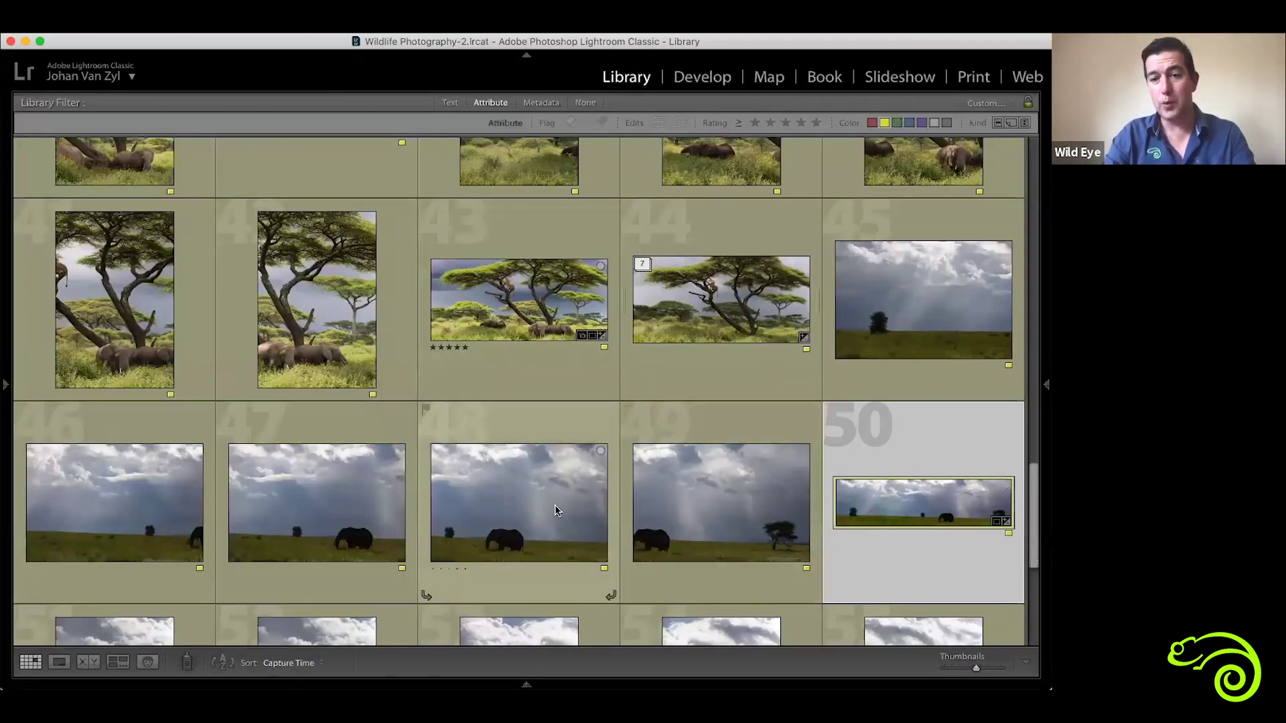
# Add the second elephant panorama to the selection and show both in Survey view.
pyautogui.scroll(-3, 555, 511)
pyautogui.scroll(-3, 554, 511)
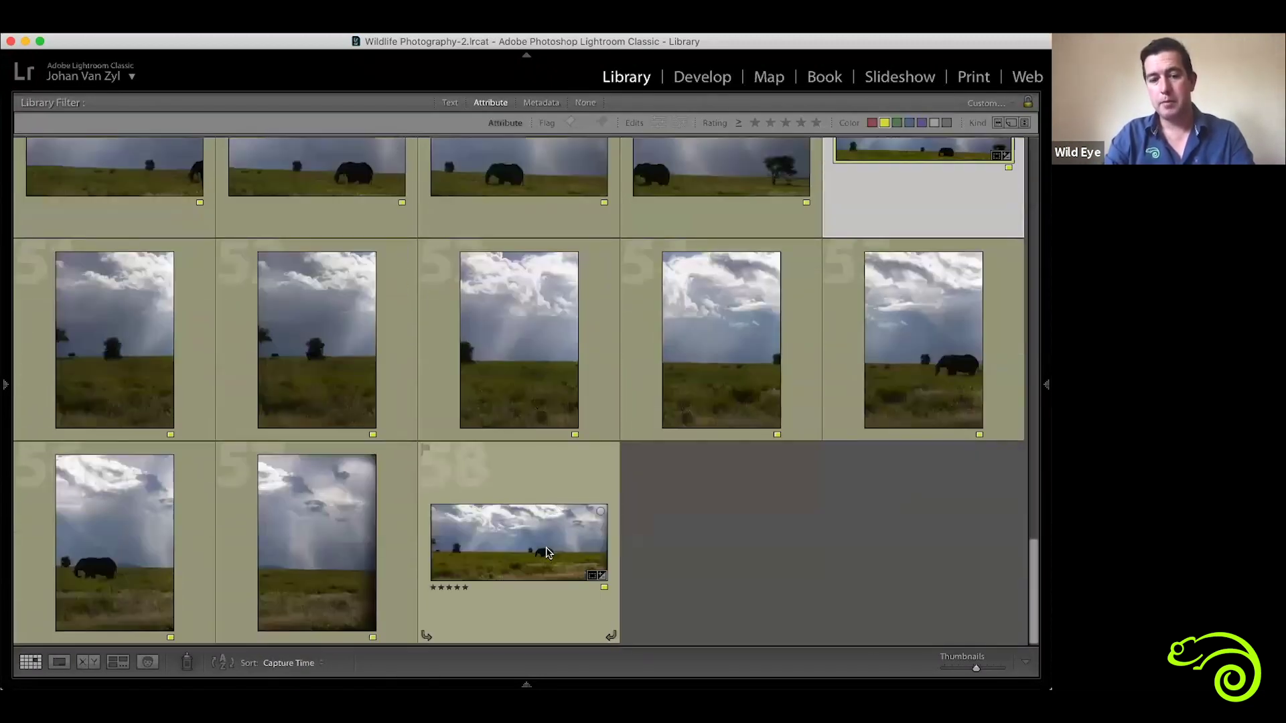
pyautogui.keyDown('super'); pyautogui.click(534, 557); pyautogui.keyUp('super')
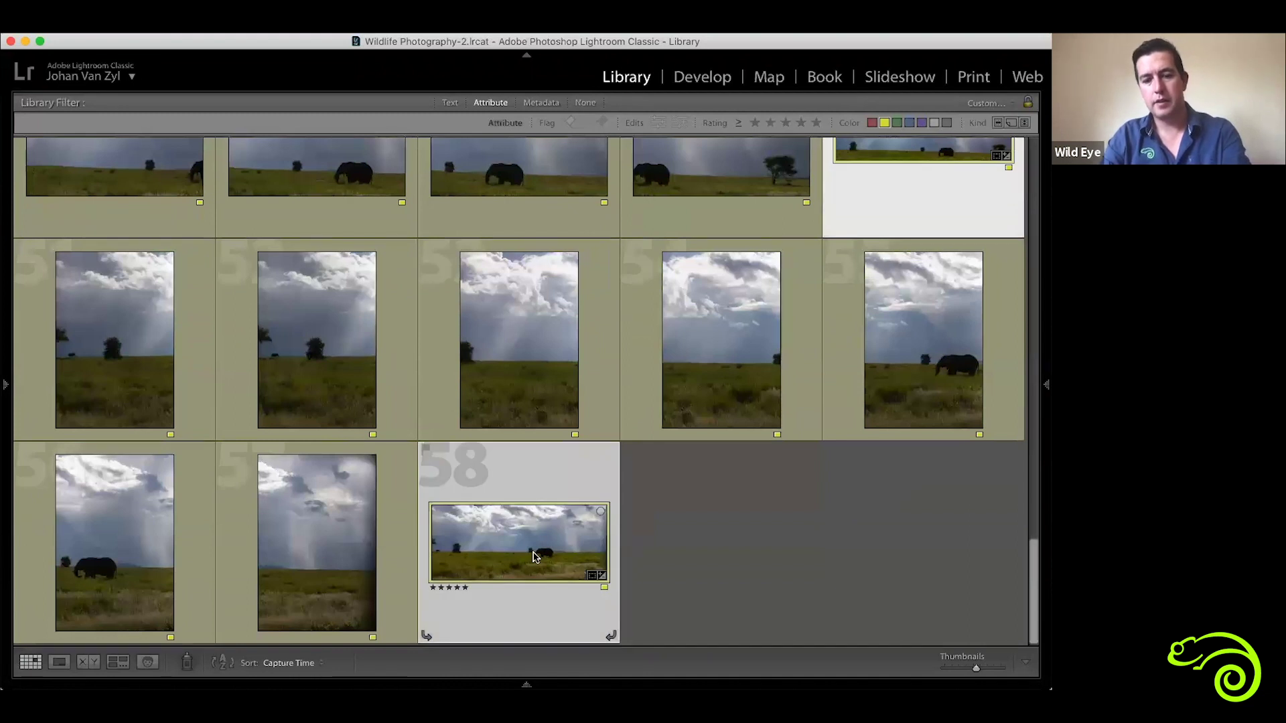
pyautogui.press('n')
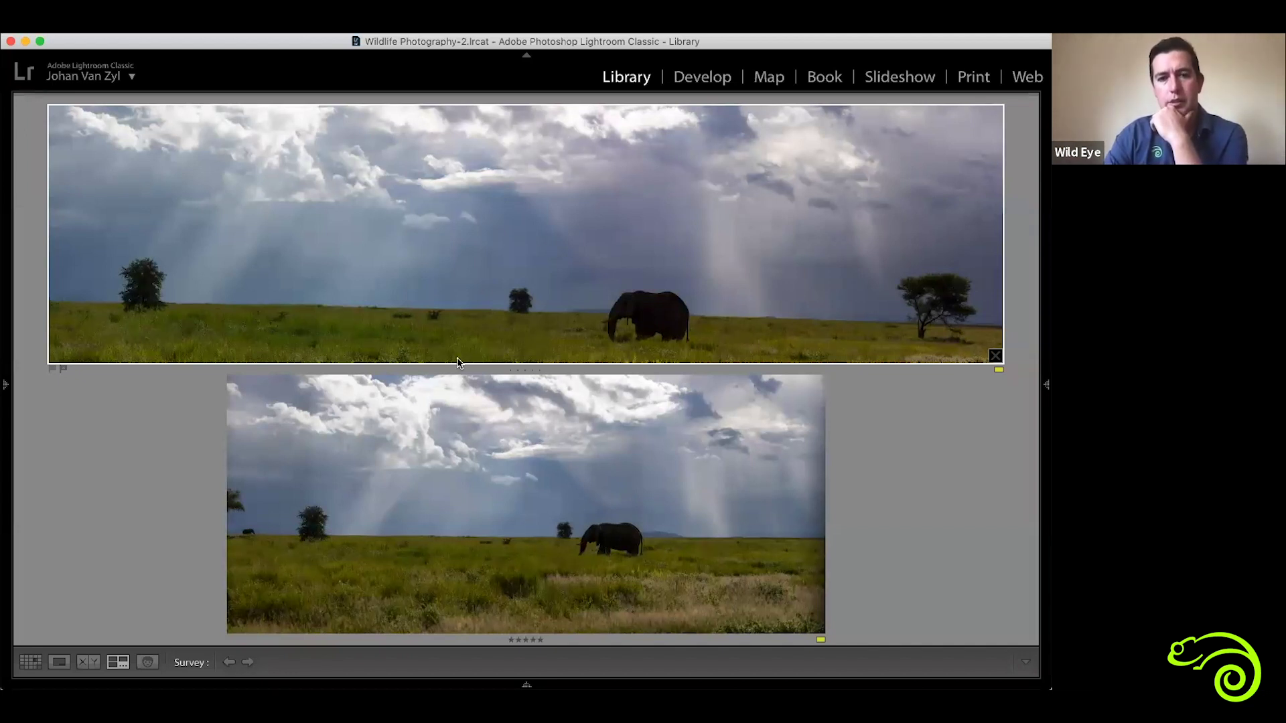
# Return to the Grid and turn off all library filters.
pyautogui.press('g')
pyautogui.scroll(8, 394, 427)
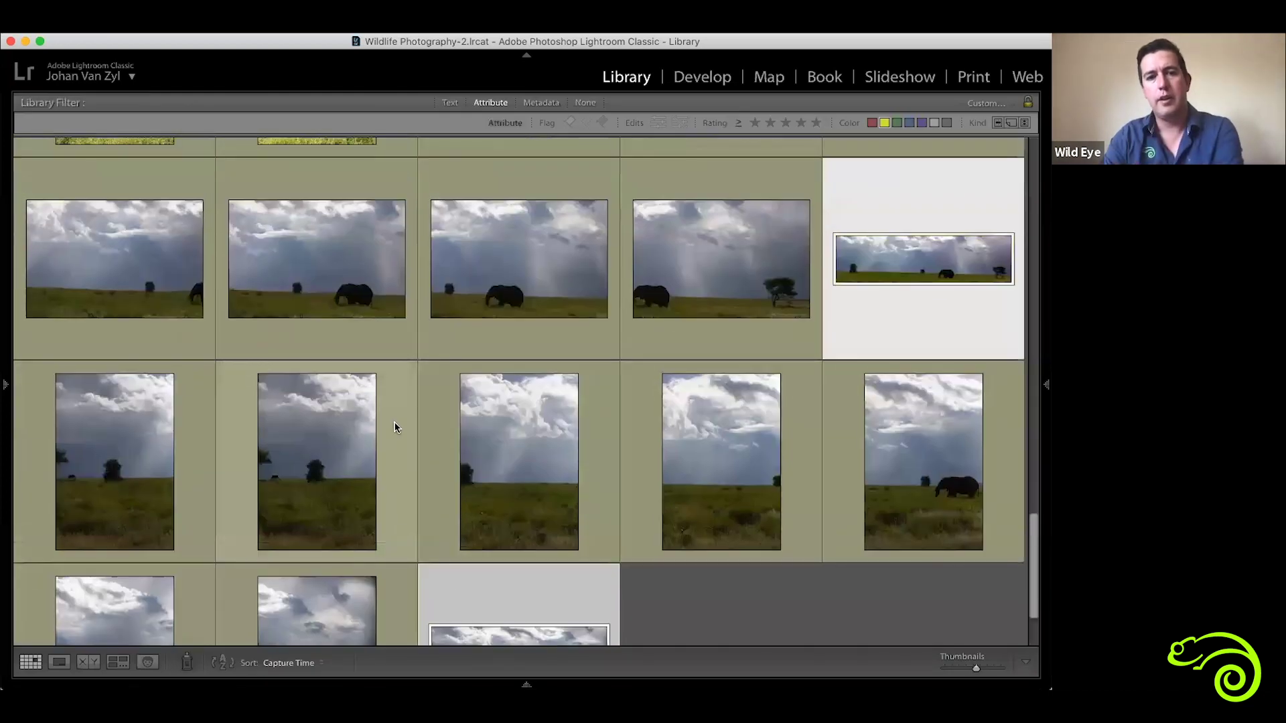
pyautogui.scroll(3, 446, 382)
pyautogui.scroll(-5, 446, 383)
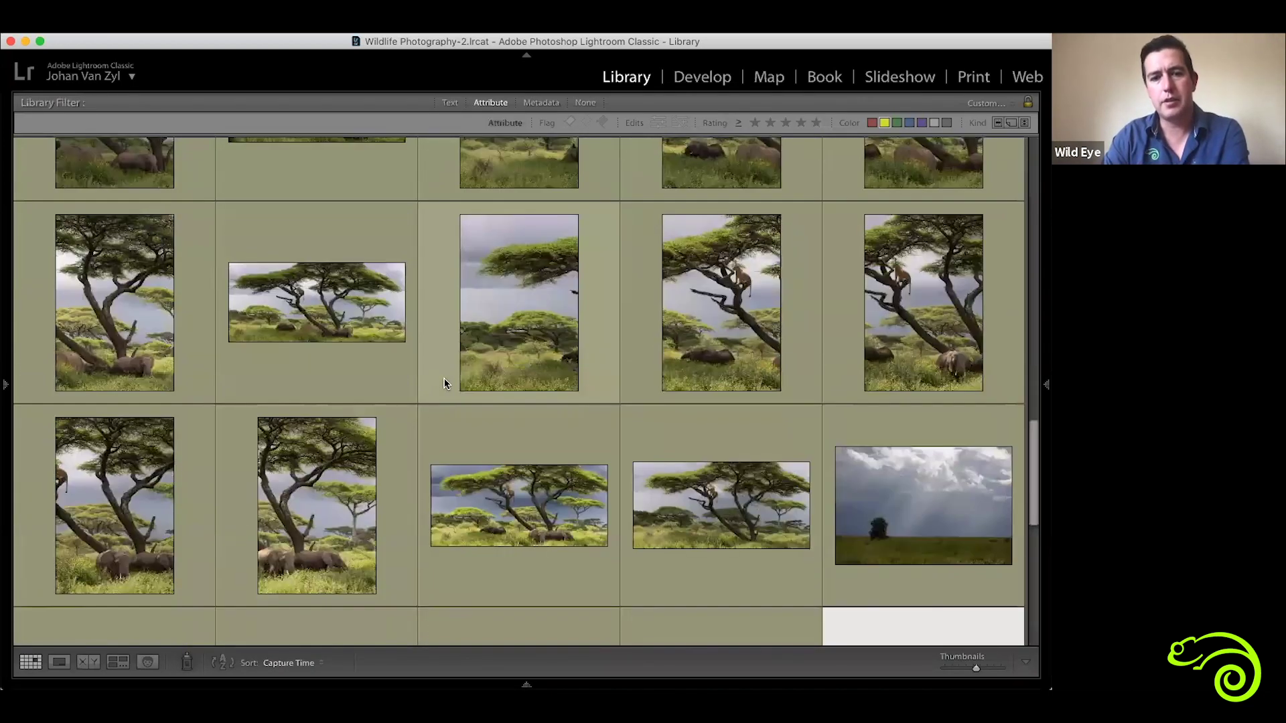
pyautogui.scroll(-5, 446, 382)
pyautogui.scroll(8, 445, 375)
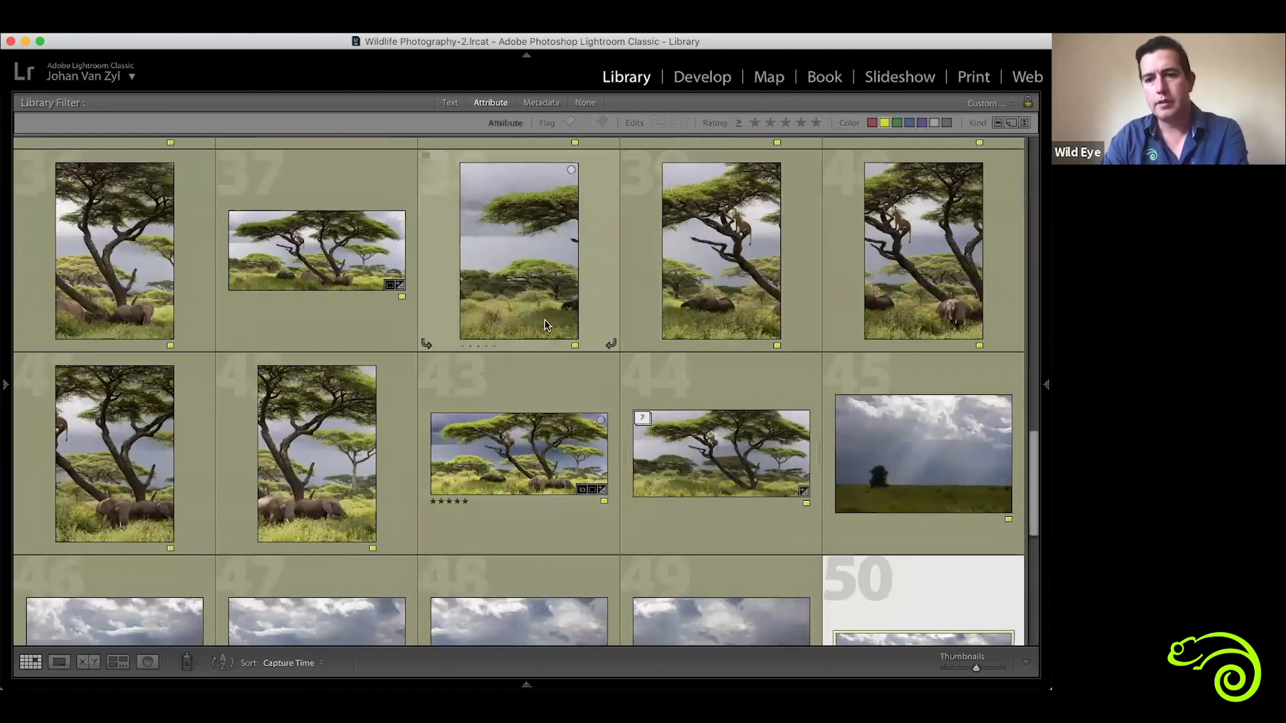
pyautogui.scroll(2, 544, 326)
pyautogui.scroll(-5, 545, 326)
pyautogui.scroll(15, 545, 320)
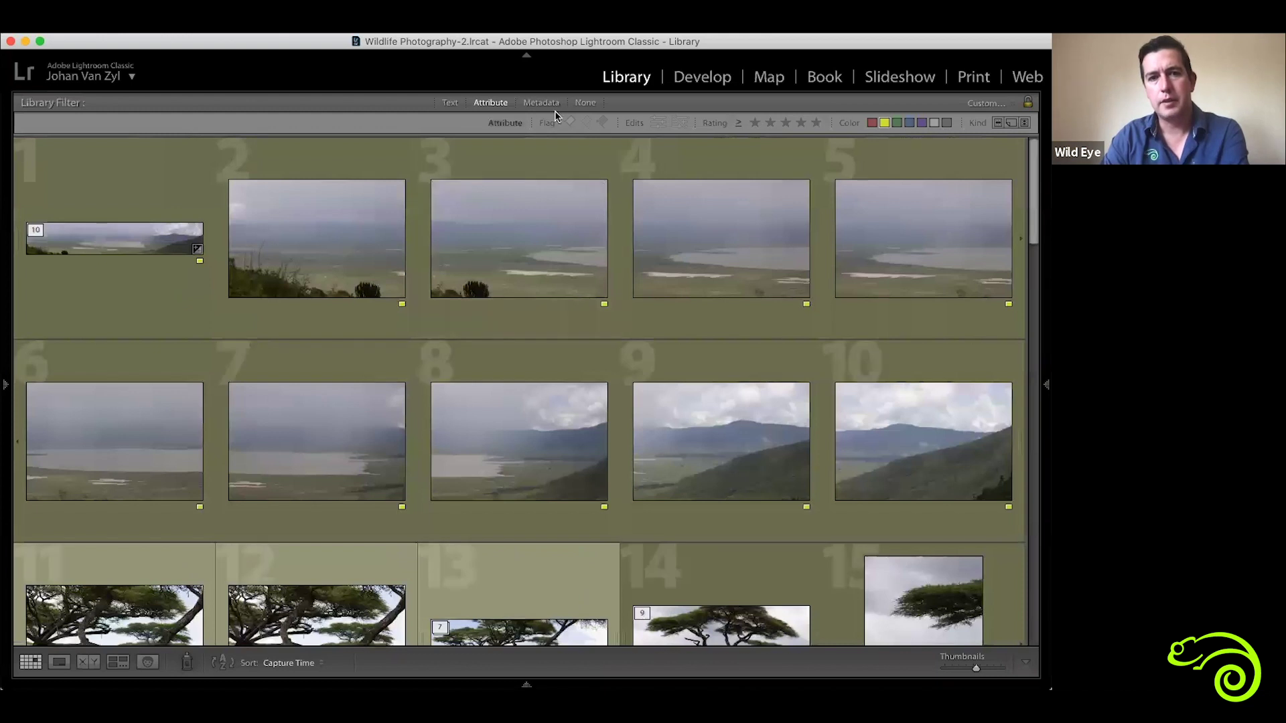
pyautogui.click(584, 102)
# Select the stitched zebra panorama and give it a yellow colour label.
pyautogui.scroll(10, 531, 307)
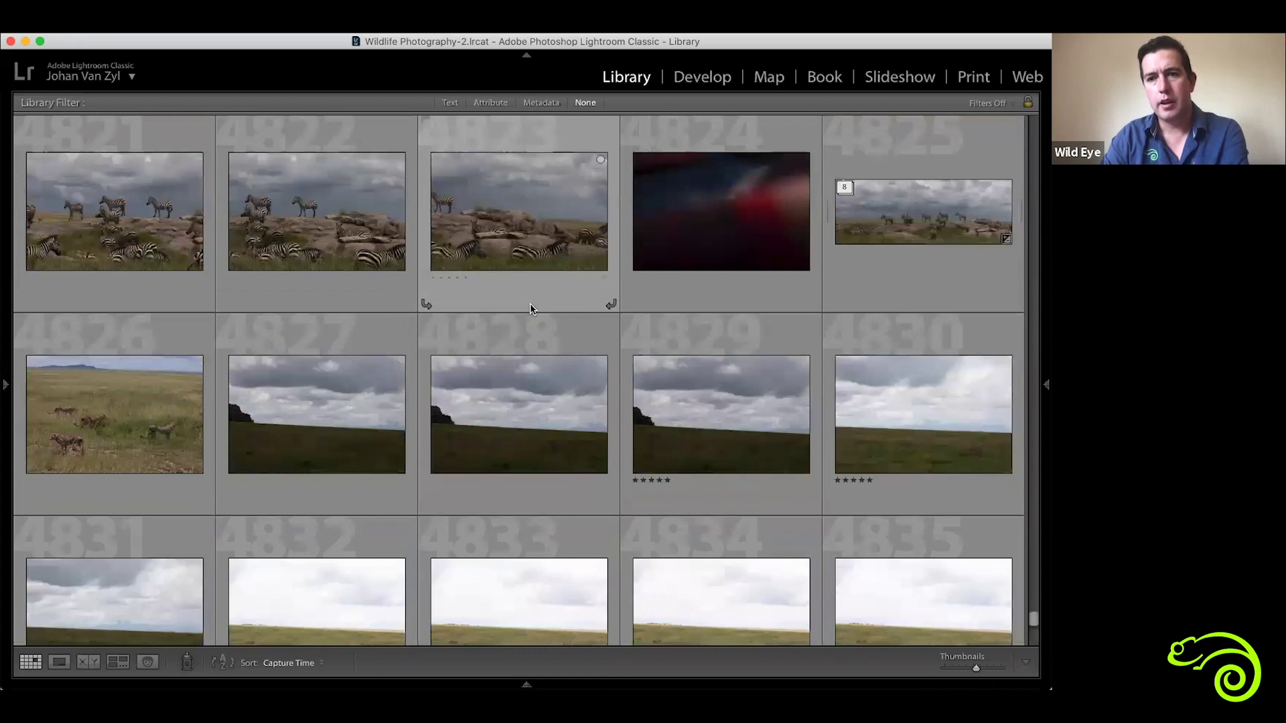
pyautogui.scroll(3, 530, 305)
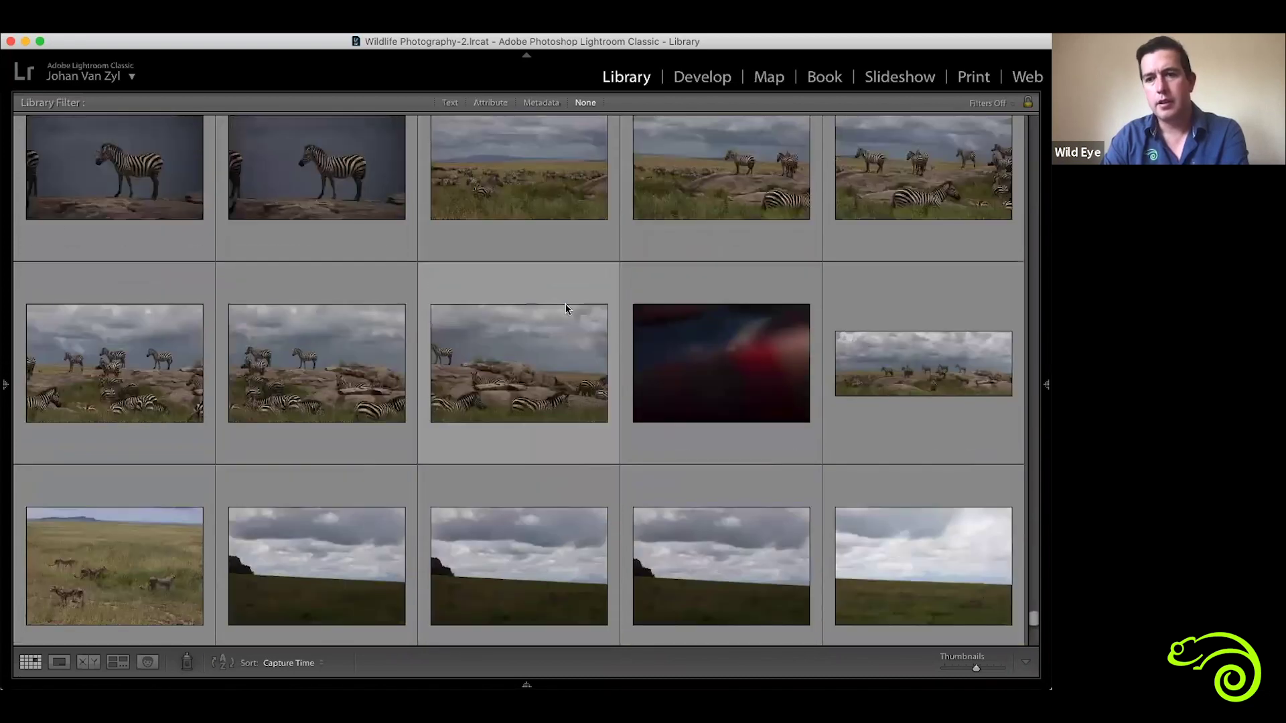
pyautogui.click(882, 375)
pyautogui.press('7')
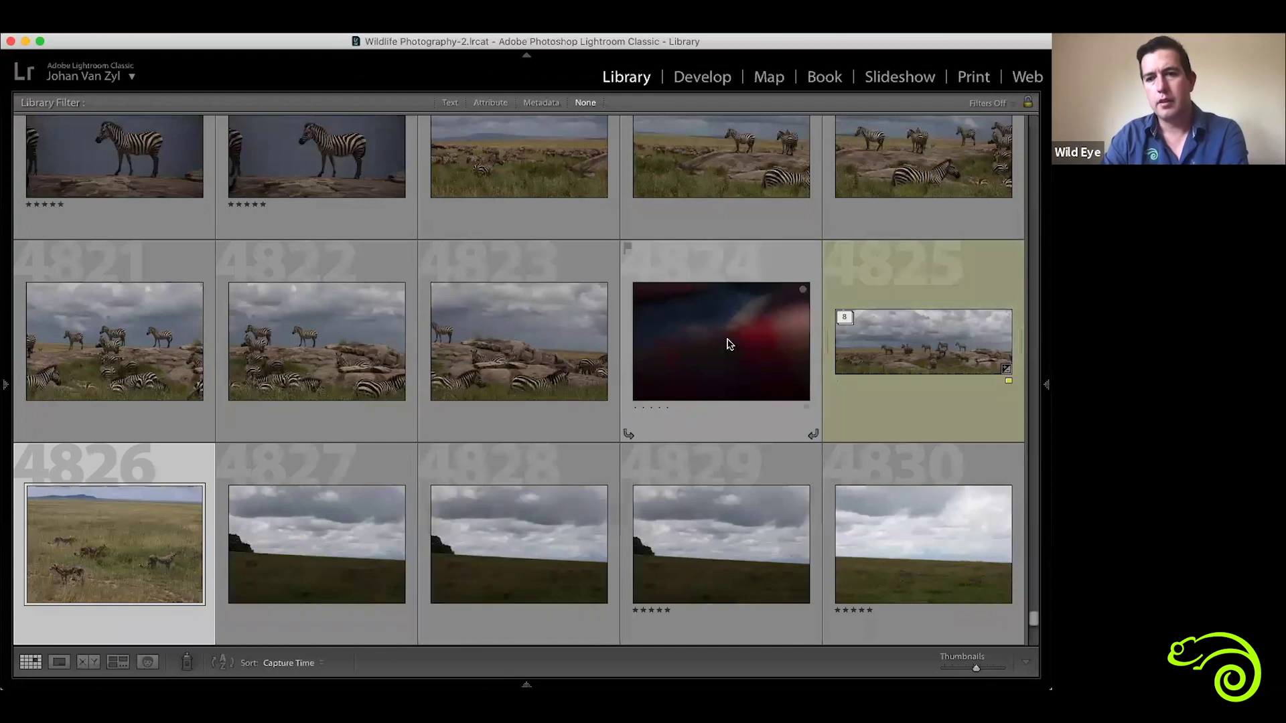
# Preview the zebra panorama, then filter the grid to only yellow-labelled photos.
pyautogui.doubleClick(879, 350)
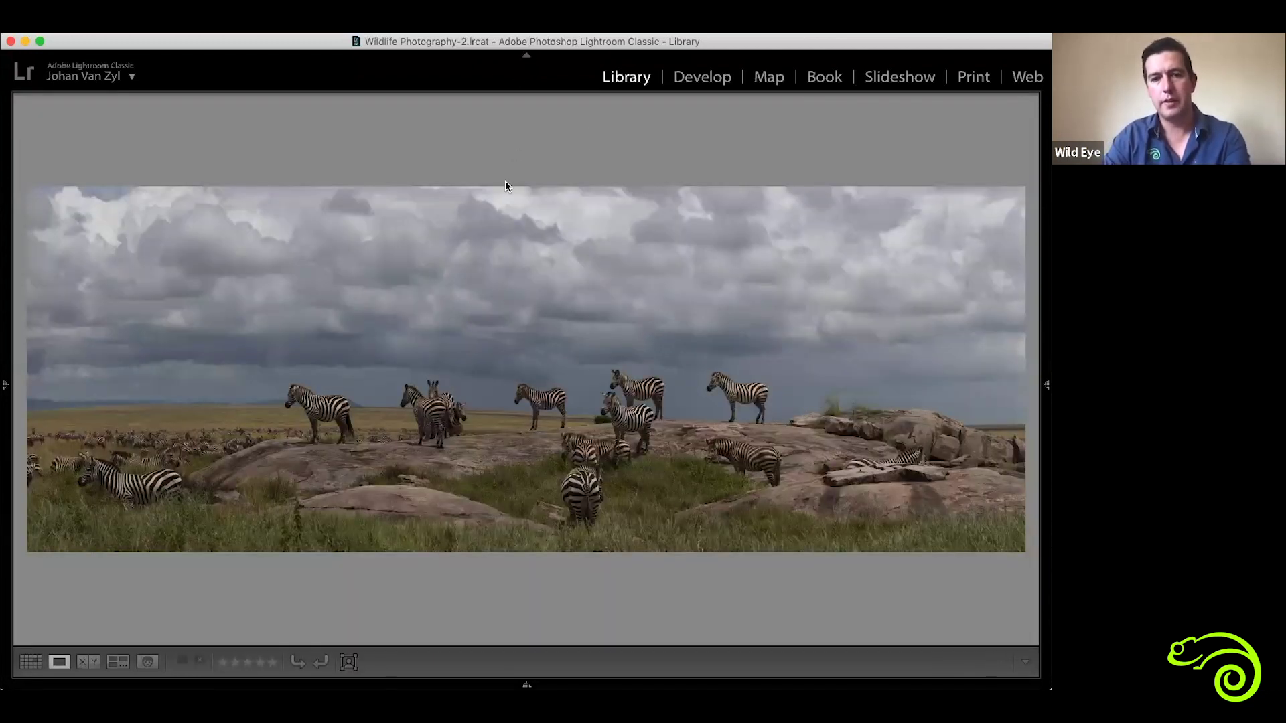
pyautogui.press('g')
pyautogui.click(491, 102)
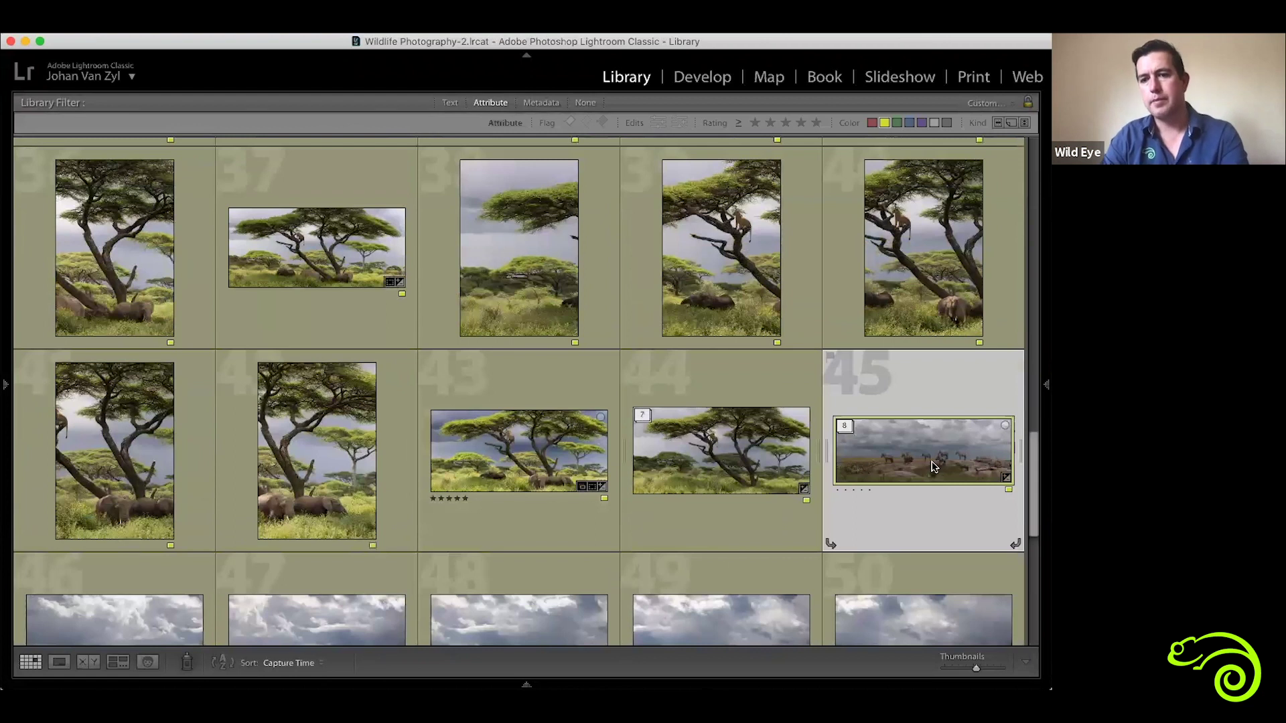
# Open the zebra panorama in Loupe, preview it full screen, and zoom in on the herd.
pyautogui.doubleClick(935, 467)
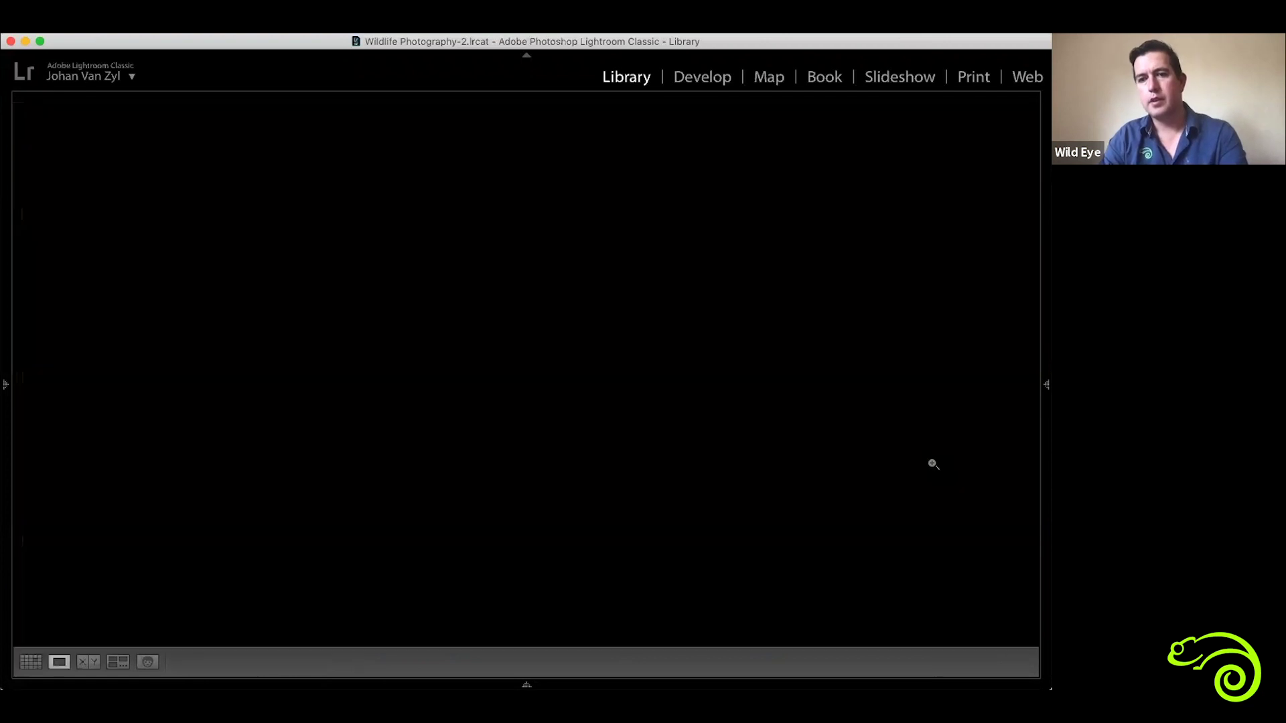
pyautogui.hotkey('shift', 'f')
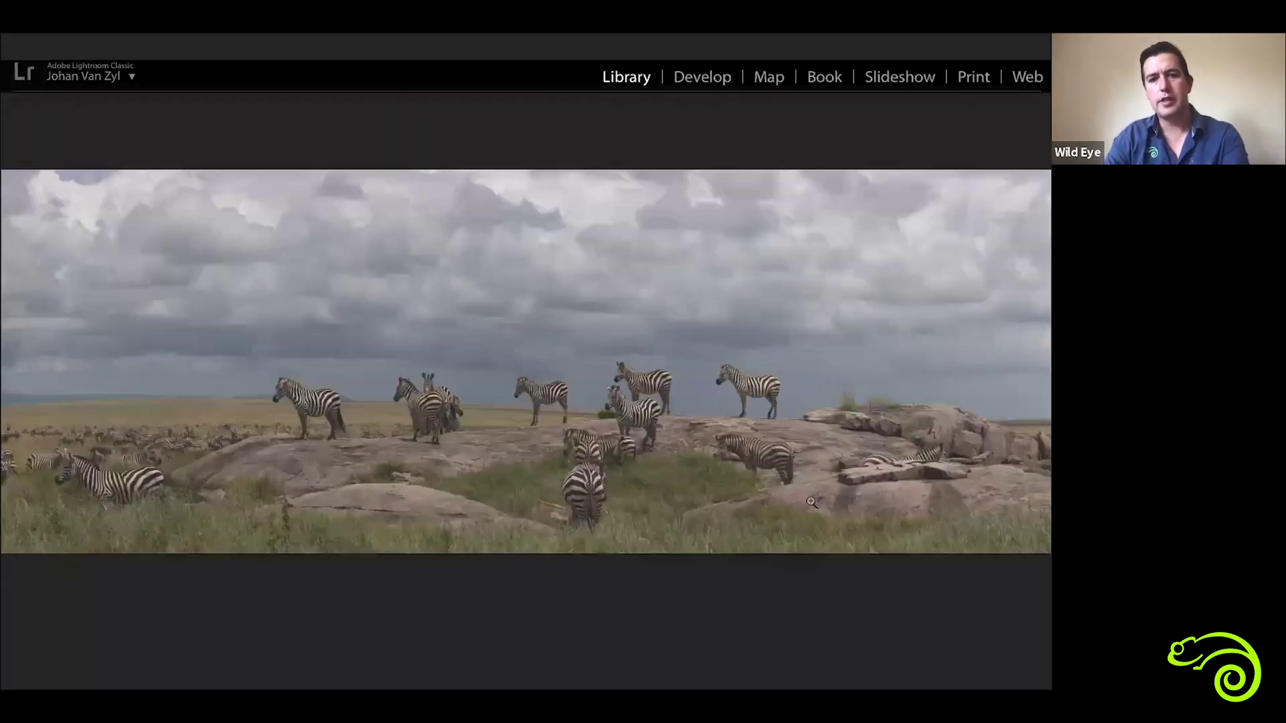
pyautogui.hotkey('shift', 'f')
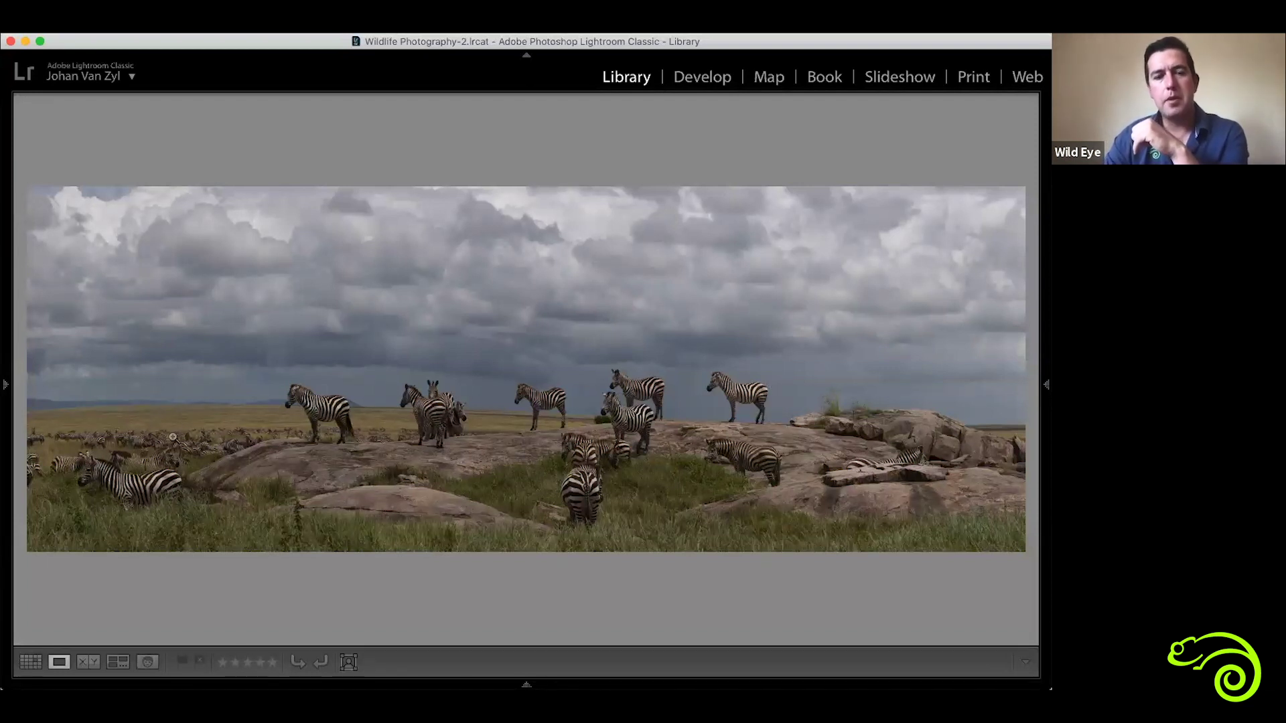
pyautogui.click(113, 442)
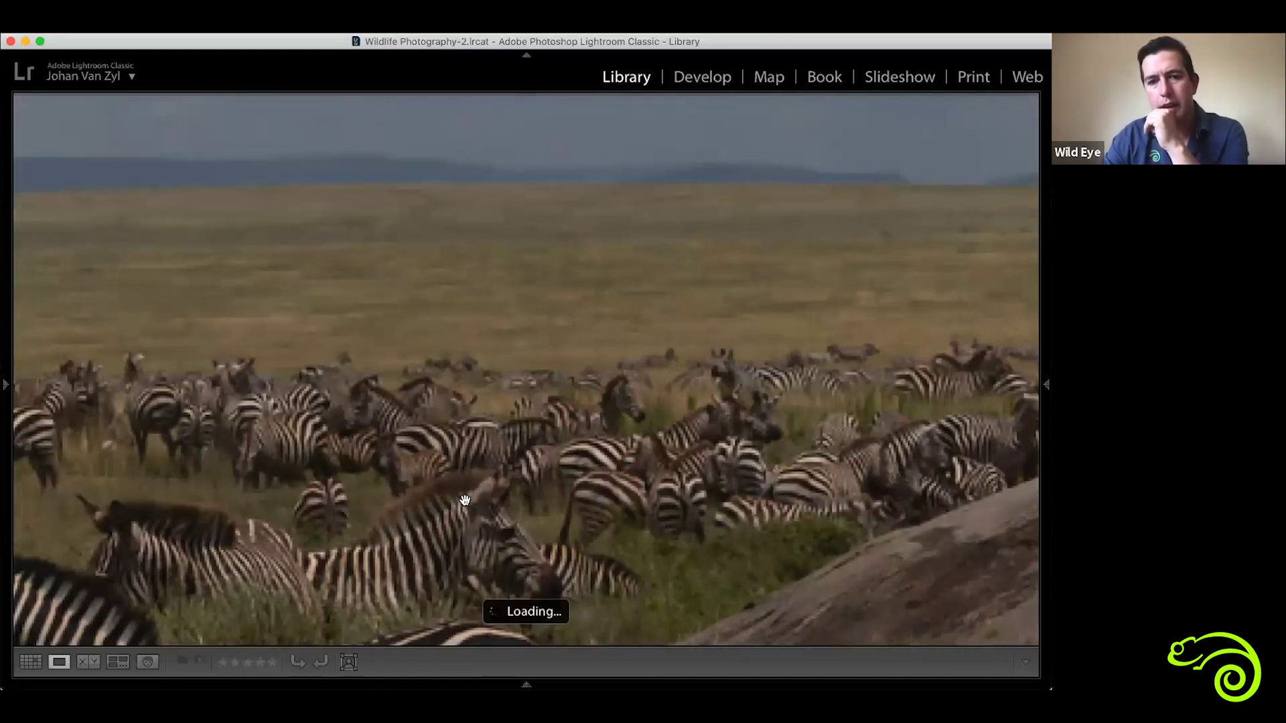
# Pan across the magnified zebra herd, then zoom back out to fit the whole panorama.
pyautogui.moveTo(438, 479); pyautogui.dragTo(389, 419)
pyautogui.moveTo(294, 426); pyautogui.dragTo(685, 424)
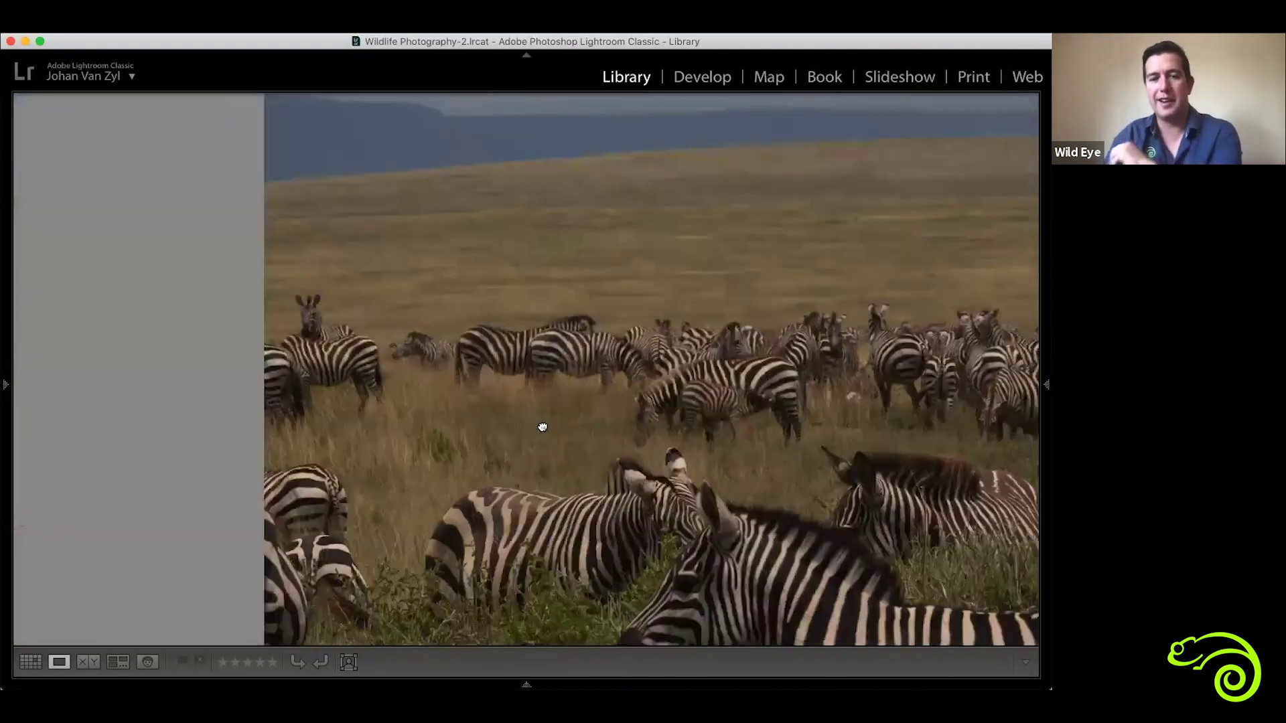
pyautogui.moveTo(543, 427); pyautogui.dragTo(336, 413)
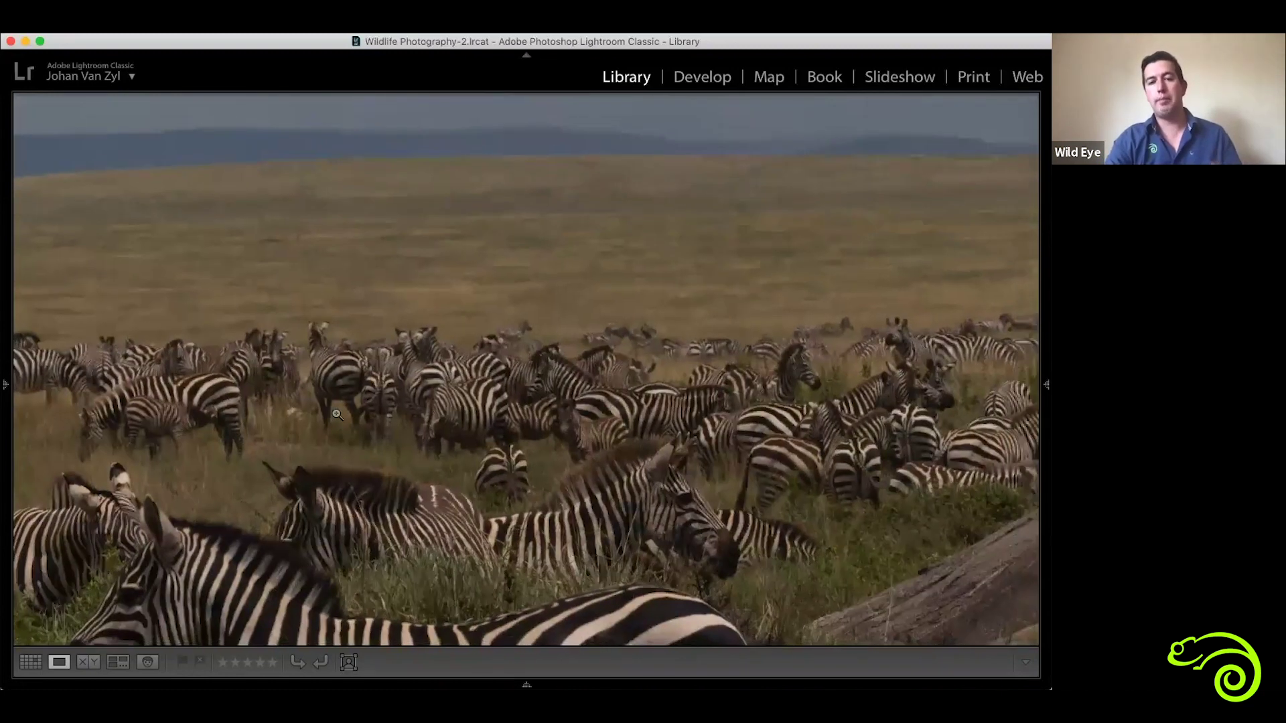
pyautogui.click(337, 415)
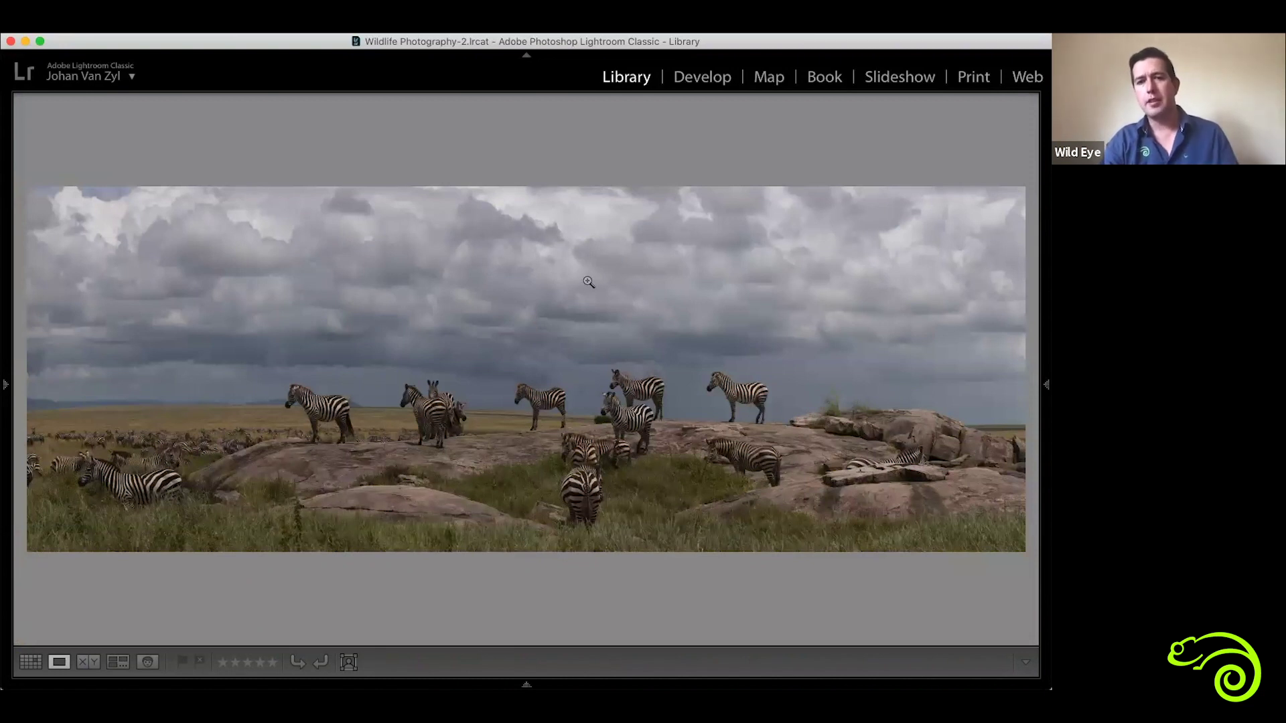
# Show the Loupe info overlay with the file name _92A3894-Pano.dng and exposure details.
pyautogui.press('i')
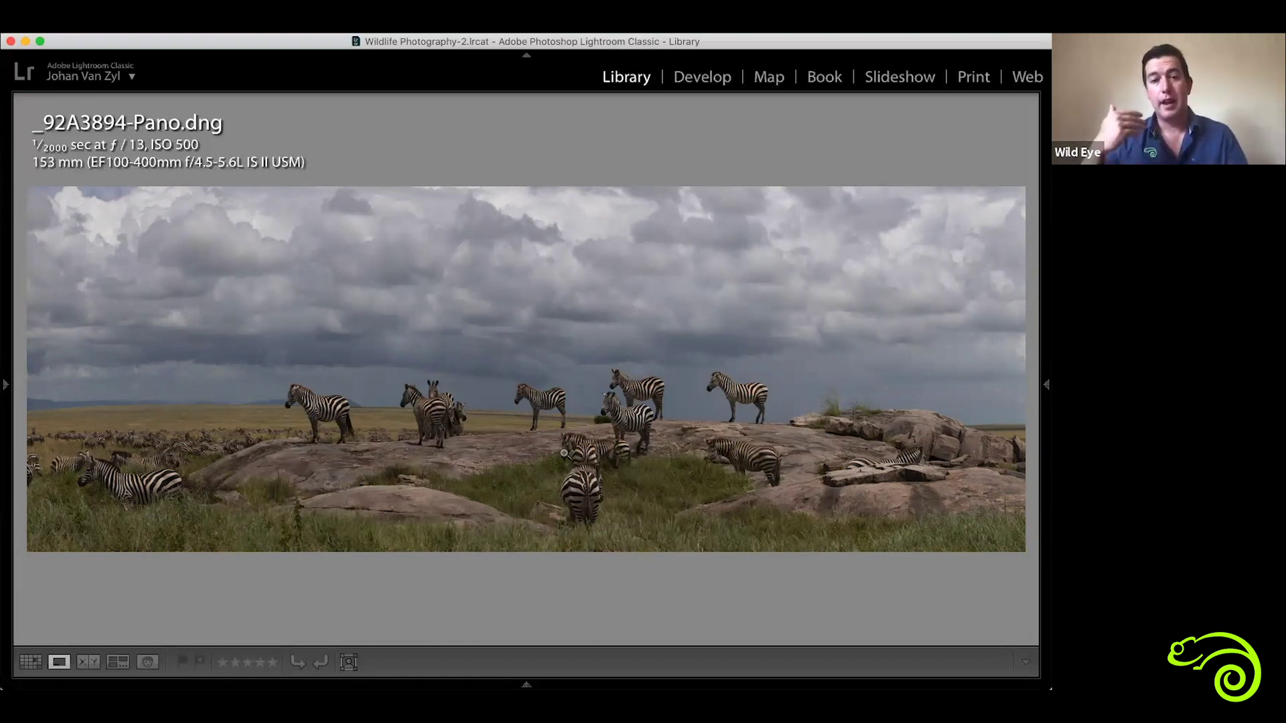
# Briefly zoom in on the zebras, nudge the view left, and fit the panorama again.
pyautogui.click(465, 390)
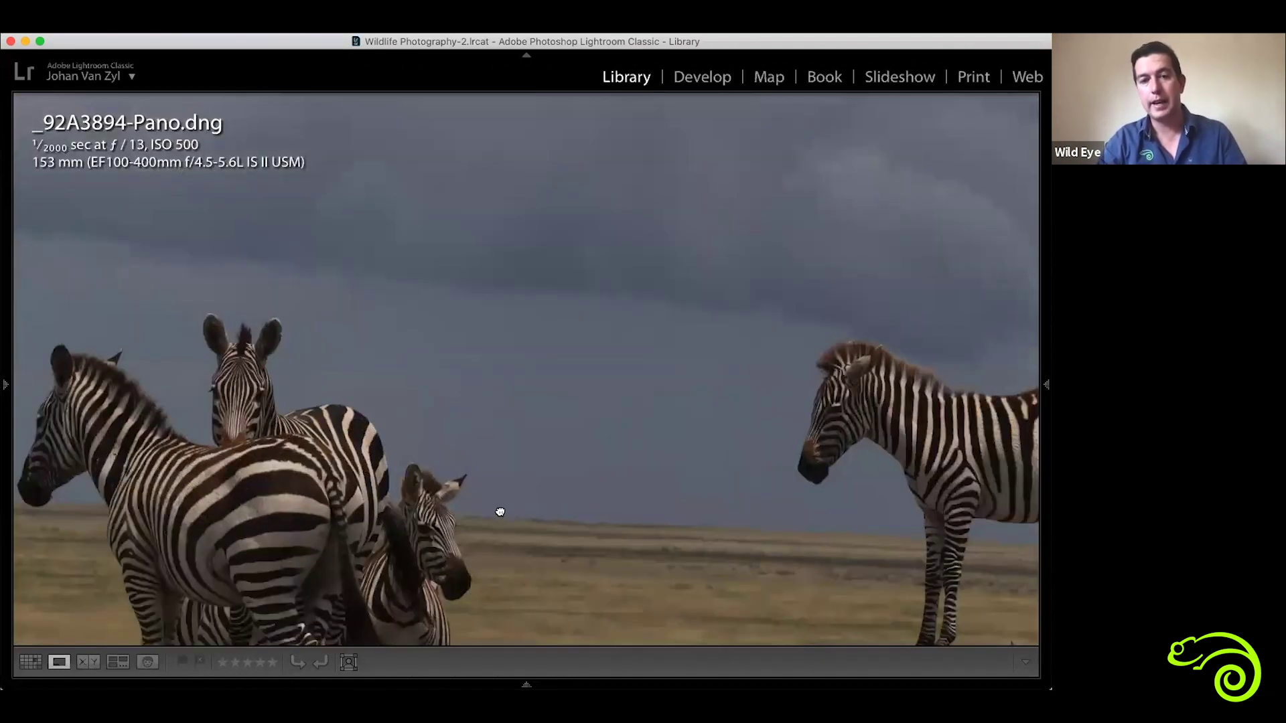
pyautogui.moveTo(501, 512); pyautogui.dragTo(443, 513)
pyautogui.click(737, 566)
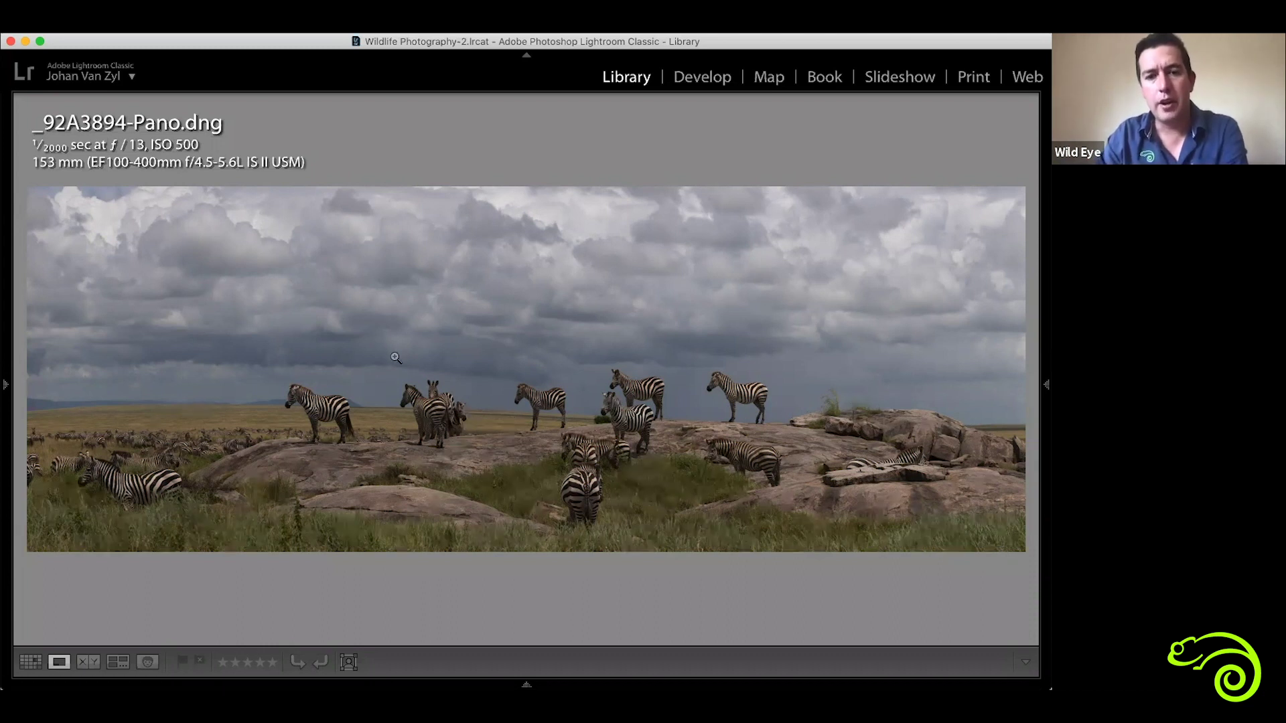
# Zoom in on the zebra group, pan across to the zebra against the sky, then fit again.
pyautogui.click(446, 409)
pyautogui.click(435, 406)
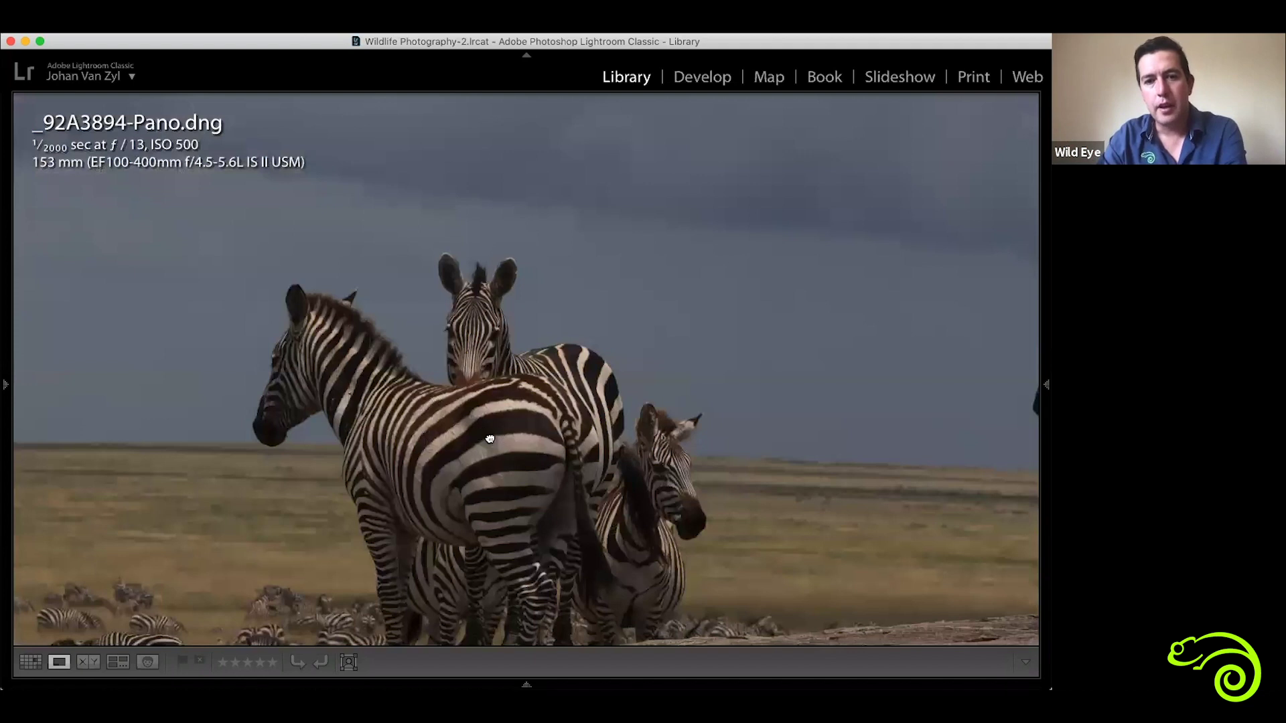
pyautogui.moveTo(508, 364); pyautogui.dragTo(553, 352)
pyautogui.moveTo(359, 454); pyautogui.dragTo(455, 443)
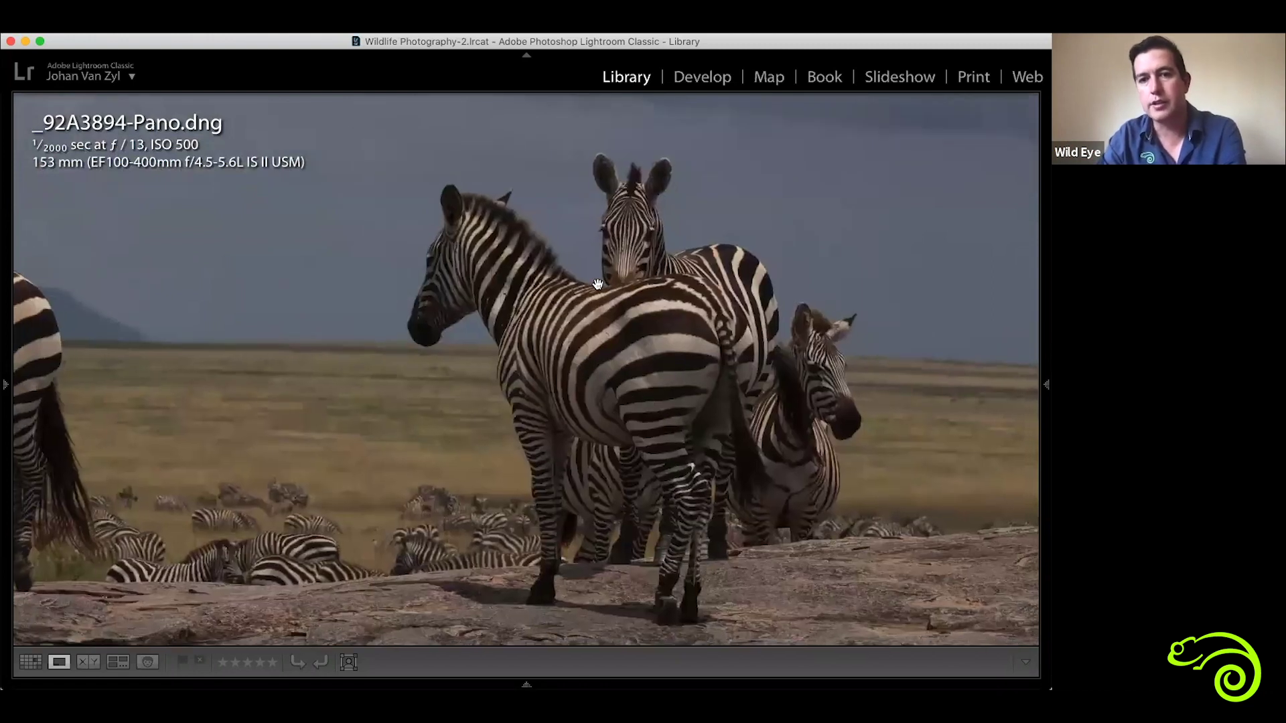
pyautogui.moveTo(513, 383); pyautogui.dragTo(781, 388)
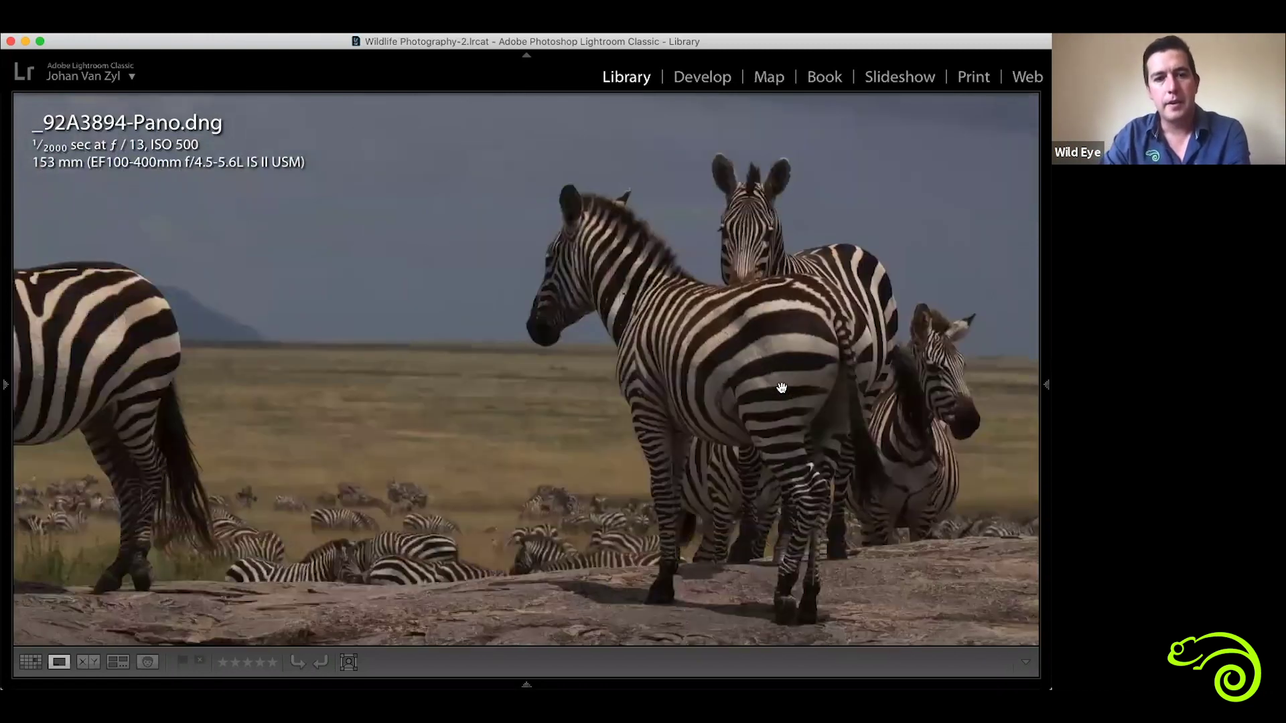
pyautogui.moveTo(631, 486); pyautogui.dragTo(738, 474)
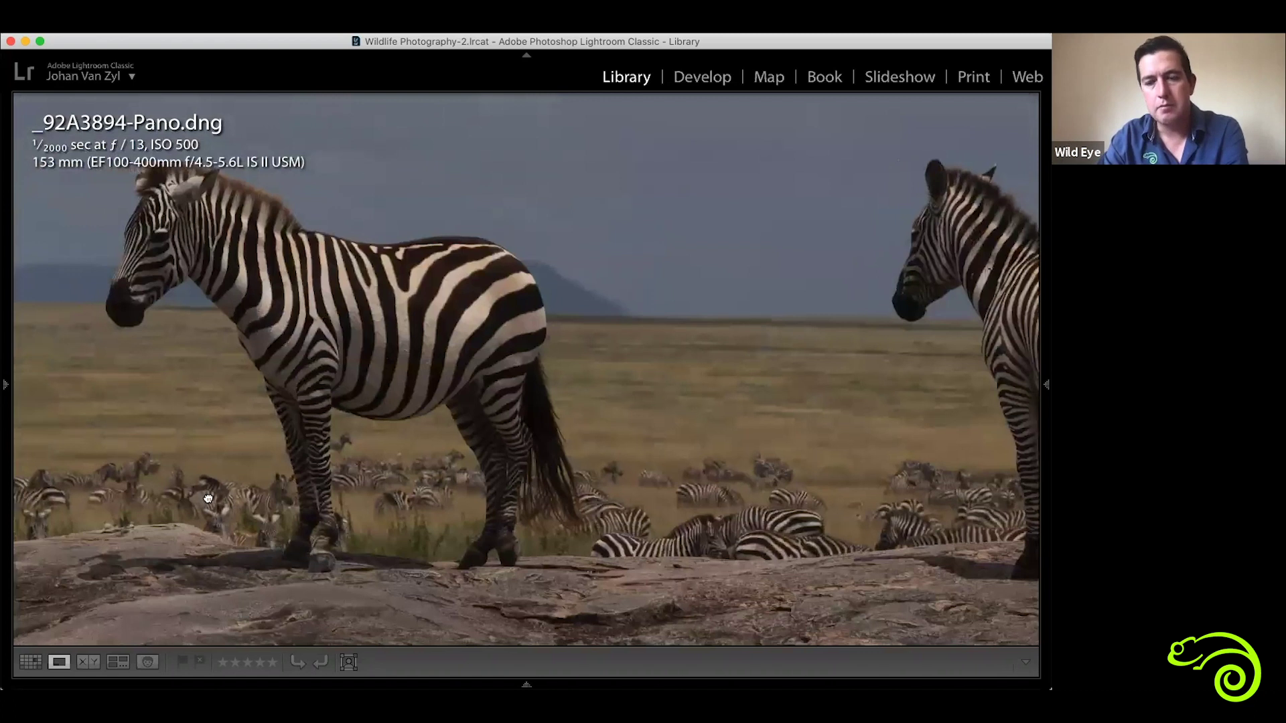
pyautogui.moveTo(379, 483); pyautogui.dragTo(112, 487)
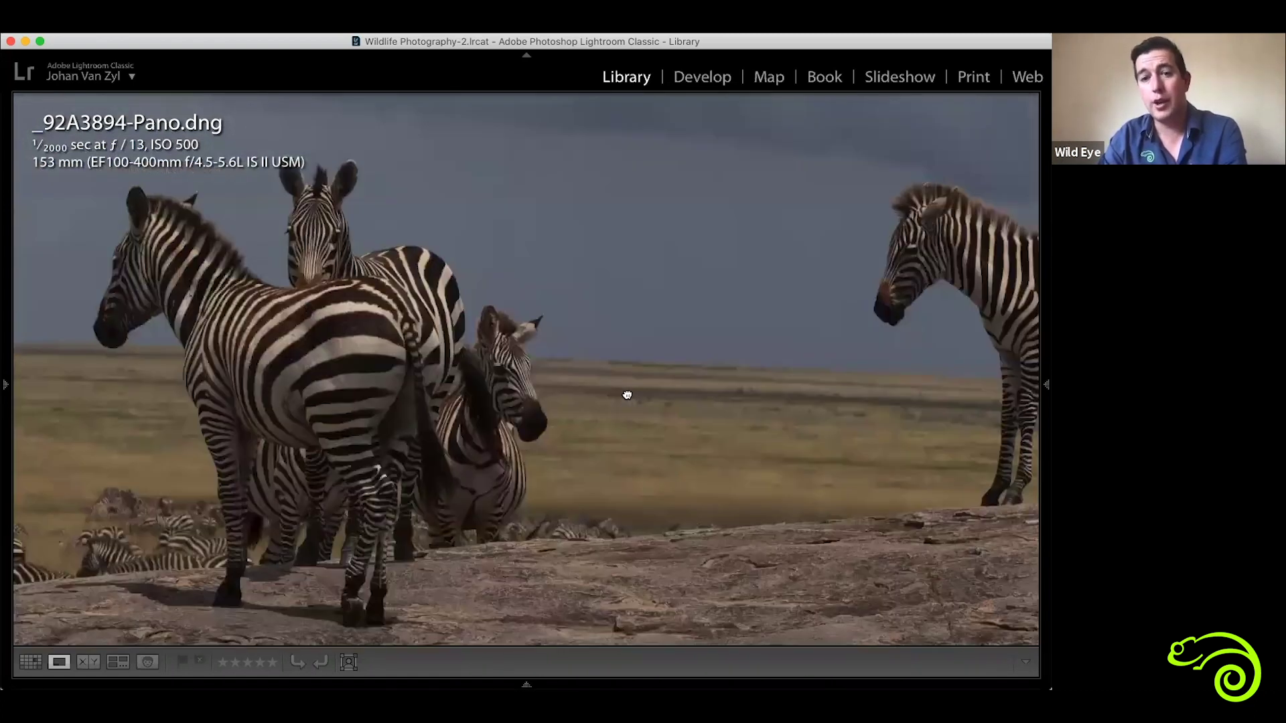
pyautogui.moveTo(628, 395); pyautogui.dragTo(286, 417)
pyautogui.moveTo(602, 429); pyautogui.dragTo(233, 433)
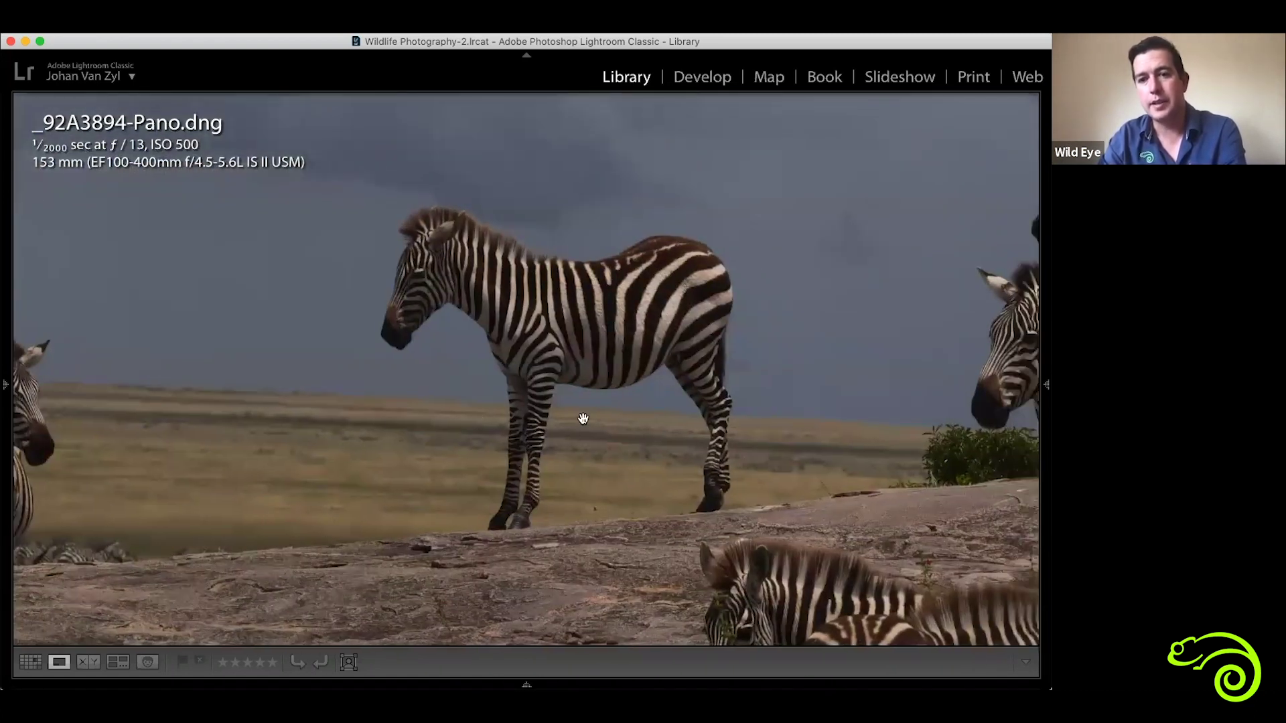
pyautogui.moveTo(583, 419); pyautogui.dragTo(290, 424)
pyautogui.click(505, 384)
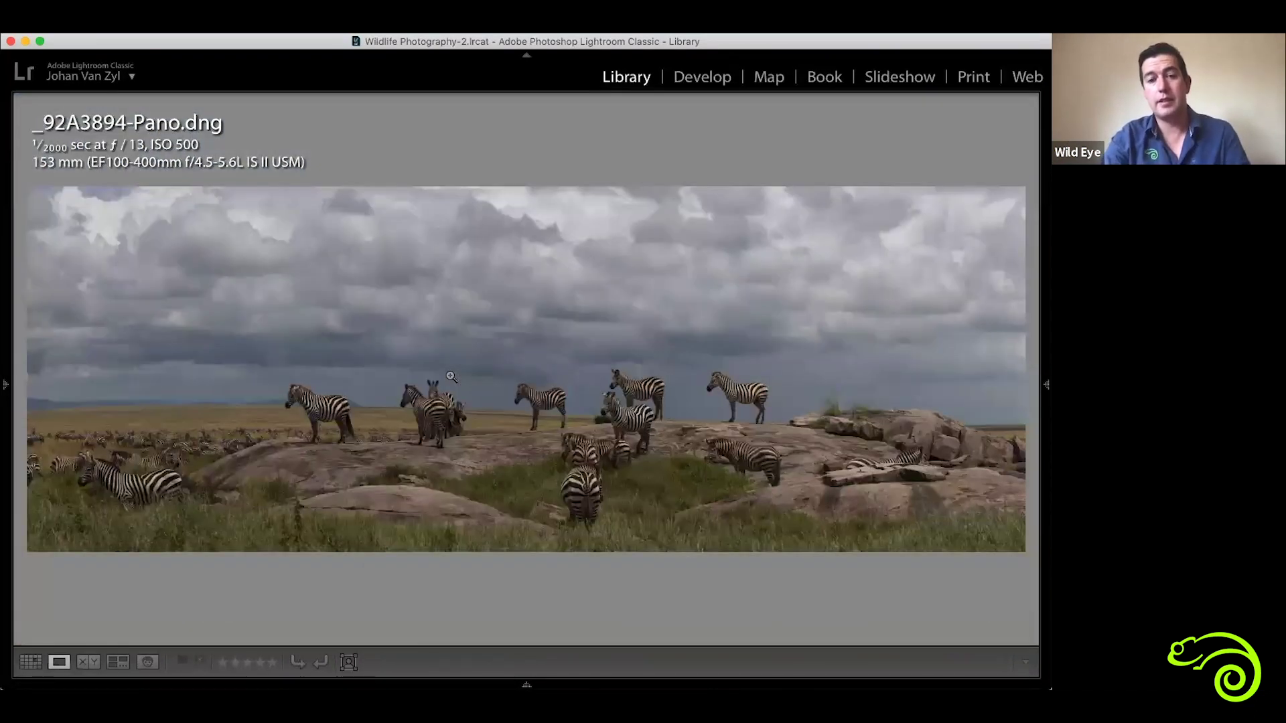
# In Grid, select the final elephant storm panorama together with the first elephant panorama.
pyautogui.press('g')
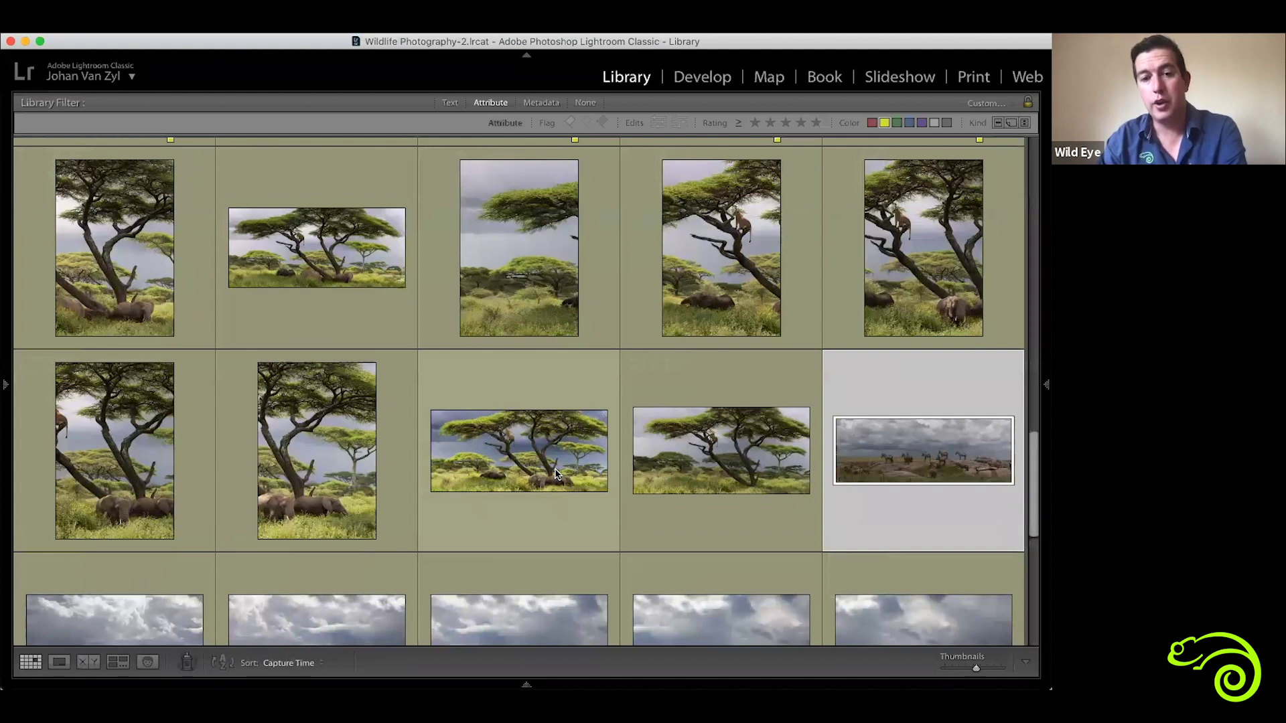
pyautogui.scroll(-8, 555, 472)
pyautogui.click(767, 581)
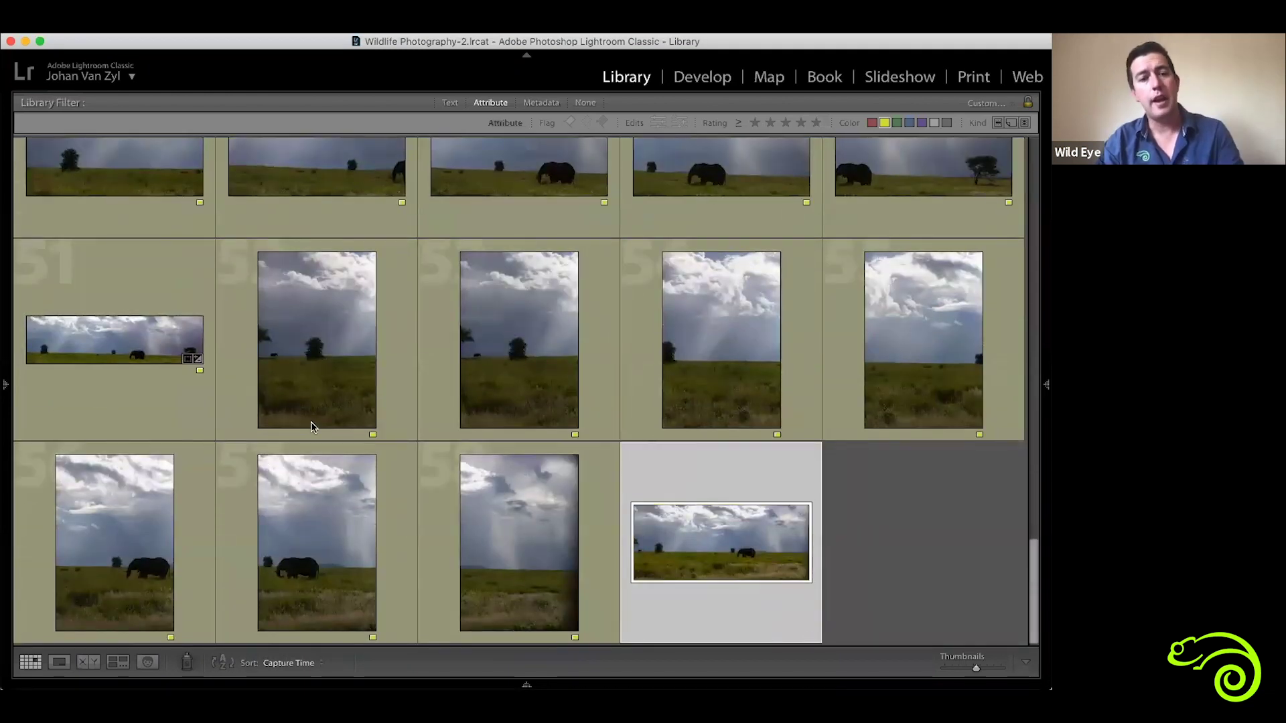
pyautogui.keyDown('shift'); pyautogui.click(96, 335); pyautogui.keyUp('shift')
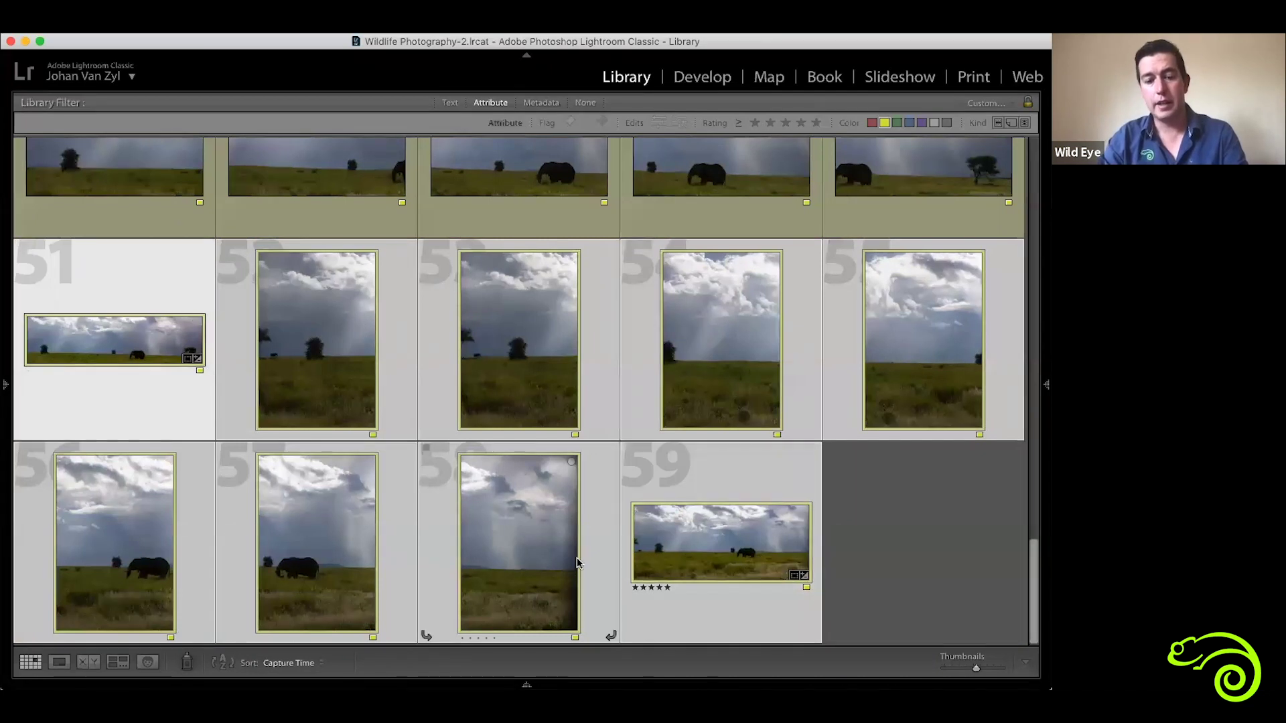
pyautogui.keyDown('super'); pyautogui.click(657, 560); pyautogui.keyUp('super')
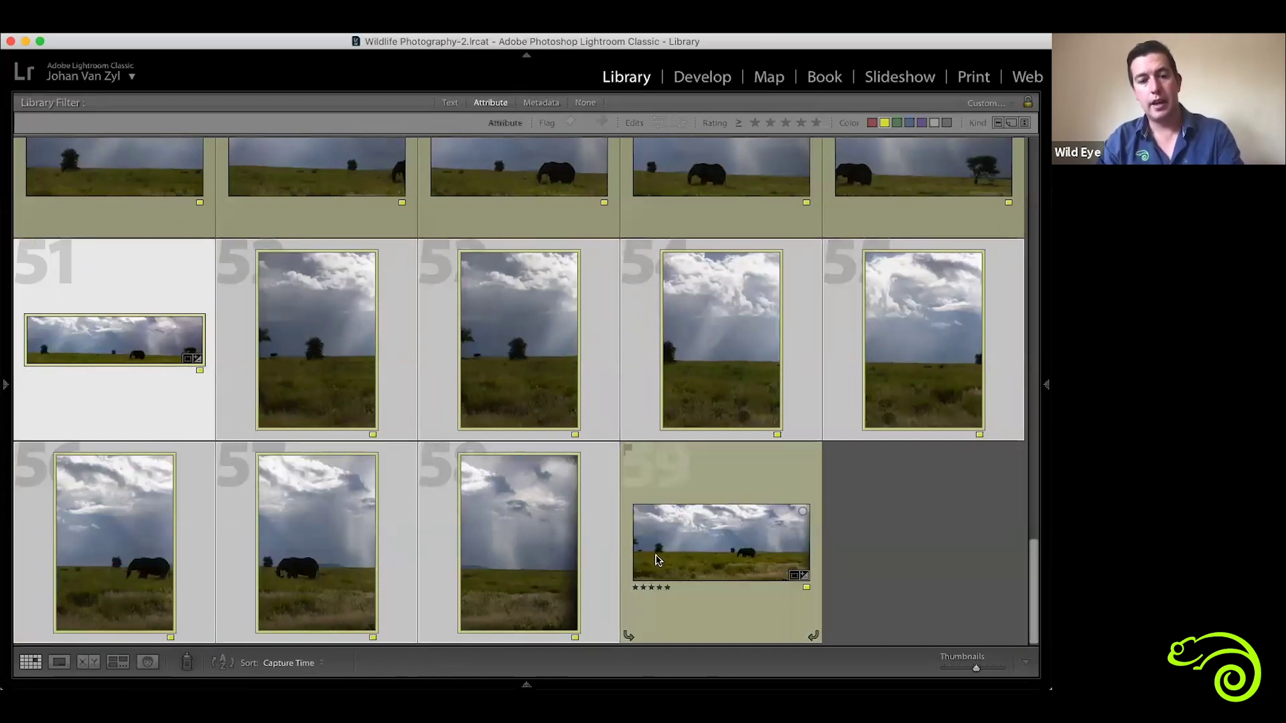
pyautogui.click(881, 534)
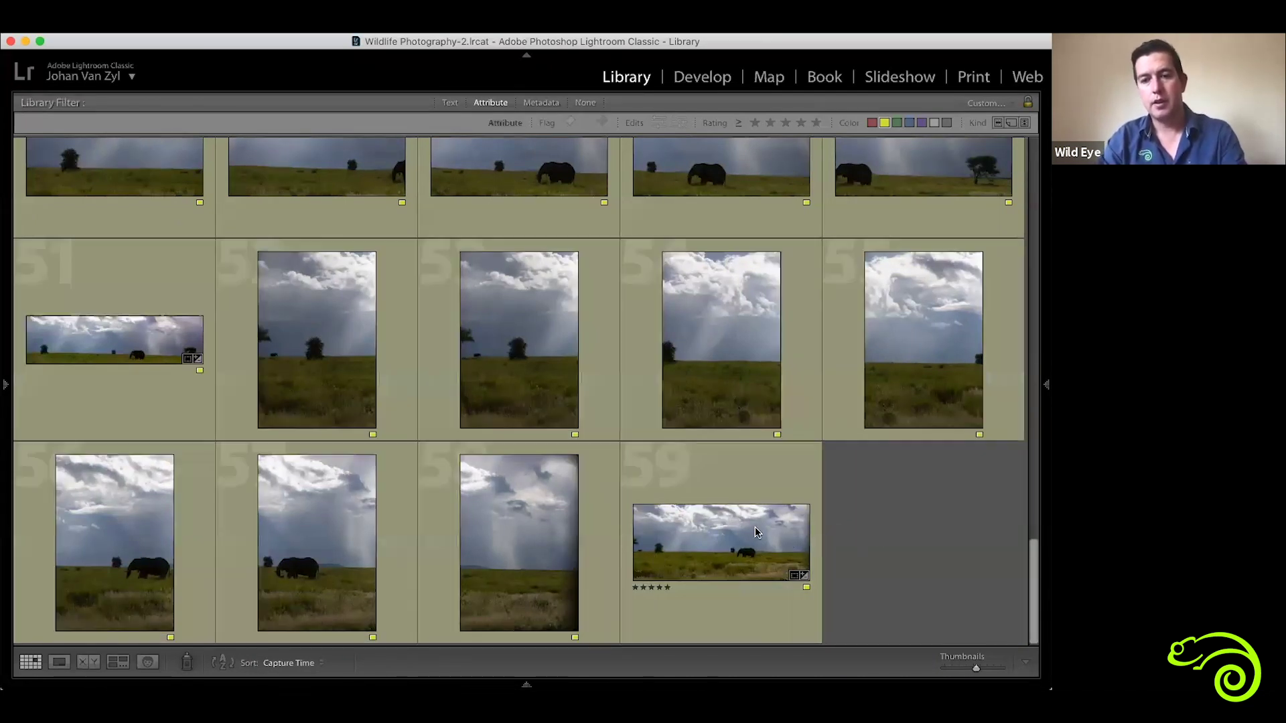
pyautogui.keyDown('super'); pyautogui.click(145, 341); pyautogui.keyUp('super')
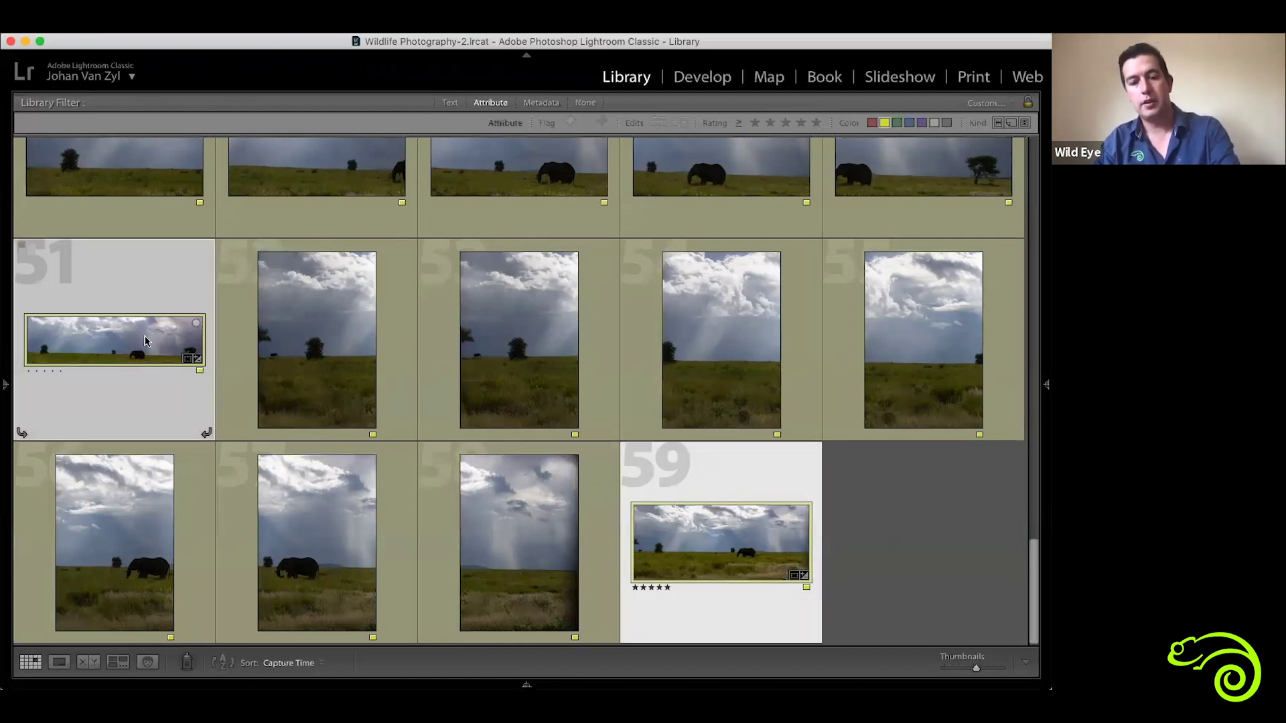
# Show the two elephant storm panoramas together in Survey view for comparison.
pyautogui.press('n')
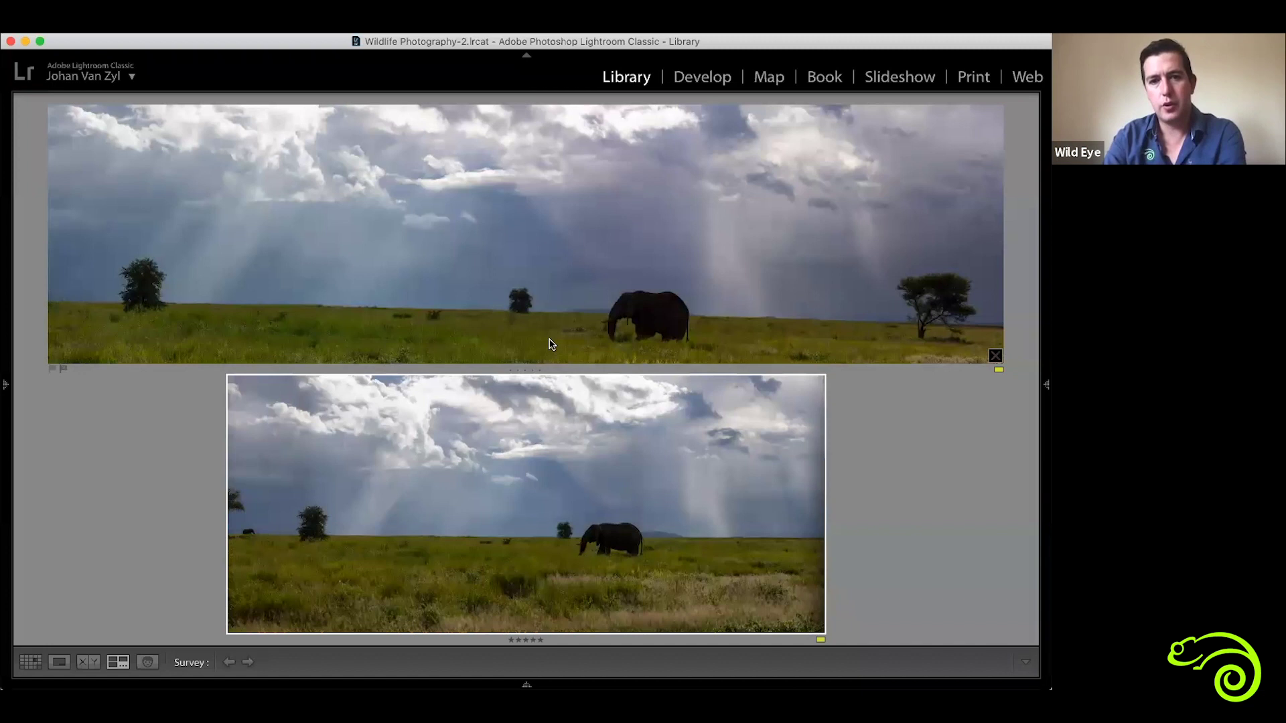
# Switch back to Grid view and browse the thumbnail grid.
pyautogui.press('g')
pyautogui.scroll(10, 549, 345)
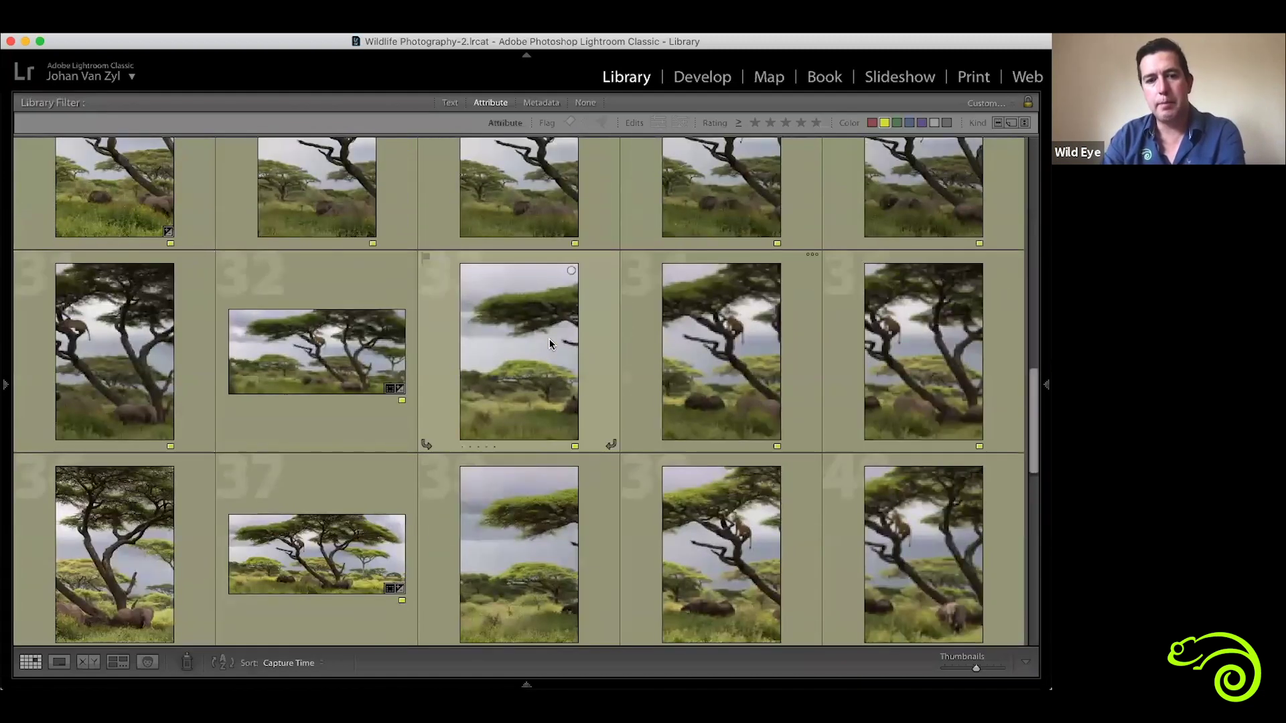
pyautogui.scroll(-3, 549, 344)
pyautogui.scroll(2, 549, 344)
pyautogui.scroll(2, 309, 503)
# View the _92A3418-Pano.dng panorama full-size, then return to the thumbnail grid.
pyautogui.doubleClick(316, 488)
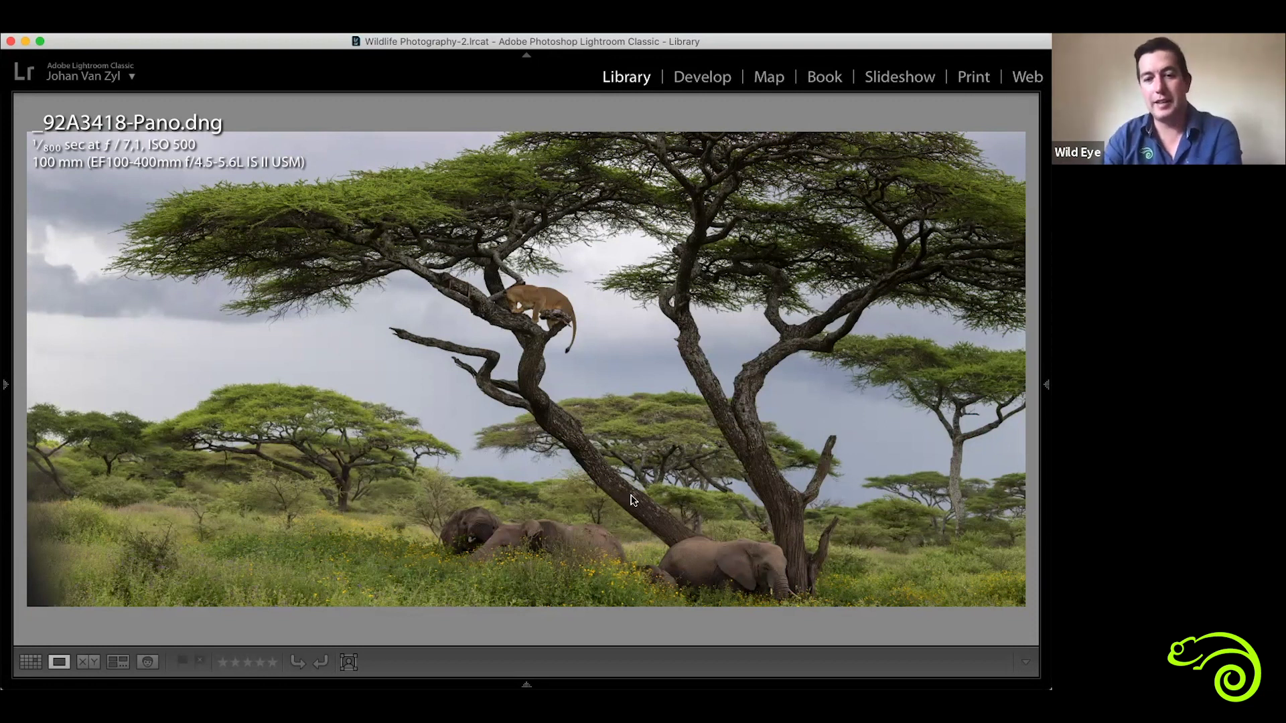
pyautogui.press('g')
pyautogui.scroll(-3, 629, 499)
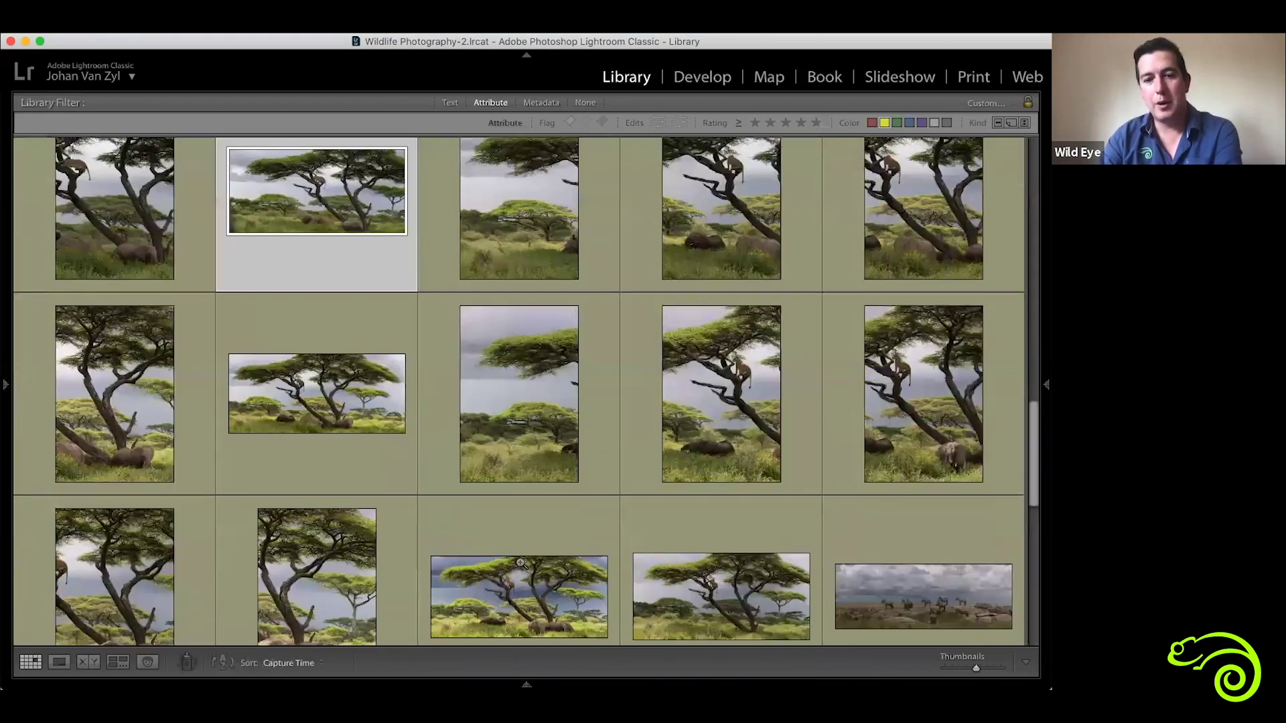
# View the storm-light lioness panorama _92A3434-Pano.dng full-size, then go back to Grid.
pyautogui.doubleClick(521, 563)
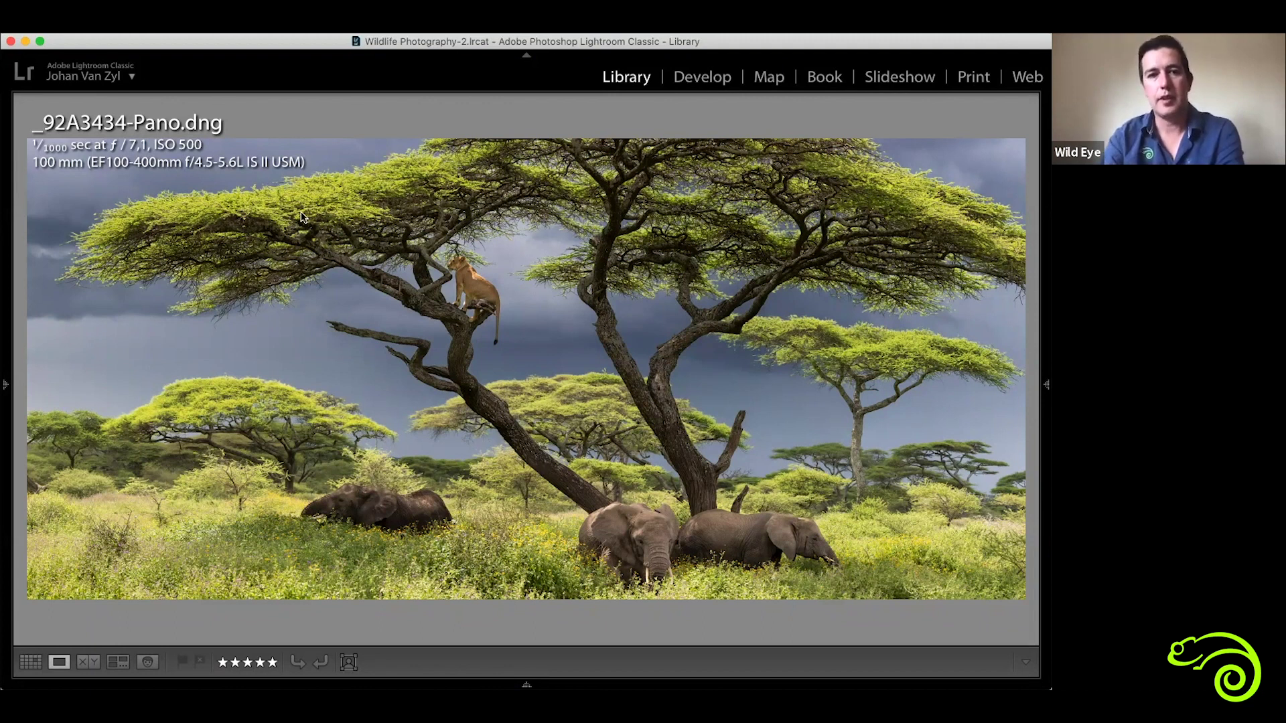
pyautogui.press('g')
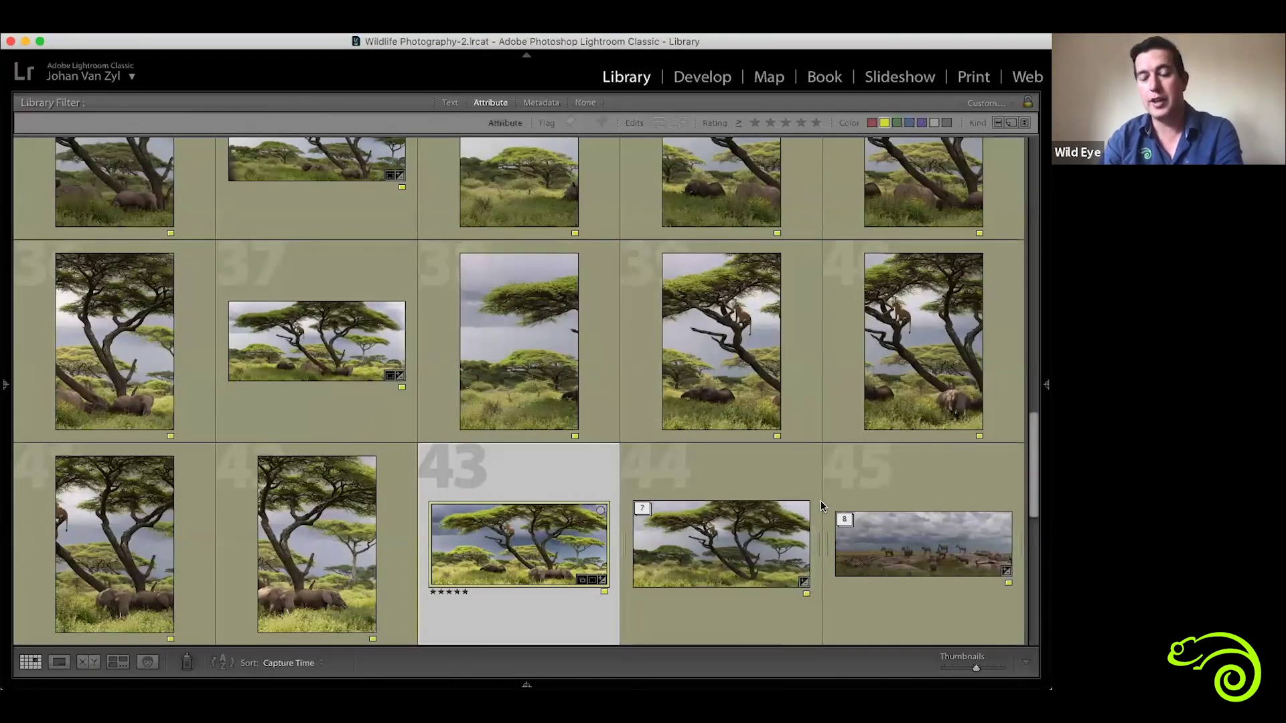
# Select the zebras-on-rocks panorama _92A3894-Pano.dng and toggle it into full-size Loupe view.
pyautogui.click(923, 533)
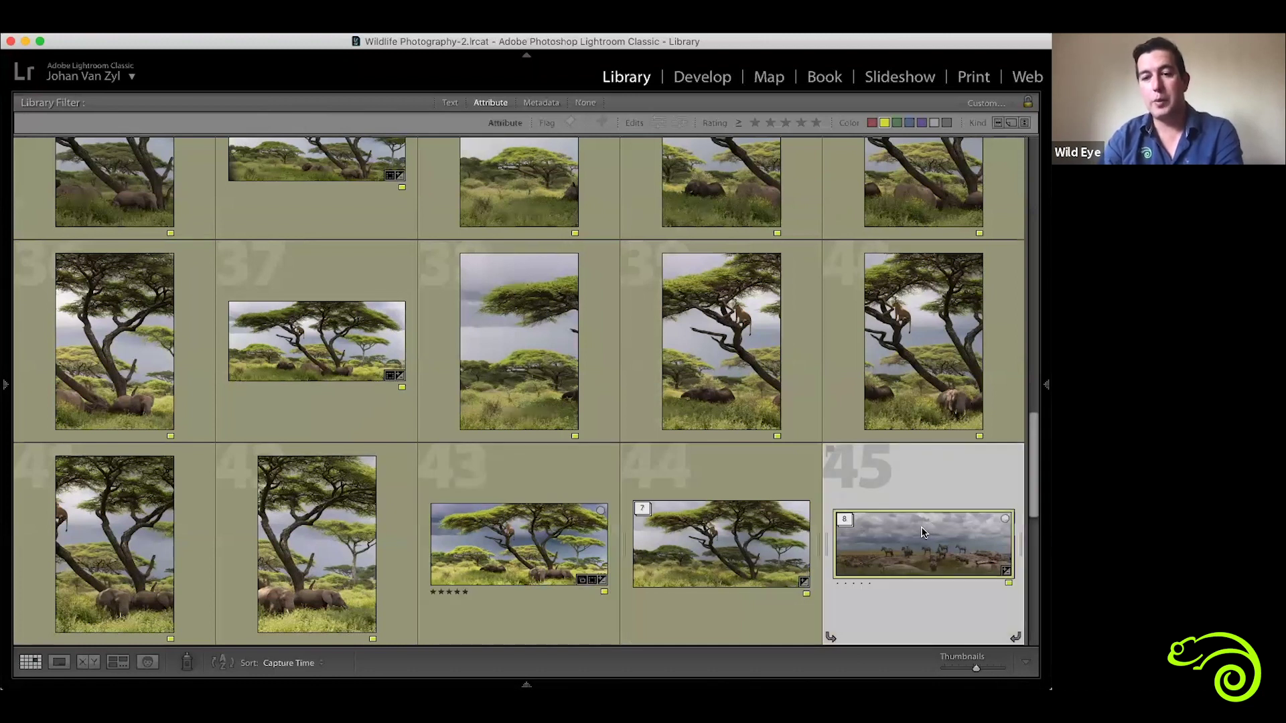
pyautogui.doubleClick(923, 533)
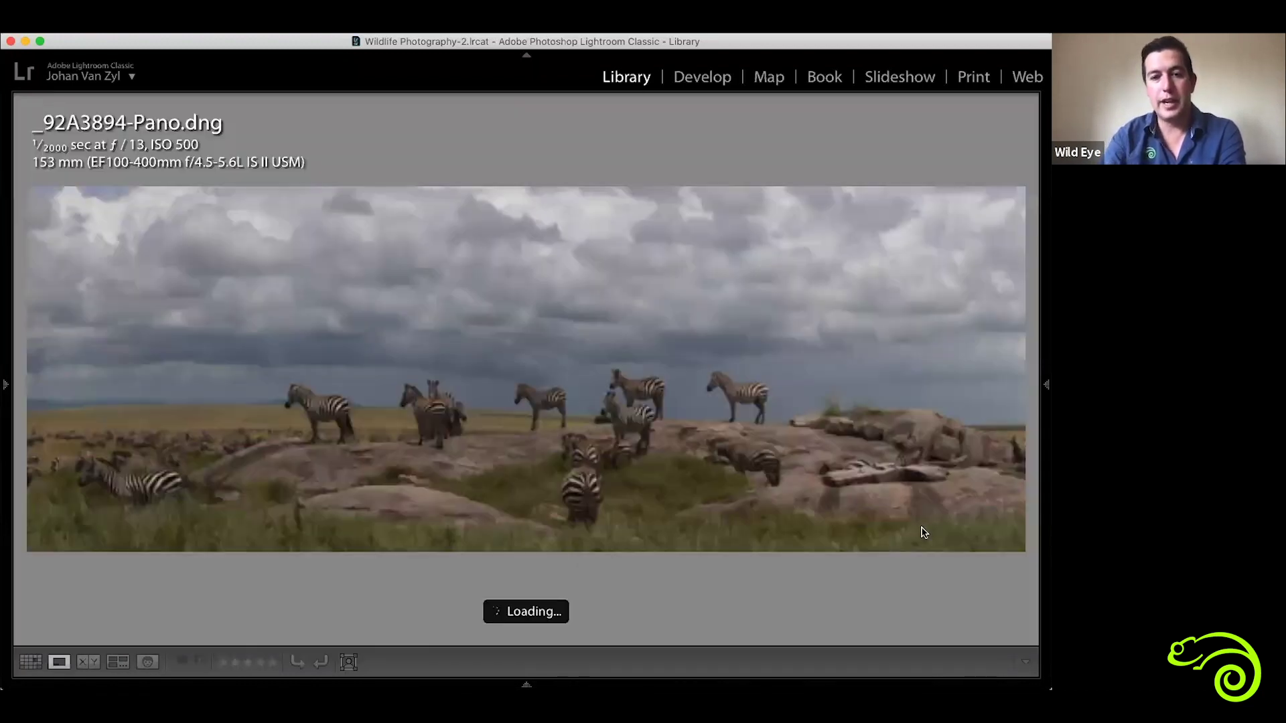
pyautogui.doubleClick(923, 531)
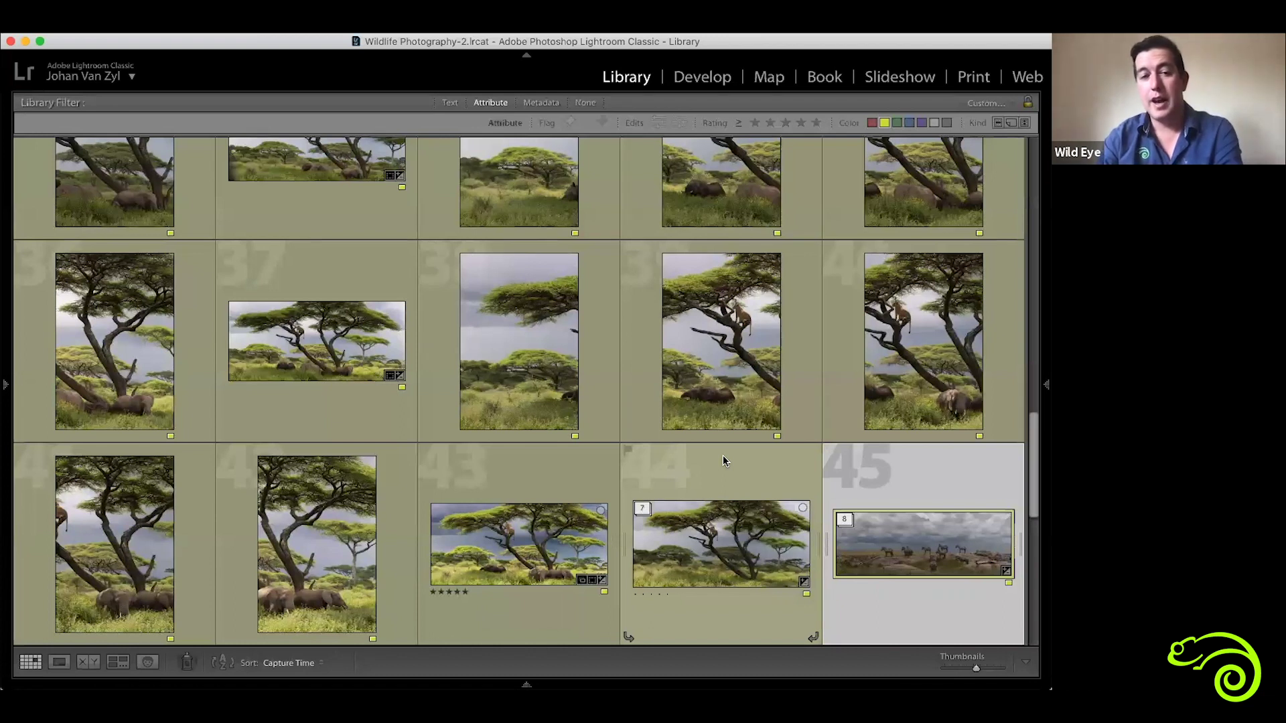